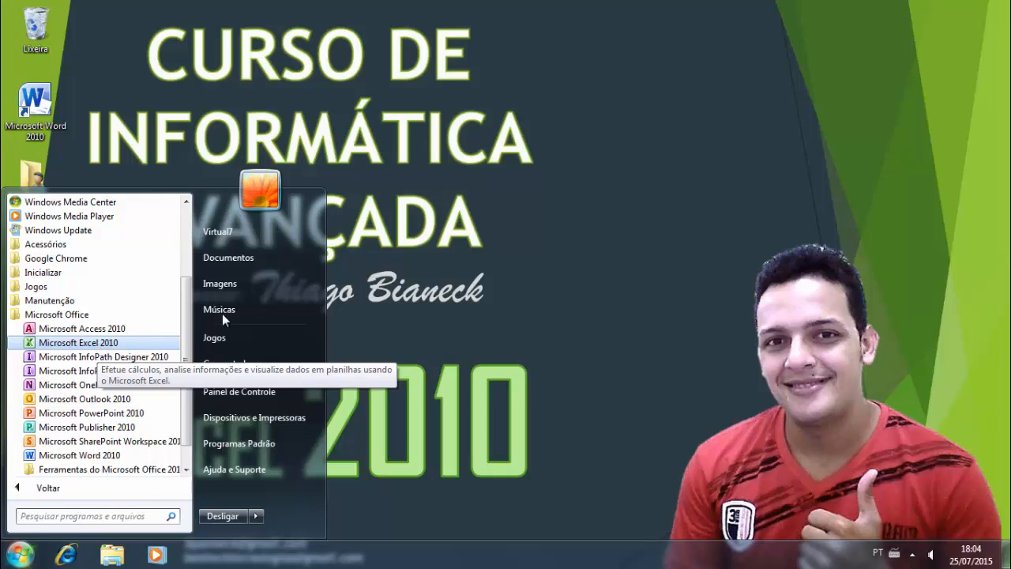
- Launch Microsoft Excel 2010 from the Microsoft Office folder of installed programs and close it again
click(416, 248)
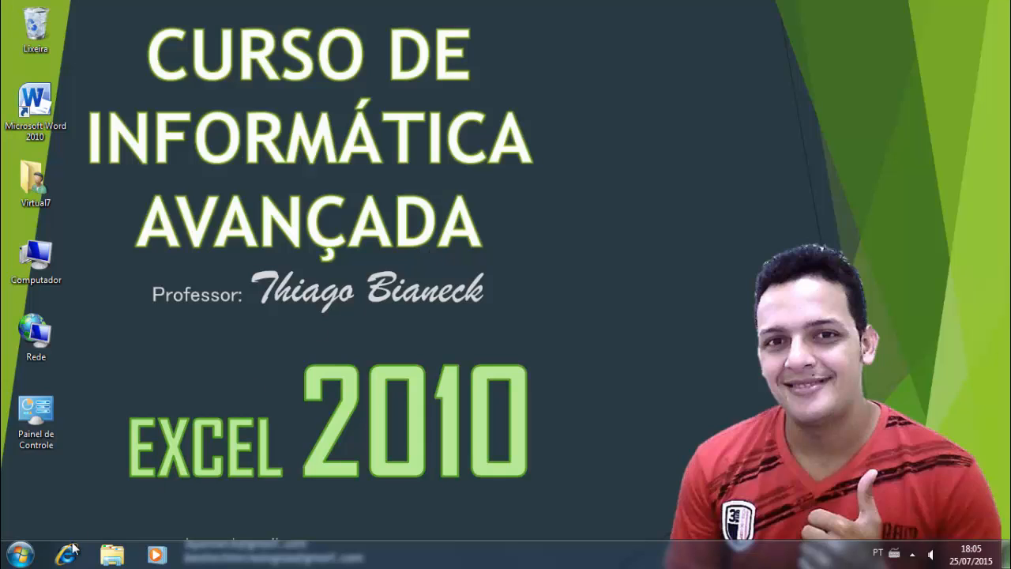
click(22, 556)
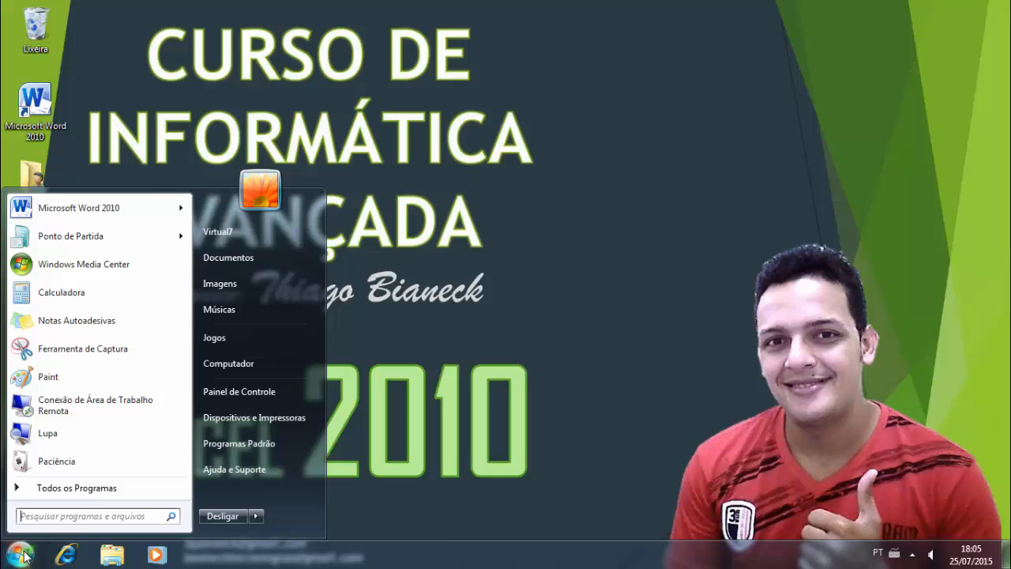
click(65, 488)
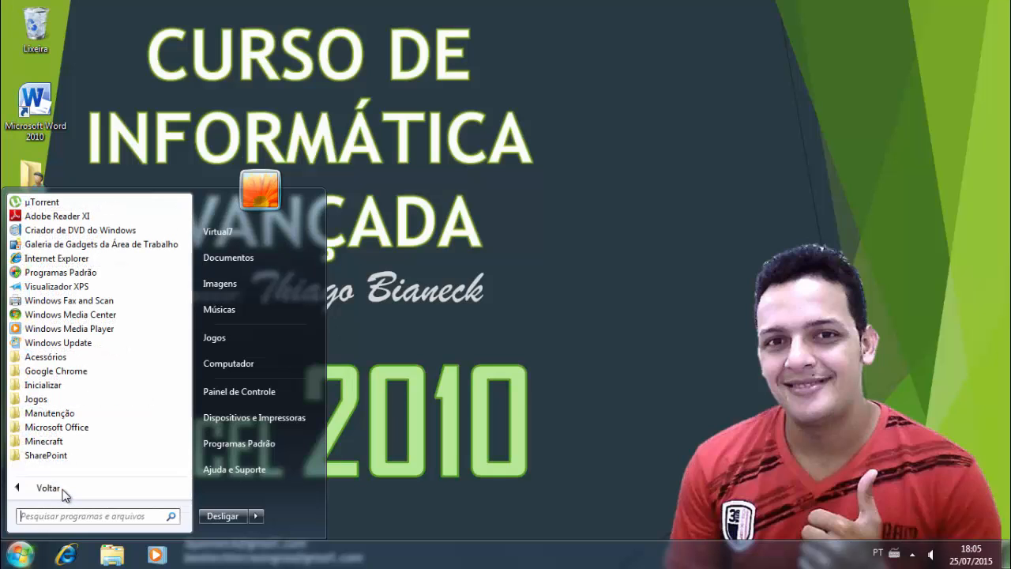
click(67, 432)
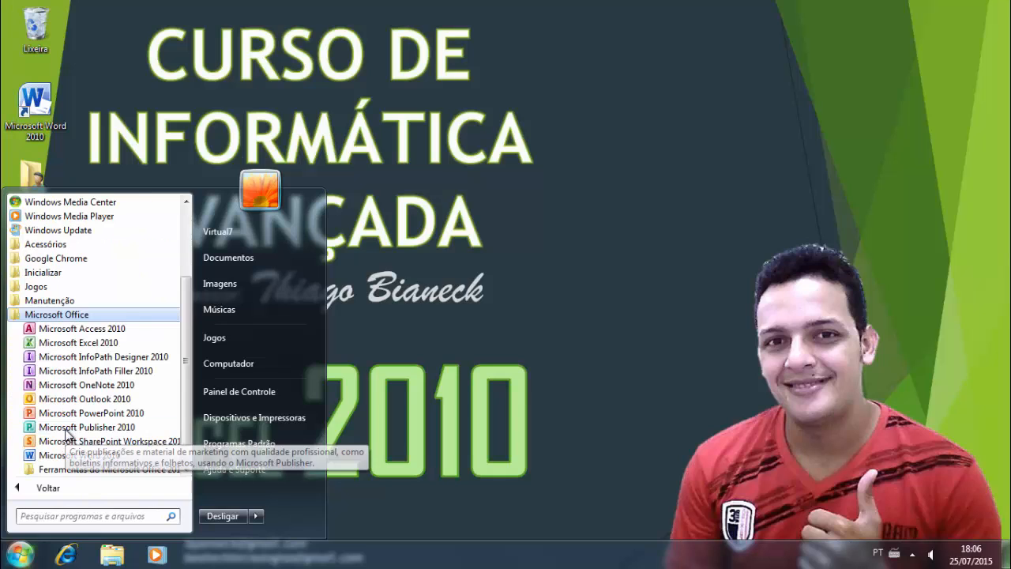
click(79, 343)
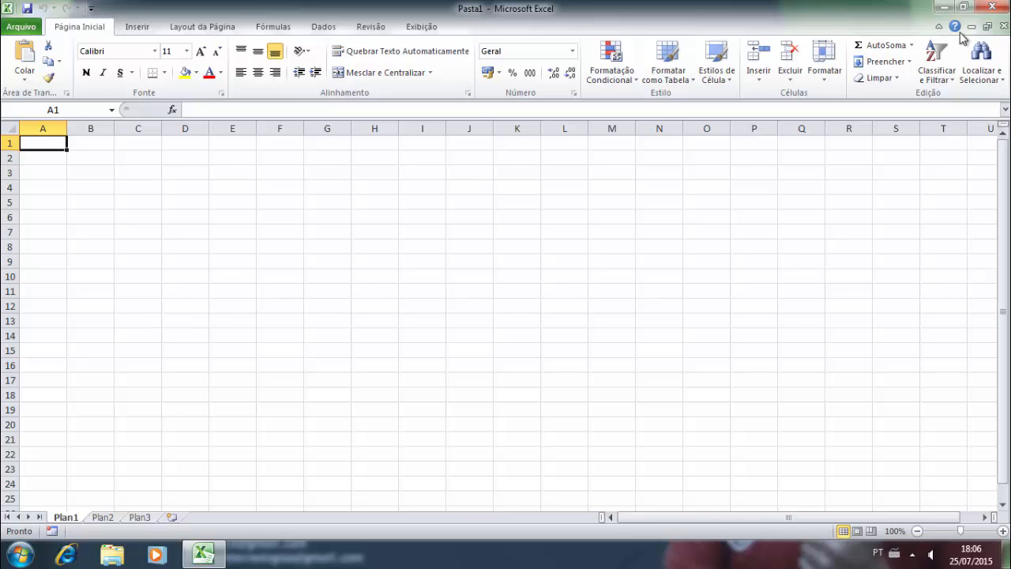
click(993, 10)
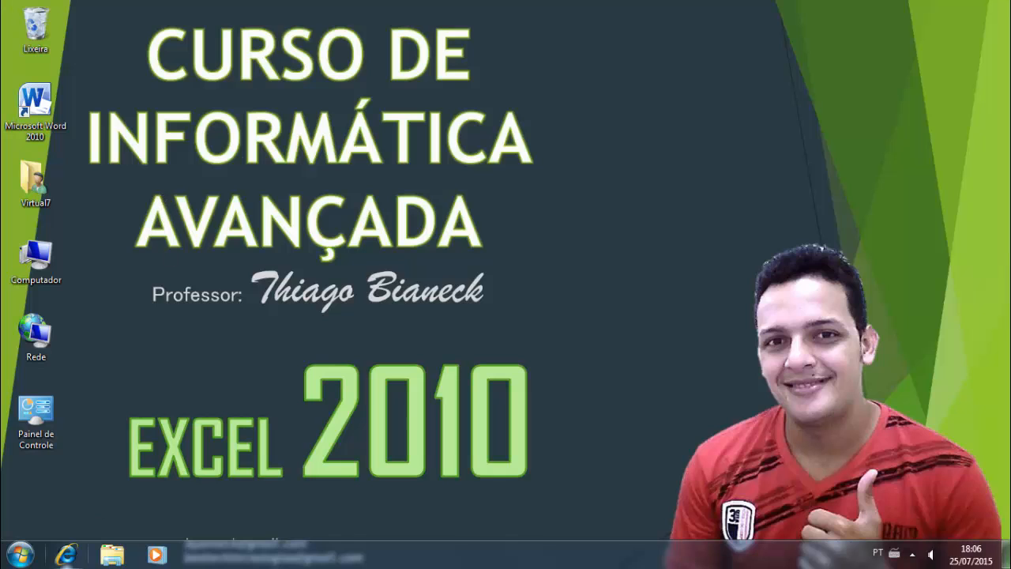
- Create a desktop shortcut for Microsoft Excel 2010 and launch Excel from it
click(33, 553)
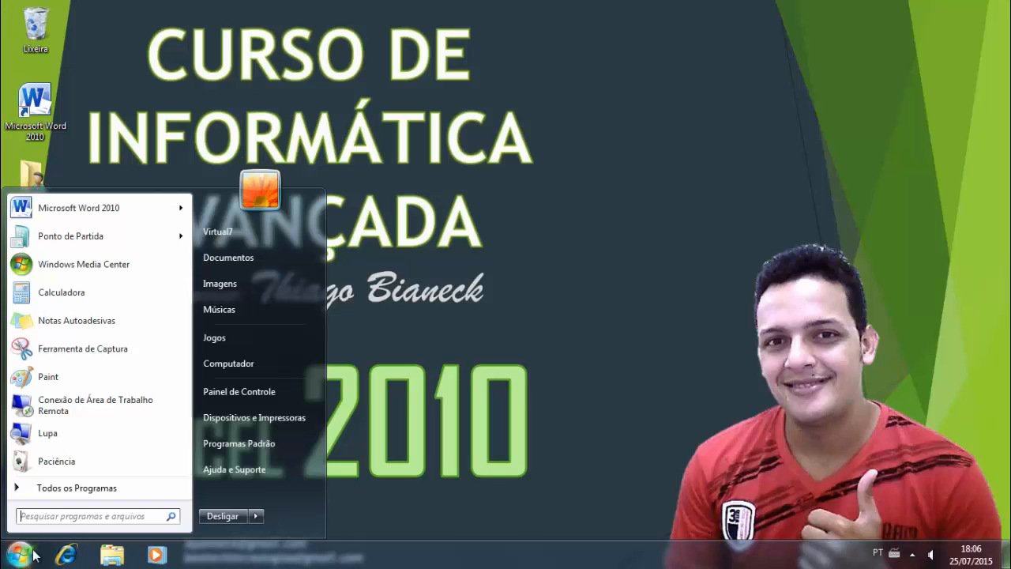
click(70, 487)
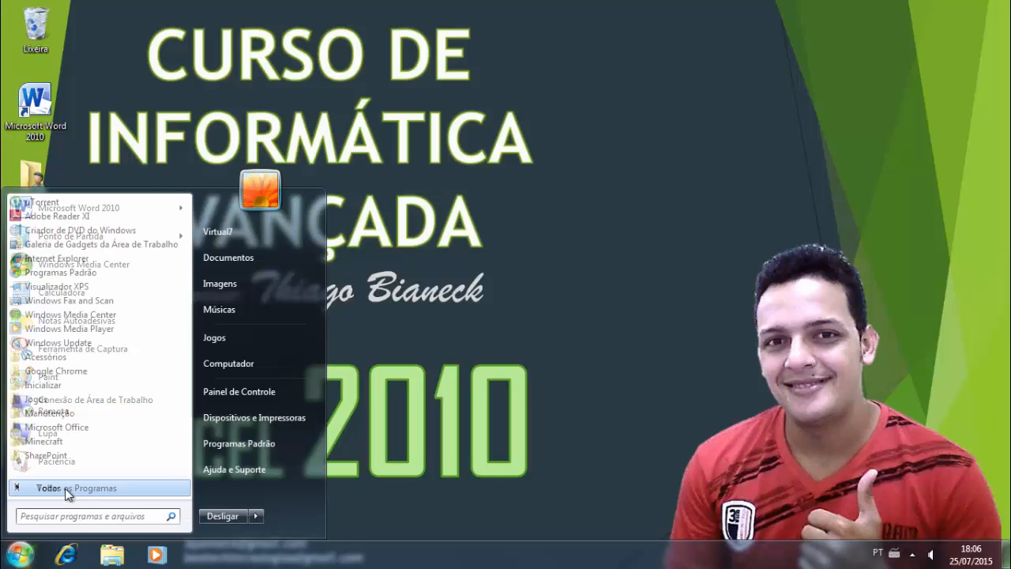
click(56, 426)
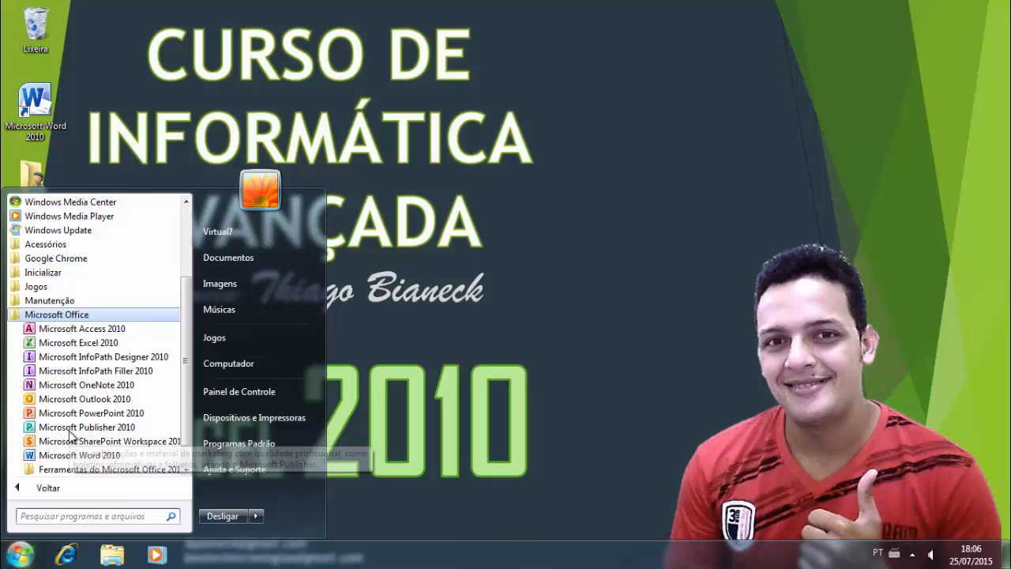
right_click(89, 348)
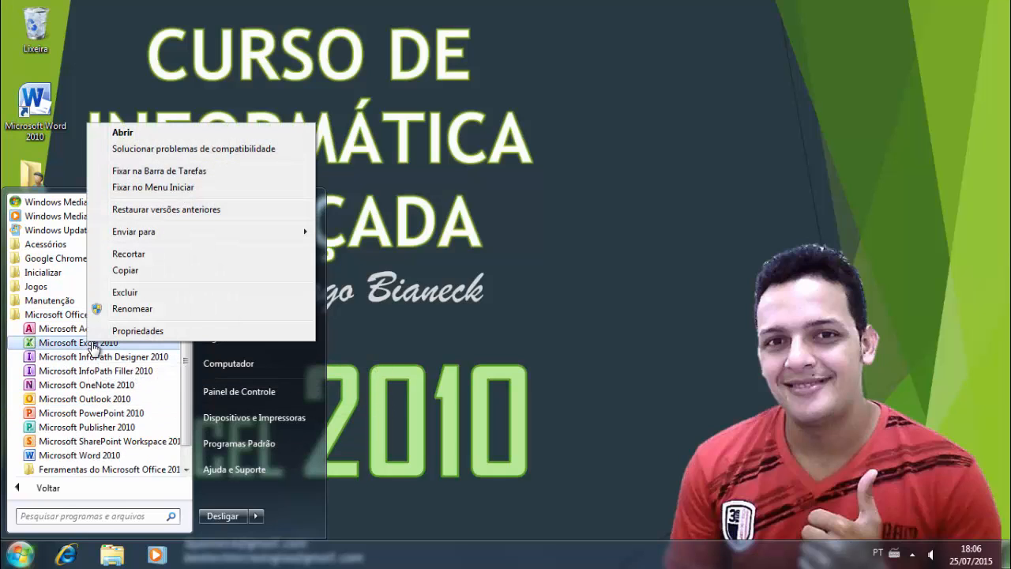
mouse_move(181, 236)
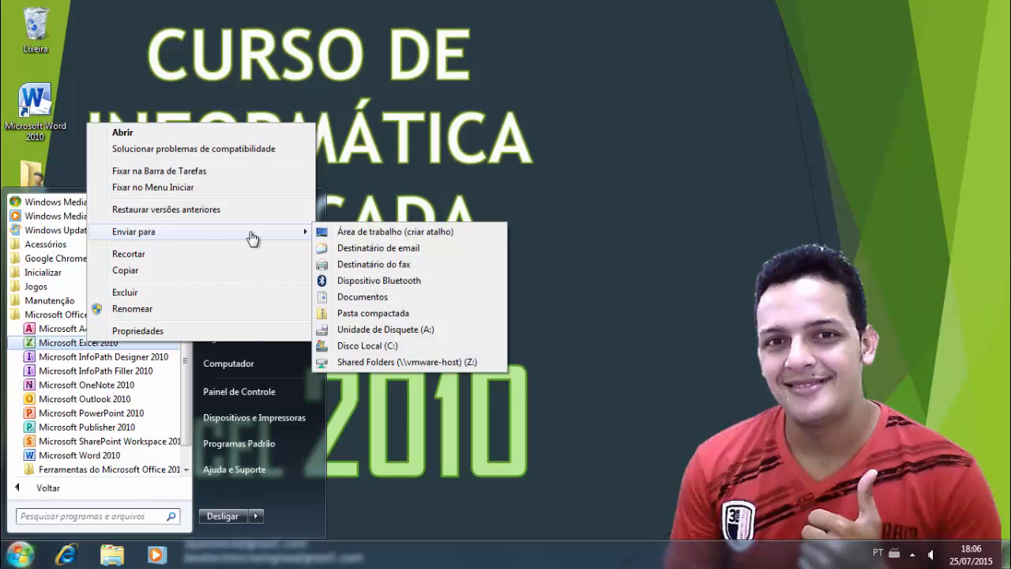
click(346, 232)
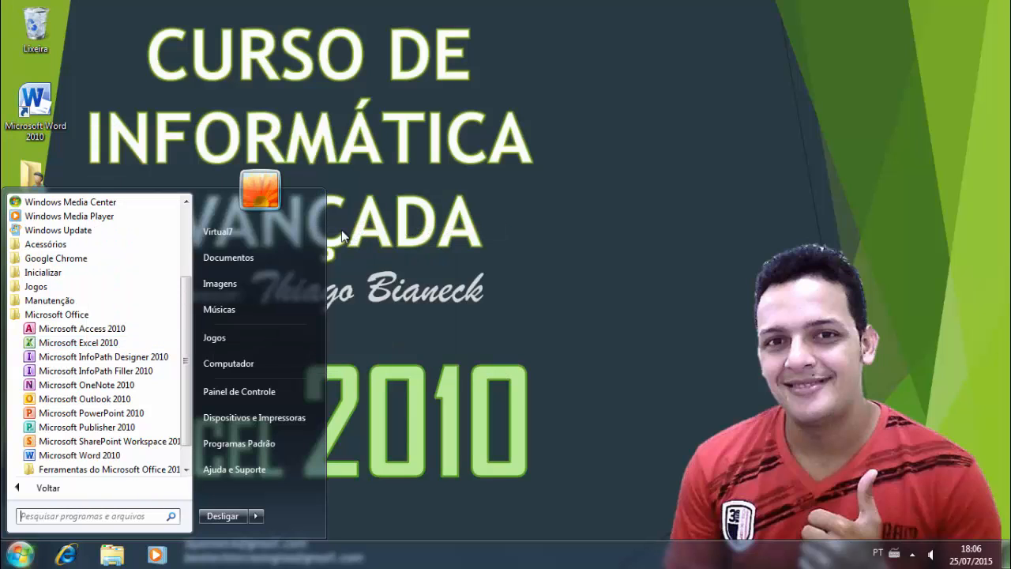
click(388, 202)
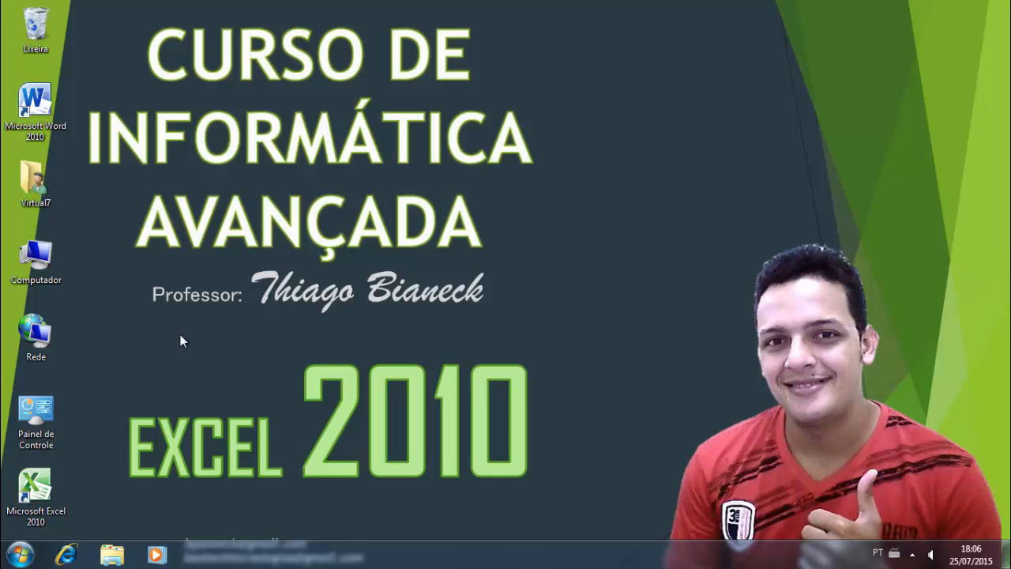
double_click(49, 494)
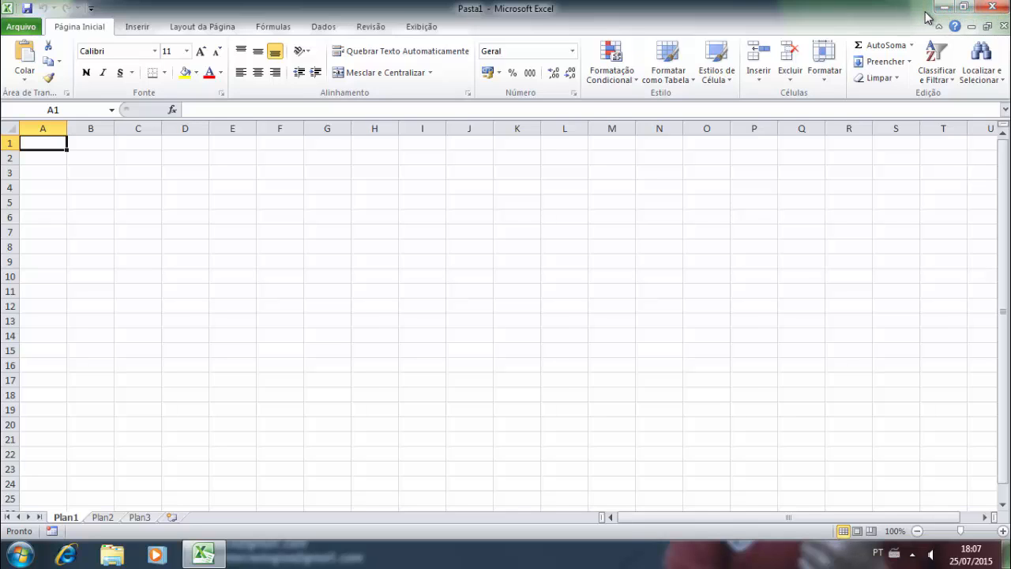
- Add the Novo and Abrir commands to the Quick Access Toolbar
click(91, 9)
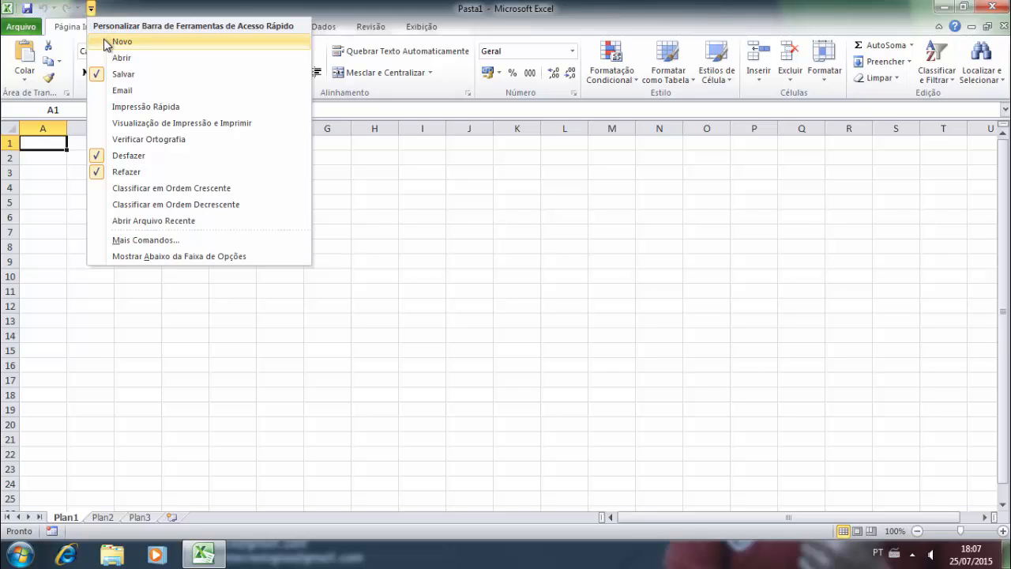
click(108, 42)
click(109, 9)
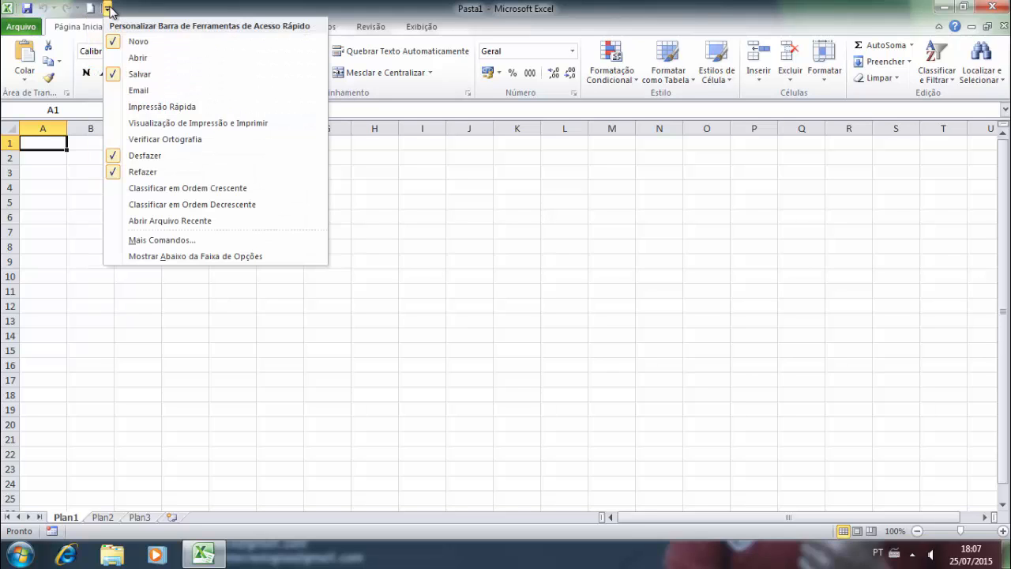
click(126, 58)
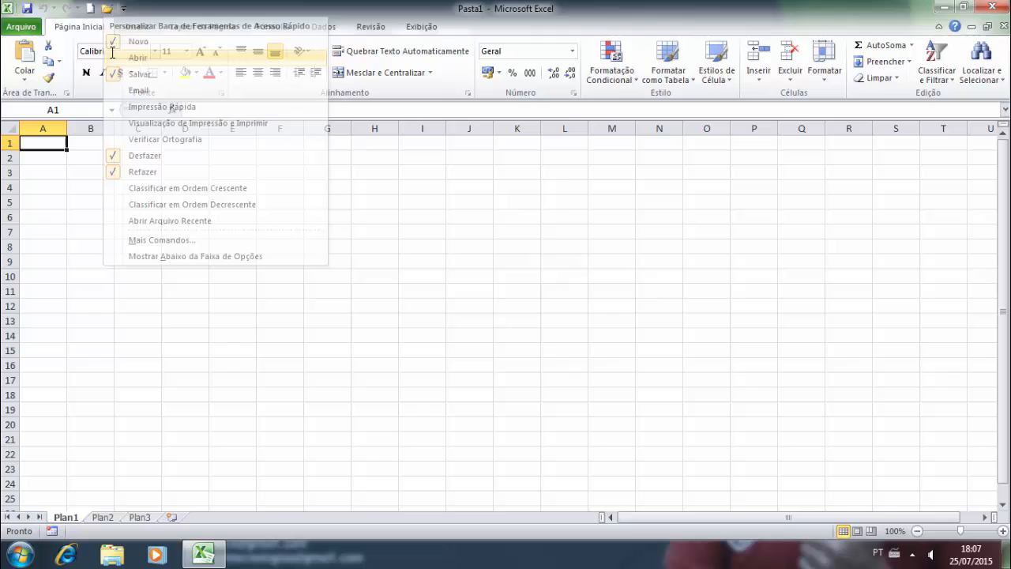
- Remove the Novo and Abrir commands from the Quick Access Toolbar
click(123, 10)
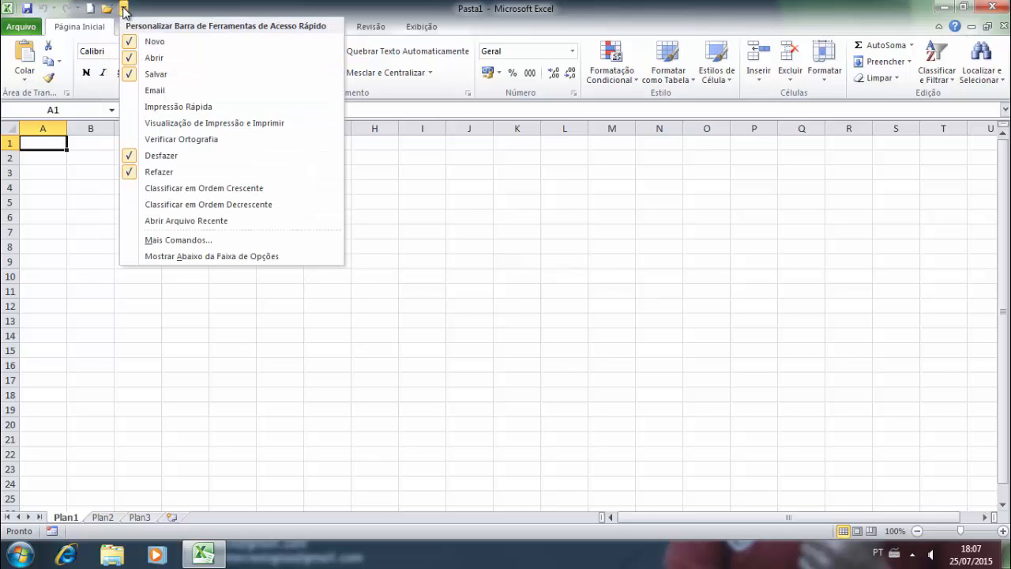
click(130, 41)
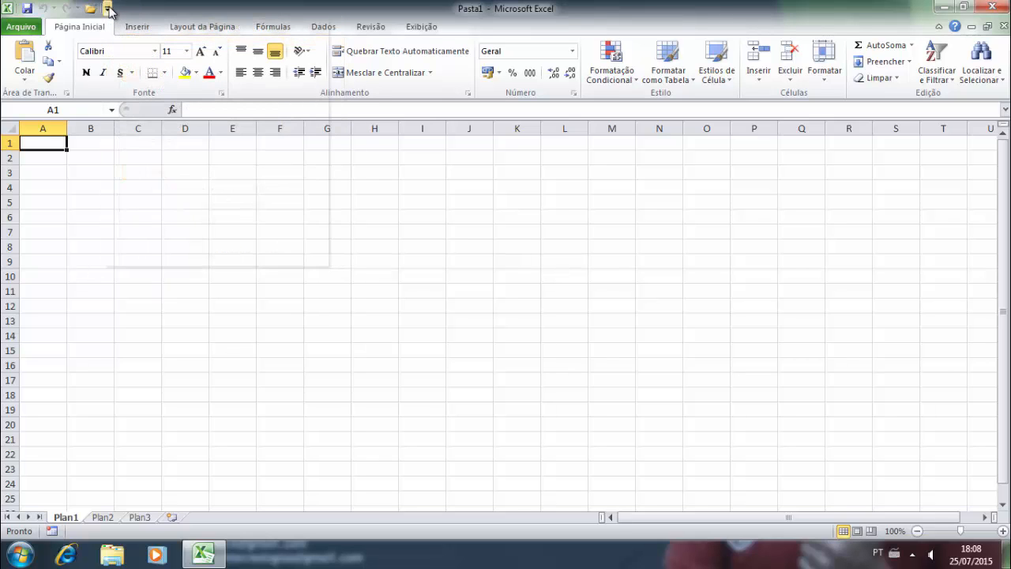
click(107, 9)
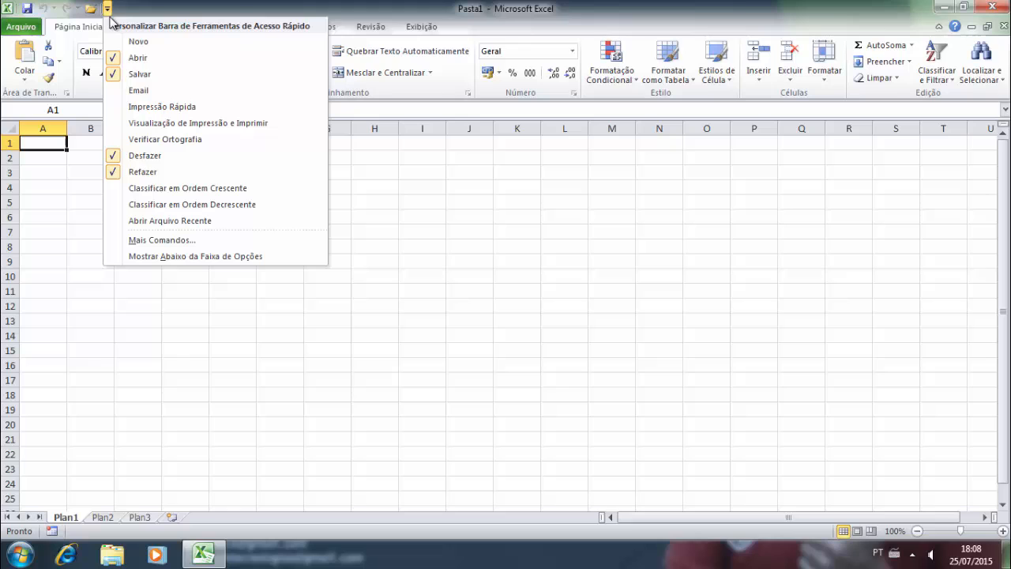
click(124, 57)
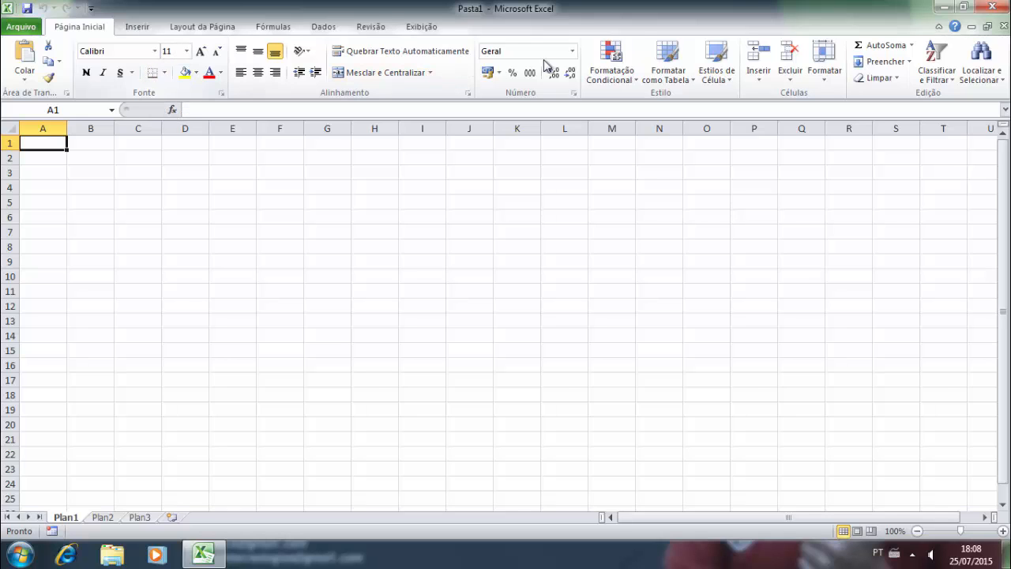
- Review the commands grouped under Inserir, Layout da Página, Fórmulas, Dados, Revisão and Exibição, and return to Página Inicial
click(128, 30)
click(98, 32)
click(181, 32)
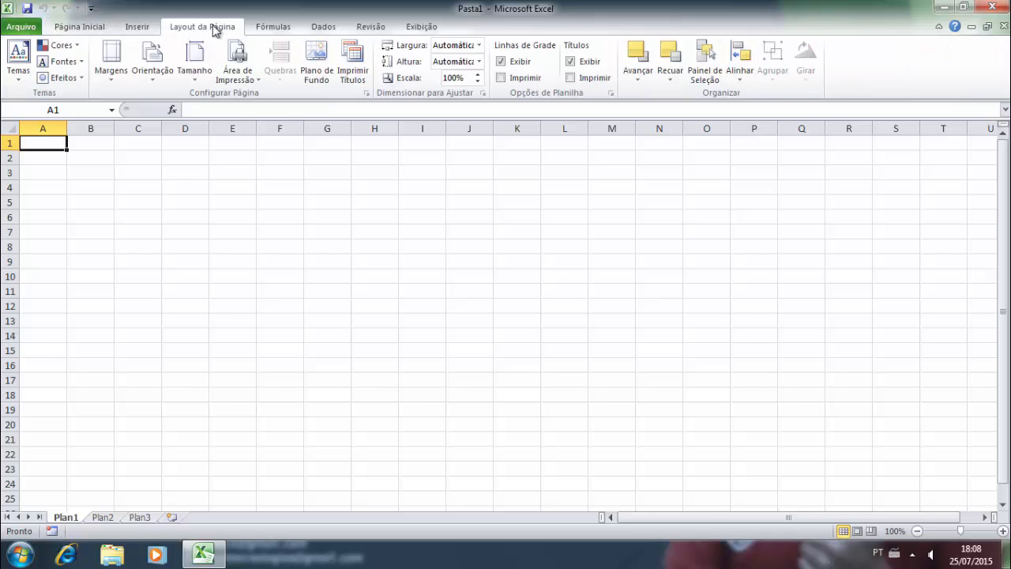
click(289, 28)
click(340, 28)
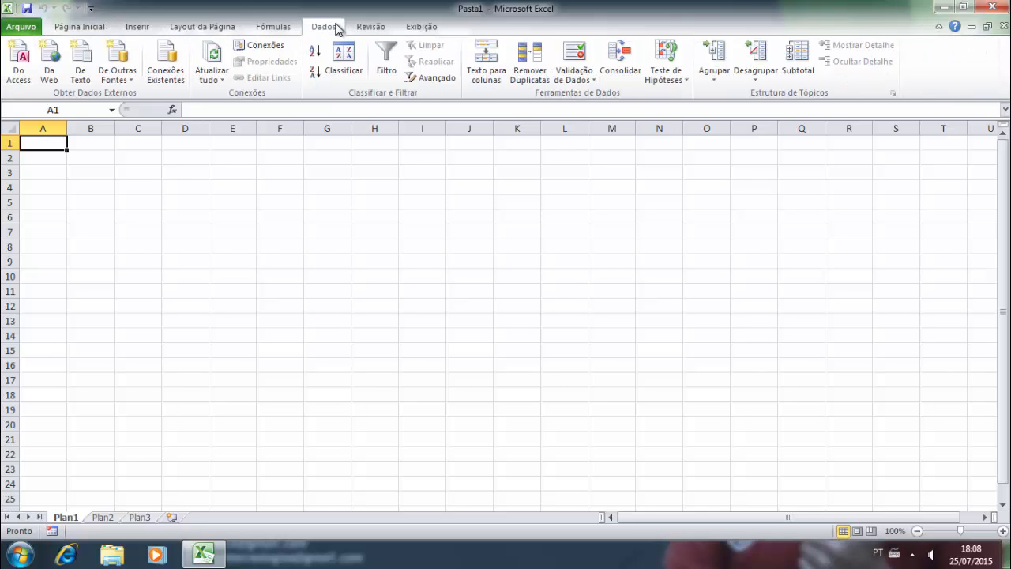
click(366, 28)
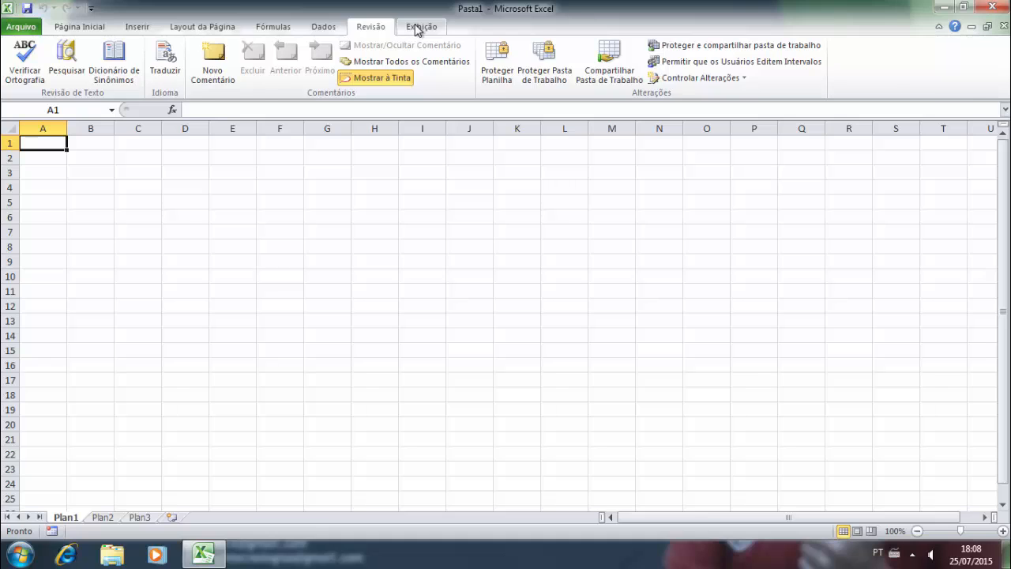
click(412, 28)
click(94, 32)
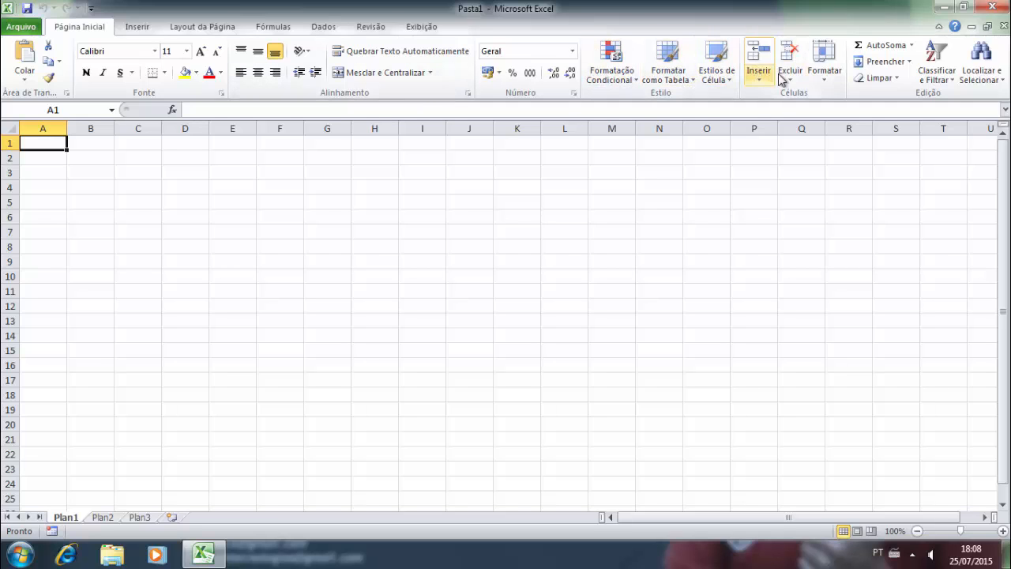
click(214, 27)
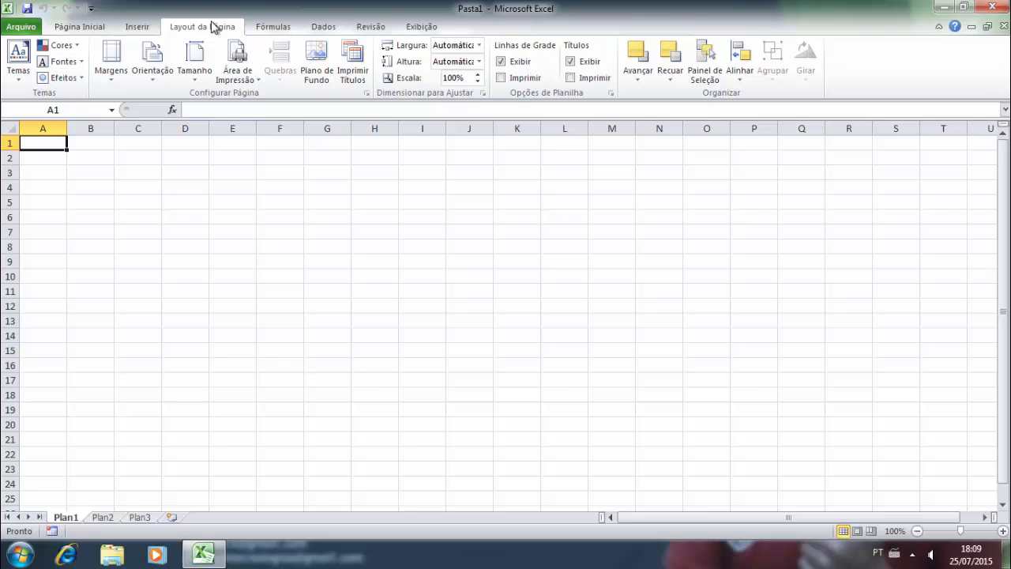
click(79, 27)
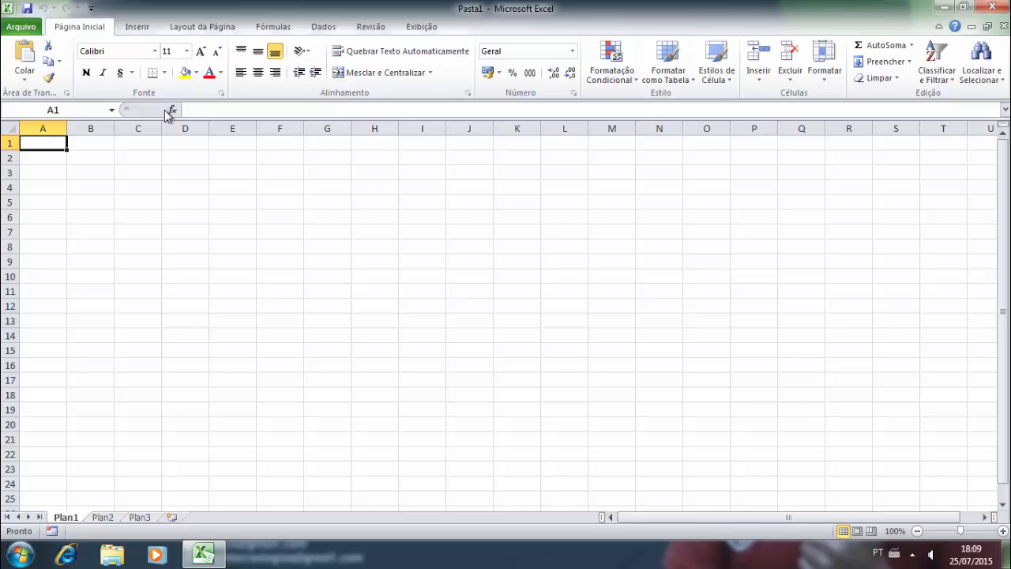
- Examine the formula bar and Name Box for cell A1 and for other empty cells of Plan1
click(230, 108)
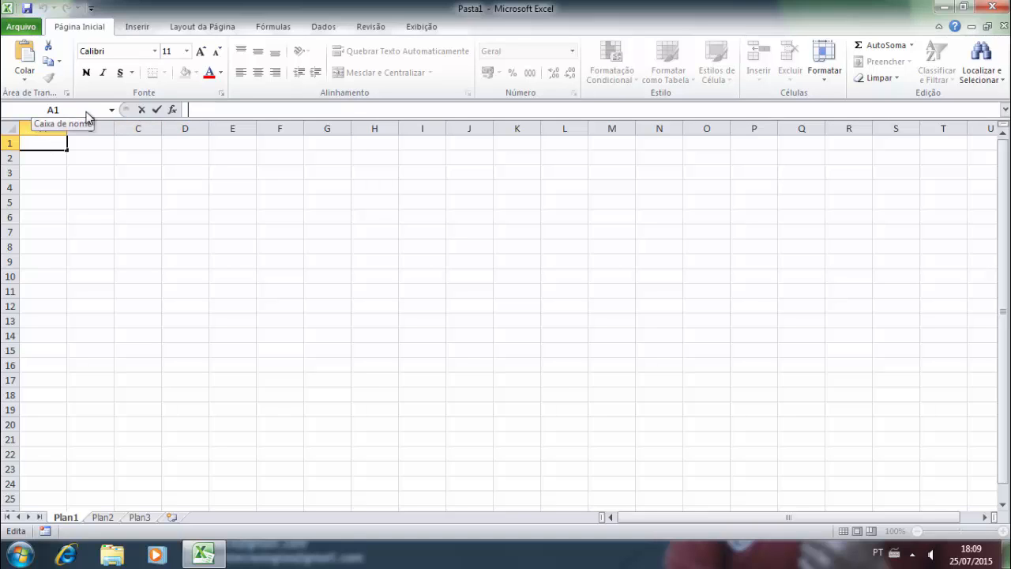
click(354, 260)
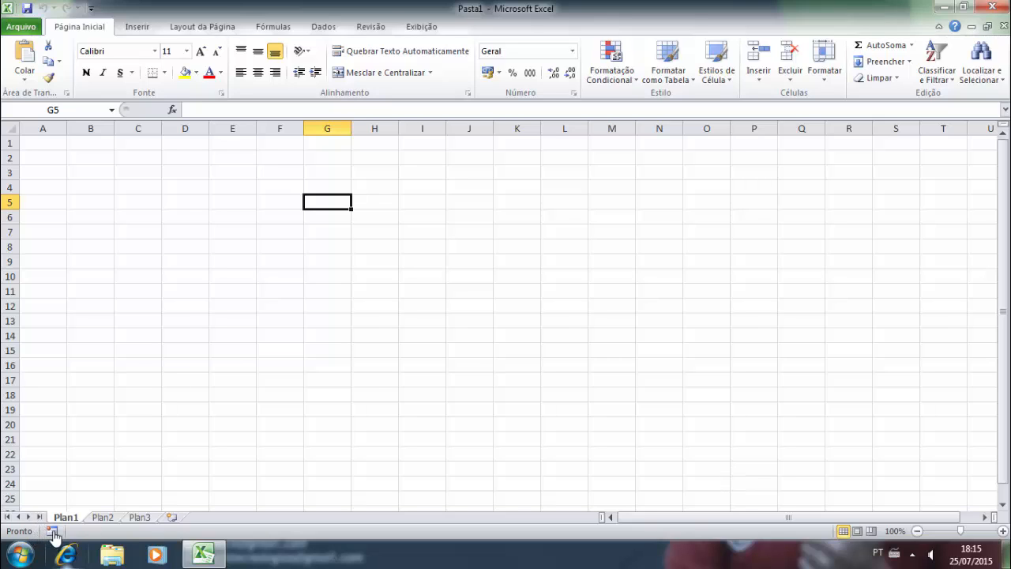
click(242, 248)
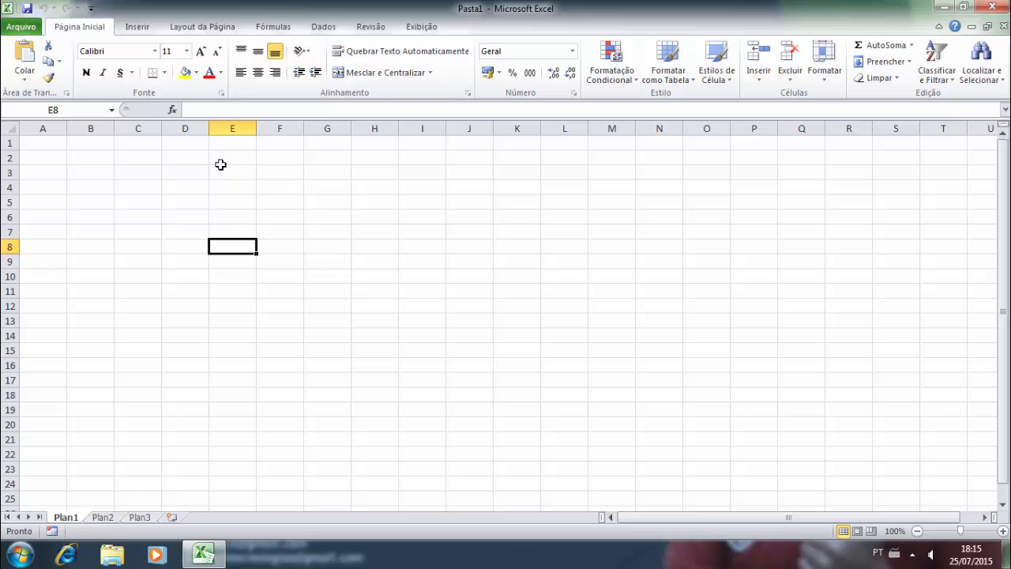
- Enter 3 in cell E6 and 4 in cell E7
drag(220, 165, 264, 223)
click(248, 213)
text(3)
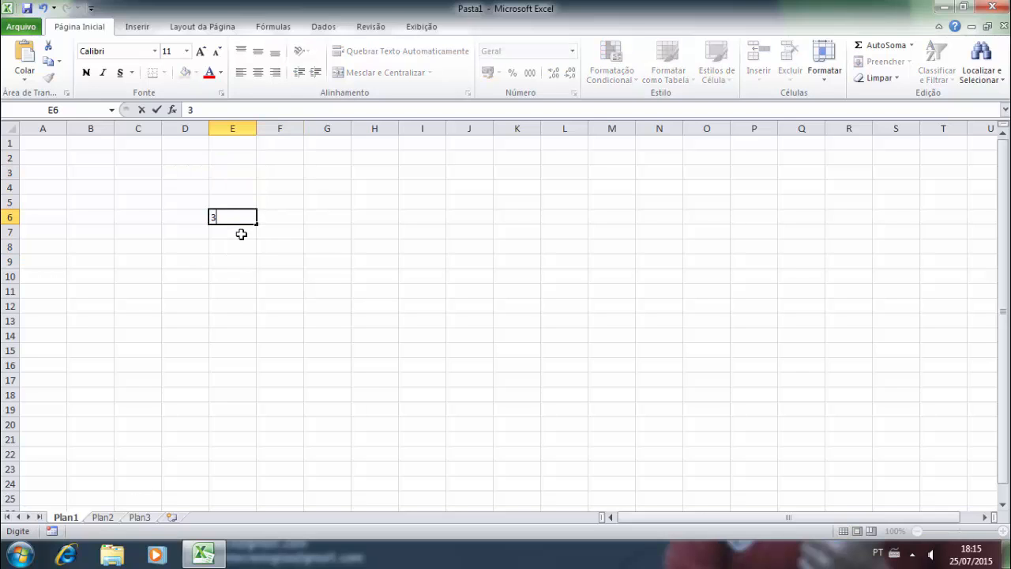
key(Return)
text(4)
key(Return)
key(Return)
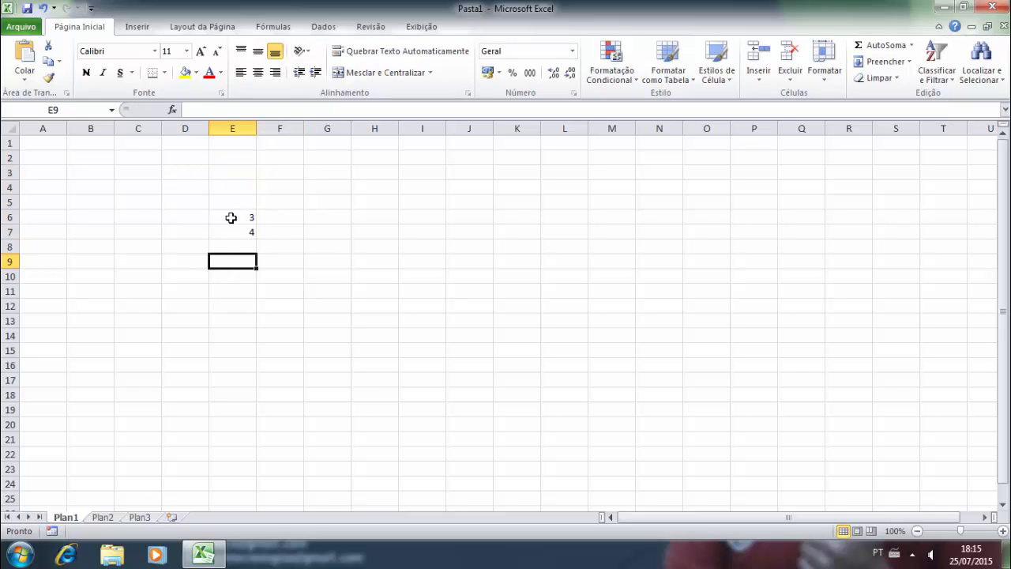
- Check the status bar calculations for E6:E7 and clear the contents of E5:E7
drag(230, 218, 234, 232)
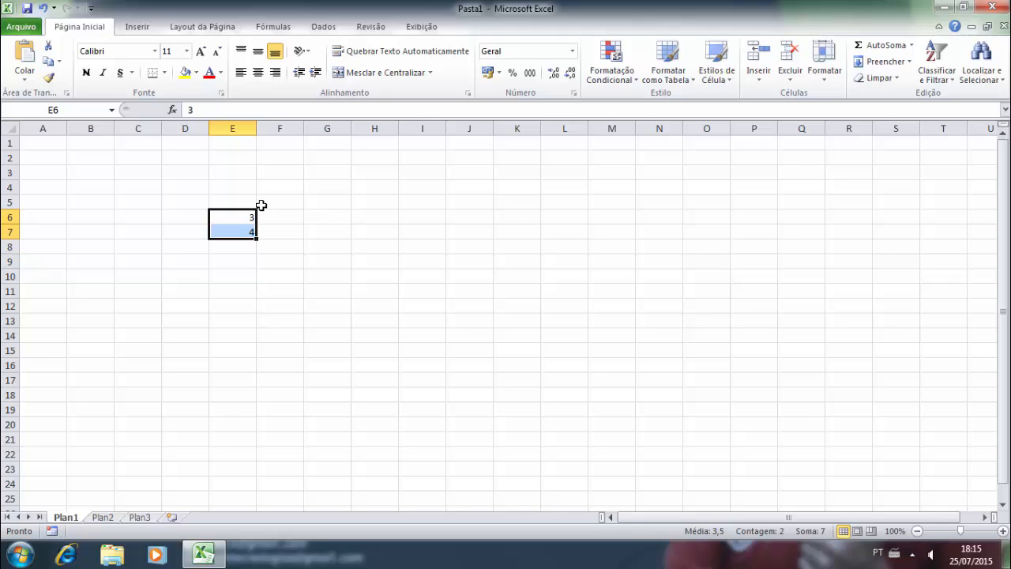
click(289, 212)
drag(231, 205, 249, 237)
key(Delete)
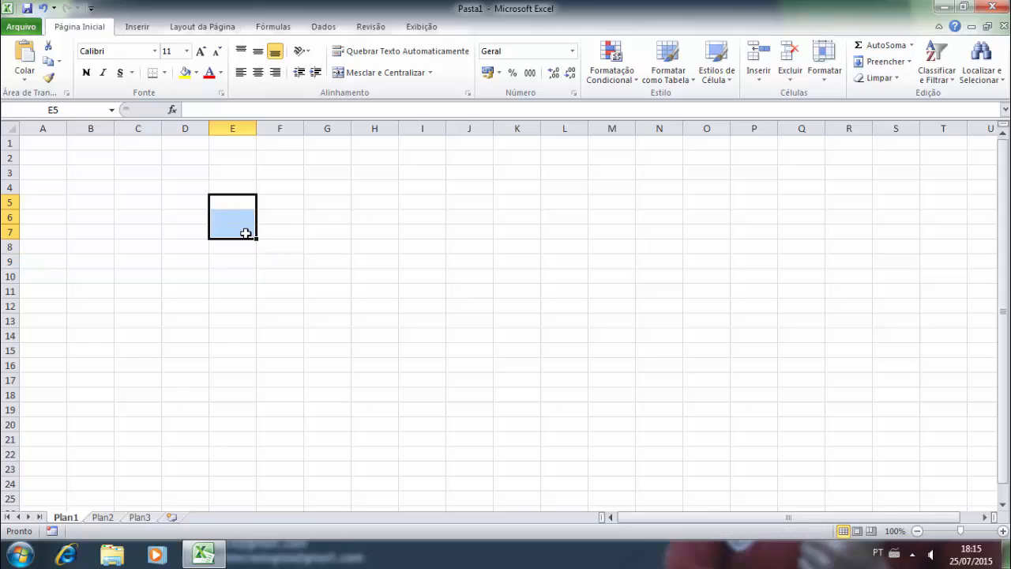
click(312, 262)
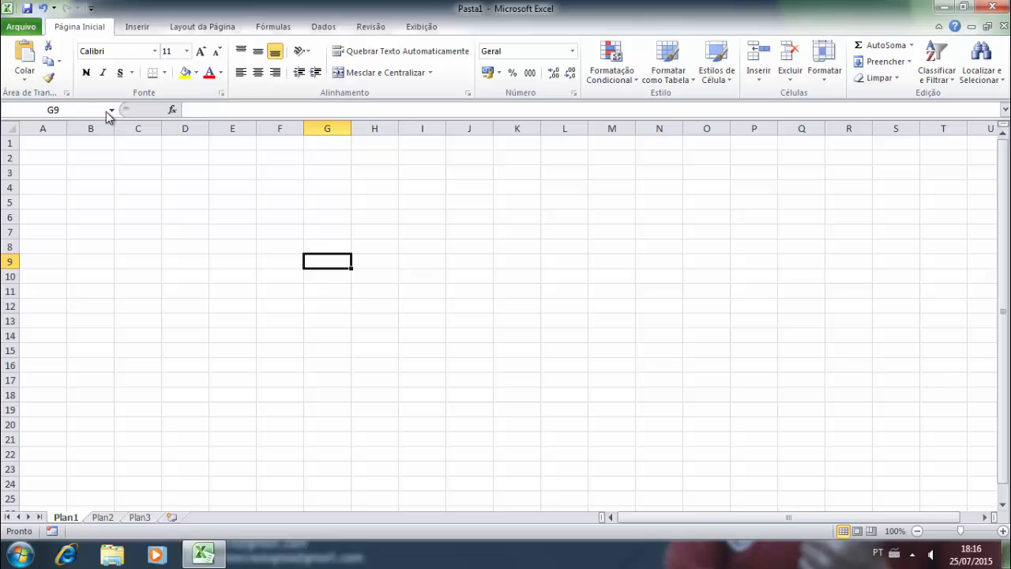
- Enter 3, 5, 6, 7 and 8 in cells D4 through H4 of Plan1
click(22, 28)
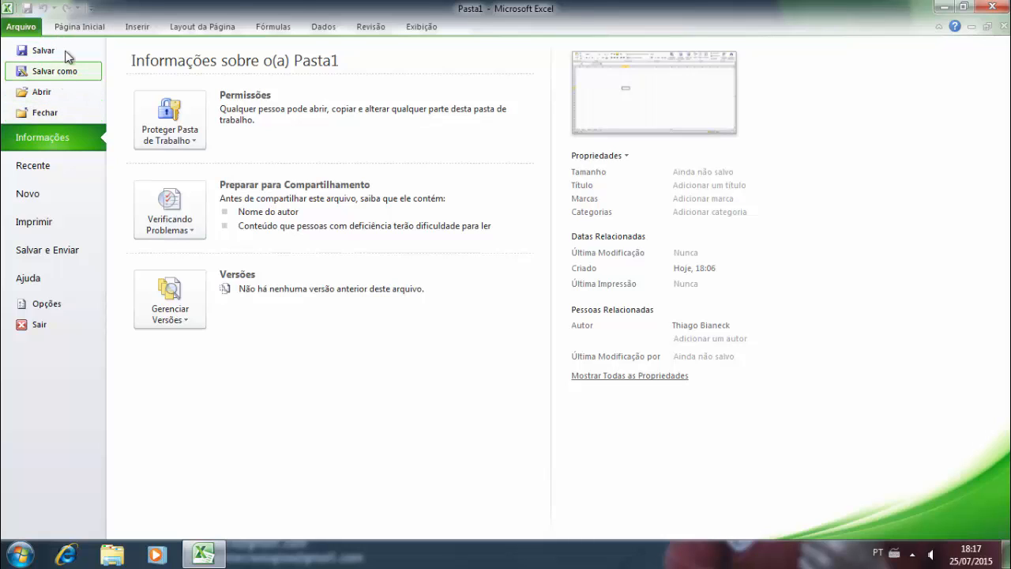
click(77, 28)
click(193, 188)
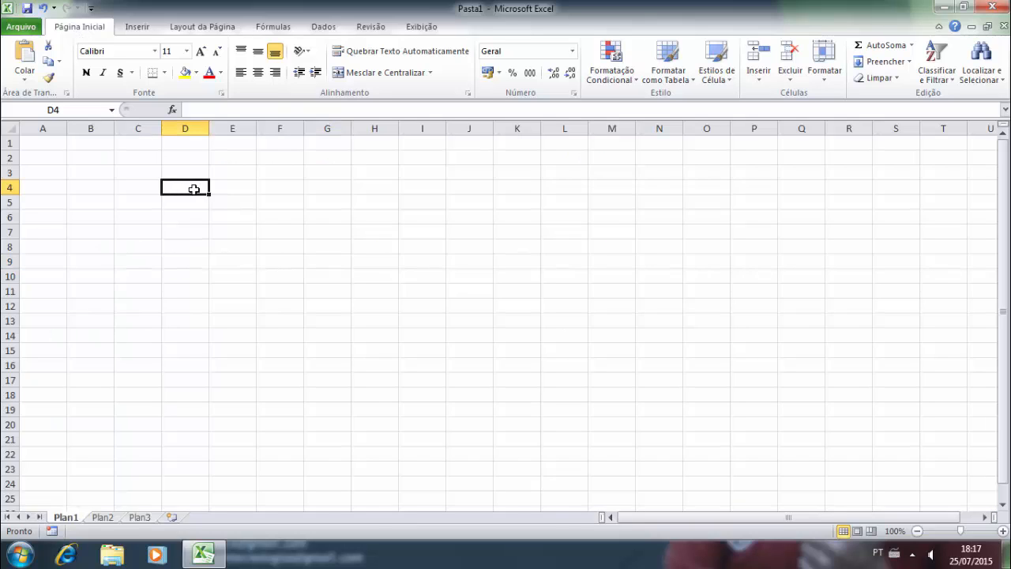
text(3)
key(Tab)
text(5)
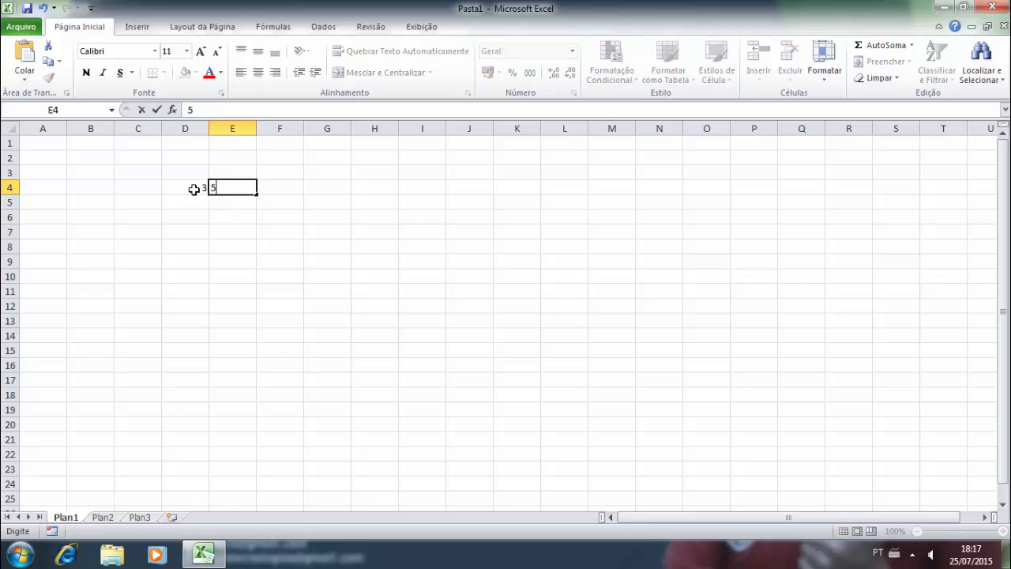
key(Tab)
text(6)
key(Tab)
text(7)
key(Tab)
text(8)
key(Down)
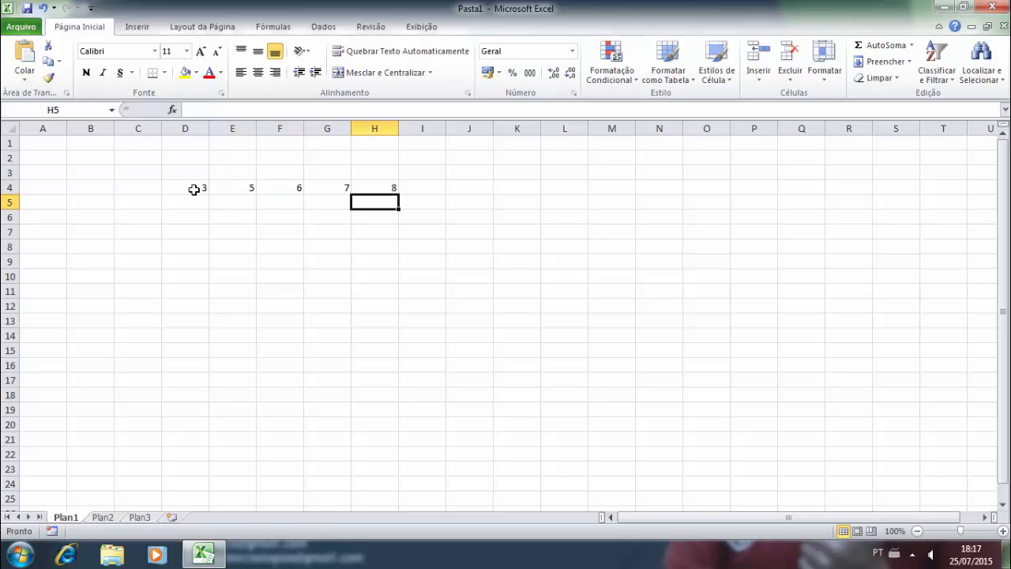
- Start saving the workbook in the Documentos library and name the file PastaTeste
click(22, 26)
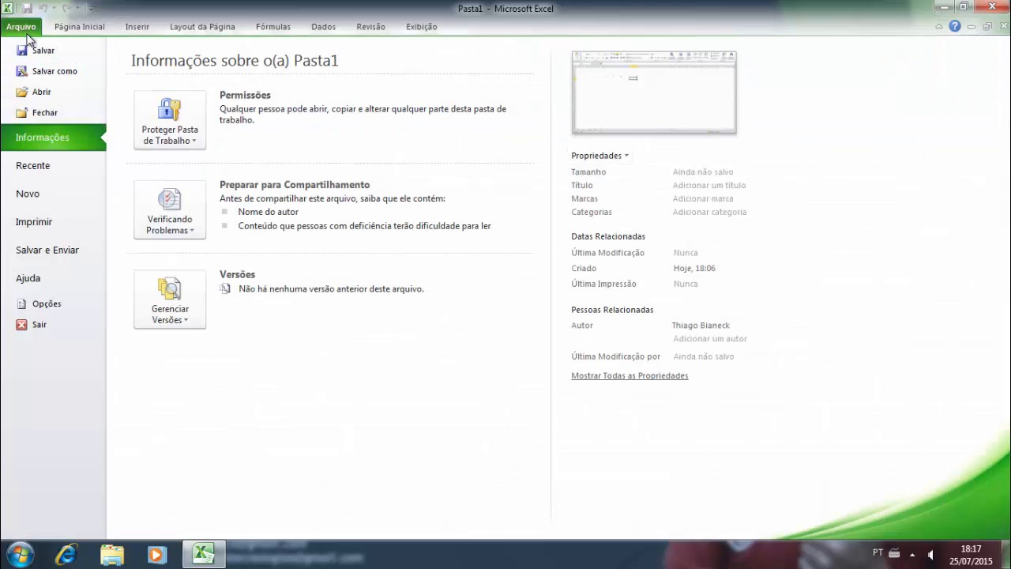
click(42, 57)
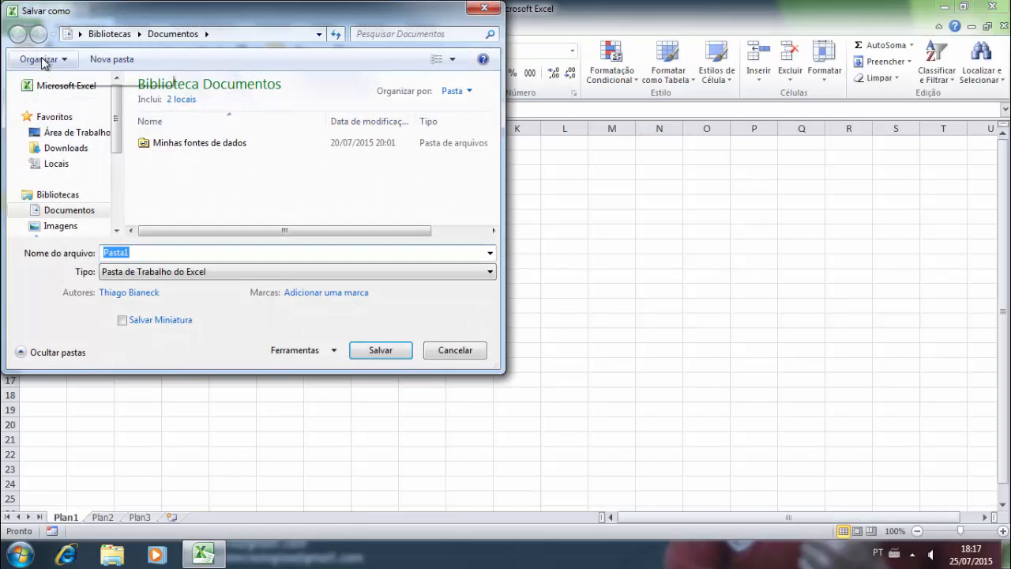
drag(109, 10, 281, 77)
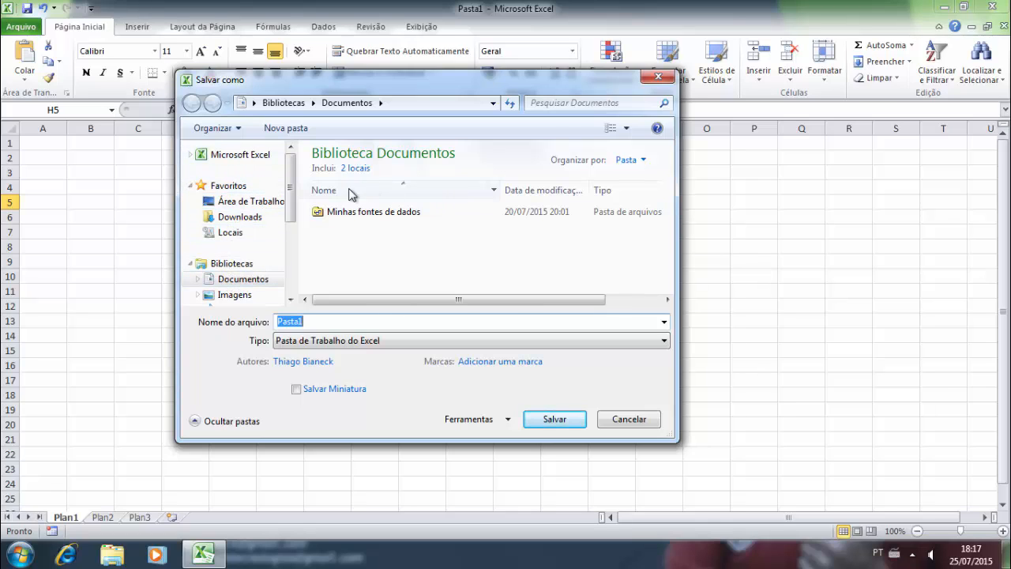
click(319, 321)
key(BackSpace)
key(BackSpace)
key(BackSpace)
key(BackSpace)
key(BackSpace)
key(BackSpace)
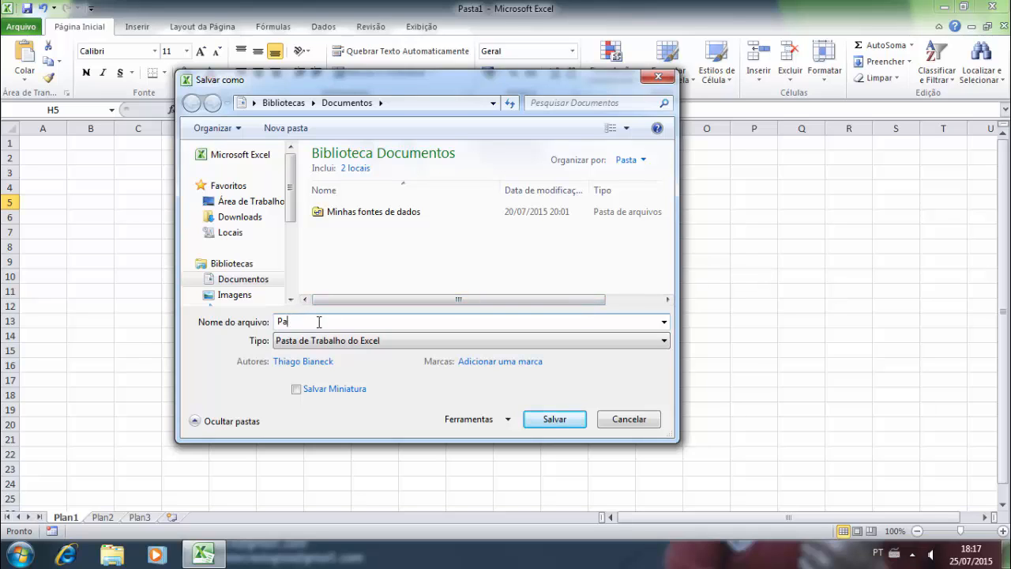
text(PastaTeste)
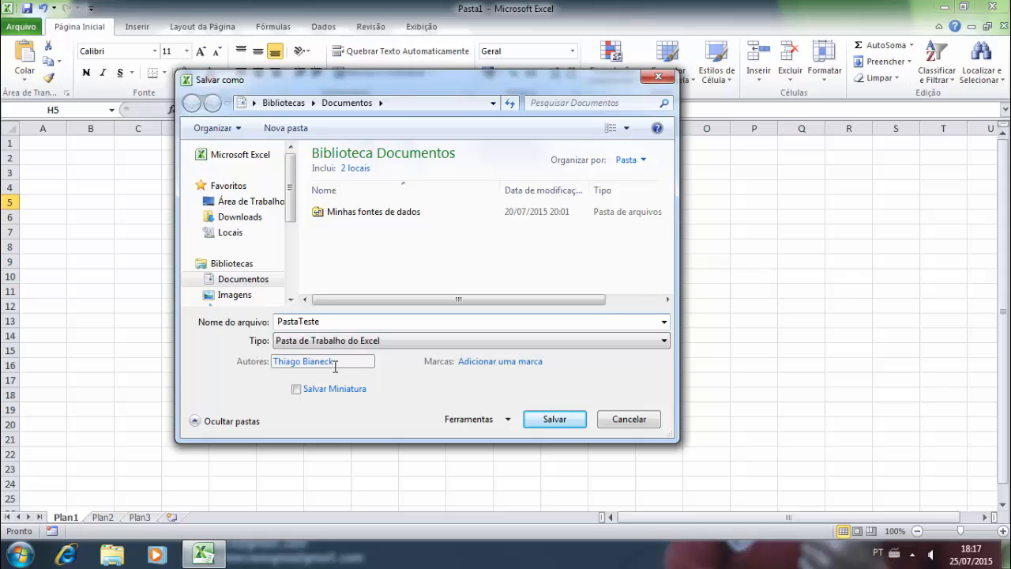
- Add the tags teste and pastateste to the file being saved
click(474, 361)
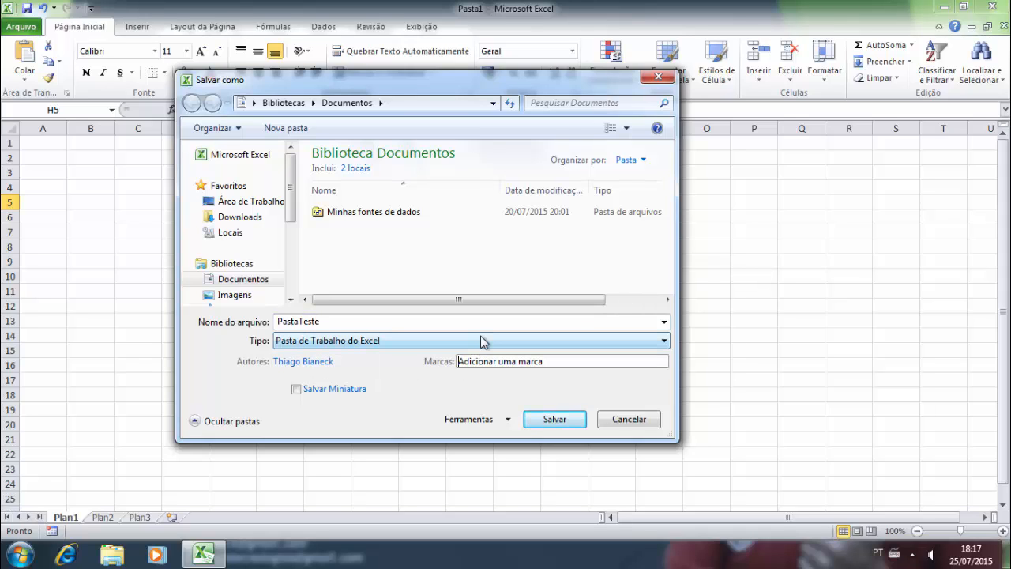
text(teste; planilha teste)
key(ctrl+Left)
key(ctrl+shift+Left)
text(pasta)
- View the general save options without setting any, and save the file as Pasta de Trabalho do Excel
click(508, 421)
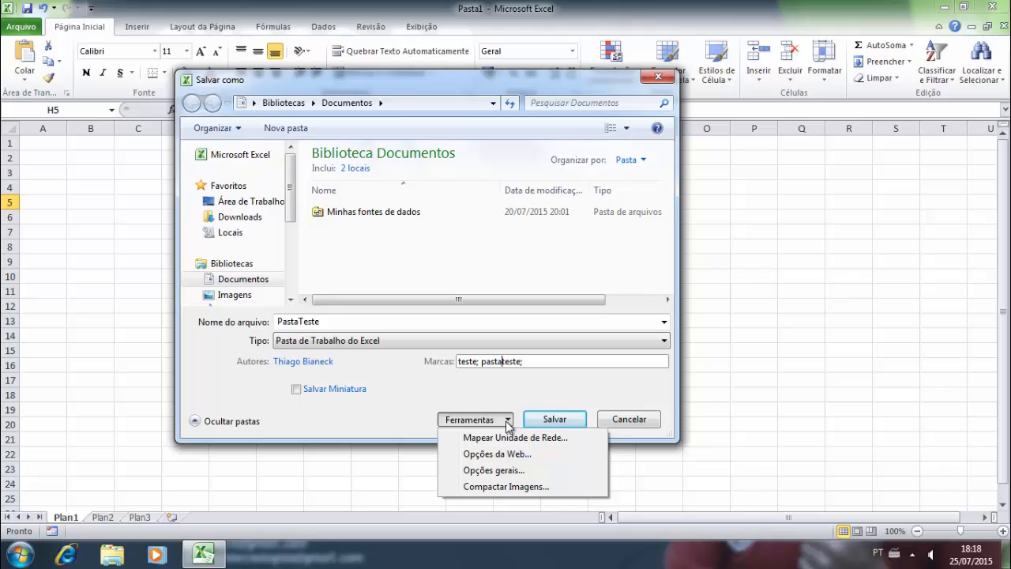
click(495, 471)
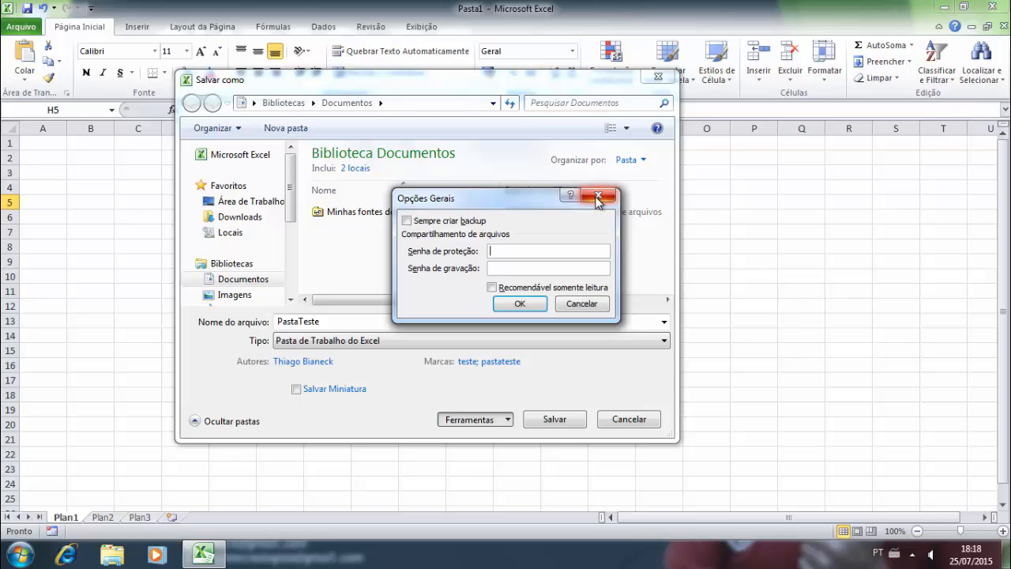
click(598, 196)
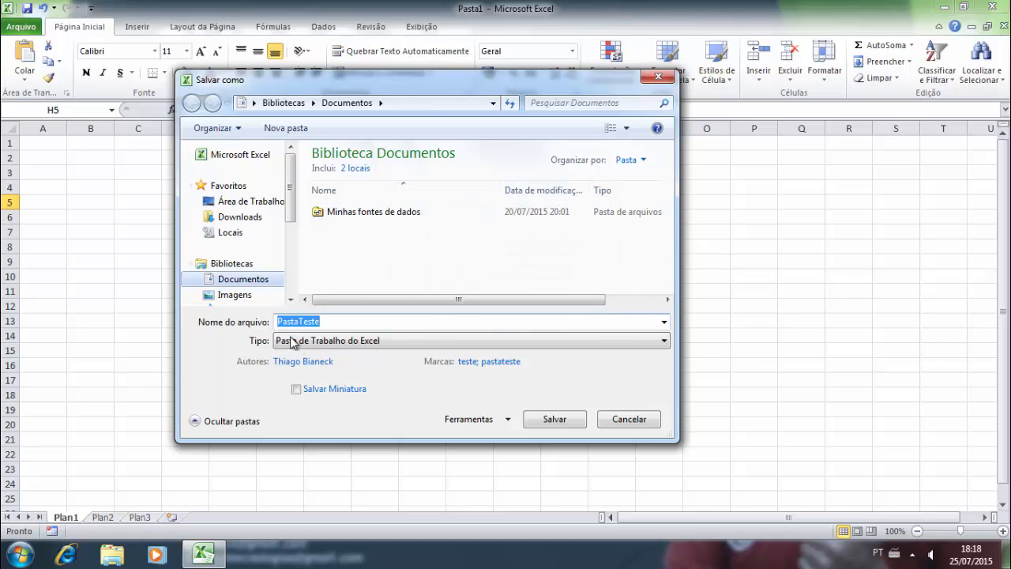
click(550, 422)
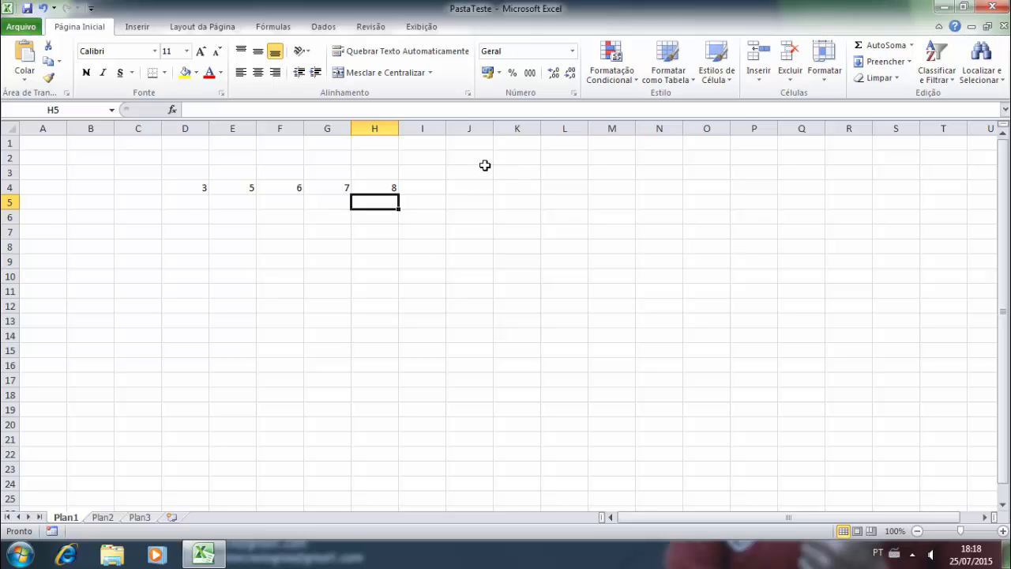
- Restart Excel from its desktop shortcut and open PastaTeste from the recent workbooks
click(991, 8)
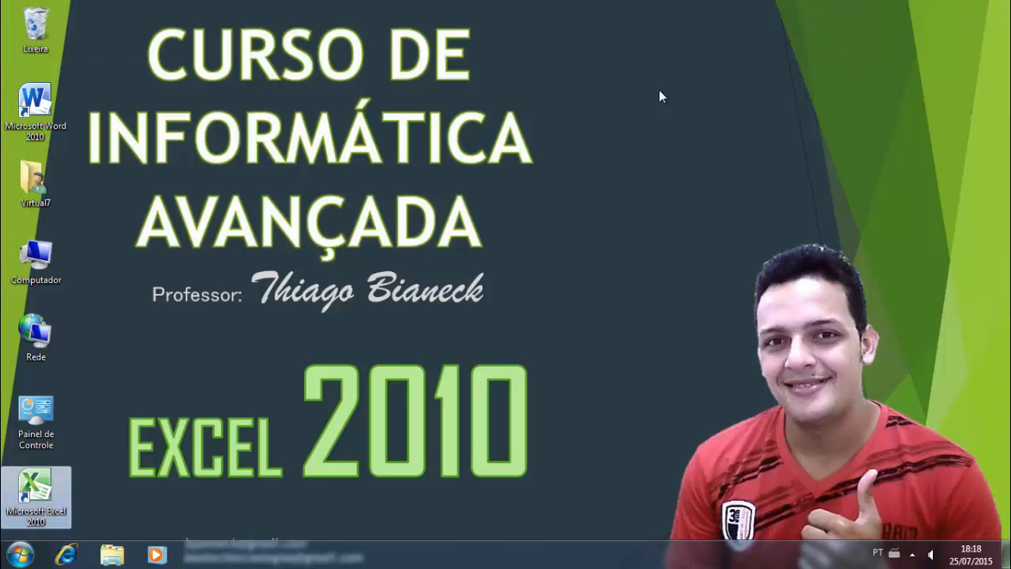
double_click(36, 494)
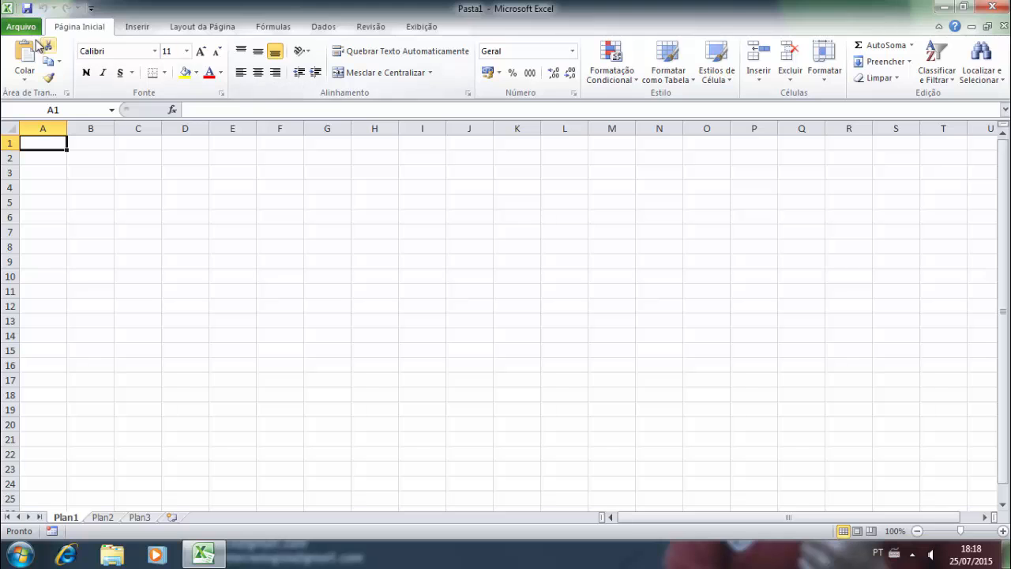
click(22, 26)
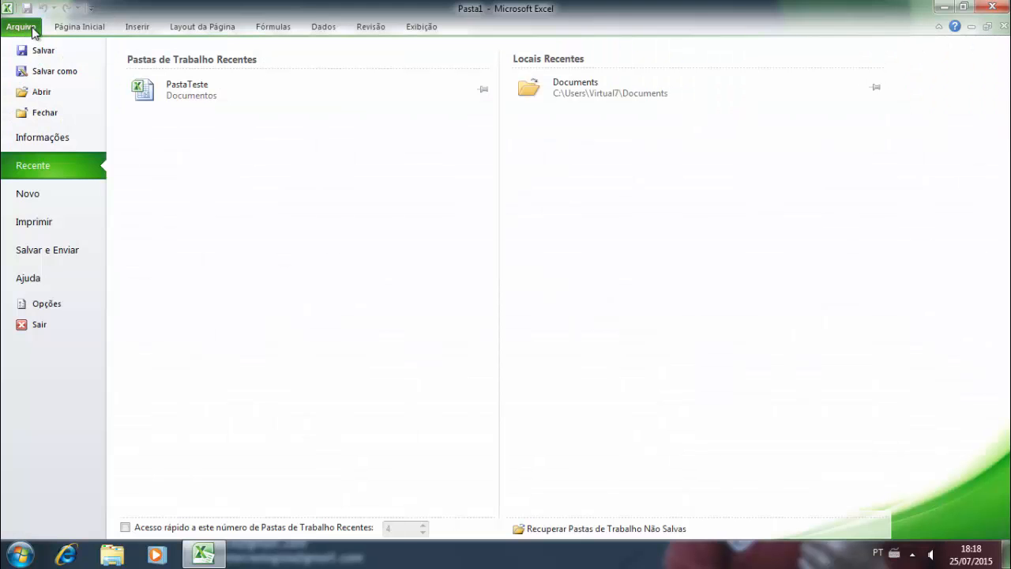
click(55, 92)
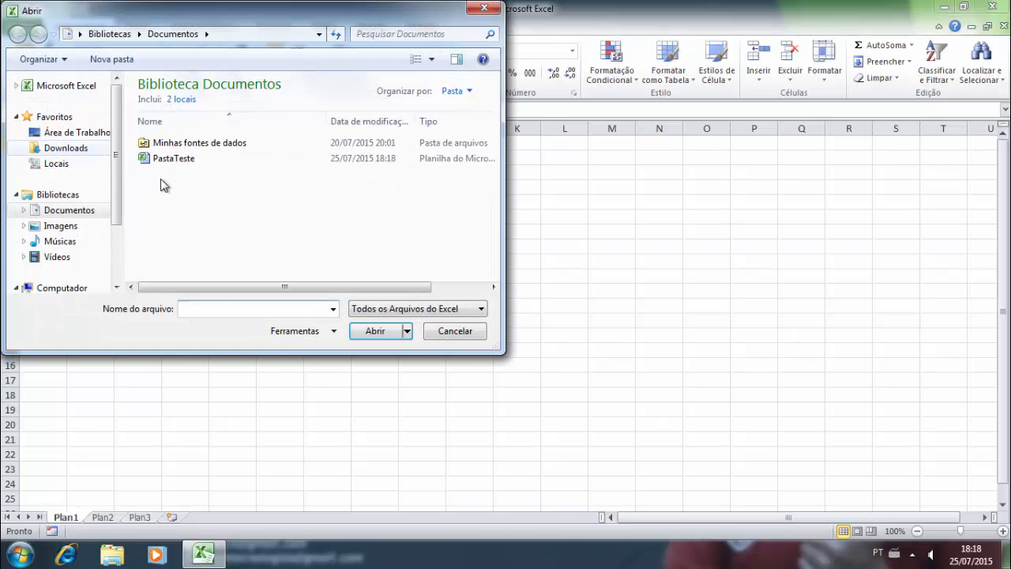
click(452, 331)
click(23, 27)
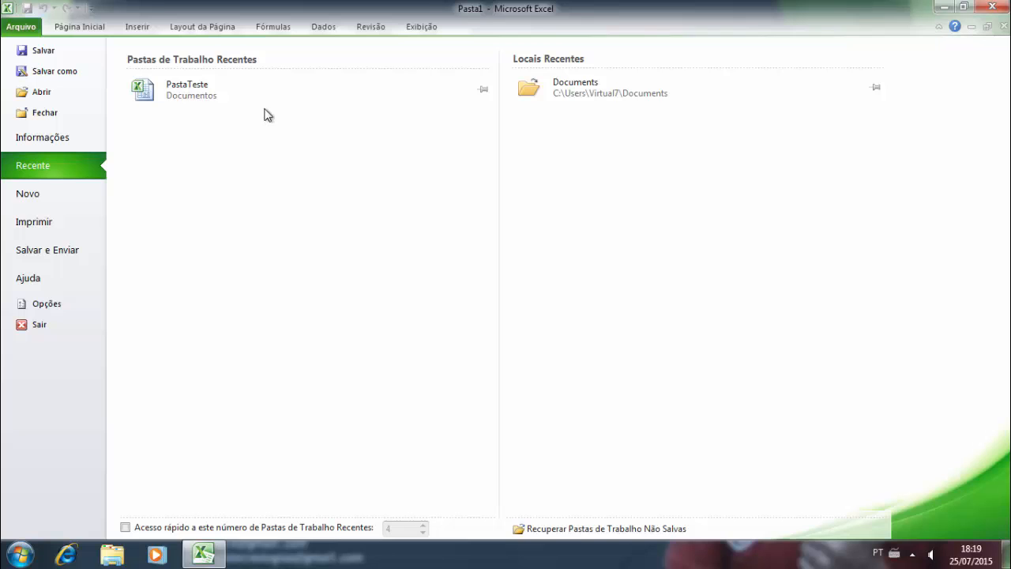
click(203, 96)
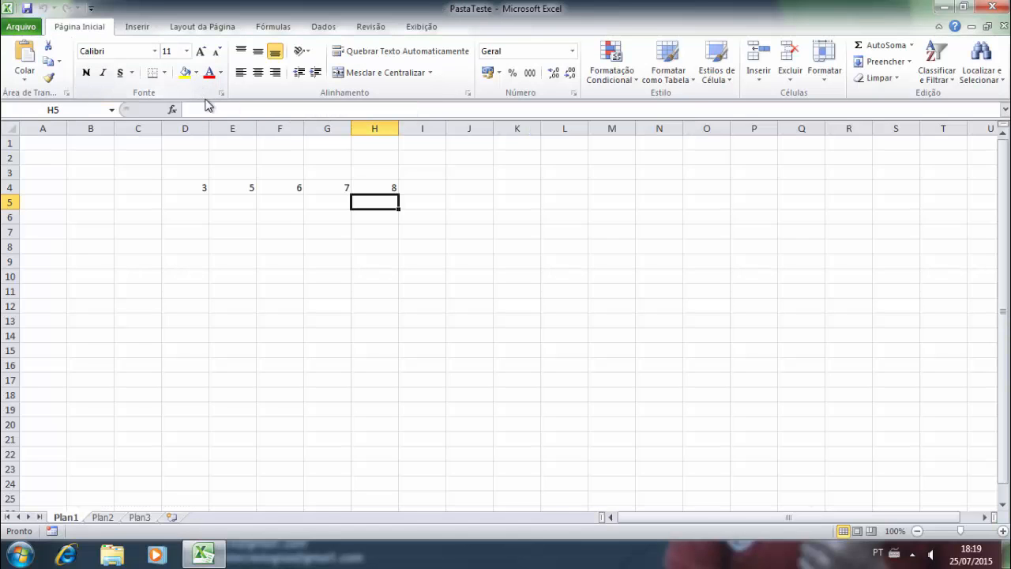
- Close PastaTeste, reopen it from the recent workbooks, and close it again without leaving Excel
click(23, 27)
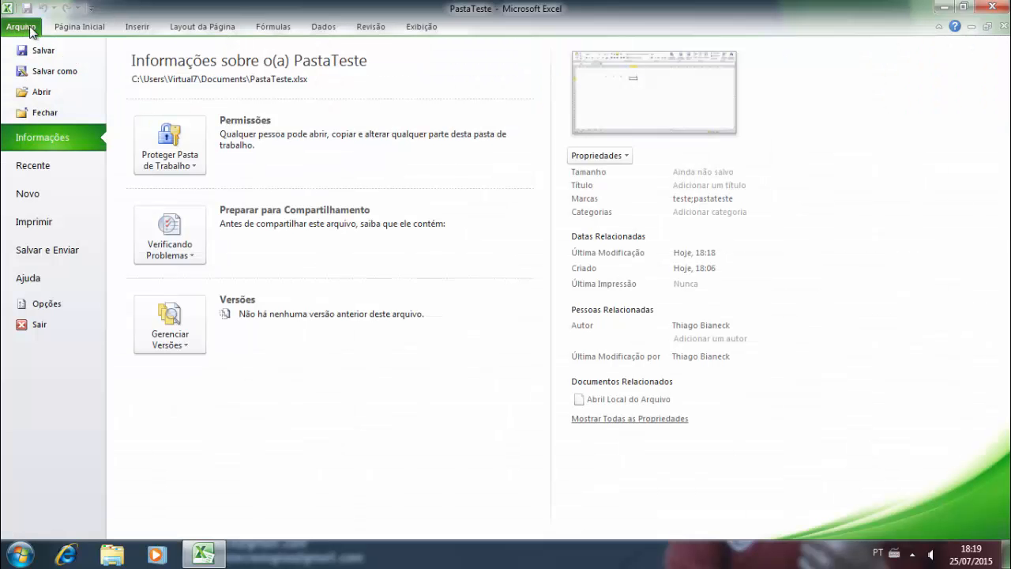
click(51, 113)
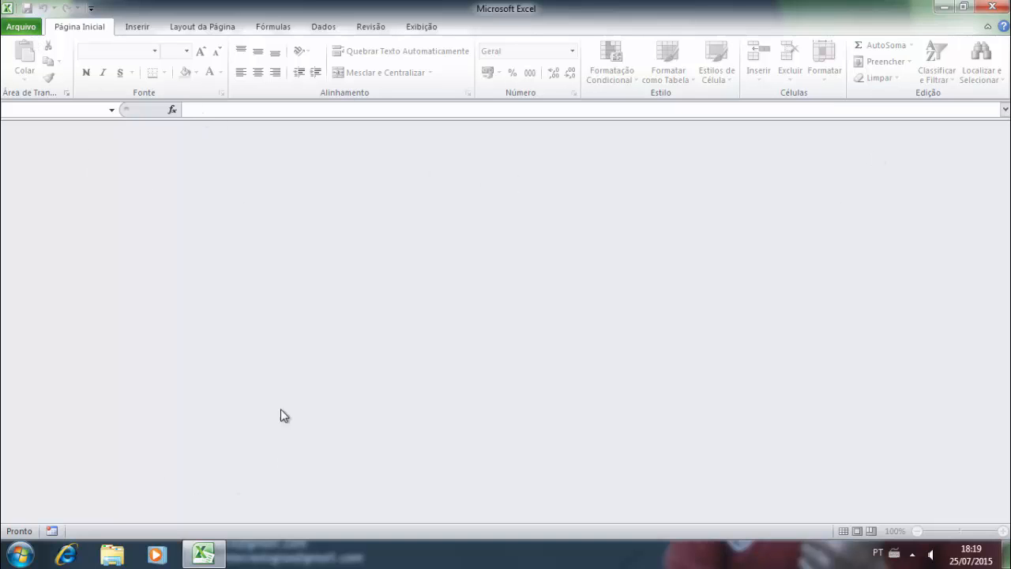
click(22, 27)
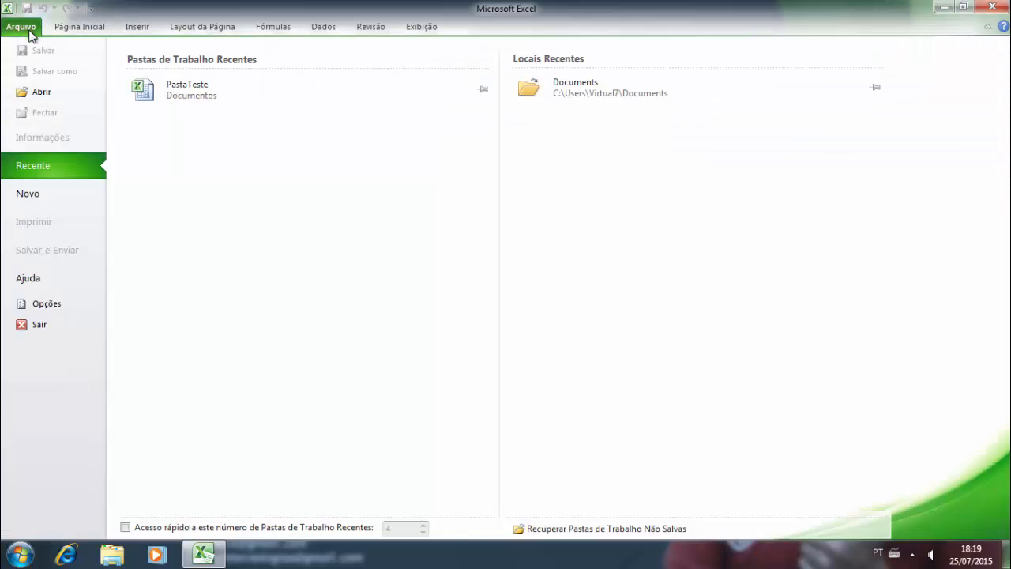
click(195, 92)
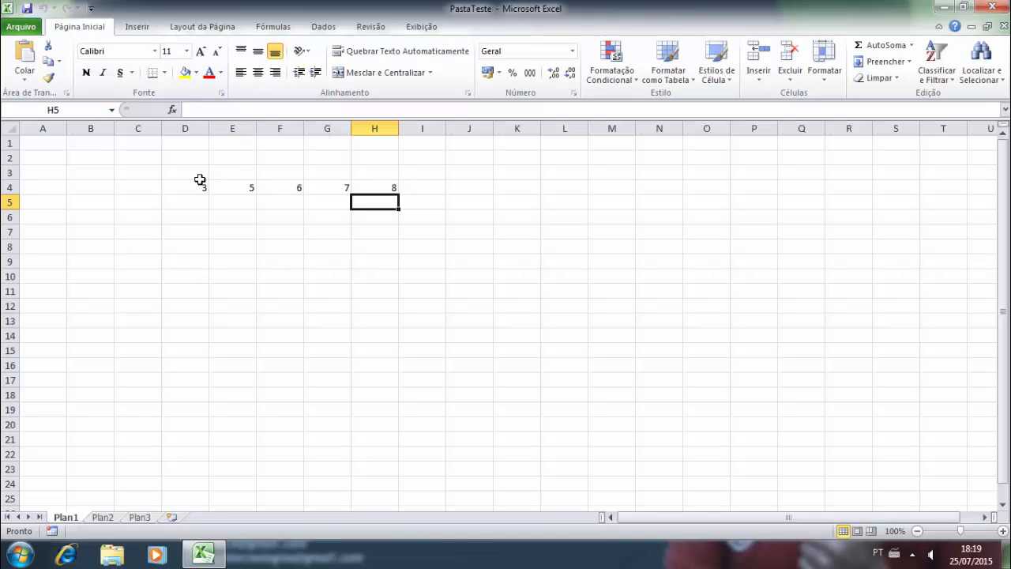
click(33, 29)
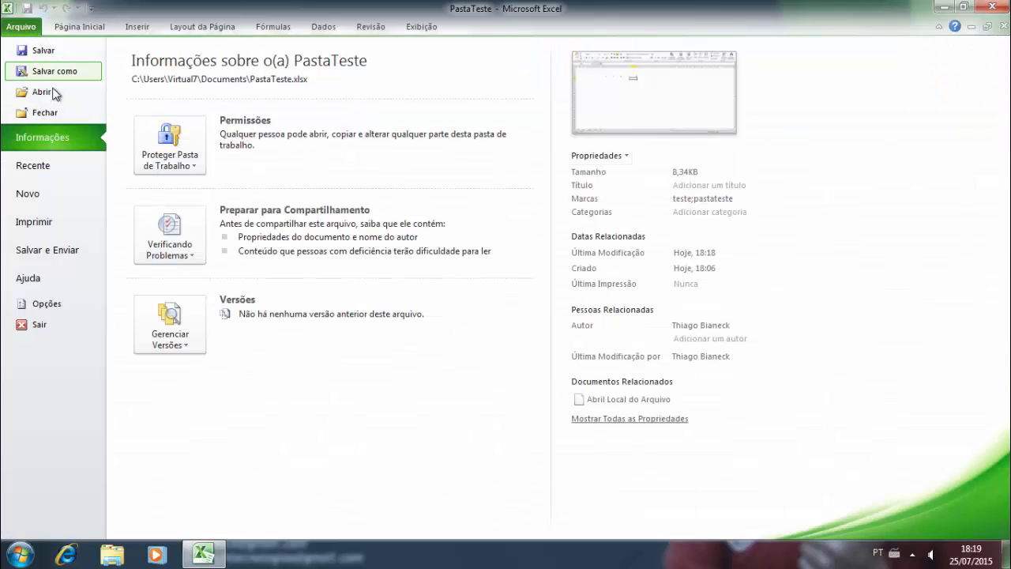
click(32, 108)
- Look over the personal and sample templates for new files, and create a blank workbook
click(22, 26)
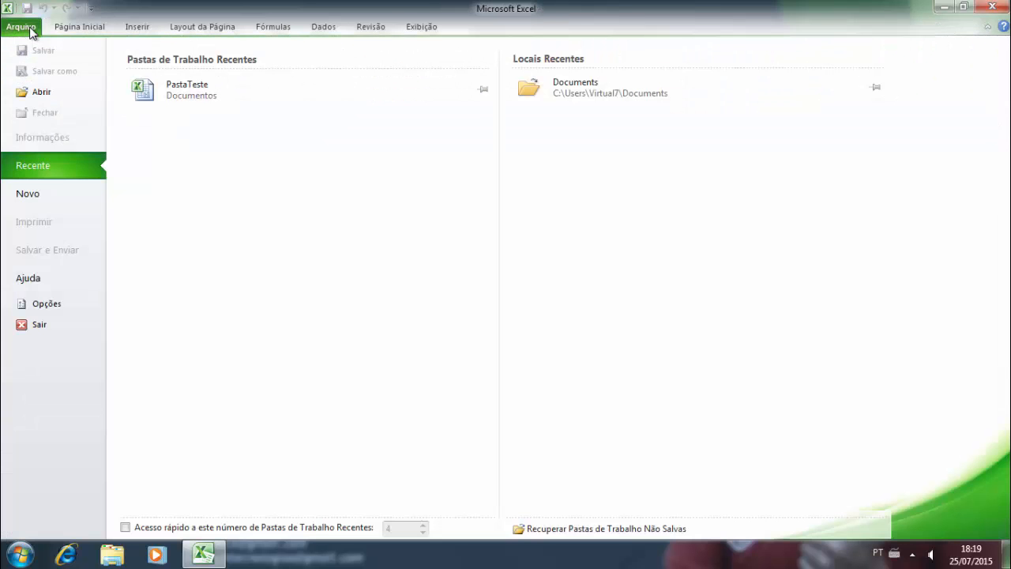
click(55, 198)
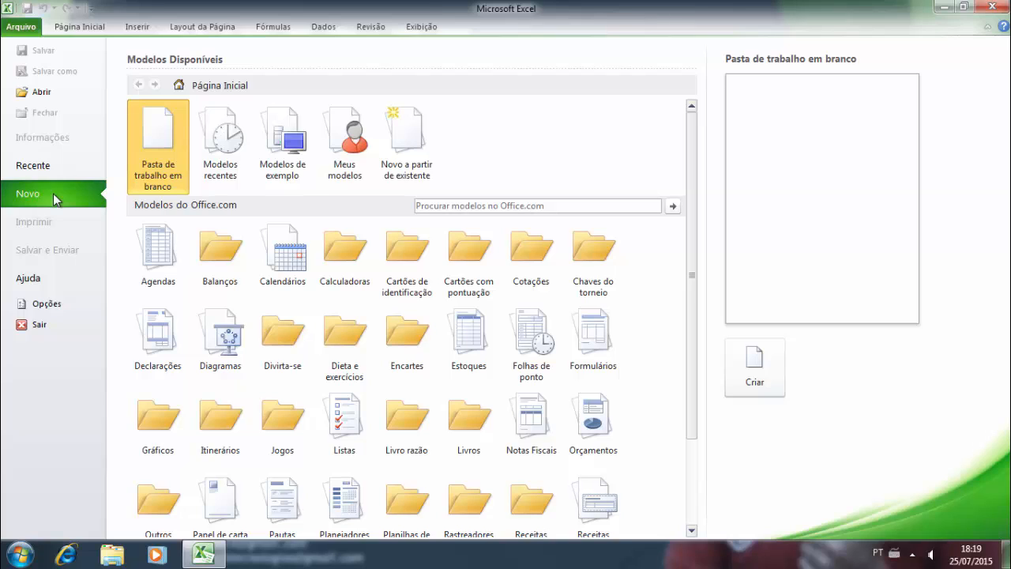
click(345, 146)
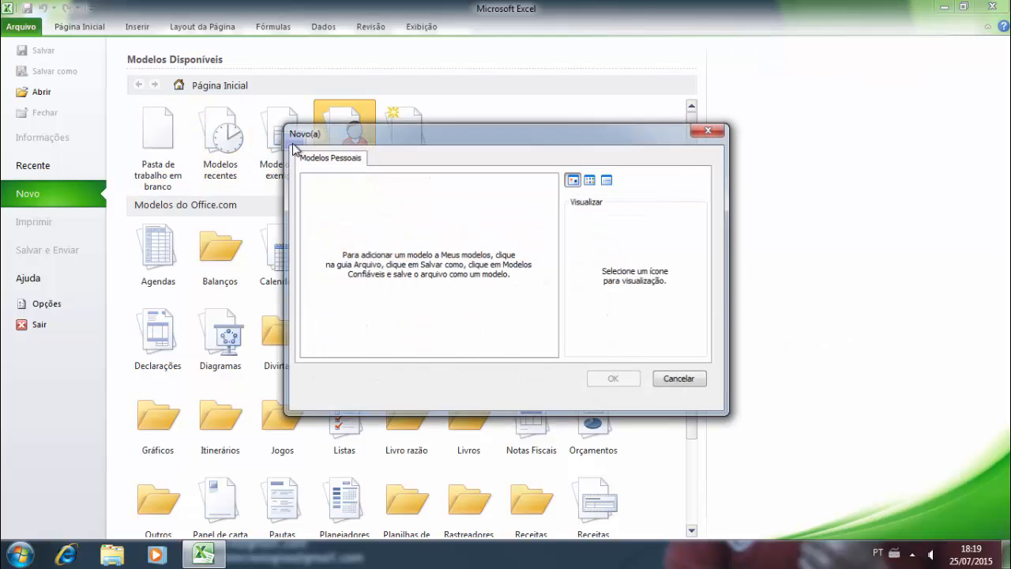
click(710, 130)
click(283, 146)
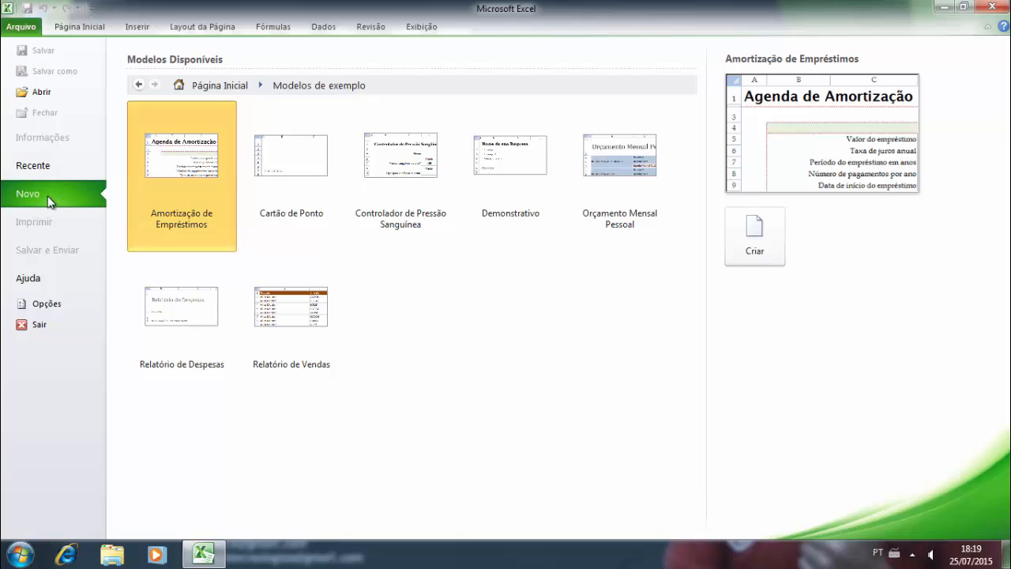
click(210, 87)
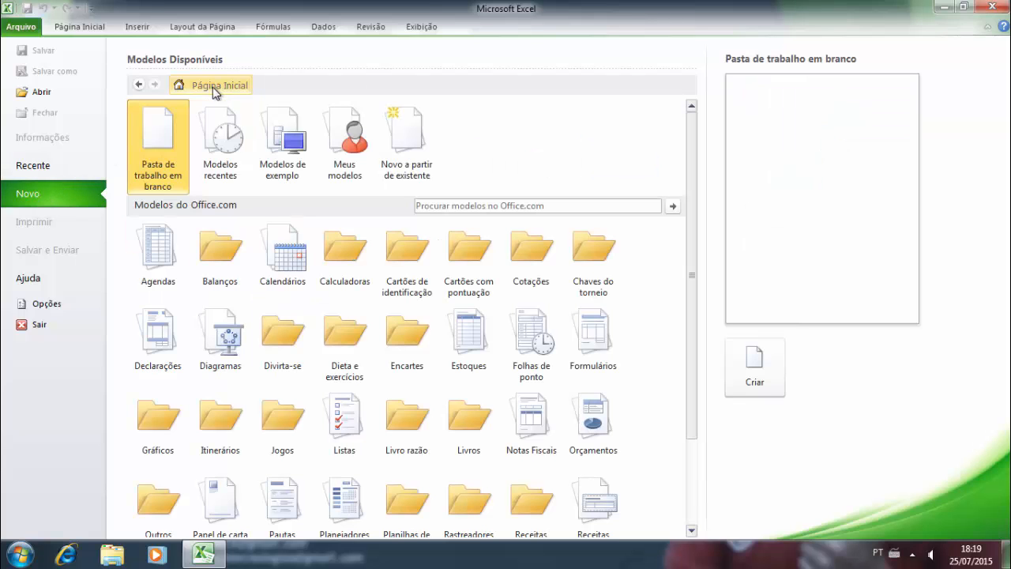
click(755, 369)
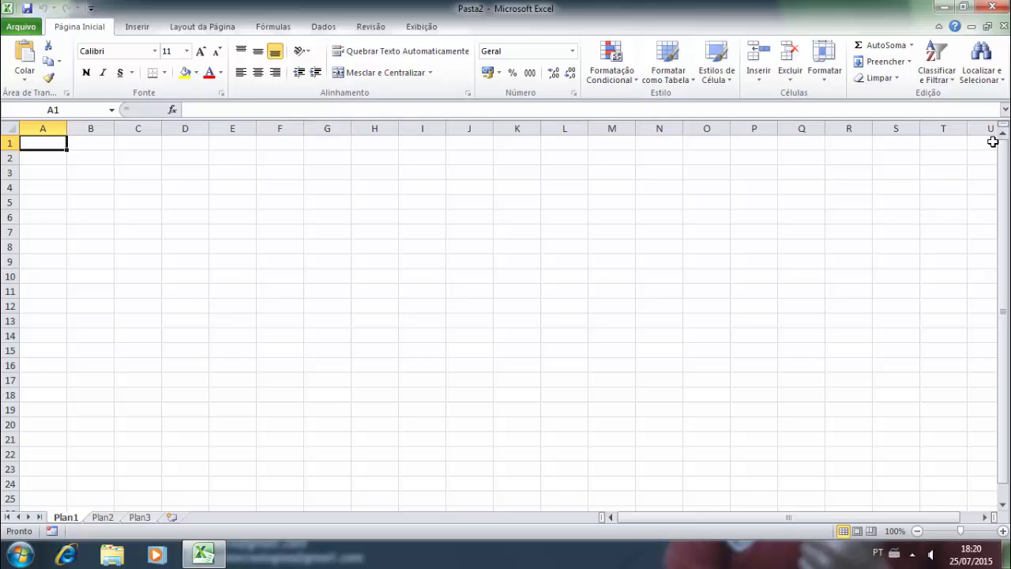
- Examine the vertical and horizontal scroll bars and switch among the sheets Plan1, Plan2 and Plan3
mouse_move(1002, 144)
mouse_down()
mouse_move(1004, 188)
mouse_move(1003, 146)
mouse_up()
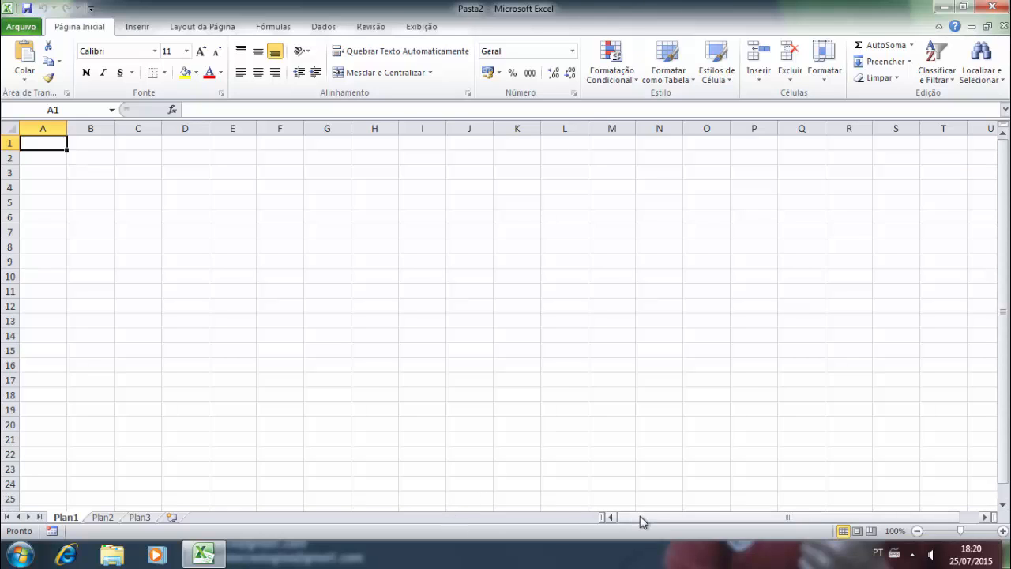
mouse_move(640, 517)
mouse_down()
mouse_move(648, 520)
mouse_move(635, 519)
mouse_up()
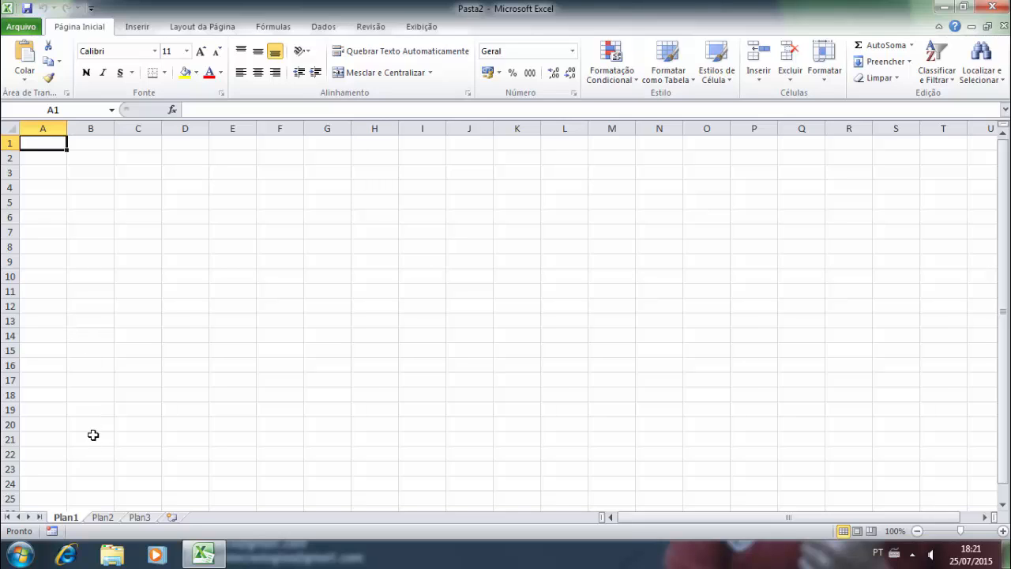
click(105, 518)
click(75, 519)
click(106, 519)
click(140, 520)
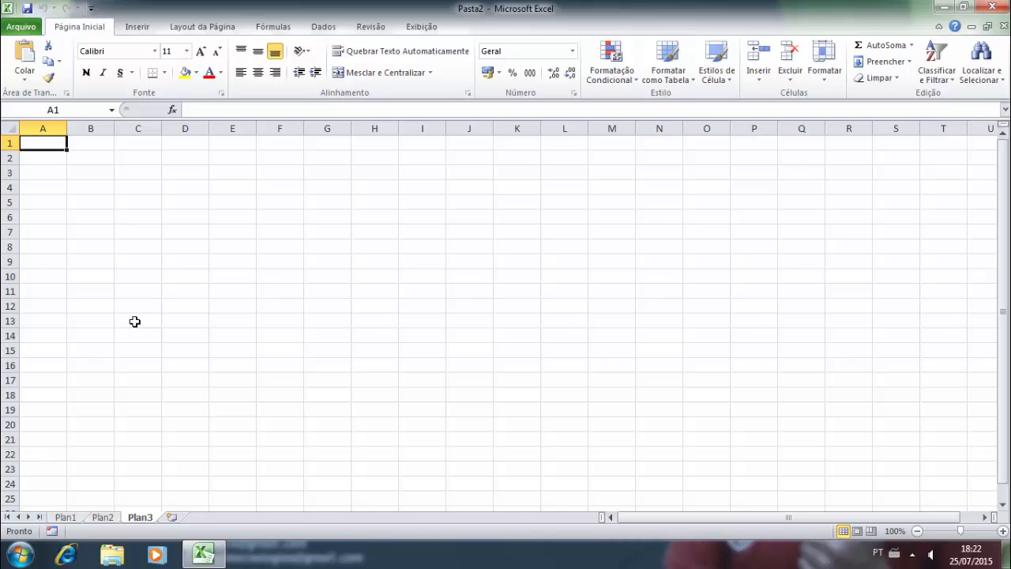
- Select entire rows 2 and 1 in turn on Plan3, and jump to the last row of column A and back to A1
click(10, 158)
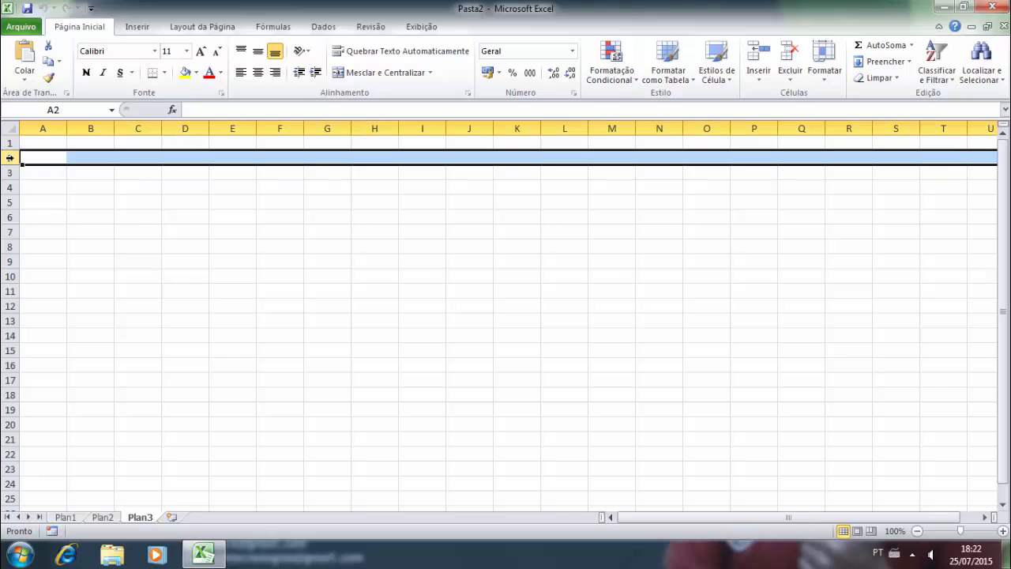
drag(10, 173, 34, 219)
click(34, 219)
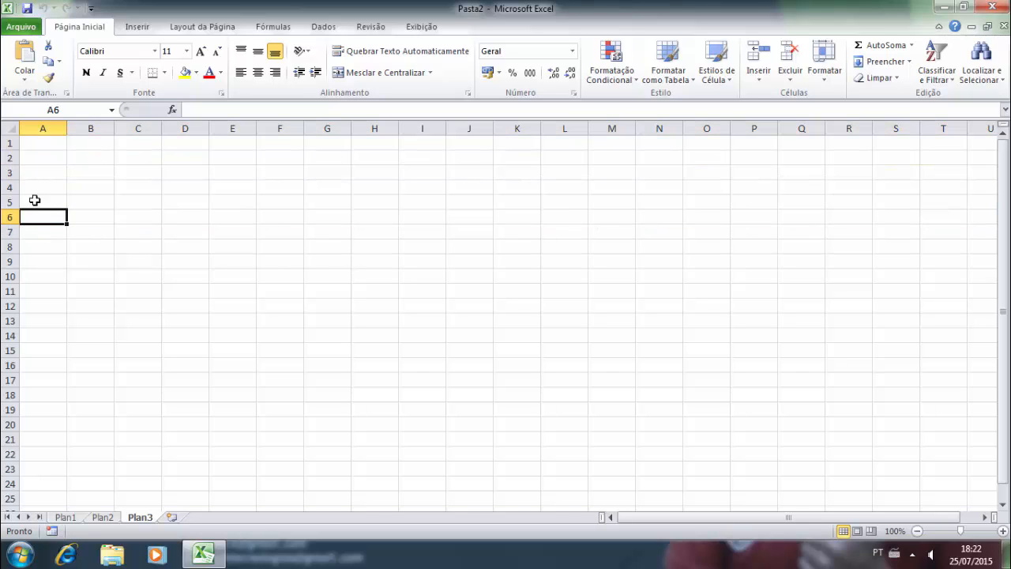
click(10, 145)
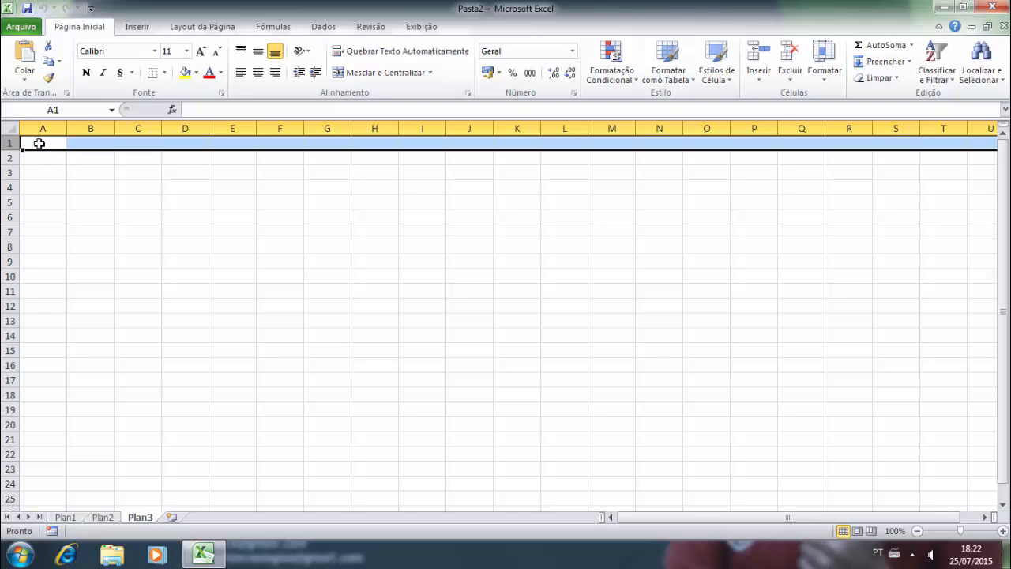
click(38, 143)
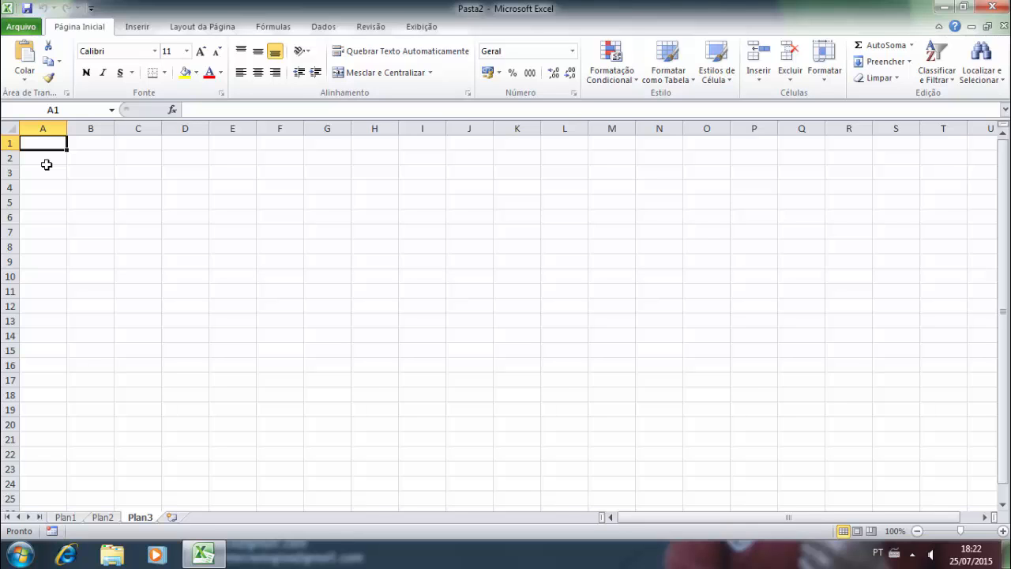
key(ctrl+Down)
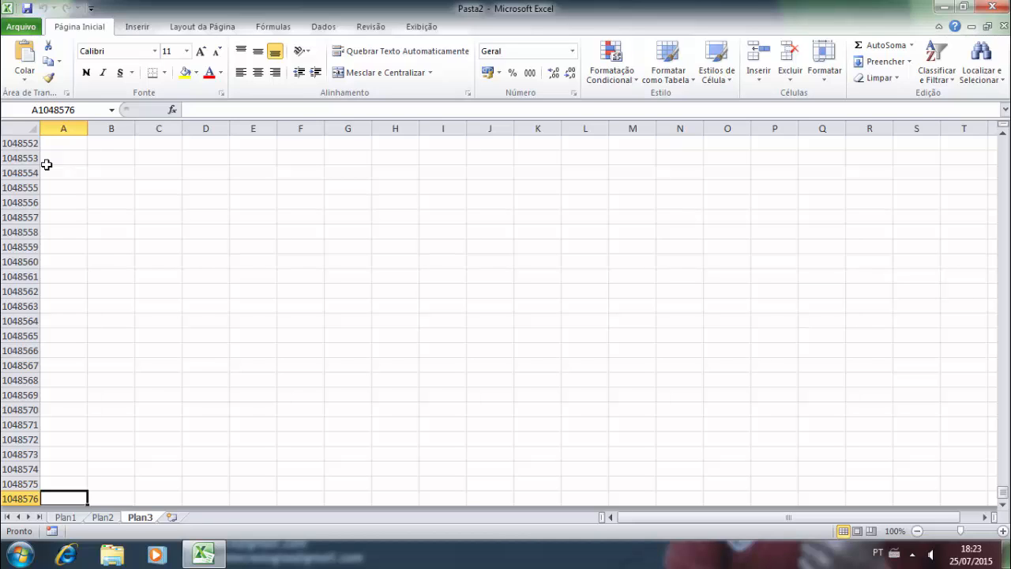
key(ctrl+Home)
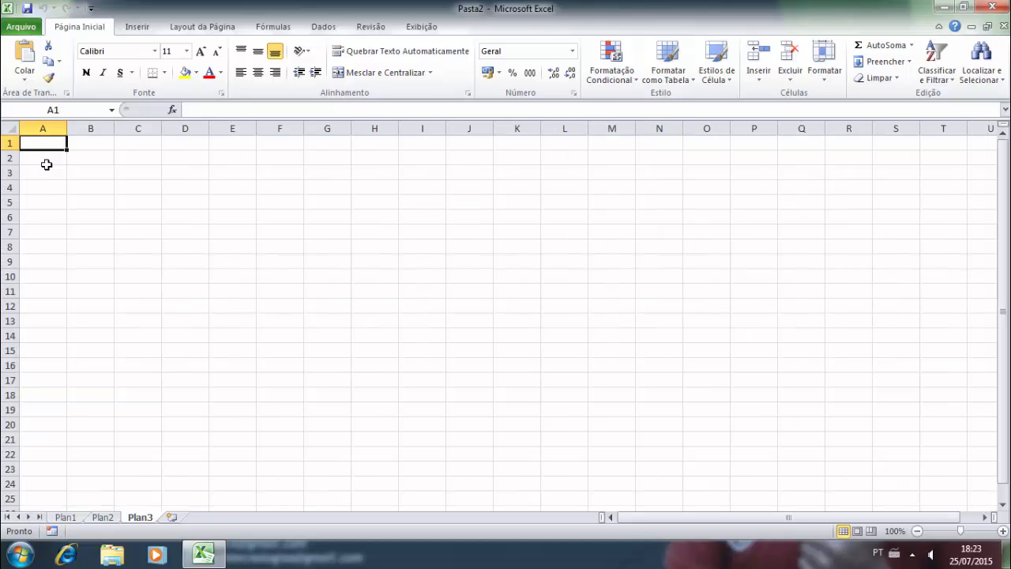
- Enter 1 in cell A1 and the formula =A1+1 in cell B1
text(1)
key(Tab)
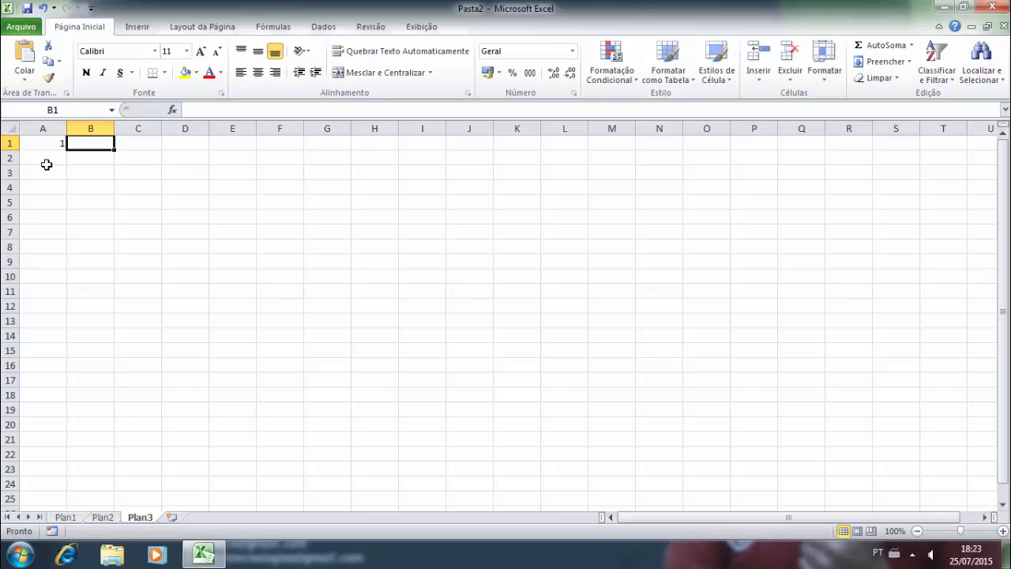
click(59, 145)
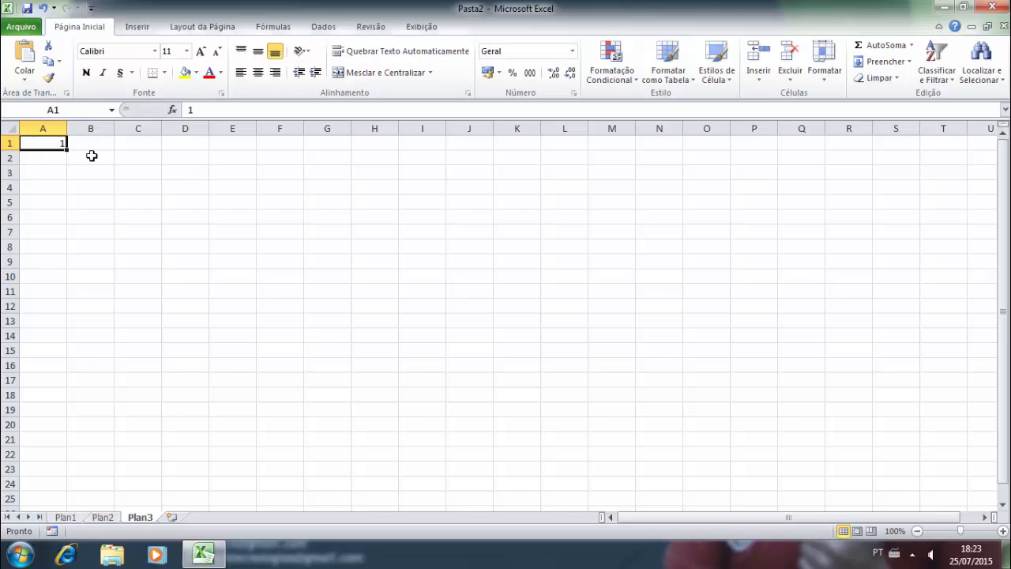
click(87, 145)
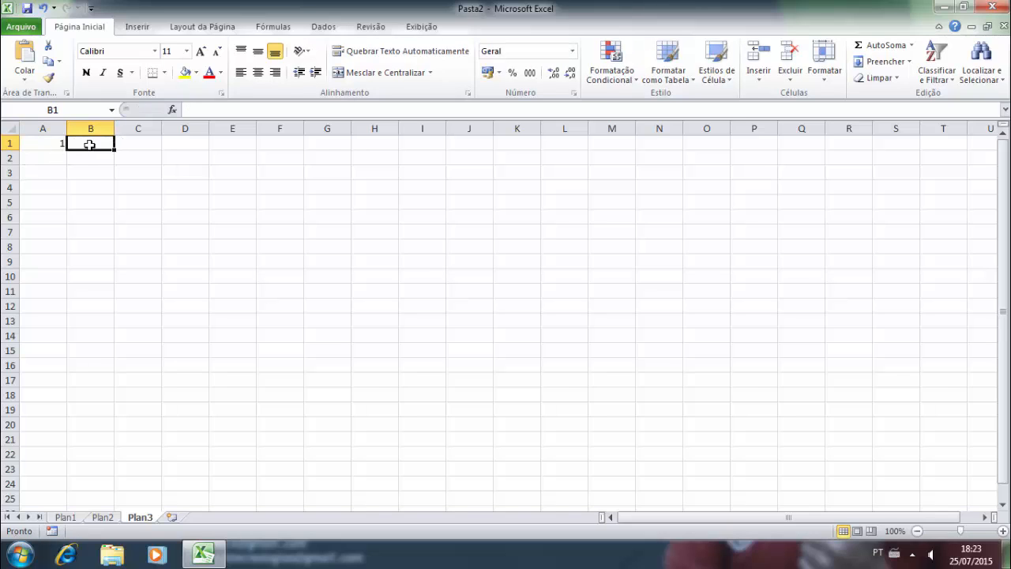
text(=)
key(Left)
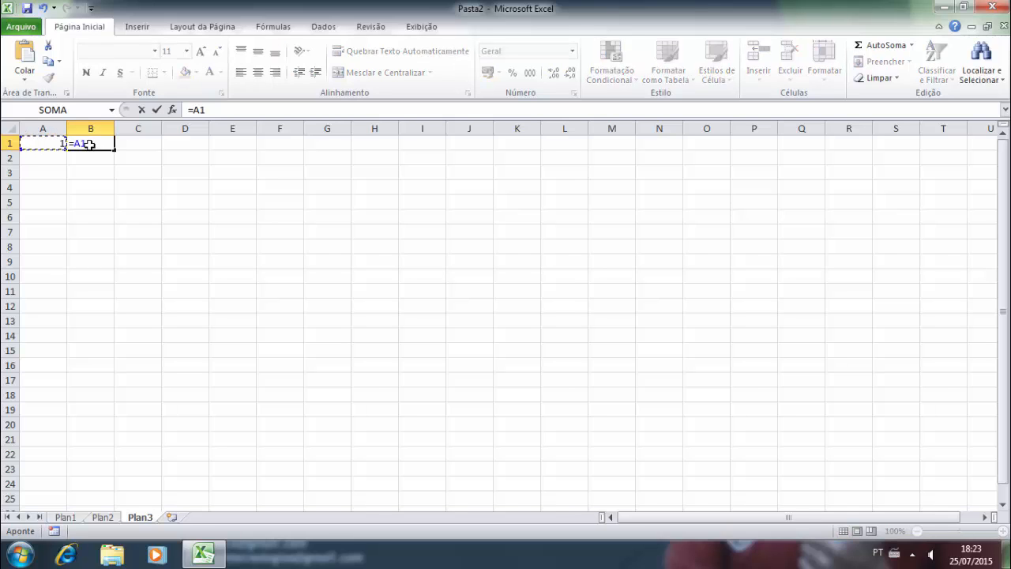
text(+1)
key(Return)
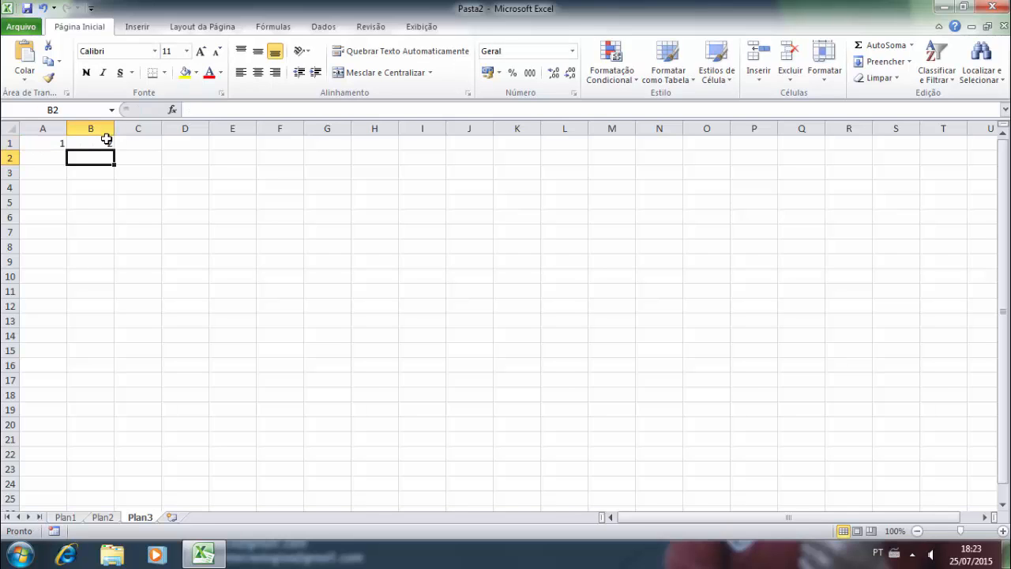
- Copy the formula in B1 across row 1 from C1 to the last column of the sheet
click(105, 142)
key(ctrl+c)
click(139, 144)
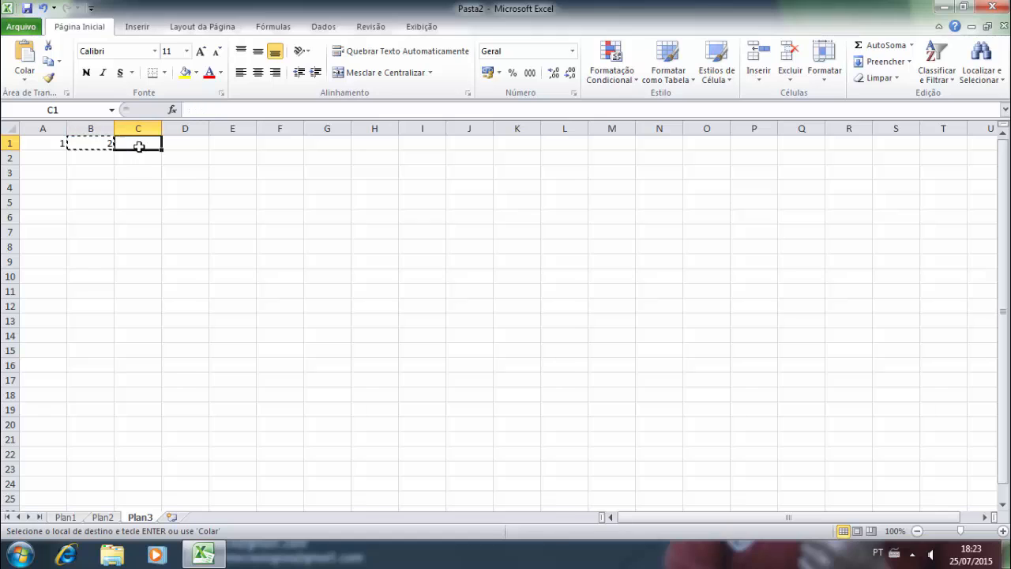
key(ctrl+shift+Right)
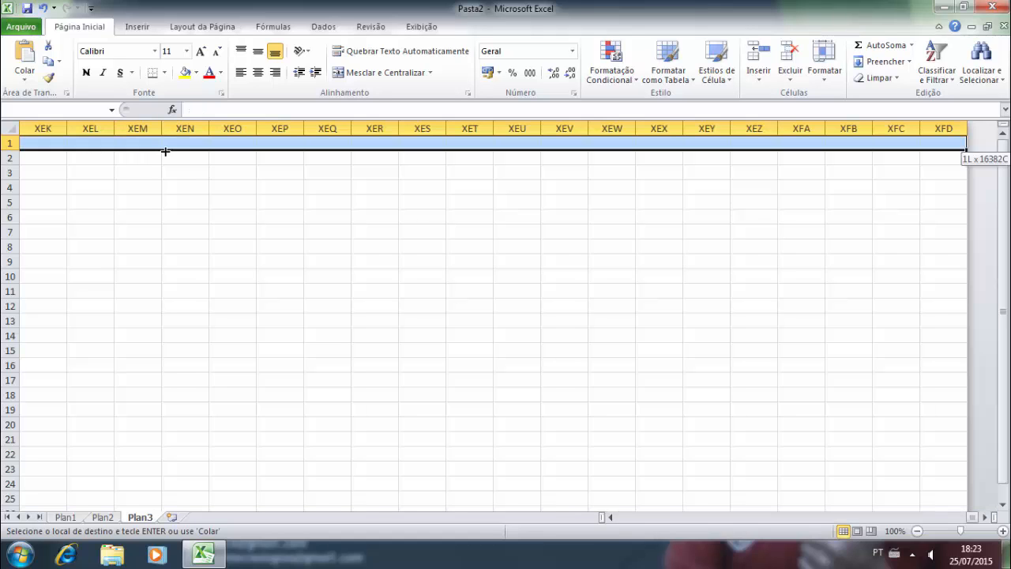
key(ctrl+v)
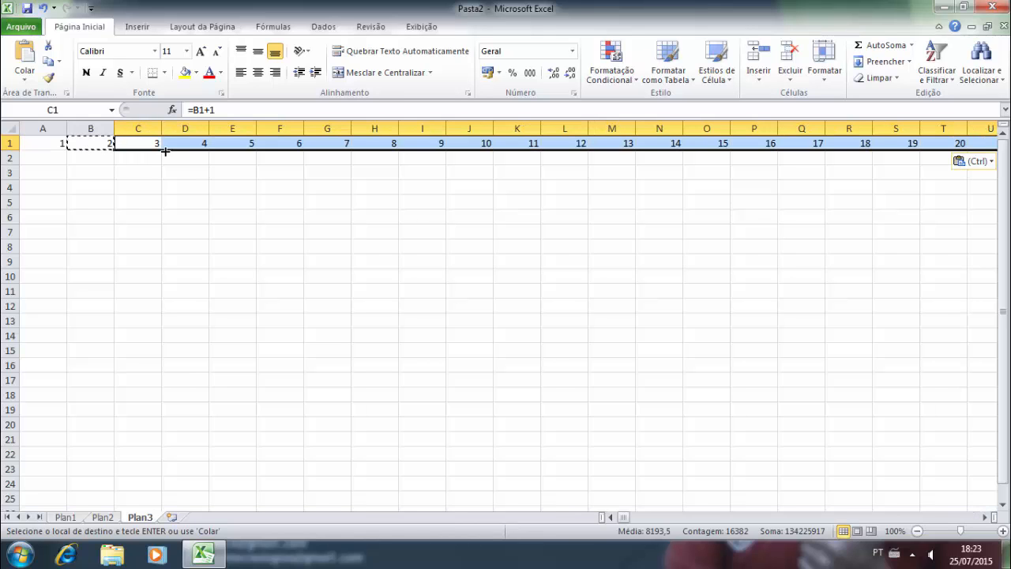
click(83, 149)
key(Escape)
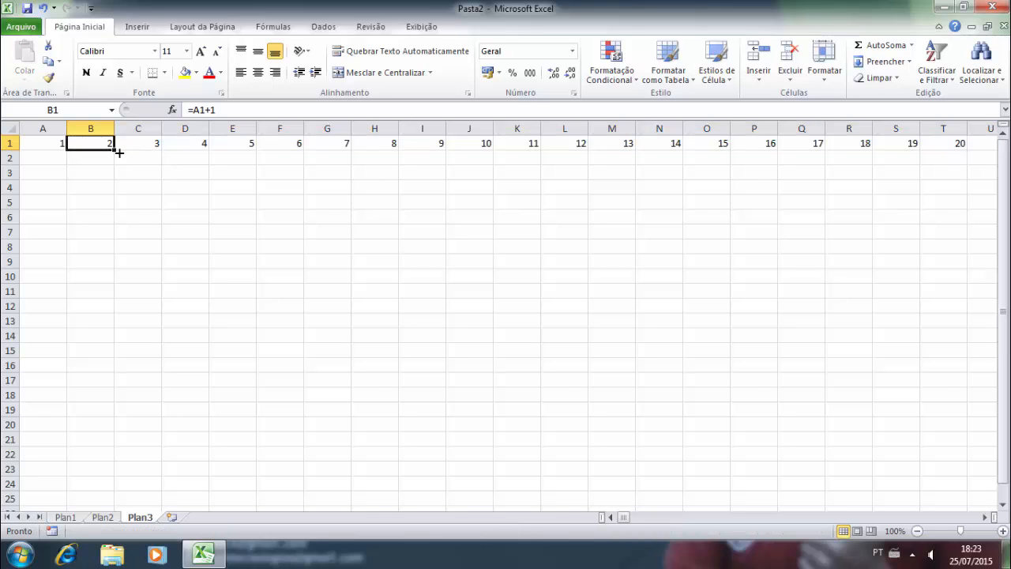
- Check the number in row 1's last column, and record 16384 in B4 with the label "colunas" in C4
key(ctrl+Right)
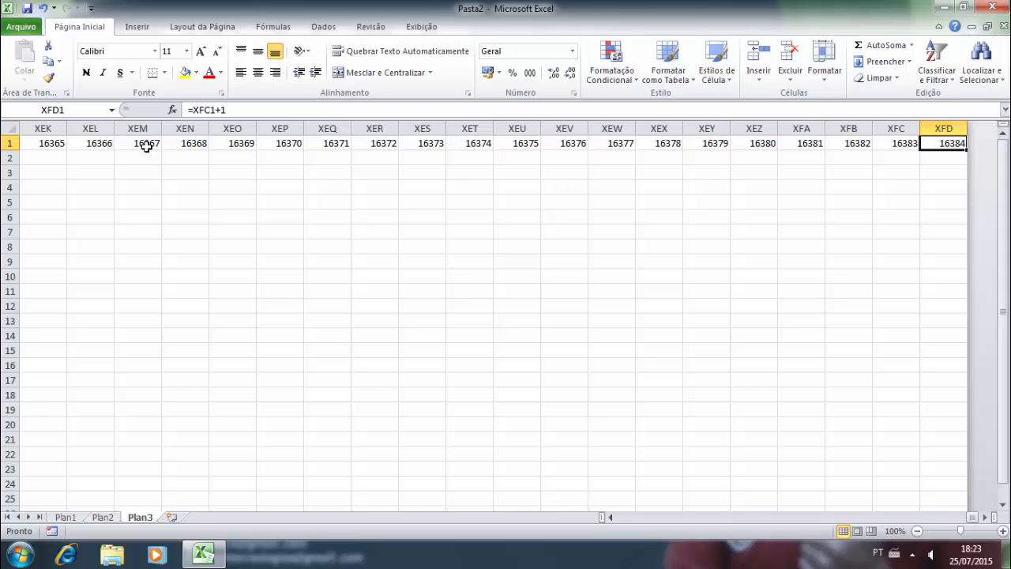
key(ctrl+Left)
key(Right)
key(Down)
key(Down)
key(Down)
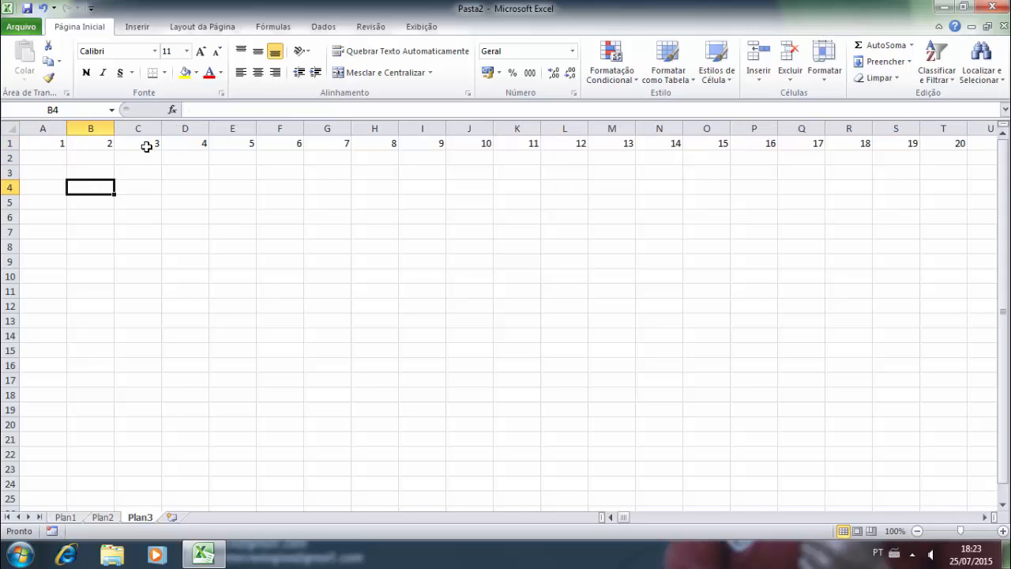
text(16384)
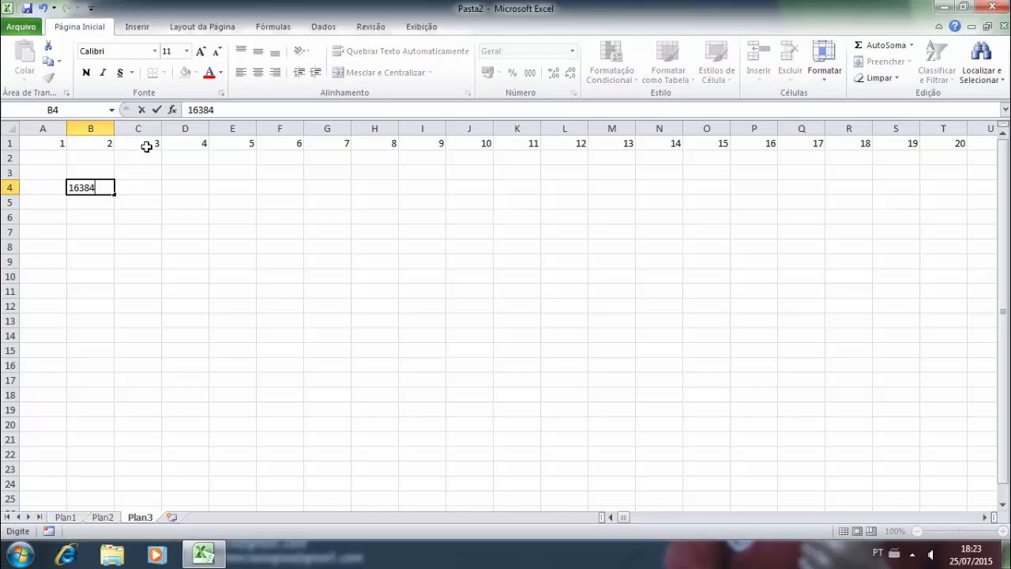
key(Right)
text(colunas)
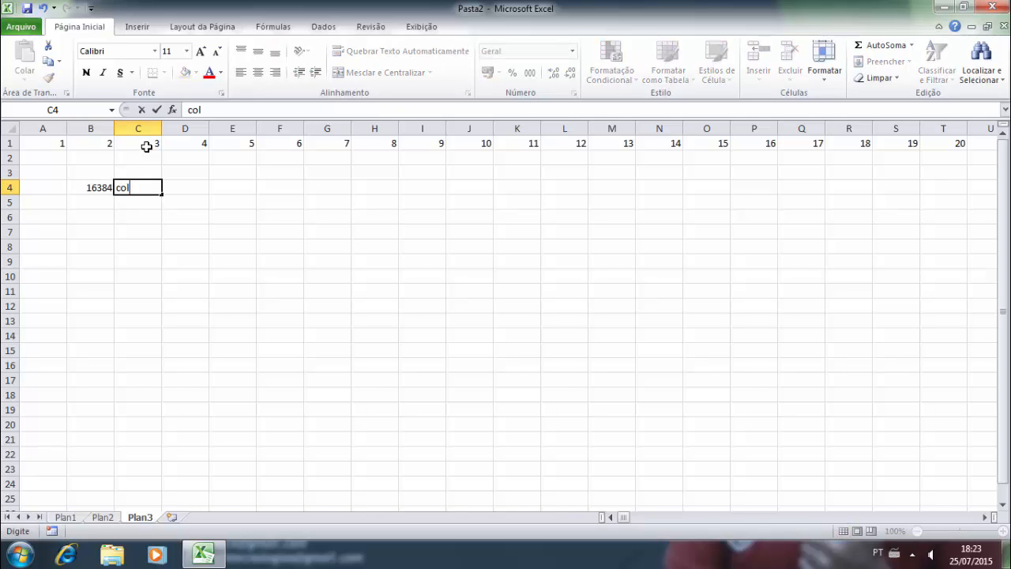
- Check the last row number of column A, and record 1048576 in B5 with the label "linhas" in C5
key(Left)
key(Left)
key(ctrl+Down)
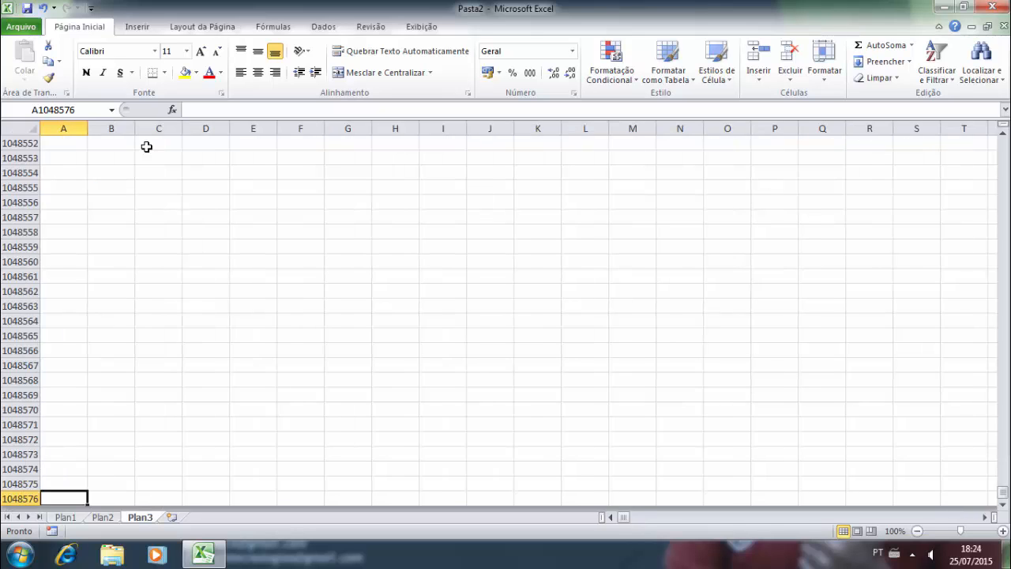
key(ctrl+Up)
key(Right)
key(Down)
key(Down)
key(Down)
key(Down)
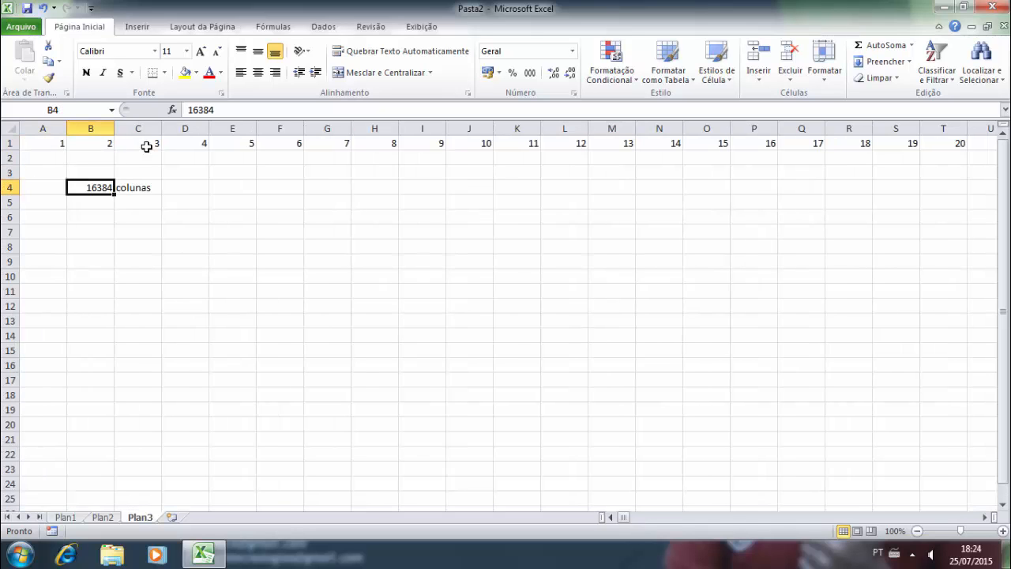
text(1048)
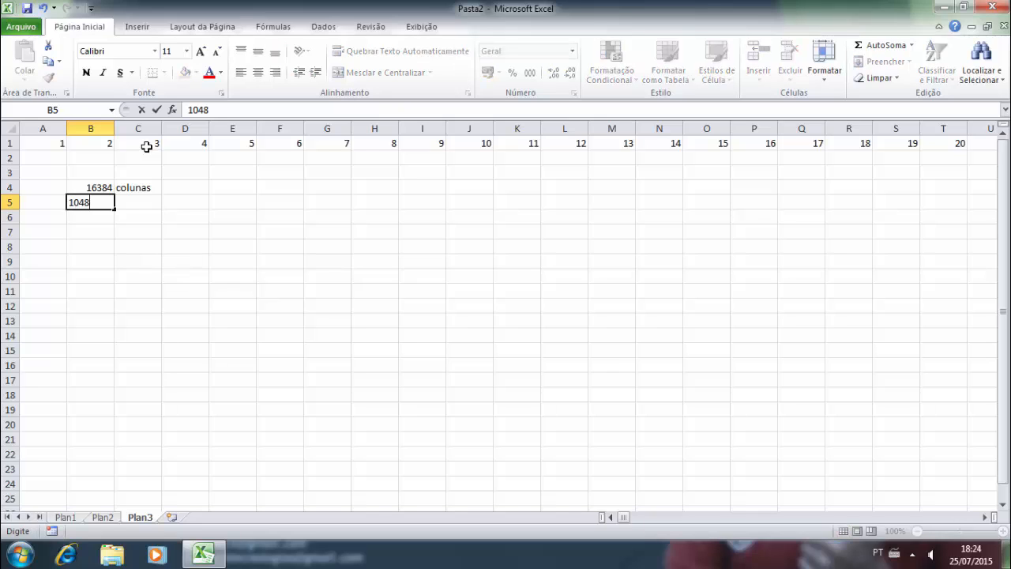
text(576)
key(Tab)
text(linhas)
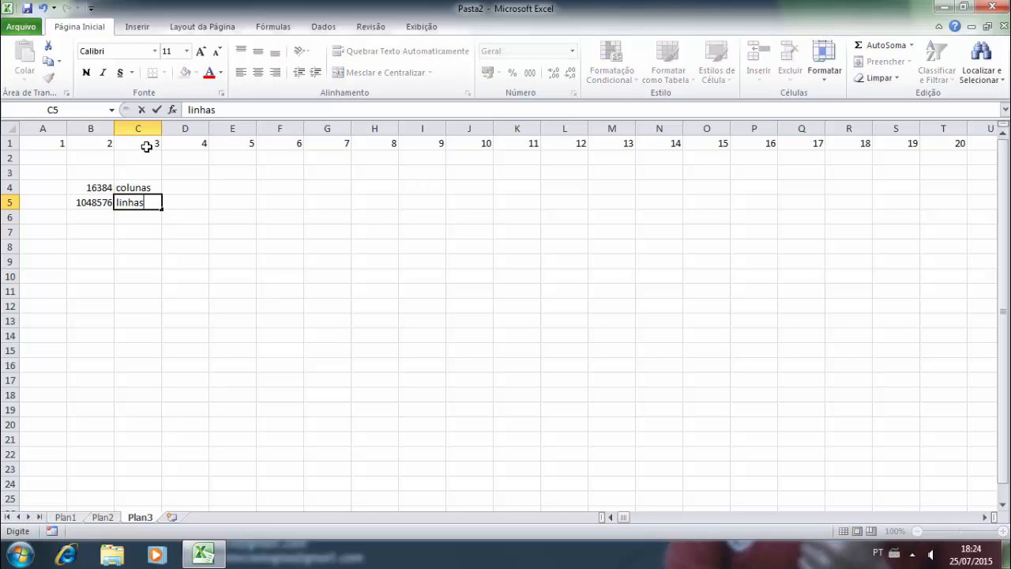
- Clear the numbering from the whole of row 1, keeping the column and row counts below it
key(Up)
key(Up)
key(Up)
key(Up)
key(shift+space)
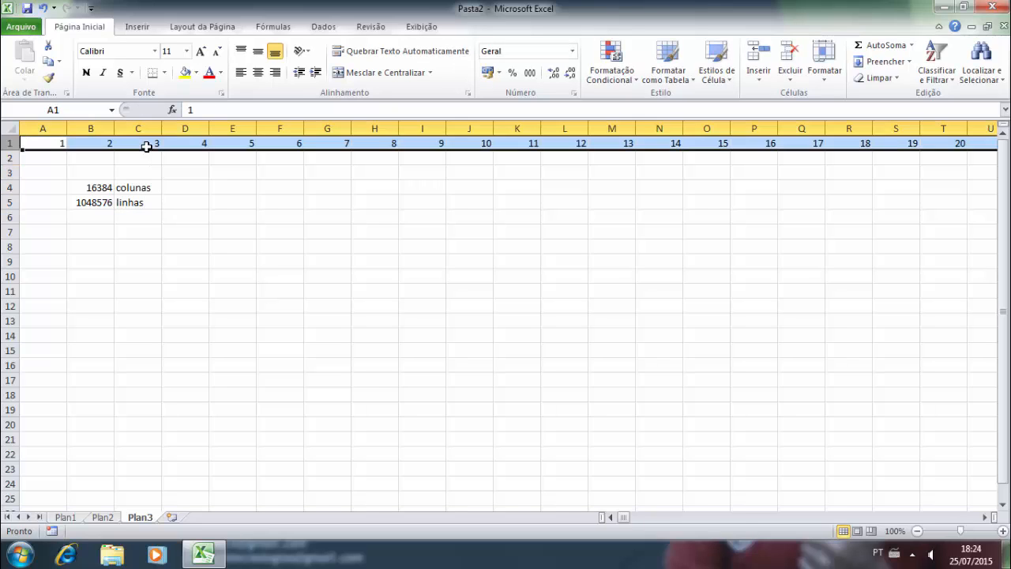
key(Delete)
key(Down)
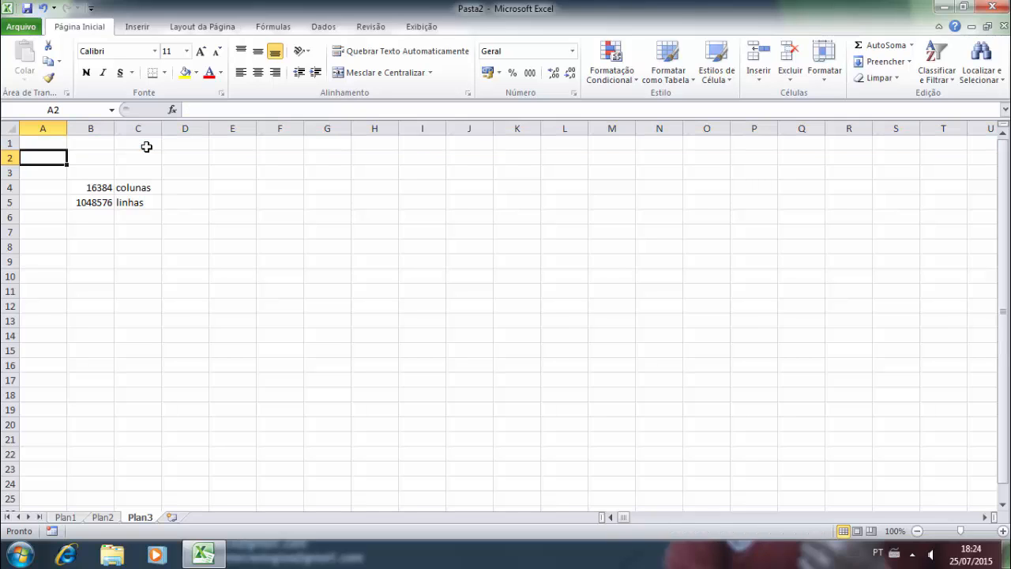
key(Down)
key(Down)
key(Down)
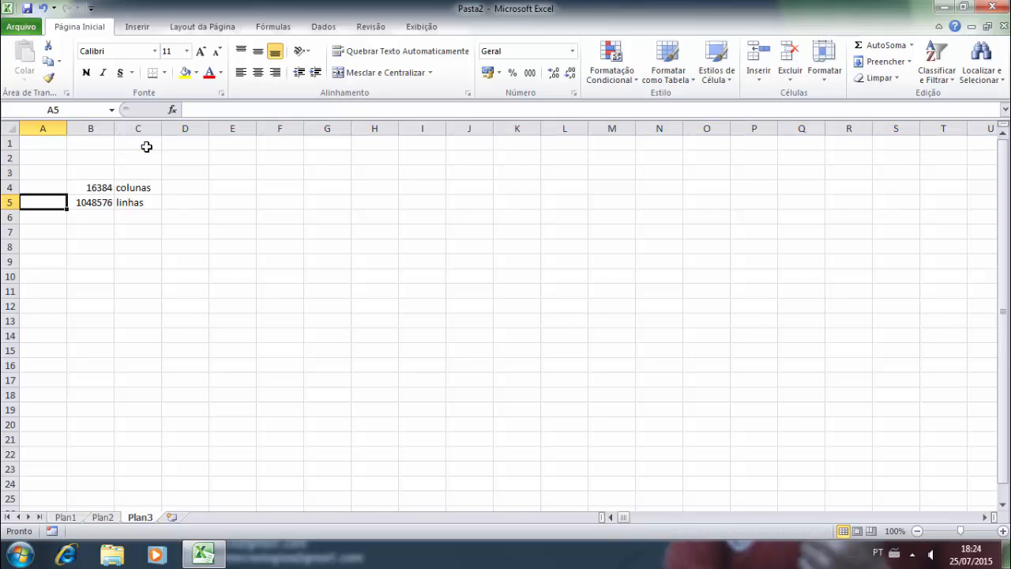
- Select the entire row 2, and jump from A1 to the last column of row 1 and back
click(9, 158)
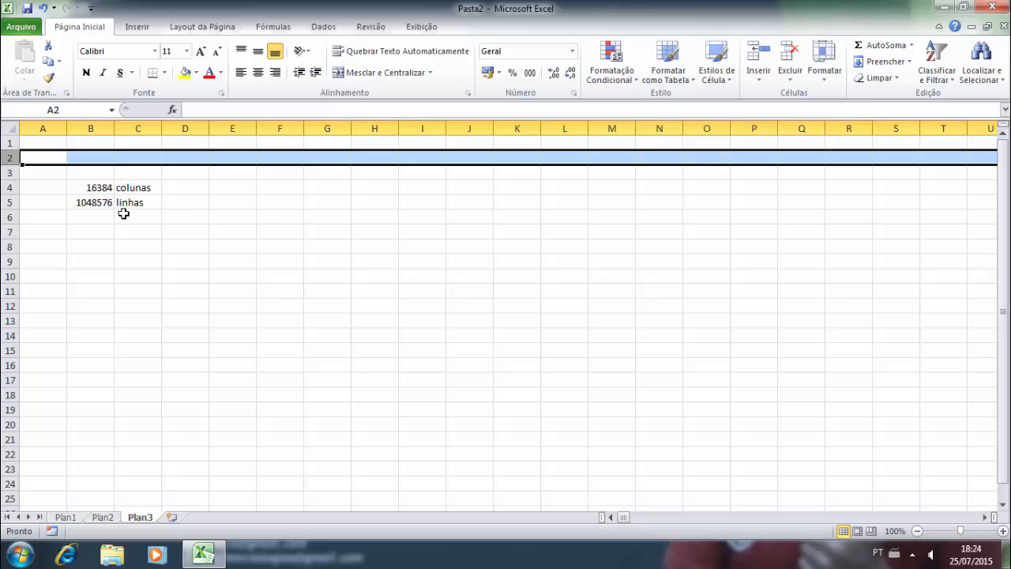
click(41, 143)
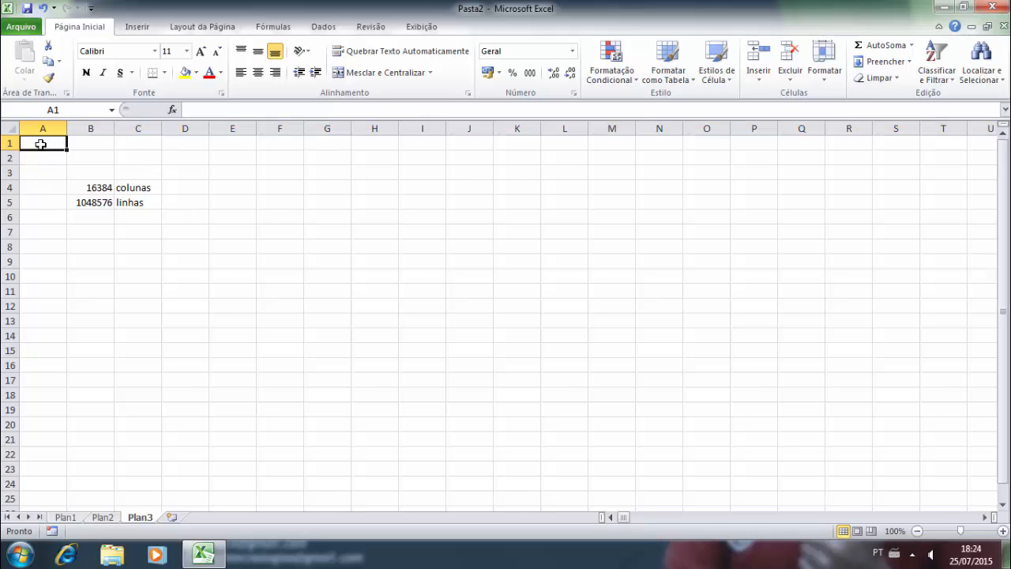
key(ctrl+Right)
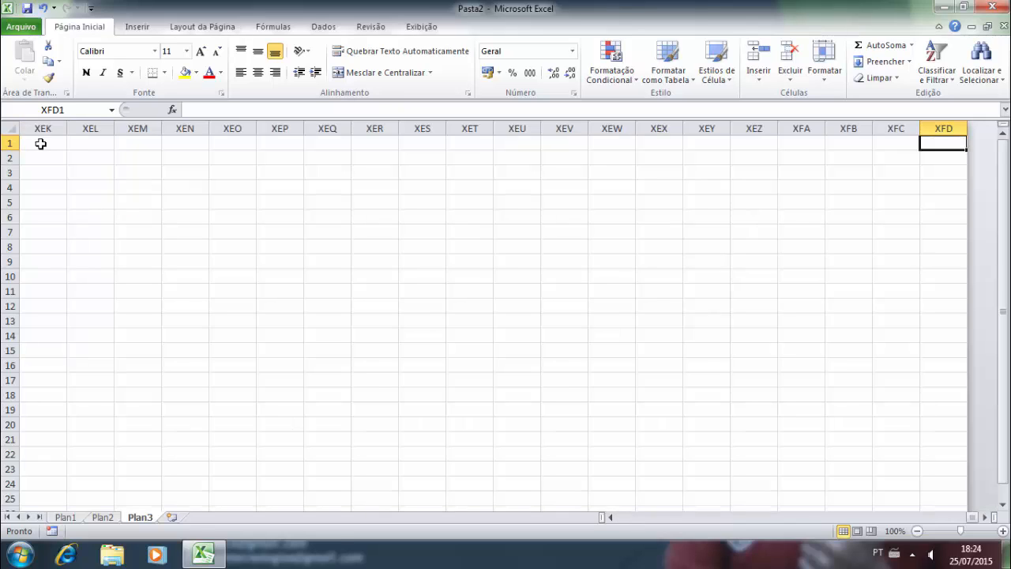
key(ctrl+Left)
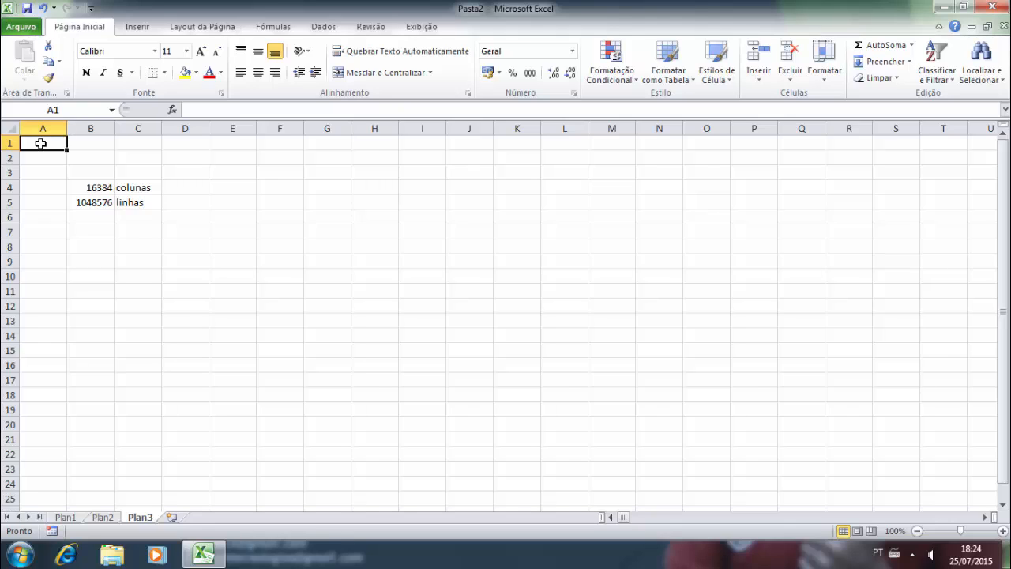
- Move cell by cell down column A to A25 and back up to A1, and select the entire column A
key(Down)
key(Down)
key(Down)
key(Down)
key(Down)
key(Down)
key(Down)
key(Down)
key(Down)
key(Down)
key(Down)
key(Down)
key(Down)
key(Down)
key(Down)
key(Down)
key(Down)
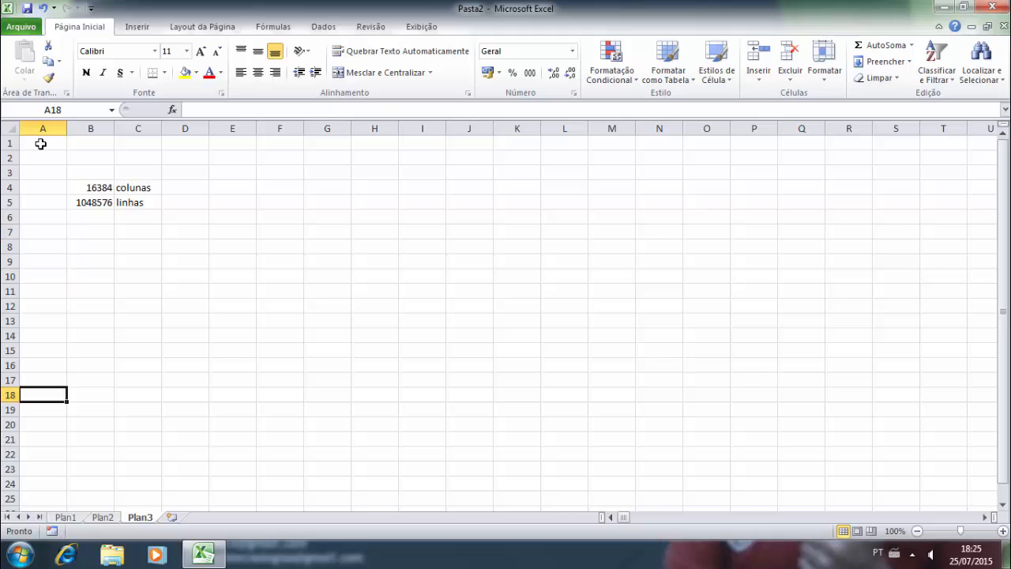
key(Down)
key(Down)
key(Down)
key(Down)
key(Down)
key(Down)
key(Down)
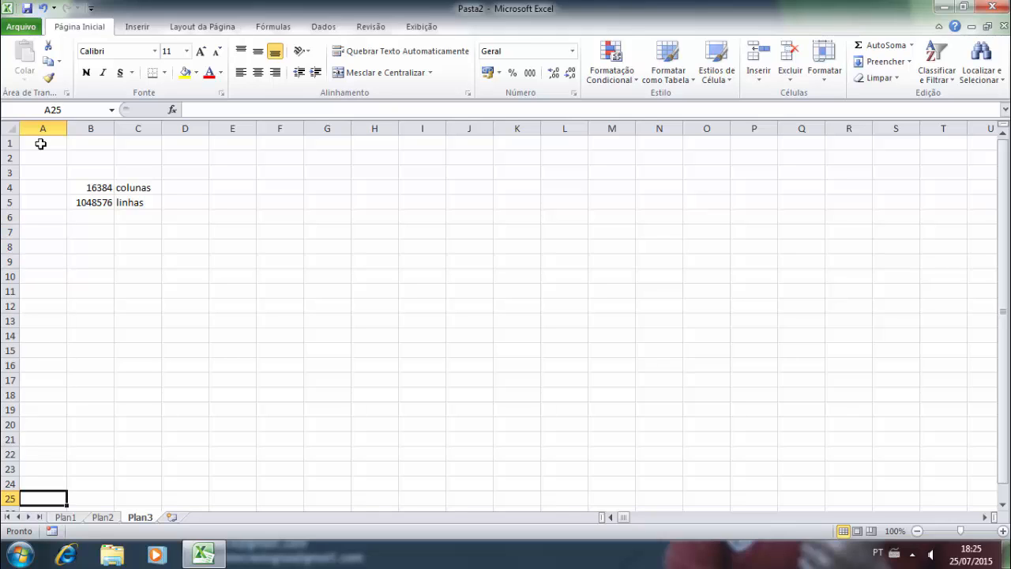
key(Up)
key(Up)
key(Up)
key(Up)
key(Up)
key(Up)
key(Up)
key(Up)
key(Up)
key(Up)
key(Up)
key(Up)
key(Up)
key(Up)
key(Up)
key(Up)
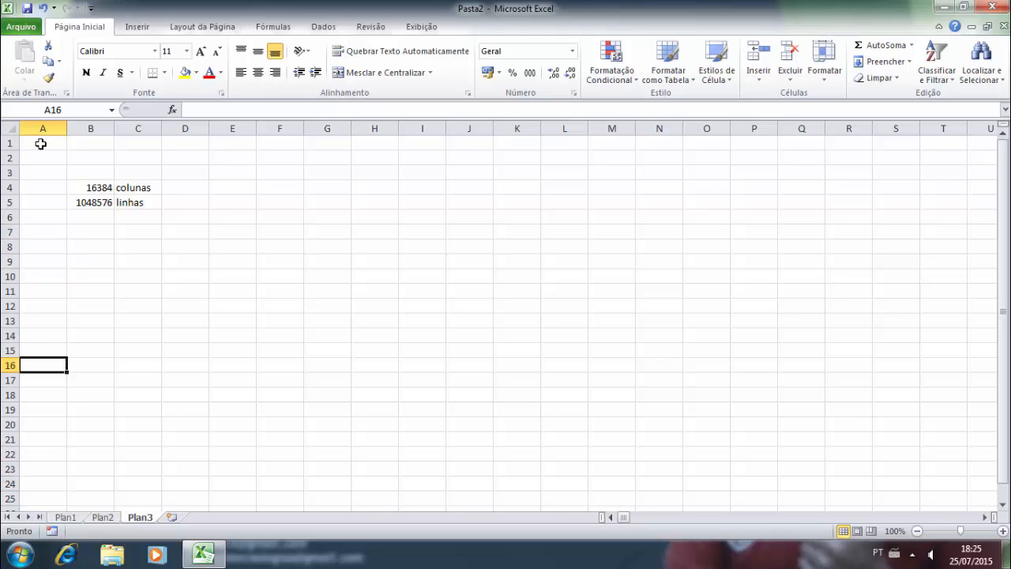
key(Up)
key(Up)
key(Up)
key(Up)
key(Up)
key(Up)
key(Up)
key(Up)
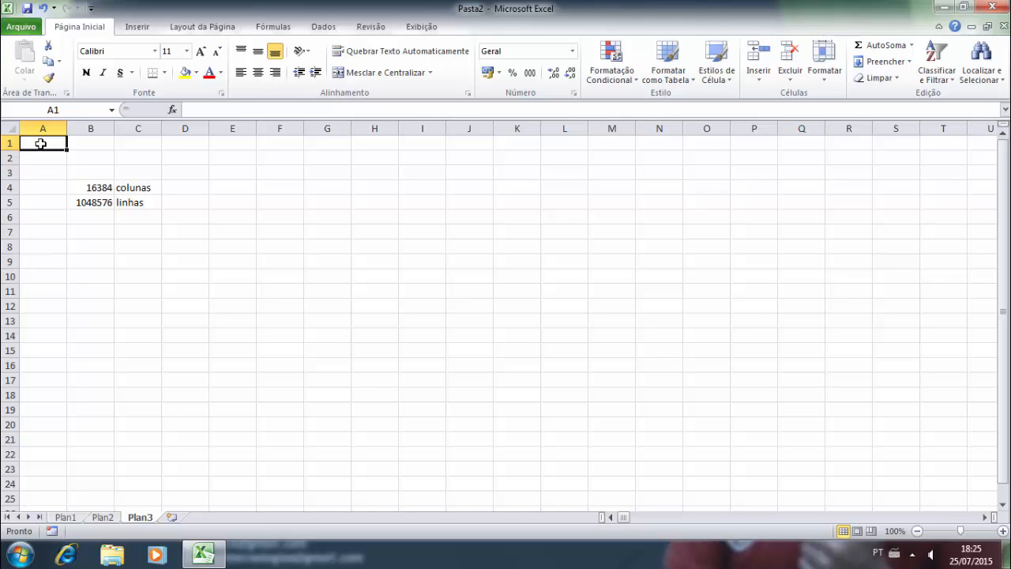
click(45, 128)
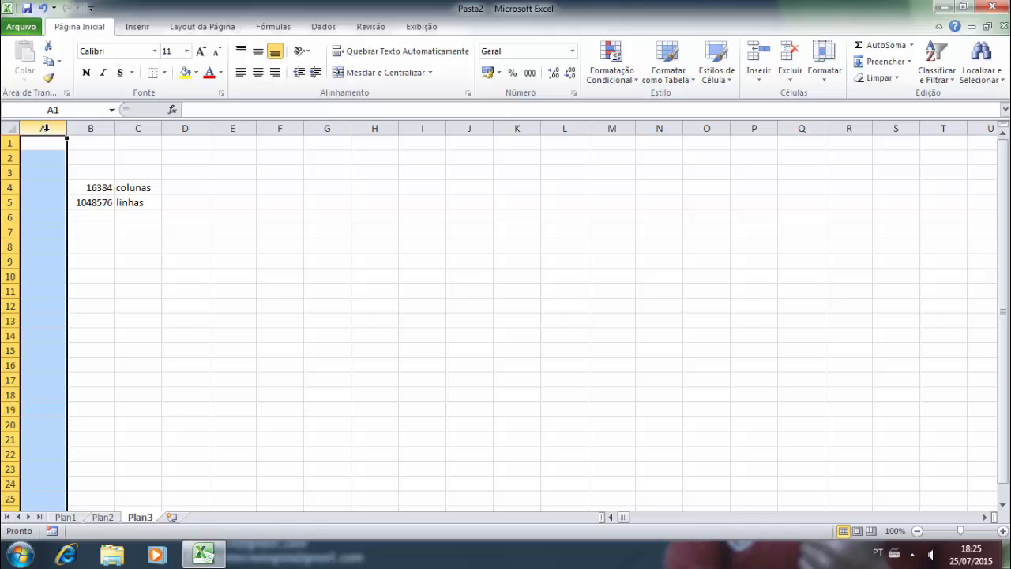
- Select the entire row 1, followed by the whole columns A, B and C one at a time
click(10, 143)
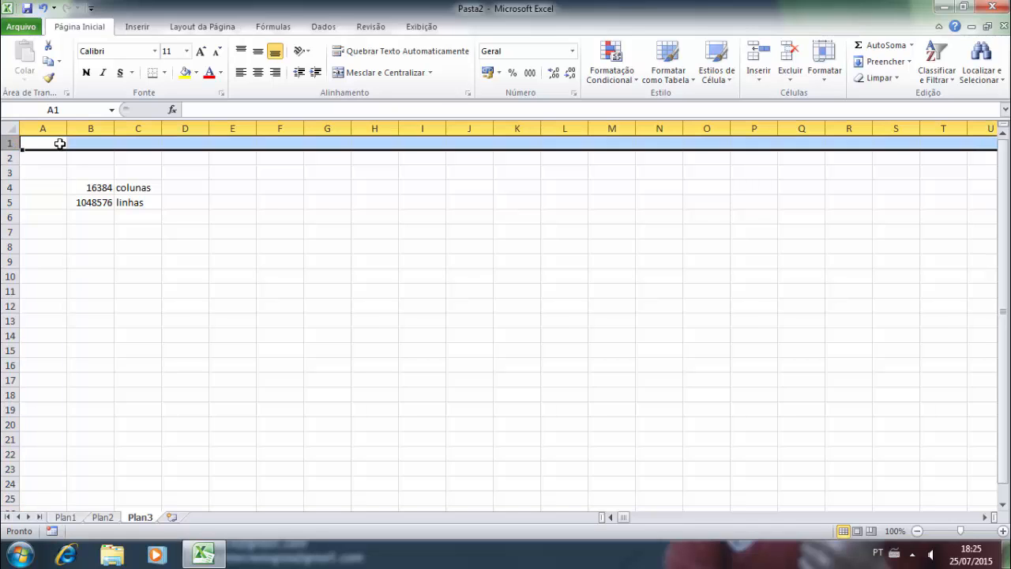
click(43, 128)
click(86, 128)
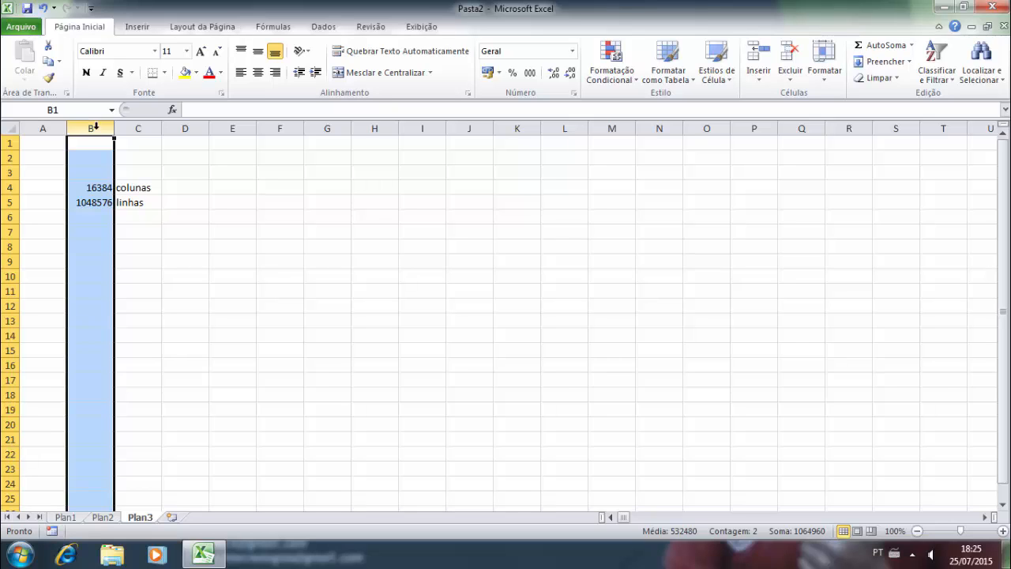
click(141, 128)
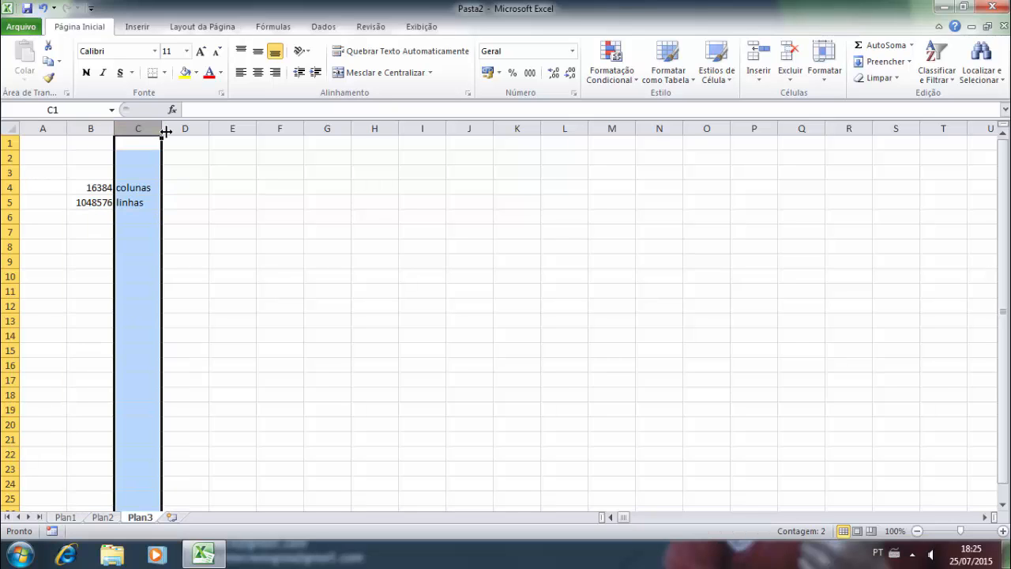
- Move cell by cell along row 1 to Z1, the last single-letter column
key(Right)
key(Right)
key(Right)
key(Right)
key(Right)
key(Right)
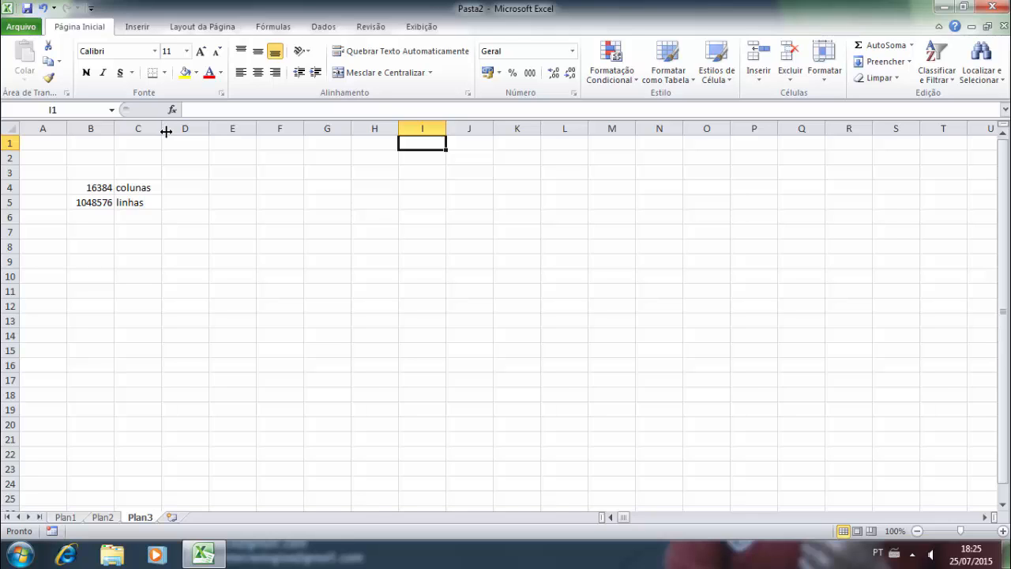
key(Right)
key(Right)
key(Right)
key(Right)
key(Right)
key(Right)
key(Right)
key(Right)
key(Right)
key(Right)
key(Right)
key(Right)
key(Right)
key(Right)
key(Right)
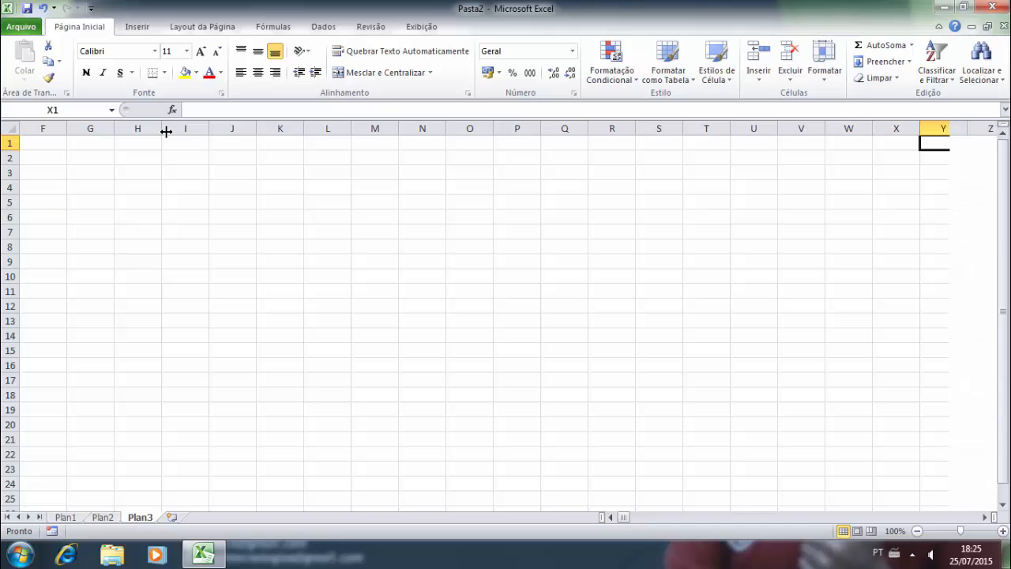
key(Right)
key(Right)
key(Left)
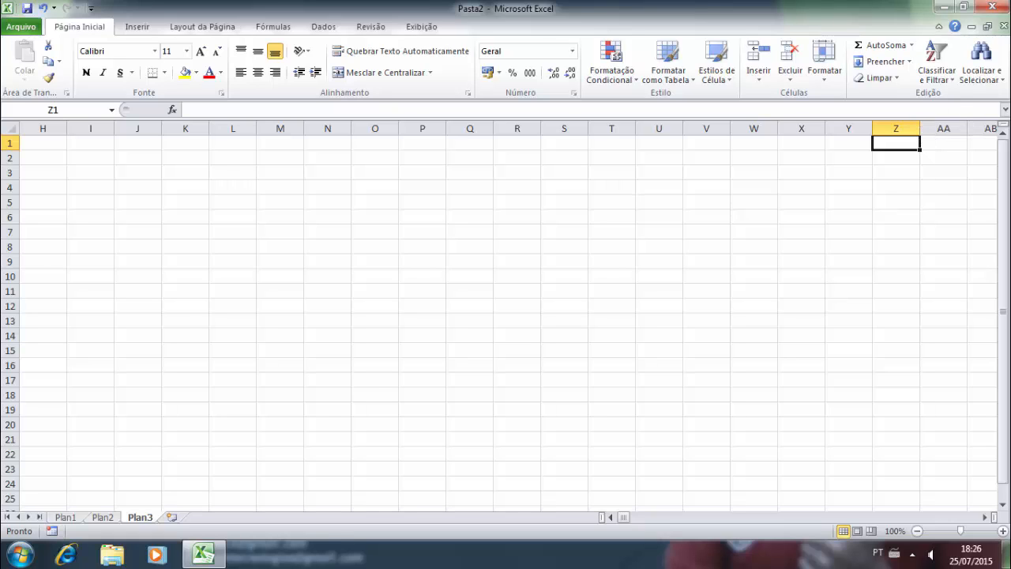
- Continue along row 1 from AA1 through the columns starting with A, stopping at AZ1
key(Right)
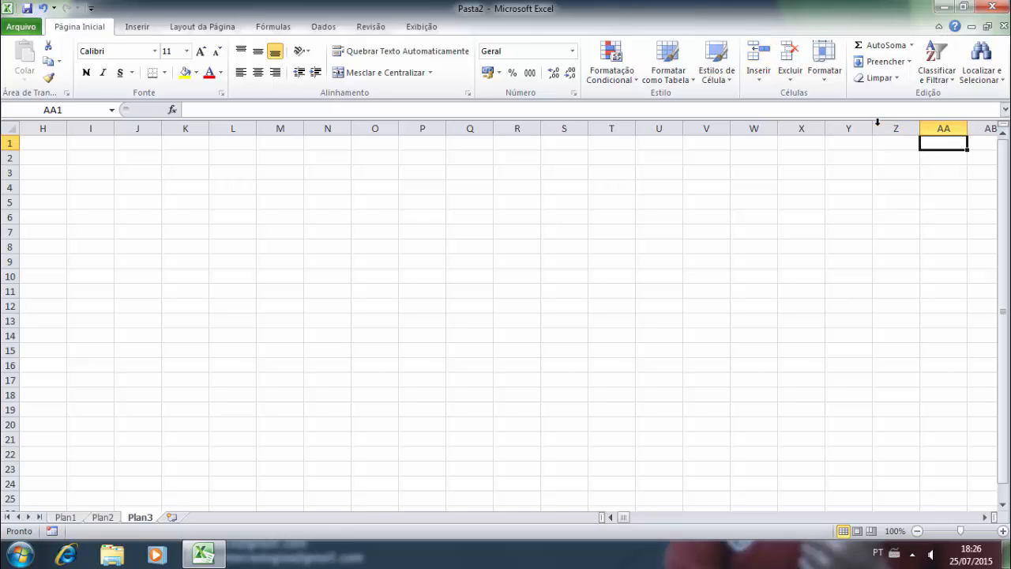
key(Right)
key(Right)
key(Right)
key(Right)
key(Right)
key(Right)
key(Right)
key(Right)
key(Right)
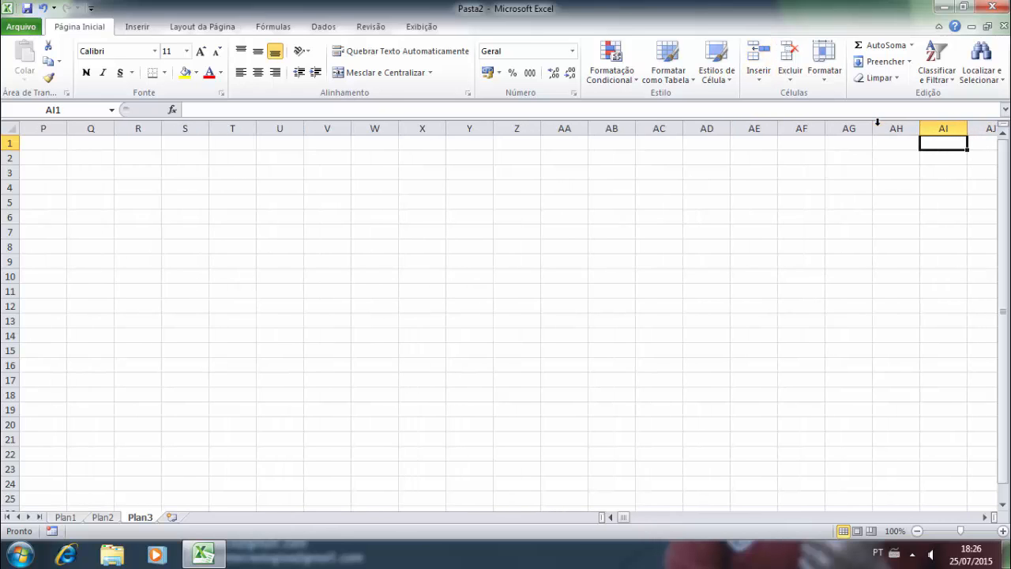
key(Right)
key(Right)
key(Right)
key(Right)
key(Right)
key(Right)
key(Right)
key(Right)
key(Right)
key(Right)
key(Right)
key(Right)
key(Right)
key(Right)
key(Right)
key(Right)
key(Right)
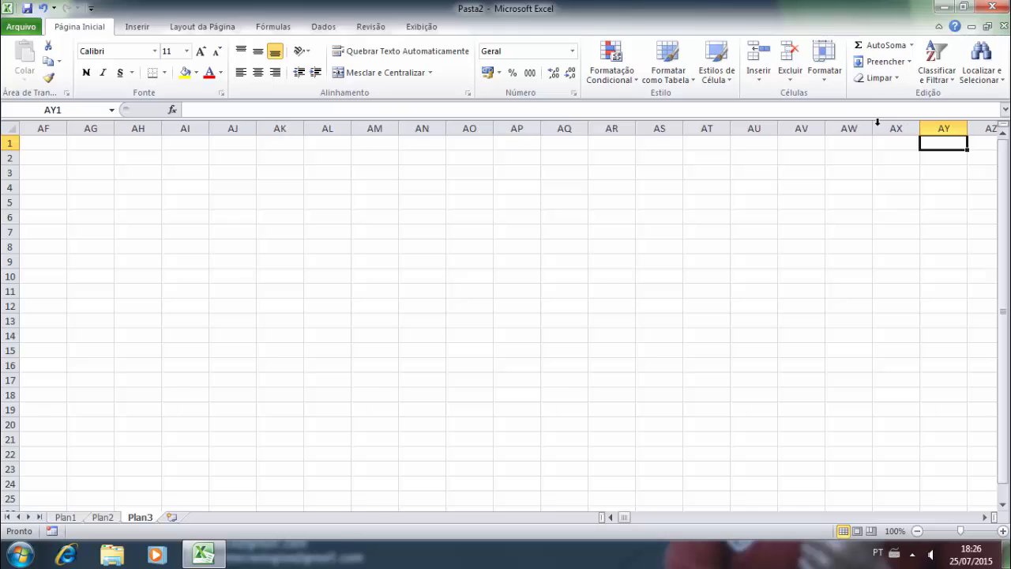
key(Left)
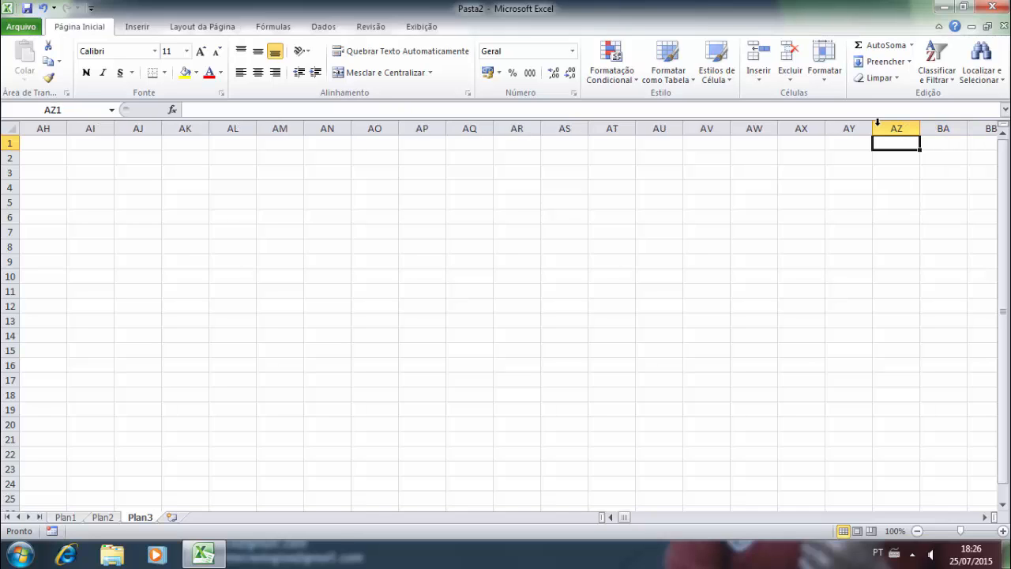
- Continue cell by cell along row 1 from AZ1 through the two-letter columns starting with B and beyond, as far as NX1
key(Right)
key(Right)
key(Right)
key(Right)
key(Right)
key(Right)
key(Right)
key(Right)
key(Right)
key(Right)
key(Right)
key(Right)
key(Right)
key(Right)
key(Right)
key(Right)
key(Right)
key(Right)
key(Right)
key(Right)
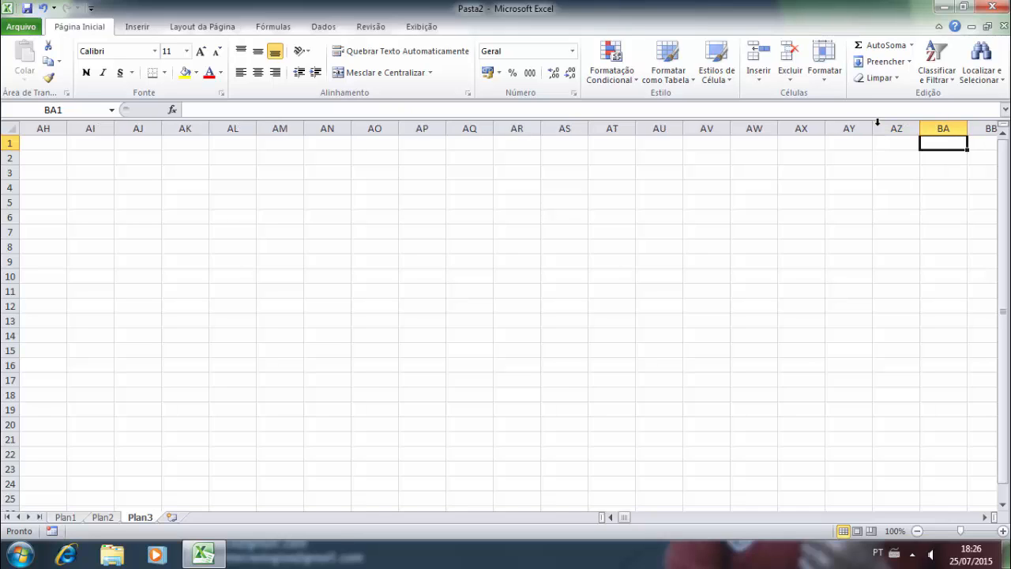
key(Right)
key(Right)
key(Right)
key(Right)
key(Right)
key(Right)
key(Right)
key(Right)
key(Right)
key(Right)
key(Right)
key(Right)
key(Right)
key(Right)
key(Right)
key(Right)
key(Right)
key(Right)
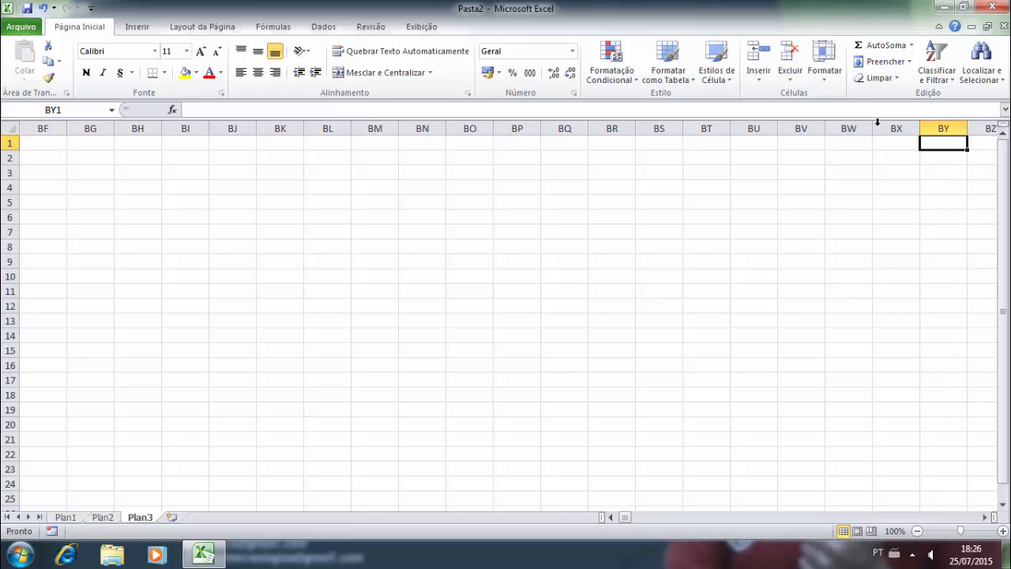
key(Right)
key(Right)
key(Right)
key(Right)
key(Right)
key(Right)
key(Right)
key(Right)
key(Right)
key(Right)
key(Right)
key(Right)
key(Right)
key(Right)
key(Right)
key(Right)
key(Right)
key(Right)
key(Right)
key(Right)
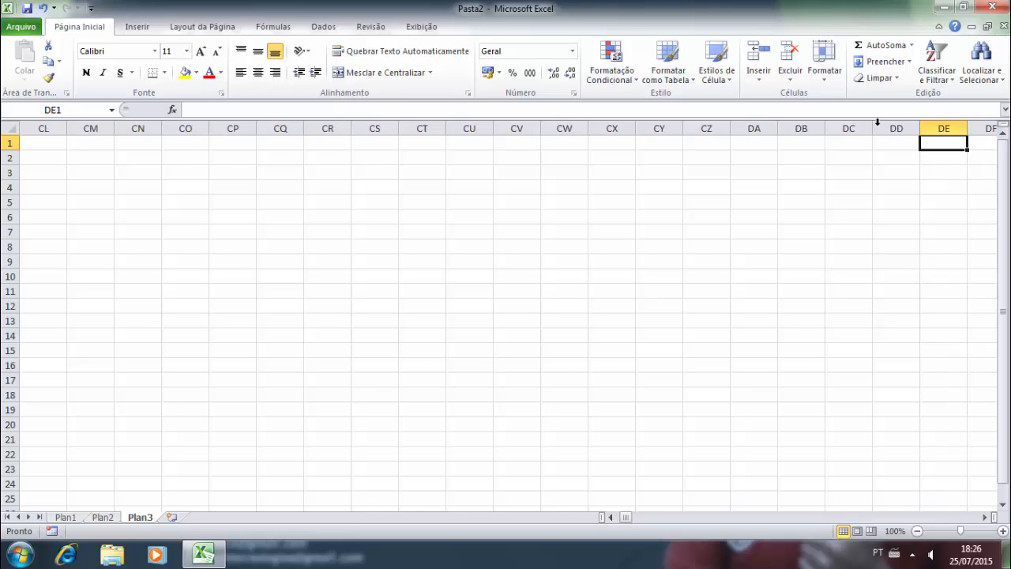
key(Right)
key(Right)
key(Right)
key(Right)
key(Right)
key(Right)
key(Right)
key(Right)
key(Right)
key(Right)
key(Right)
key(Right)
key(Right)
key(Right)
key(Right)
key(Right)
key(Right)
key(Right)
key(Right)
key(Right)
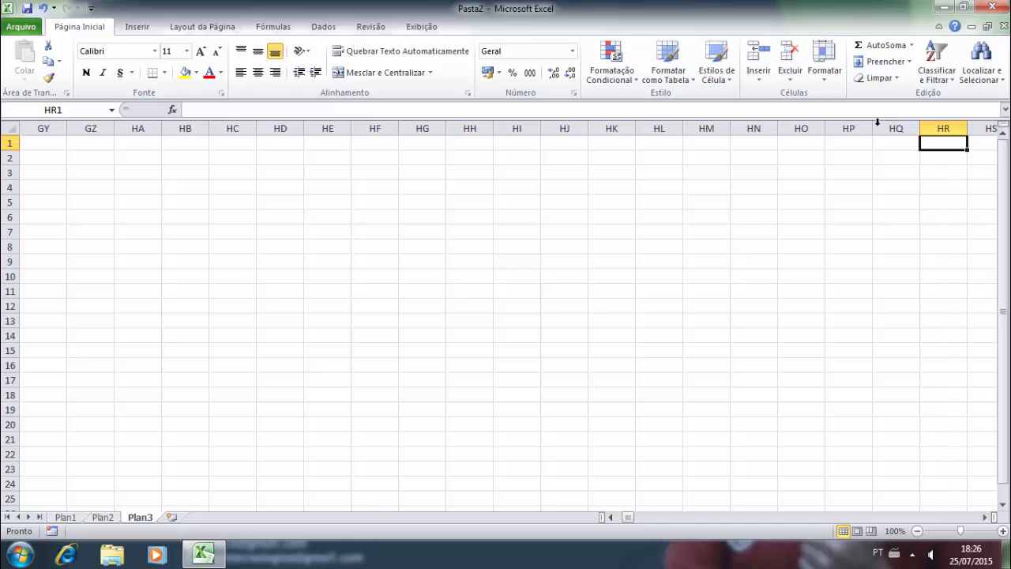
key(Right)
key(Right)
key(Right)
key(Right)
key(Right)
key(Right)
key(Right)
key(Right)
key(Right)
key(Right)
key(Right)
key(Right)
key(Right)
key(Right)
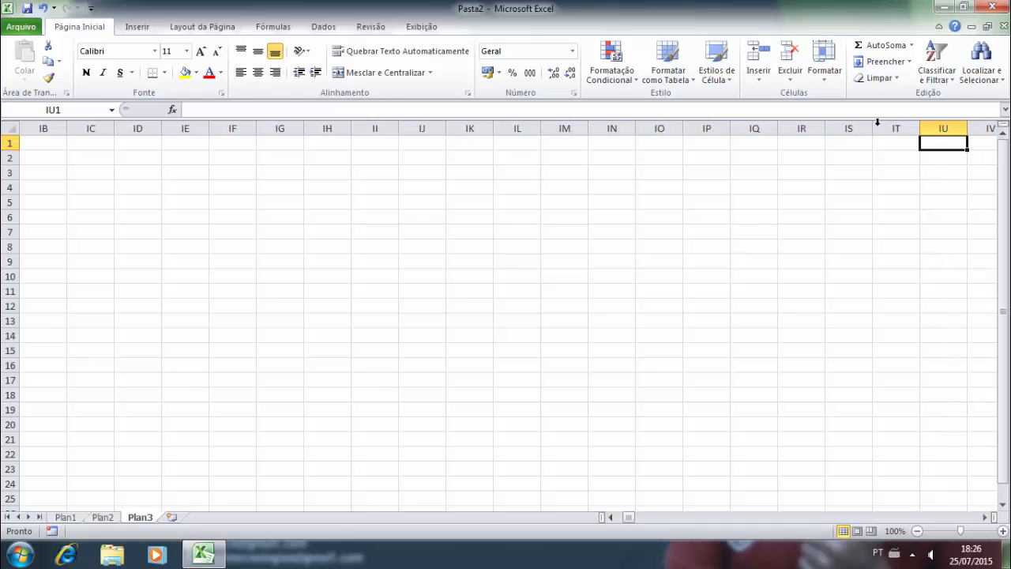
key(Right)
key(Right)
key(Right)
key(Right)
key(Right)
key(Right)
key(Right)
key(Right)
key(Right)
key(Right)
key(Right)
key(Right)
key(Right)
key(Right)
key(Right)
key(Right)
key(Right)
key(Right)
key(Right)
key(Right)
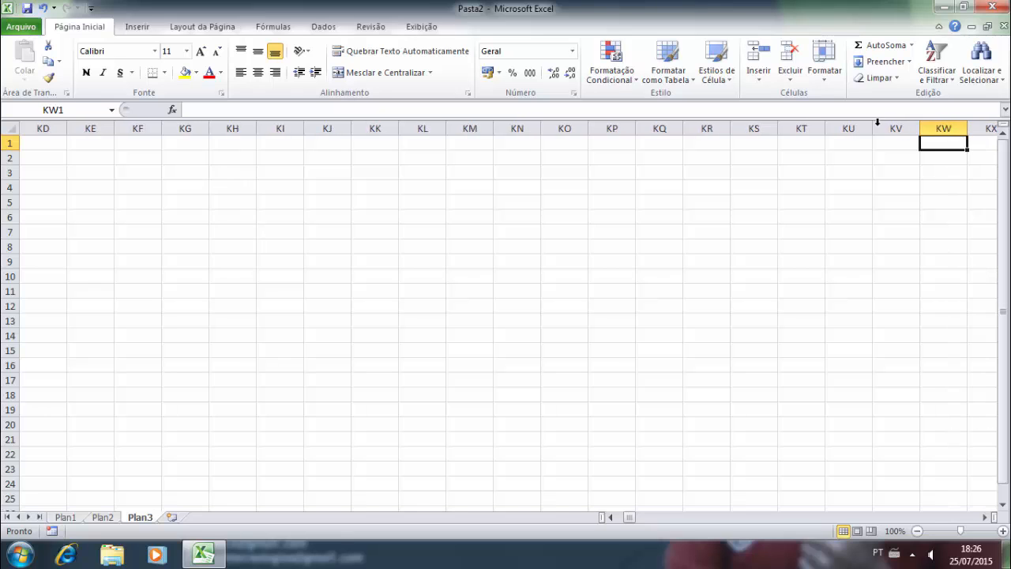
key(Right)
key(Right)
key(Right)
key(Right)
key(Right)
key(Right)
key(Right)
key(Right)
key(Right)
key(Right)
key(Right)
key(Right)
key(Right)
key(Right)
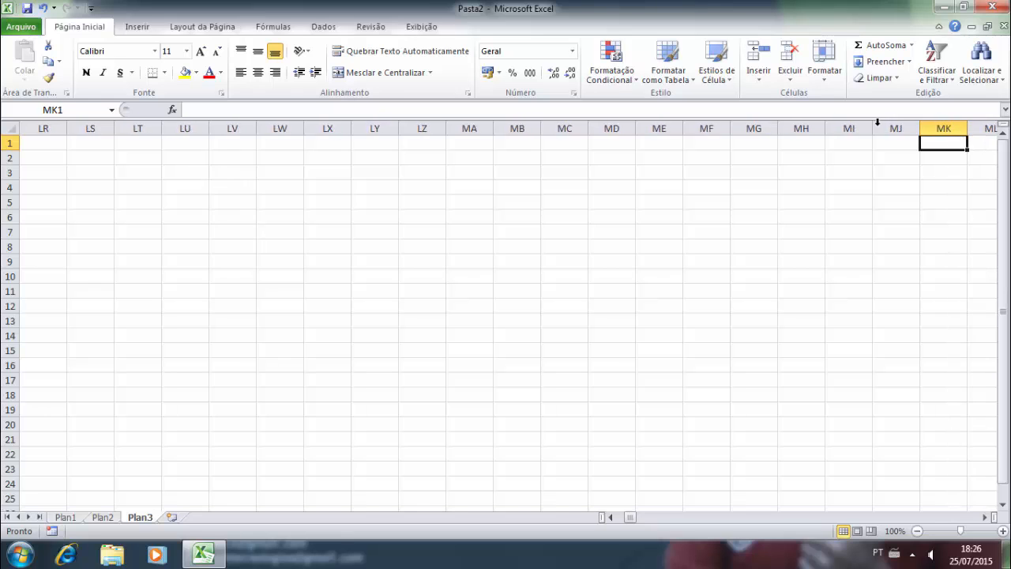
key(Right)
key(Right)
key(Right)
key(Right)
key(Right)
key(Right)
key(Right)
key(Right)
key(Right)
key(Right)
key(Right)
key(Right)
key(Right)
key(Right)
key(Right)
key(Right)
key(Right)
key(Right)
key(Right)
key(Right)
key(Right)
key(Right)
key(Right)
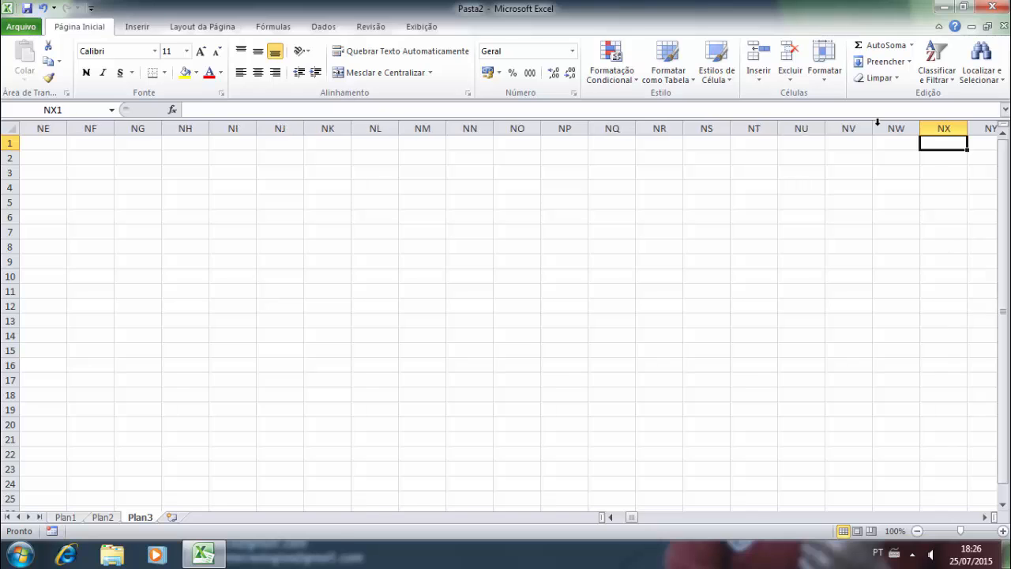
- Continue cell by cell along row 1 from NX1 through the remaining two-letter columns and into the three-letter ones, as far as AAD1
key(Right)
key(Right)
key(Right)
key(Right)
key(Right)
key(Right)
key(Right)
key(Right)
key(Right)
key(Right)
key(Right)
key(Right)
key(Right)
key(Right)
key(Right)
key(Right)
key(Right)
key(Right)
key(Right)
key(Right)
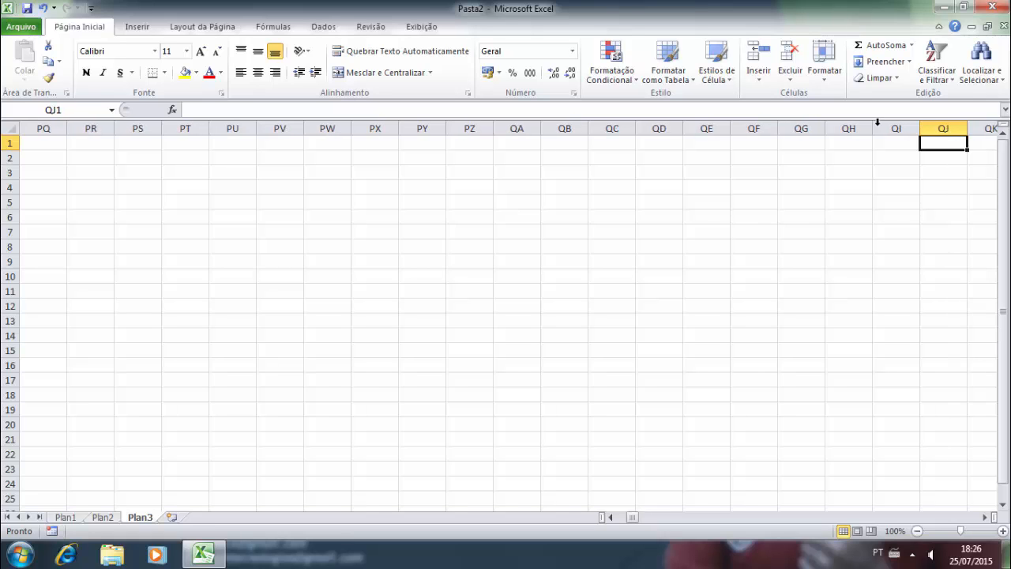
key(Right)
key(Right)
key(Right)
key(Right)
key(Right)
key(Right)
key(Right)
key(Right)
key(Right)
key(Right)
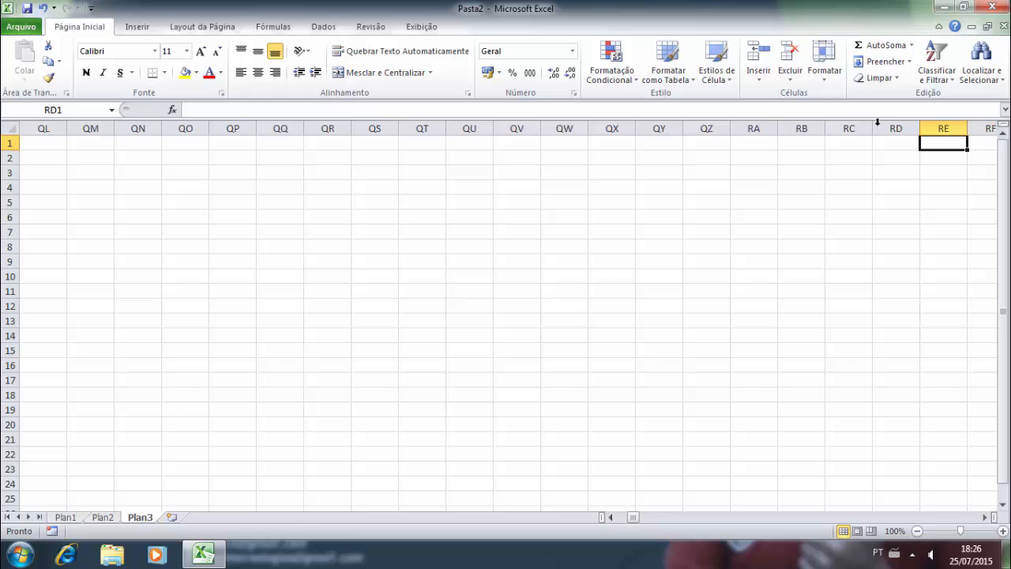
key(Right)
key(Right)
key(Right)
key(Right)
key(Right)
key(Right)
key(Right)
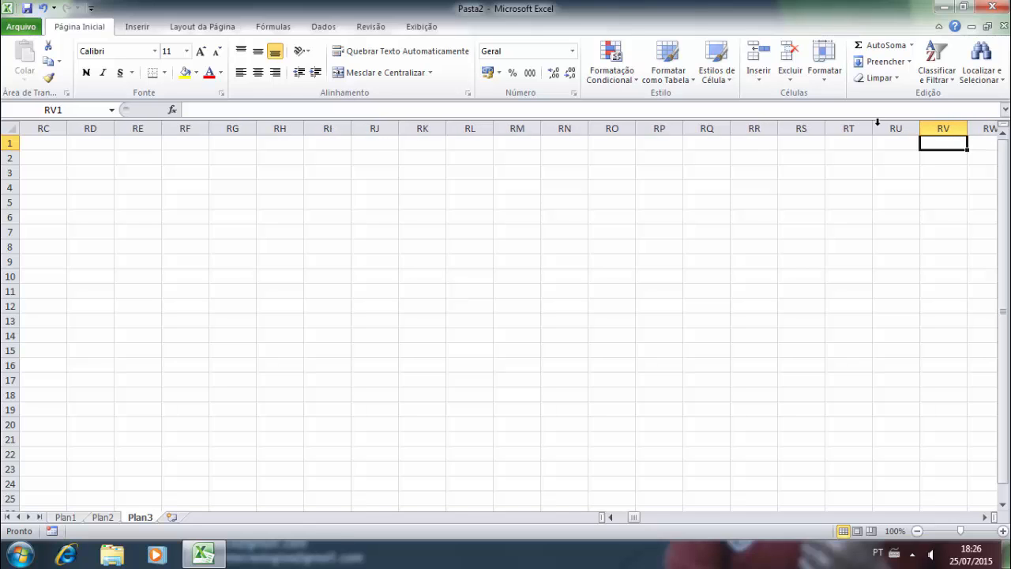
key(Right)
key(Right)
key(Right)
key(Right)
key(Right)
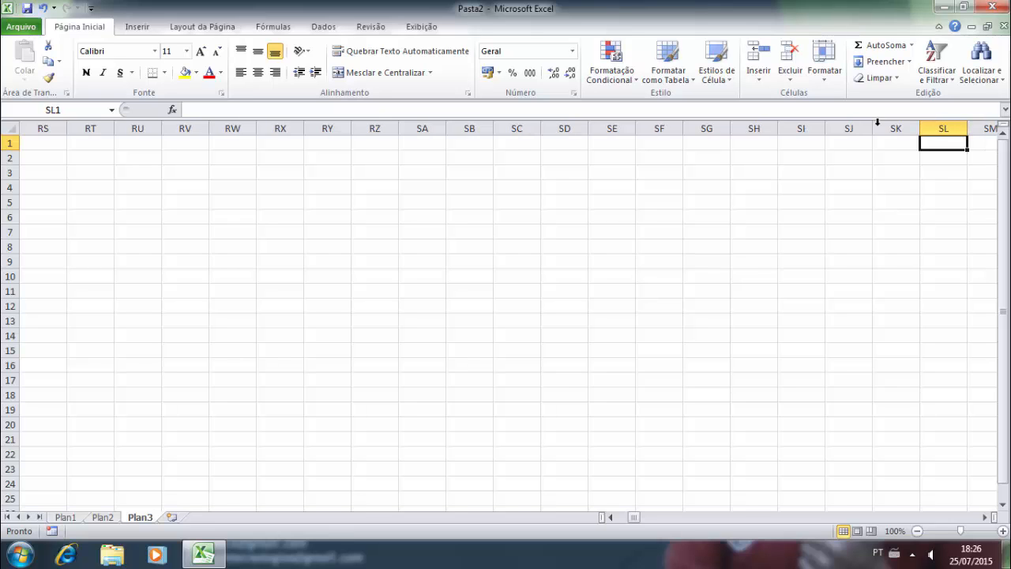
key(Right)
key(Right)
key(Right)
key(Right)
key(Right)
key(Right)
key(Right)
key(Right)
key(Right)
key(Right)
key(Right)
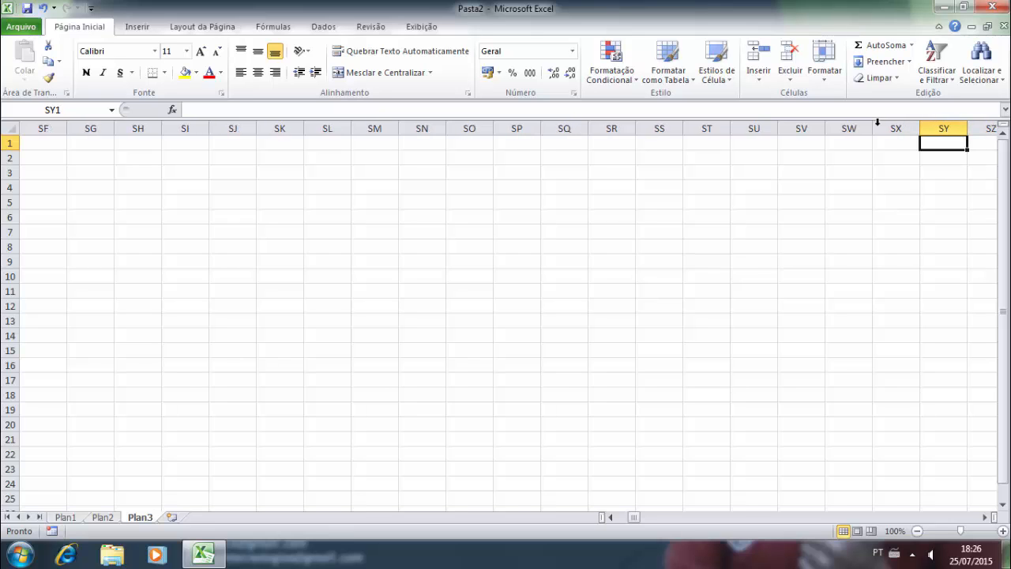
key(Right)
key(Right)
key(Right)
key(Right)
key(Right)
key(Right)
key(Right)
key(Right)
key(Right)
key(Right)
key(Right)
key(Right)
key(Right)
key(Right)
key(Right)
key(Right)
key(Right)
key(Right)
key(Right)
key(Right)
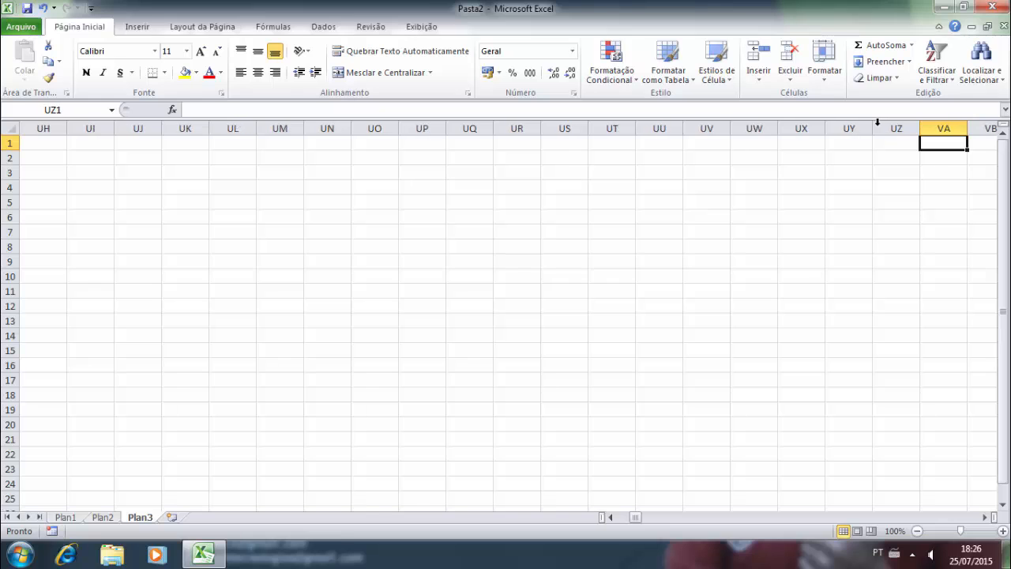
key(Right)
key(Right)
key(Right)
key(Right)
key(Right)
key(Right)
key(Right)
key(Right)
key(Right)
key(Right)
key(Right)
key(Right)
key(Right)
key(Right)
key(Right)
key(Right)
key(Right)
key(Right)
key(Right)
key(Right)
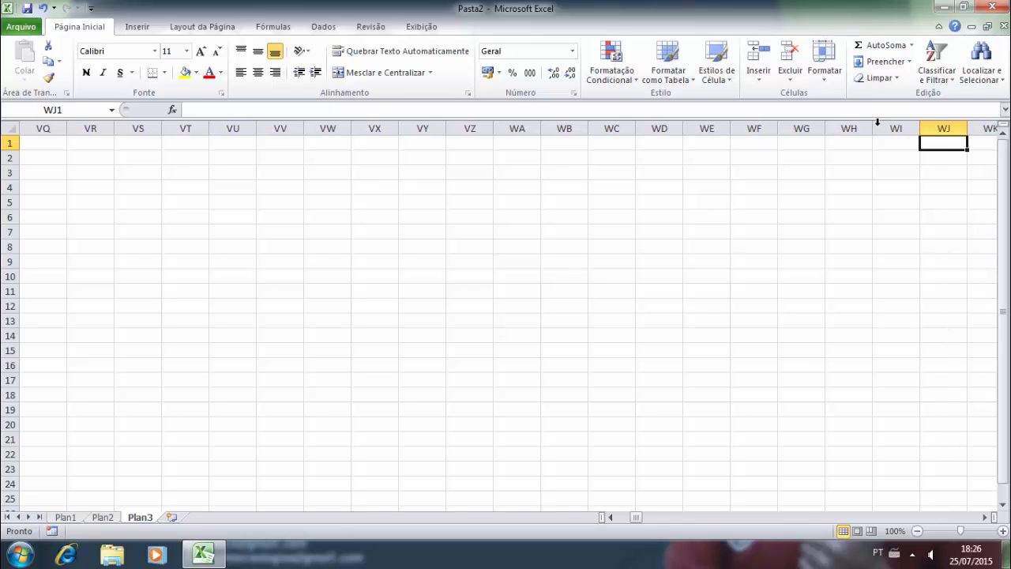
key(Right)
key(Right)
key(Right)
key(Right)
key(Right)
key(Right)
key(Right)
key(Right)
key(Right)
key(Right)
key(Right)
key(Right)
key(Right)
key(Right)
key(Right)
key(Right)
key(Right)
key(Right)
key(Right)
key(Right)
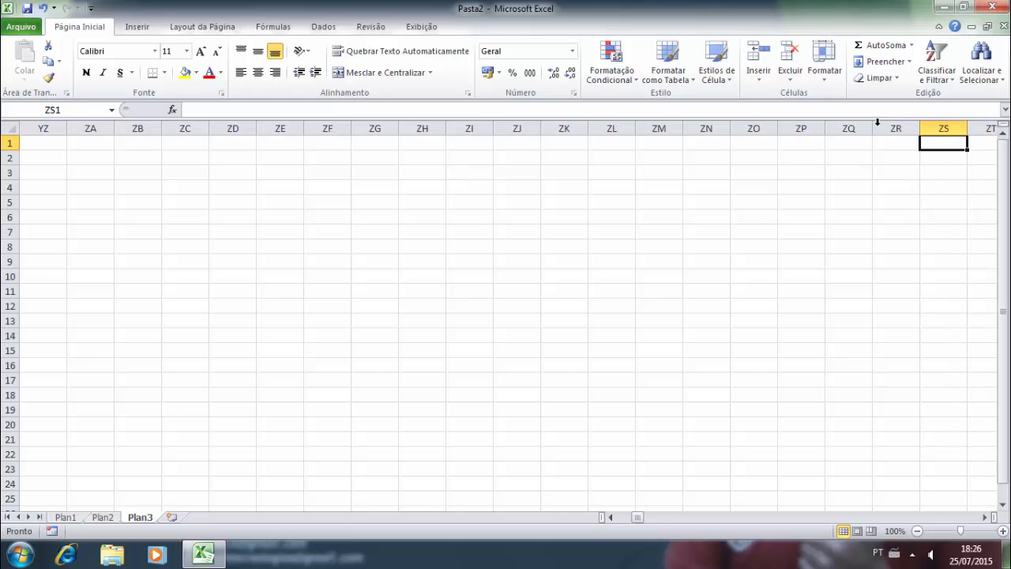
key(Right)
key(Right)
key(Right)
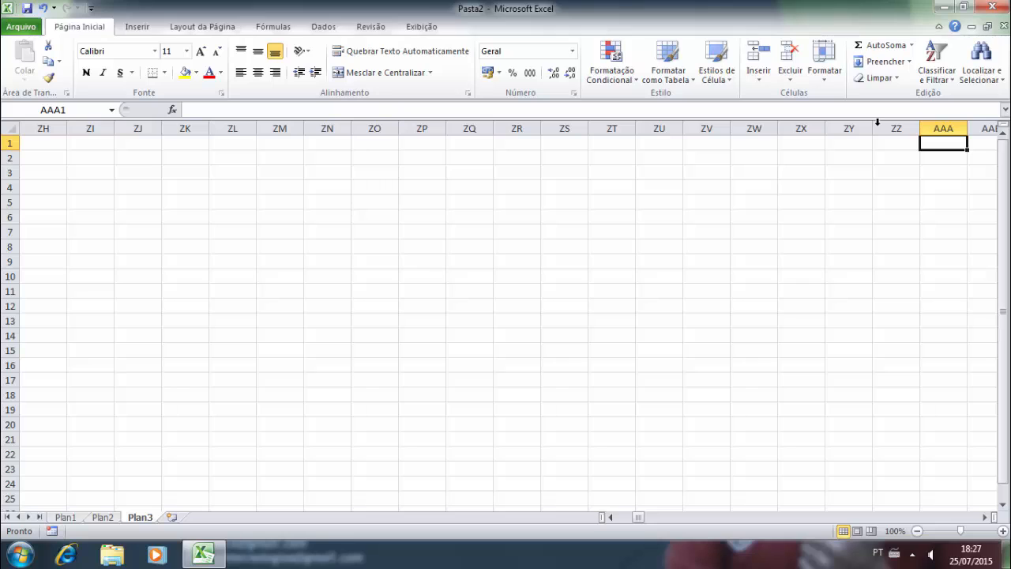
key(Right)
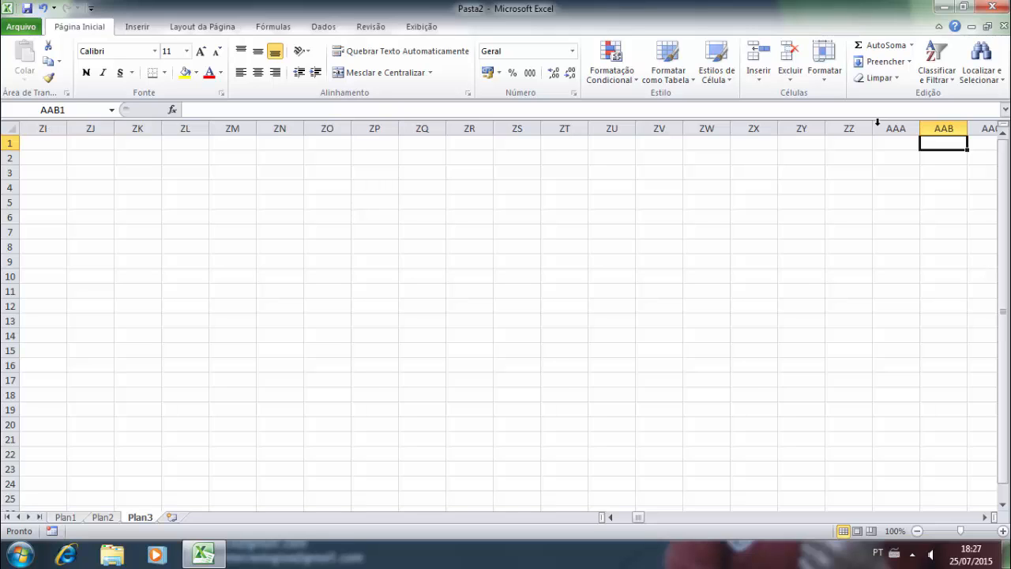
key(Right)
key(Right)
- Step back along row 1 from AAD1 through the preceding columns and return to cell A1
key(Left)
key(Left)
key(Left)
key(Left)
key(Left)
key(Left)
key(Left)
key(Left)
key(Left)
key(Left)
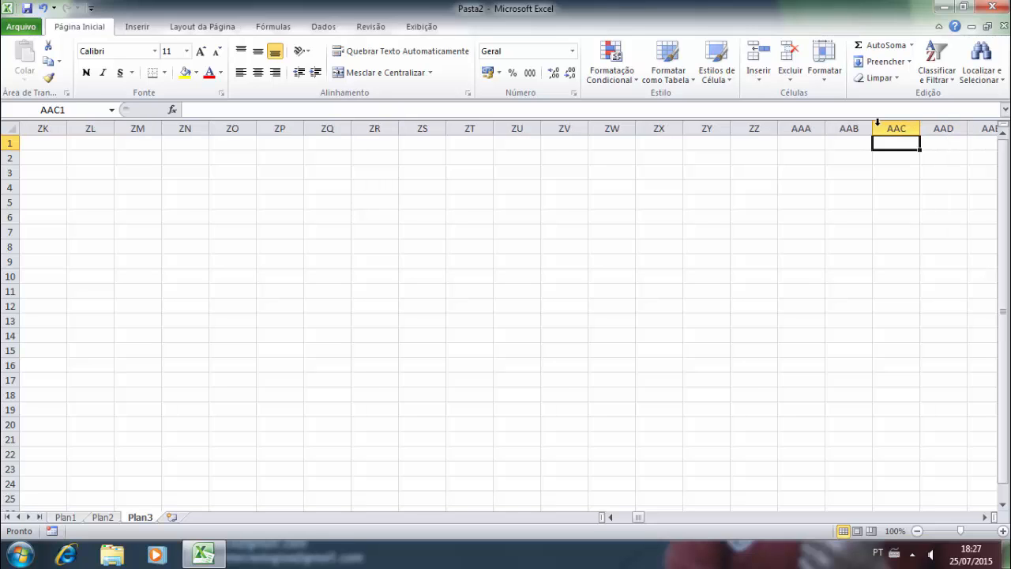
key(Left)
key(Left)
key(Left)
key(Left)
key(Left)
key(Left)
key(Left)
key(Left)
key(Left)
key(Left)
key(Left)
key(Left)
key(Left)
key(Left)
key(Left)
key(Left)
key(ctrl+Home)
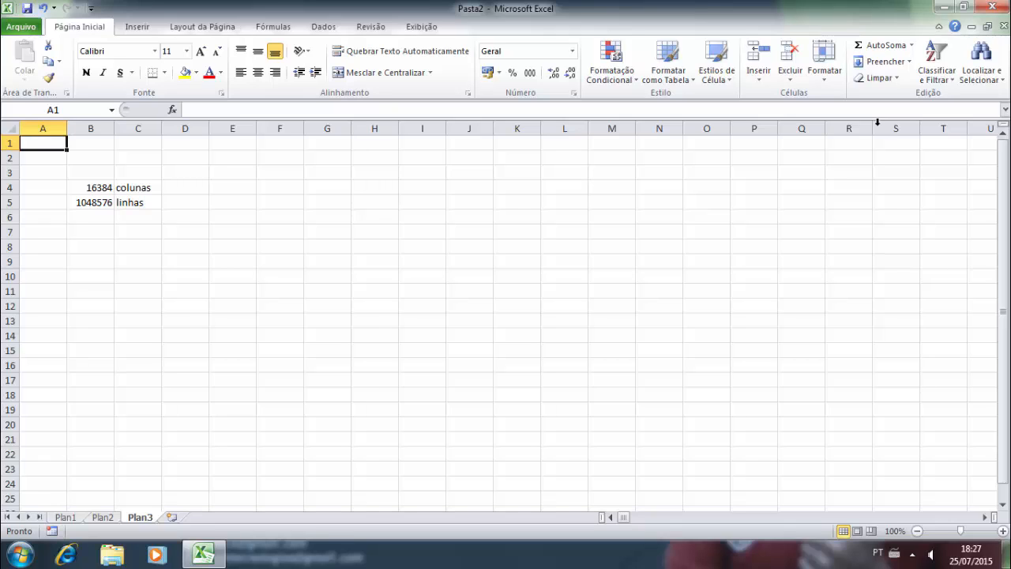
- Move cell by cell from A1 along row 1 to D1 and on to cell E3
key(Right)
key(Right)
key(Right)
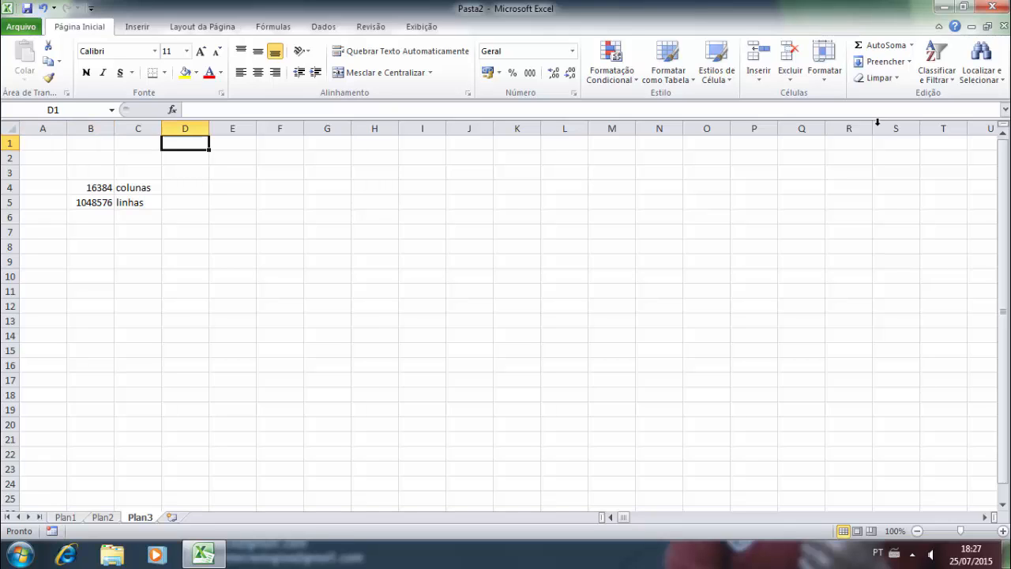
key(Down)
key(Down)
key(Right)
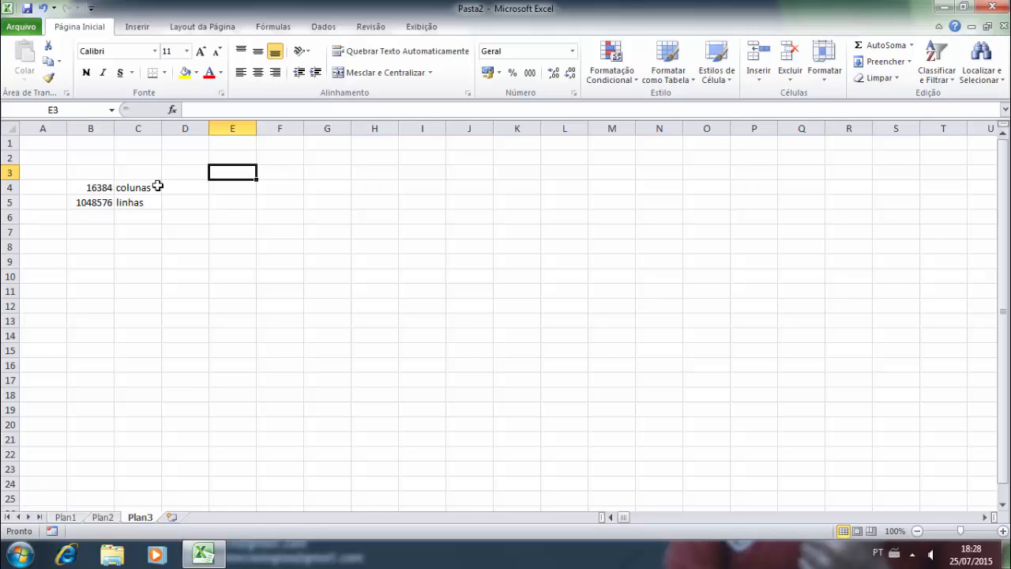
- Select the individual cells G8, H4 and D4 one after another
click(318, 243)
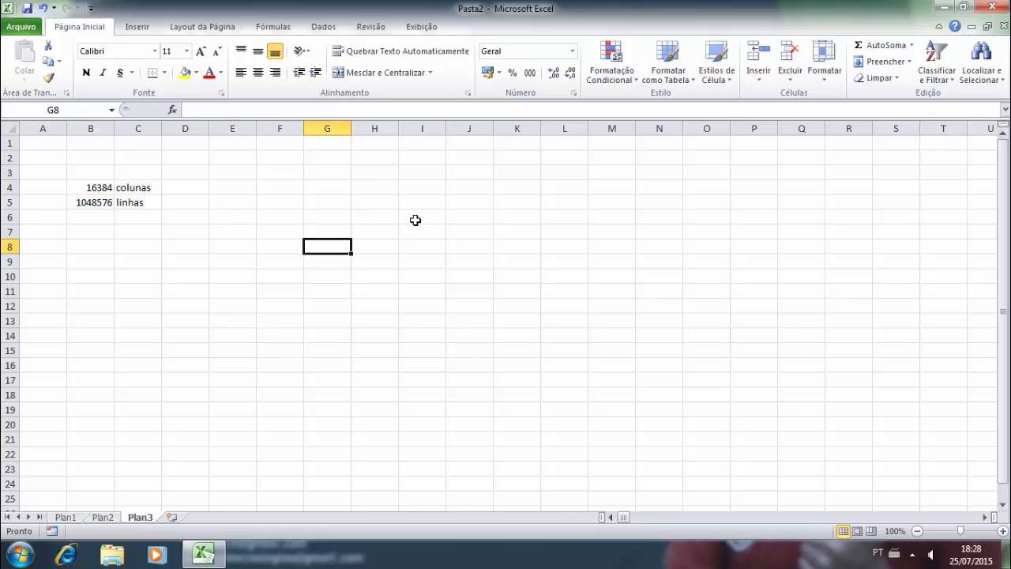
click(364, 190)
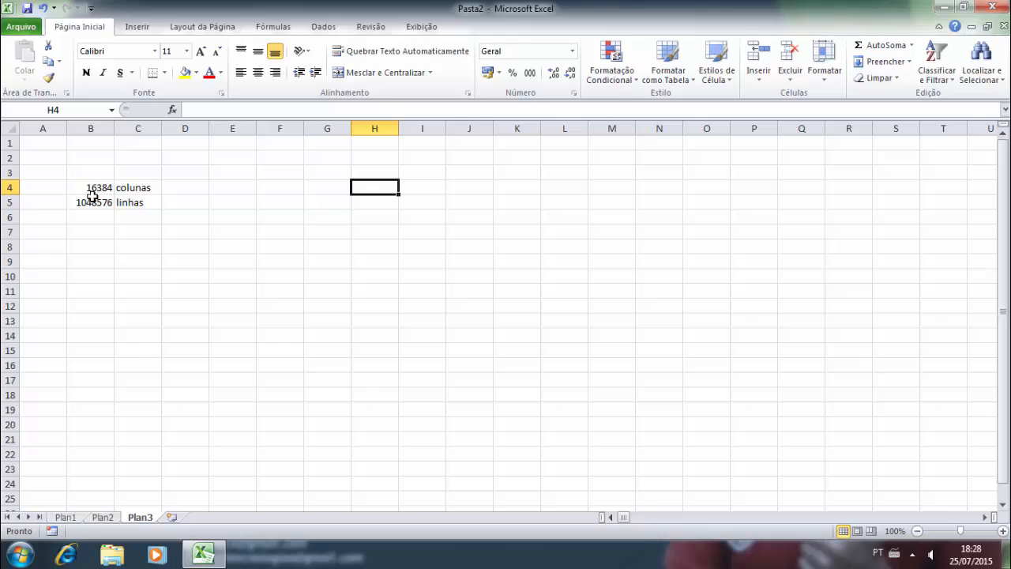
click(185, 190)
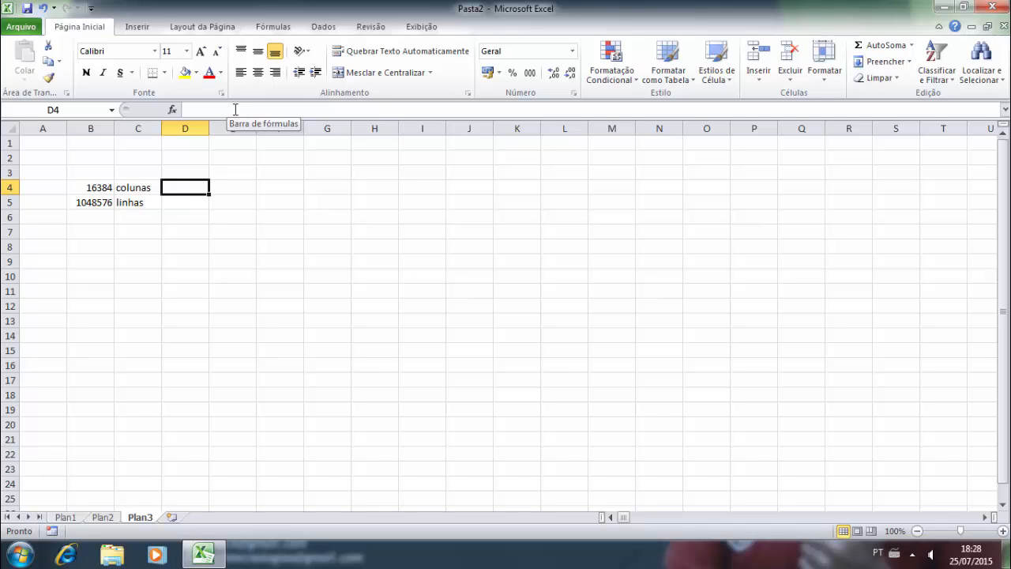
- Move the active cell from D4 to B7, below the column and row totals
key(Down)
key(Down)
key(Down)
key(Left)
key(Left)
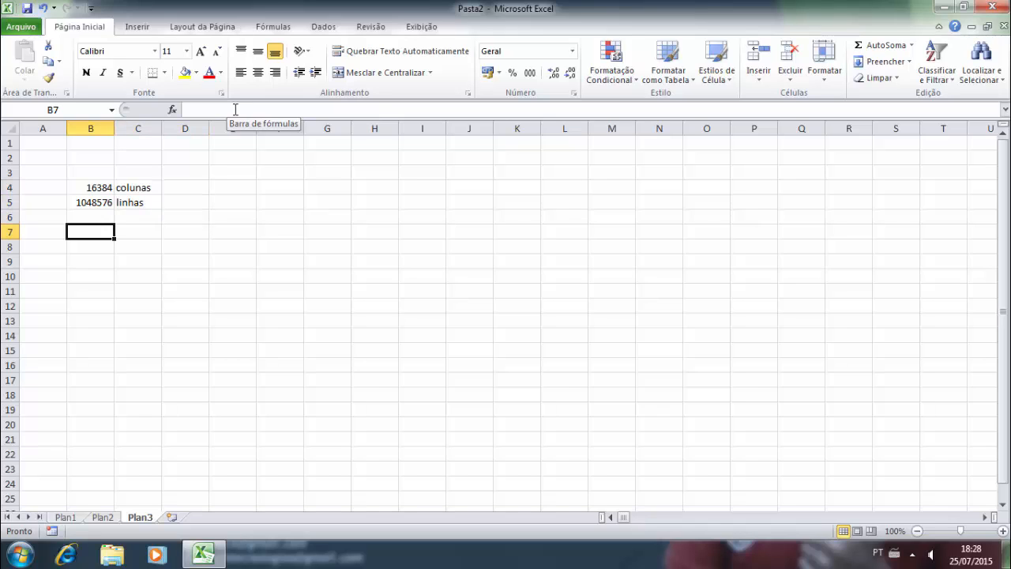
- Label cell C6 "células", below the "linhas" label
key(Right)
key(Up)
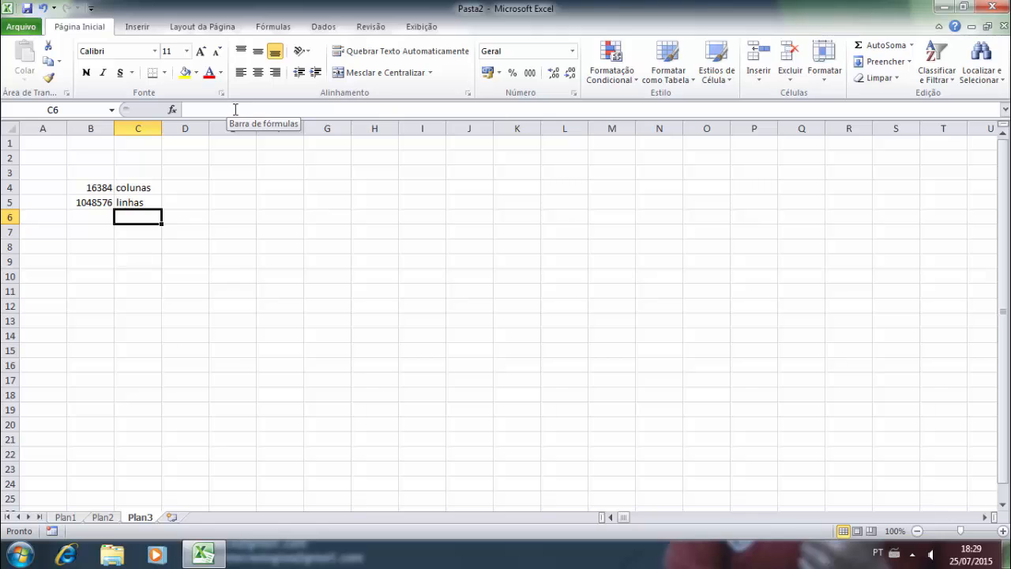
text(células)
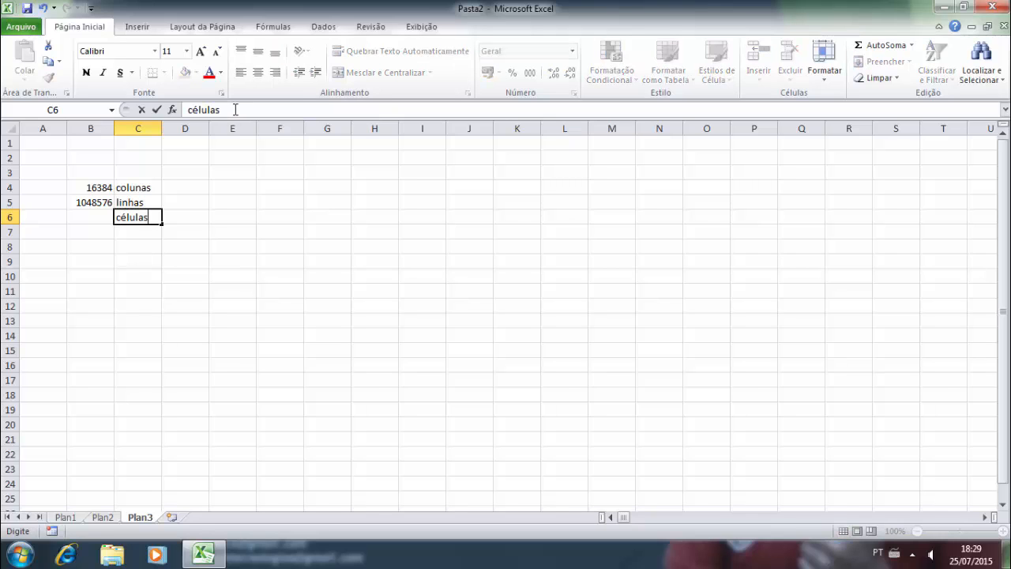
- Calculate the total number of cells in B6 with the formula =B4*B5
key(Left)
text(=)
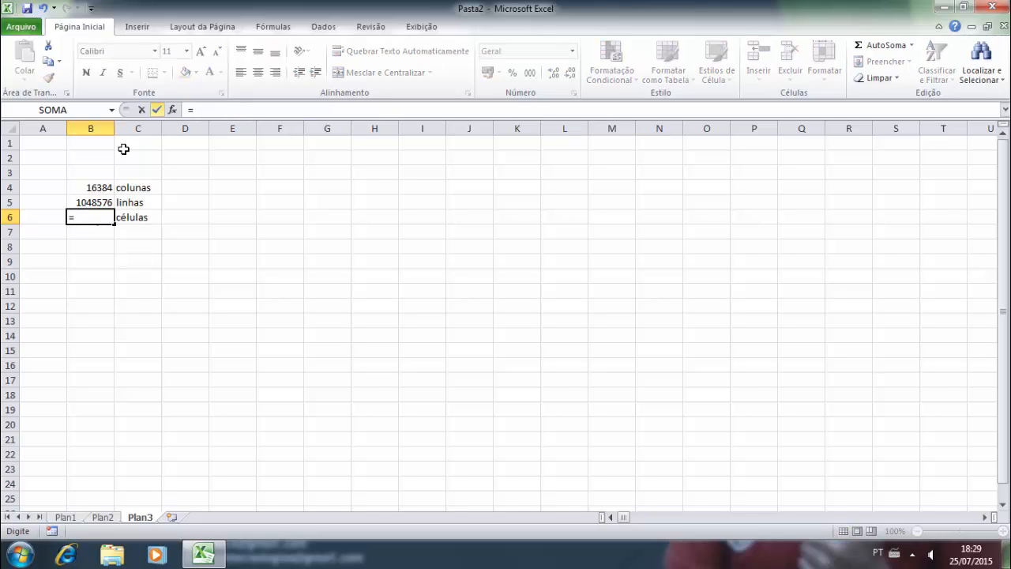
click(92, 189)
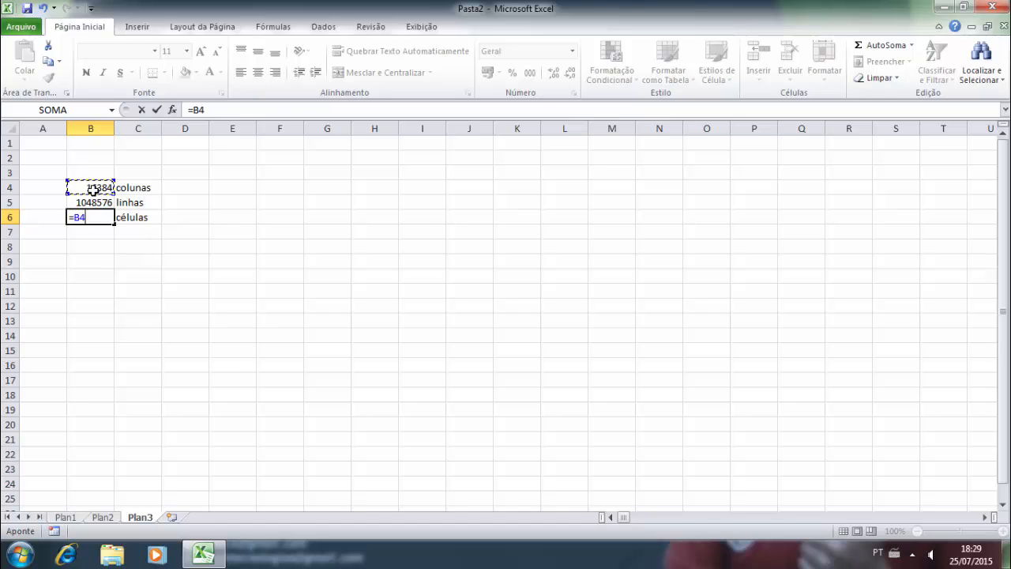
text(*)
click(101, 202)
key(Return)
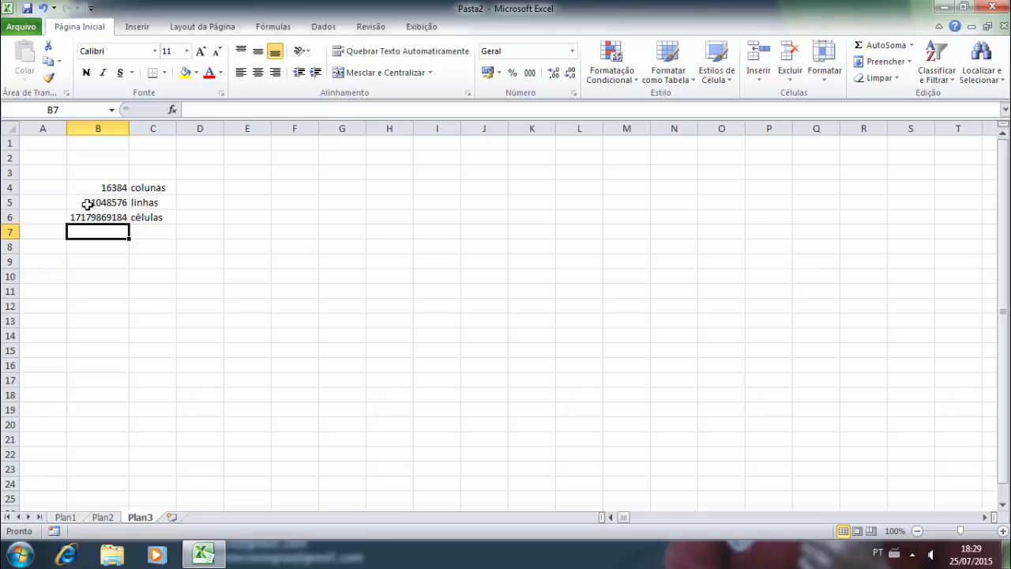
- Format the result in B6 with a thousands separator and no decimal places
click(93, 218)
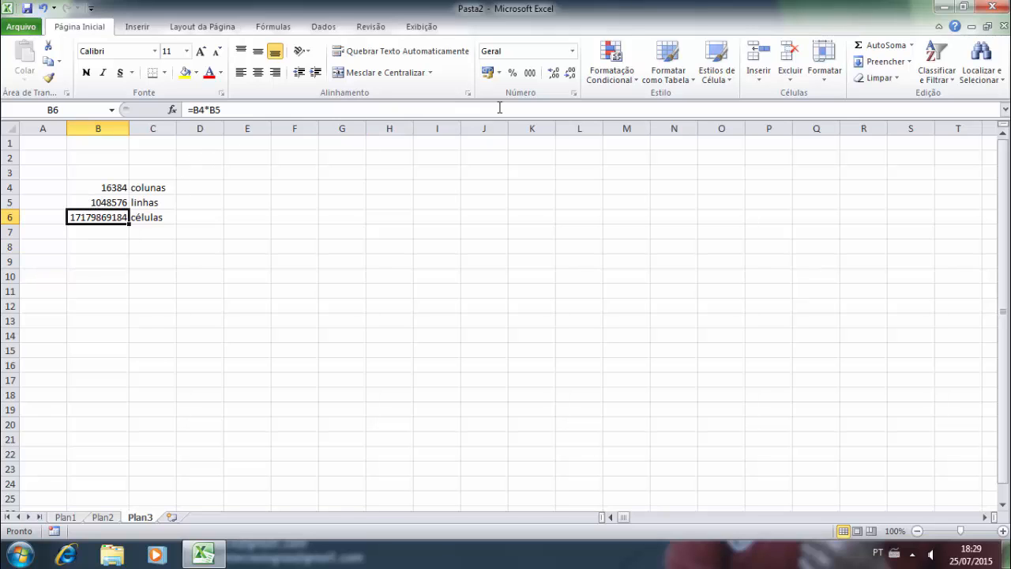
click(530, 72)
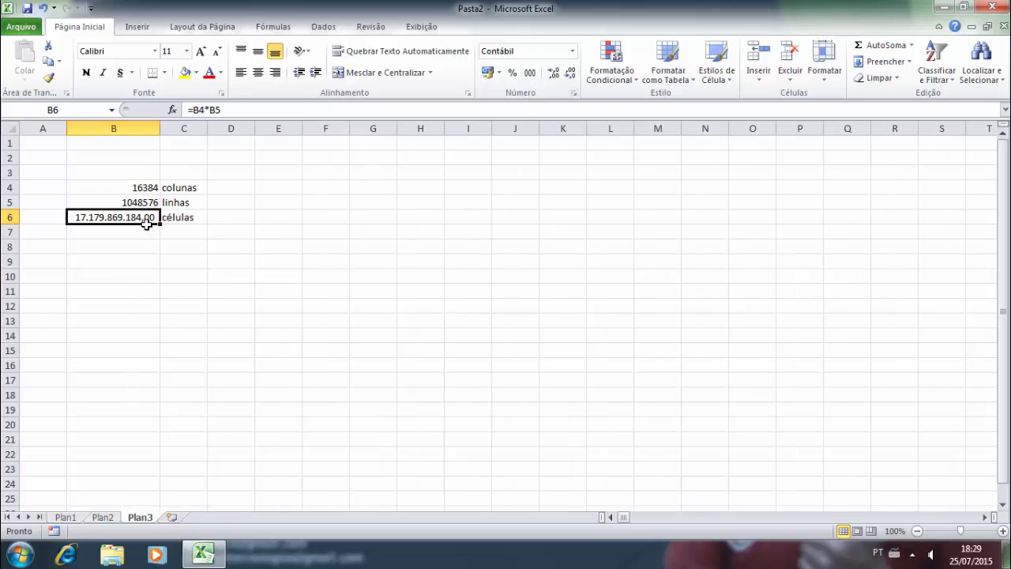
click(553, 72)
click(569, 72)
click(570, 72)
click(570, 75)
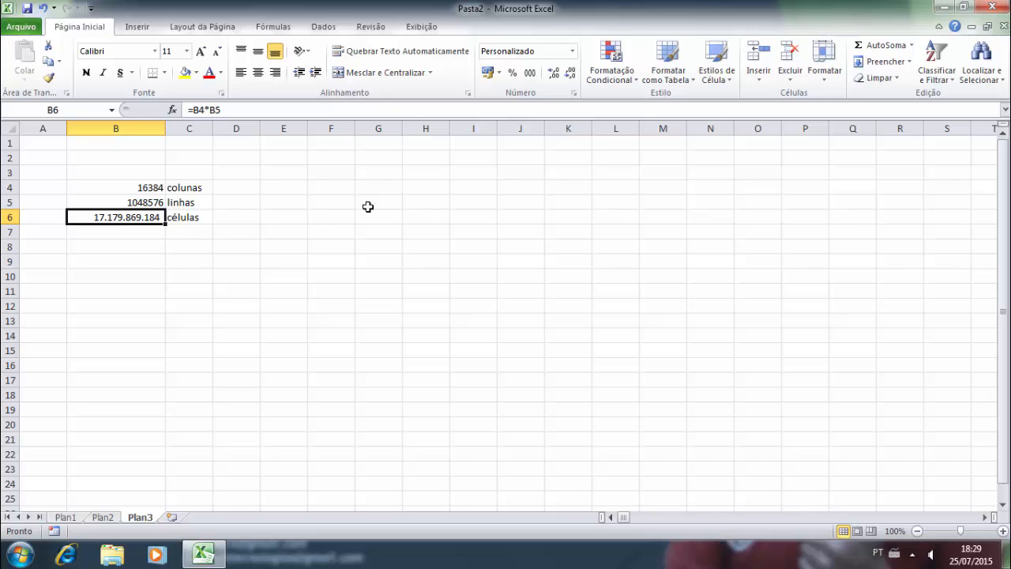
- Clear the contents of the range B4:D8 and select cell B2
click(370, 232)
click(315, 292)
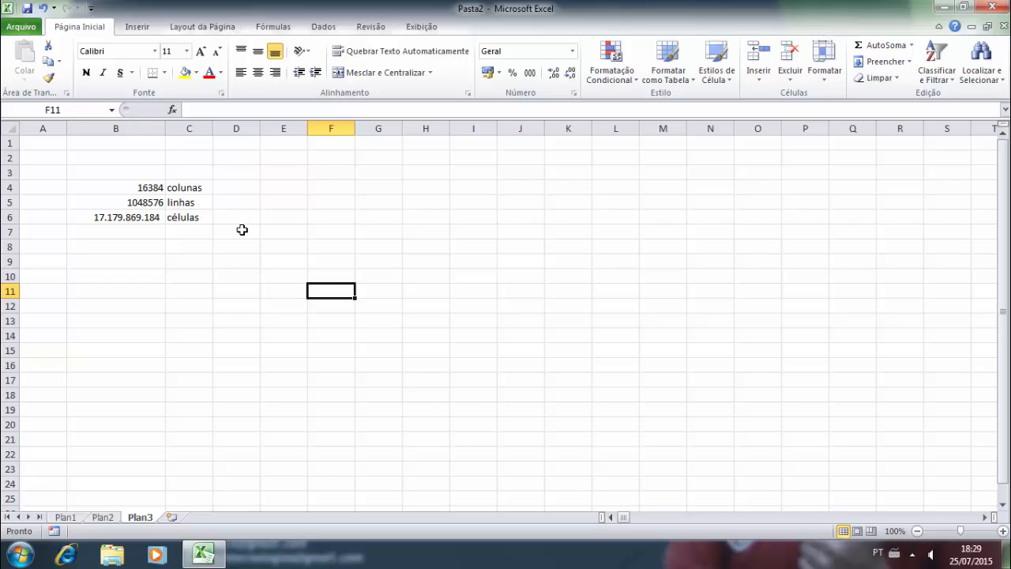
drag(245, 244, 121, 185)
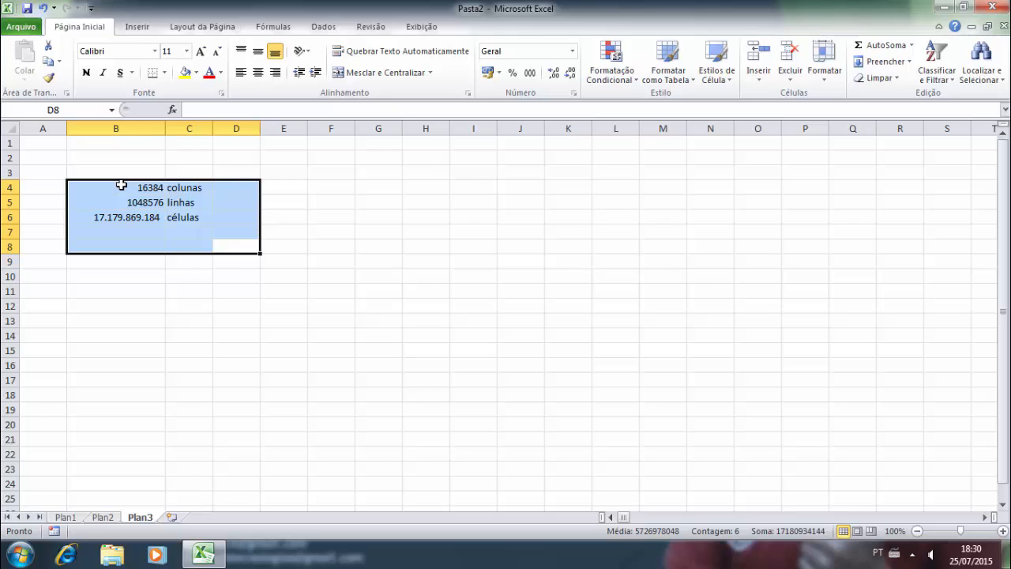
key(Delete)
click(92, 161)
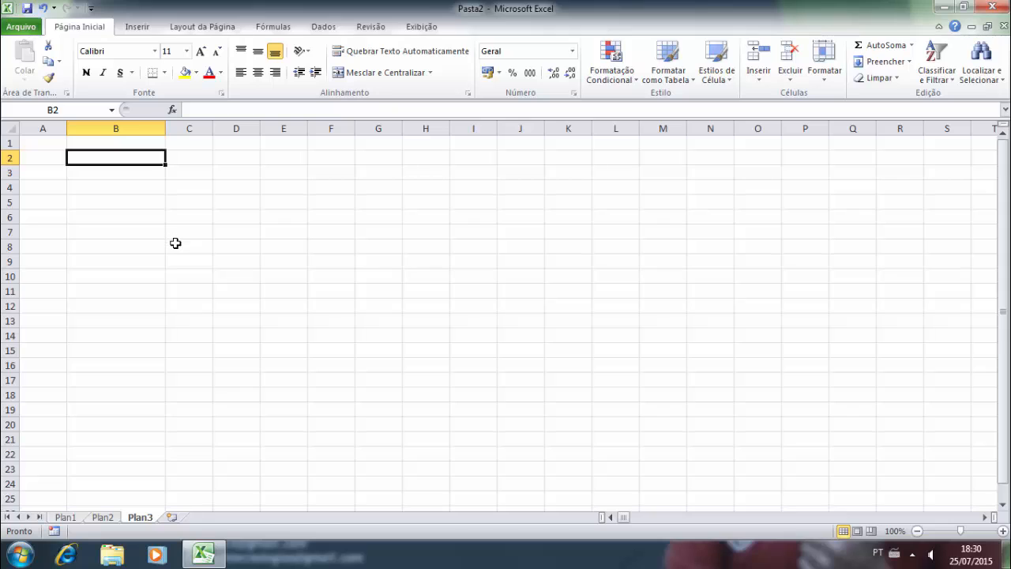
- Select the single cells C4 and D3 one after another
scroll(173, 243, down, 1)
scroll(160, 209, up, 1)
click(204, 186)
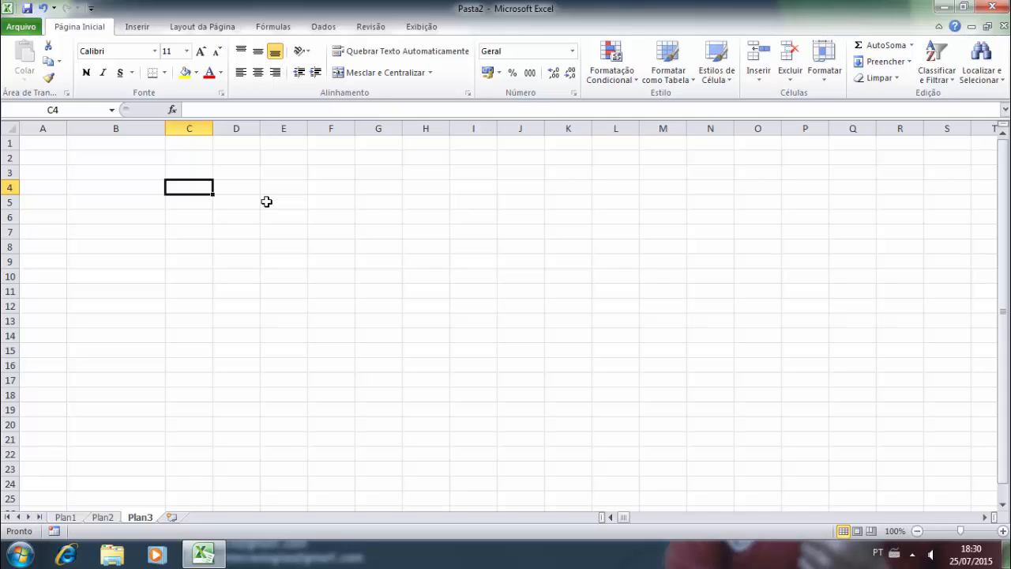
click(235, 173)
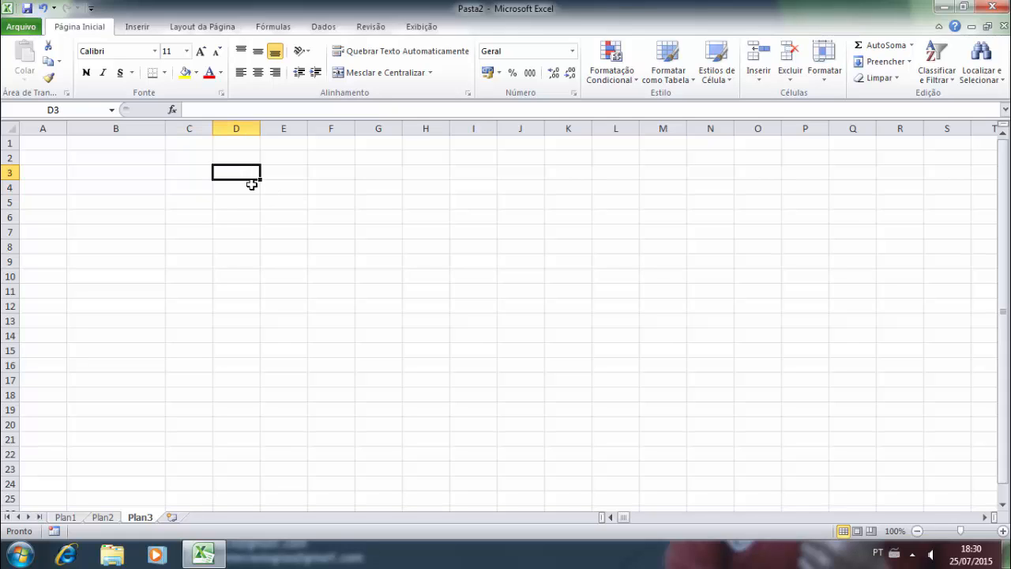
- Select the ranges E4:N17 and E4:E9 and the entire worksheet in turn, ending on cell C5
drag(284, 183, 732, 384)
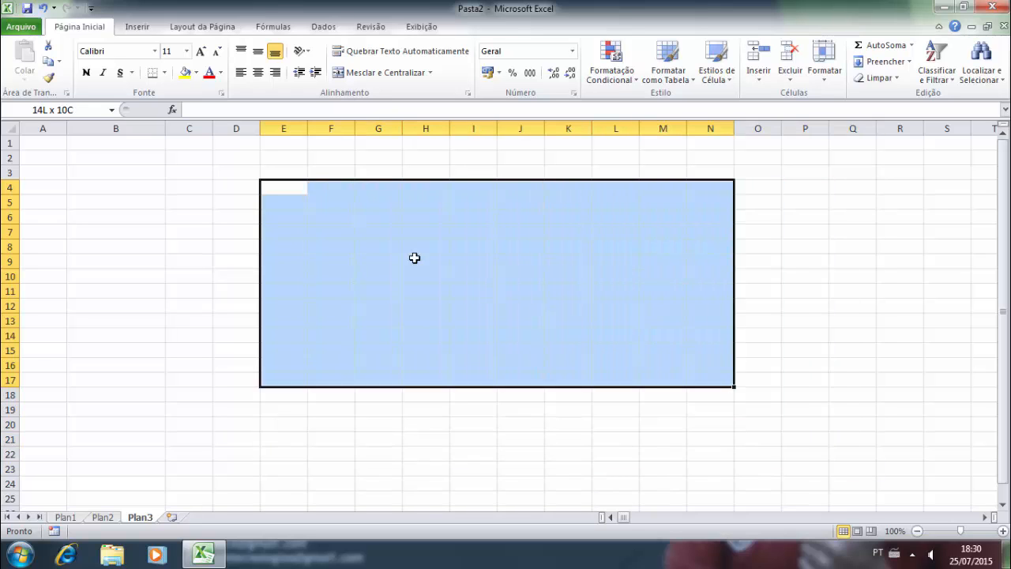
drag(415, 257, 294, 261)
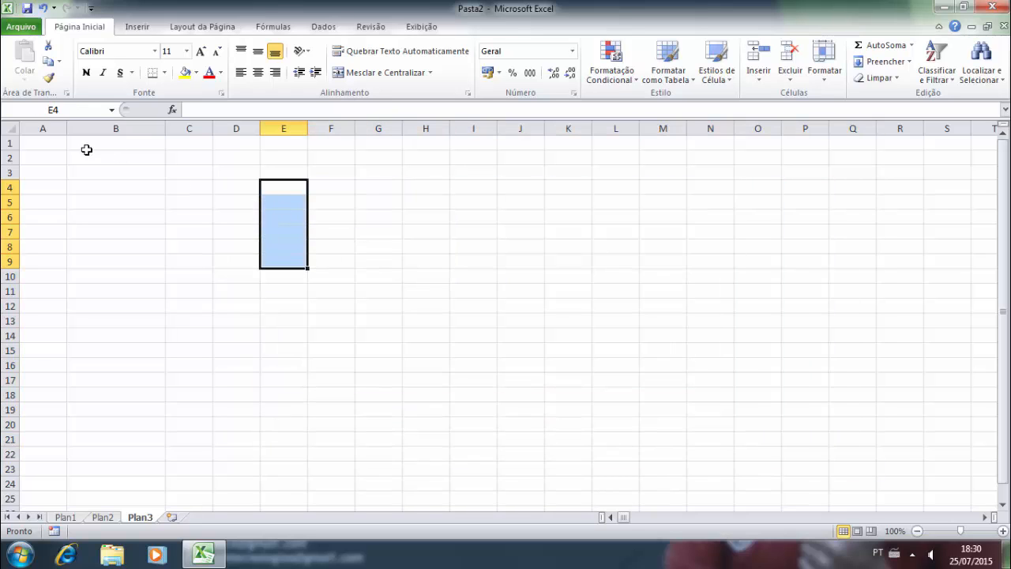
click(11, 126)
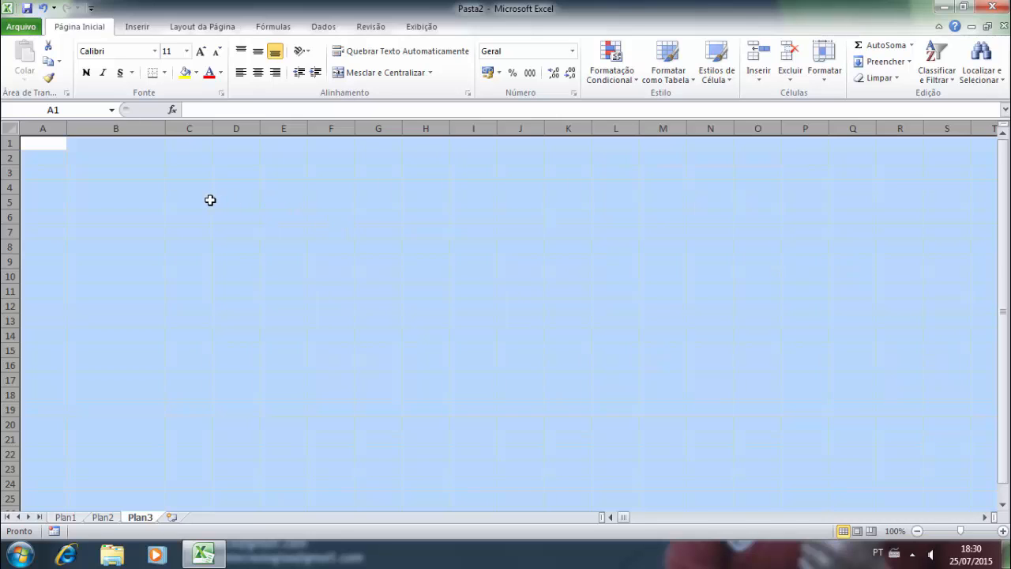
click(210, 200)
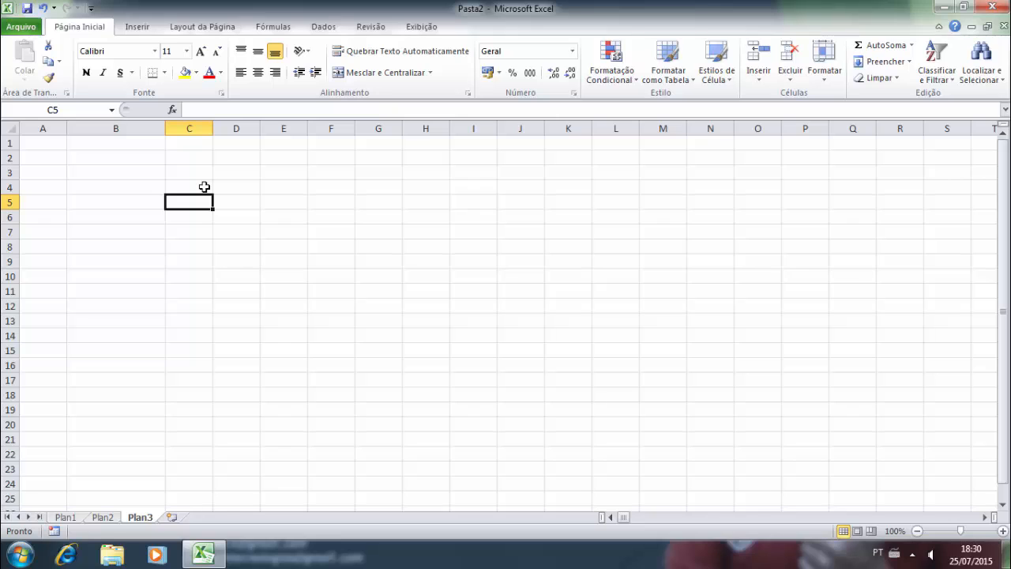
- Select the block E4:K19 and vertical ranges in columns B, E and H one after another, ending on cell J8
click(275, 189)
drag(274, 189, 548, 402)
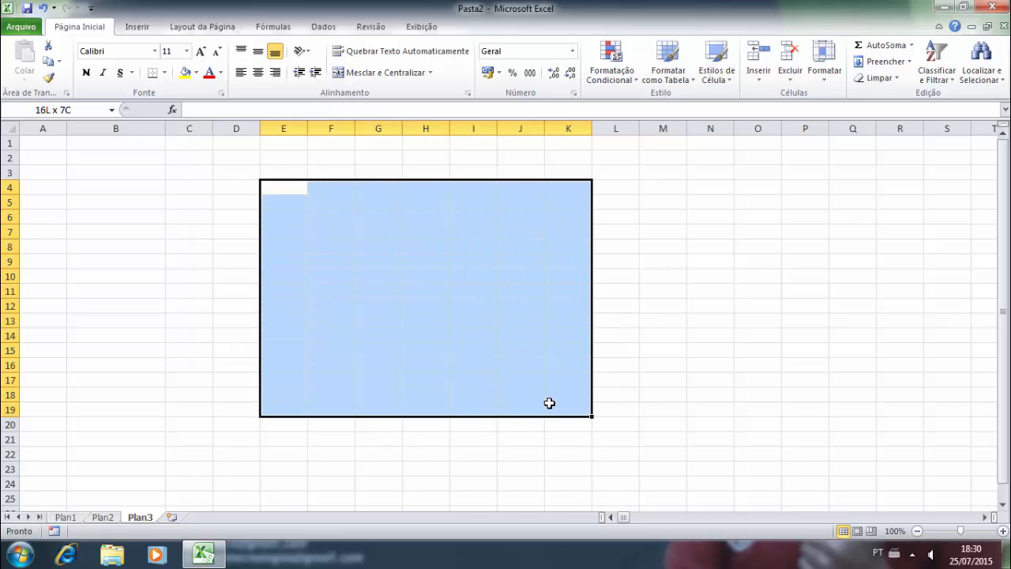
drag(150, 197, 147, 367)
drag(285, 202, 293, 352)
drag(425, 232, 443, 381)
click(539, 249)
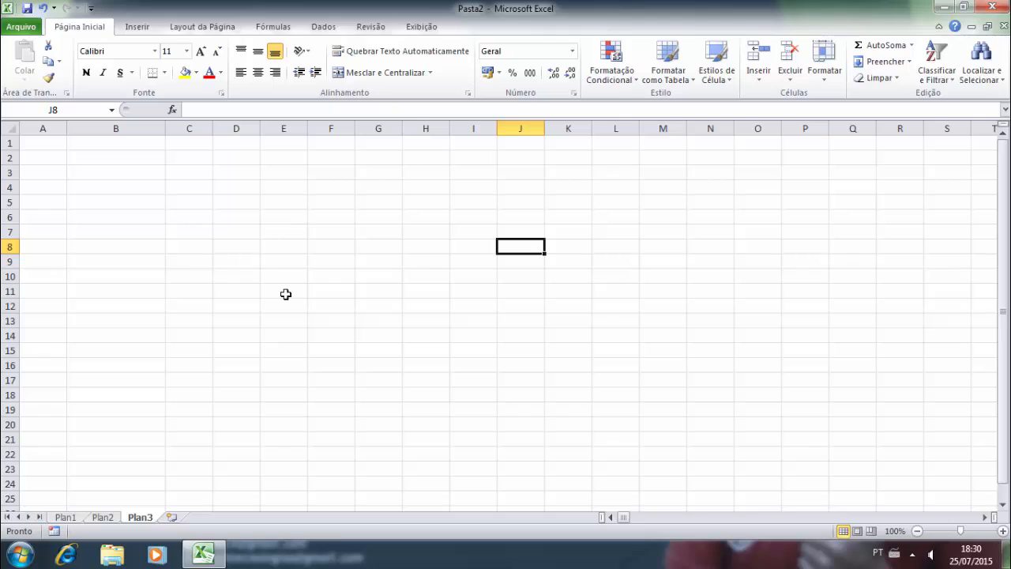
- Select the cells E6, G6, J10 and D10 one by one, followed by the range G5:G8
click(277, 214)
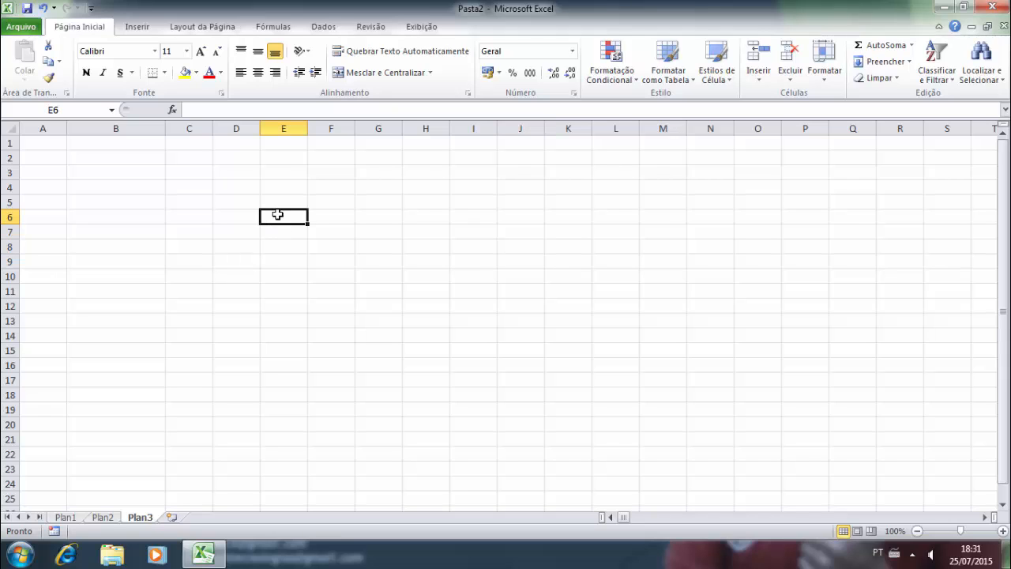
click(386, 218)
click(529, 278)
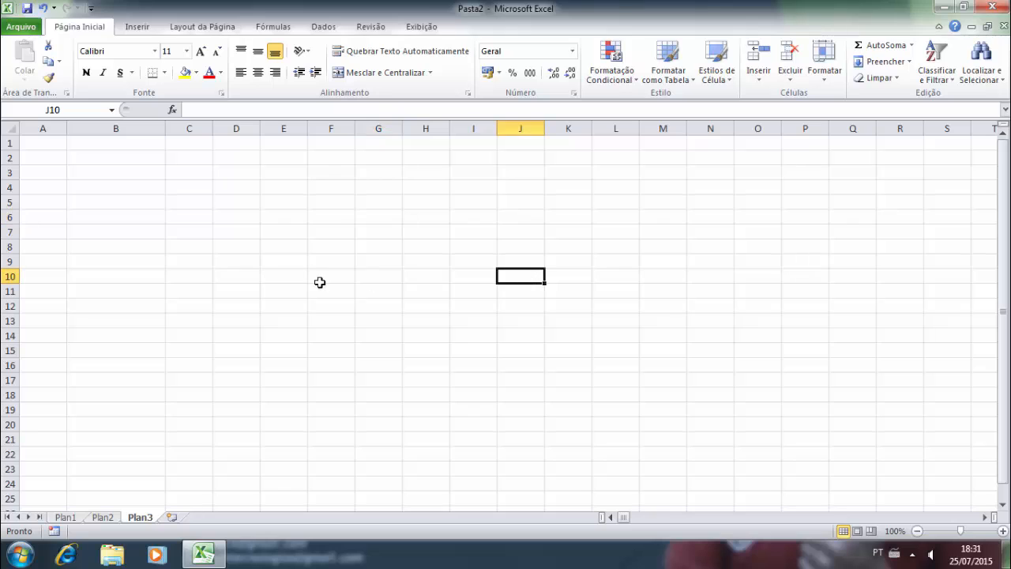
click(240, 282)
drag(355, 201, 377, 246)
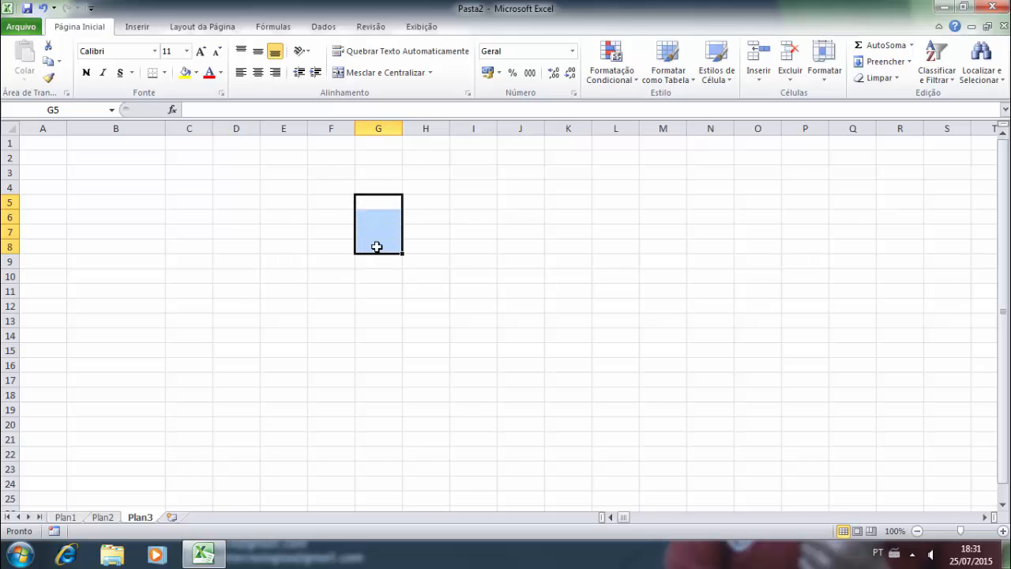
- Widen column A to nearly twice its width and slightly increase the height of row 1
click(269, 233)
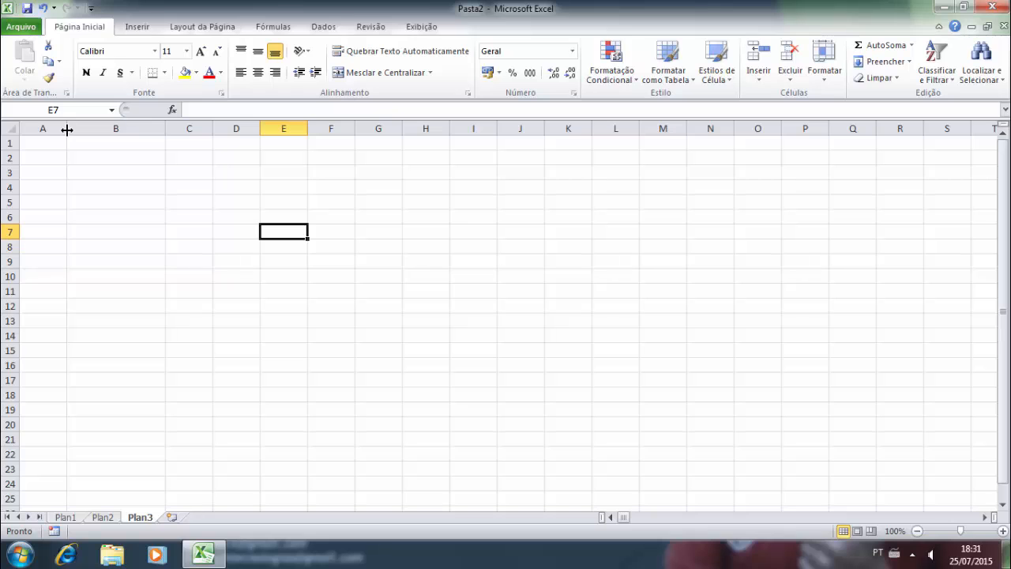
drag(67, 130, 102, 132)
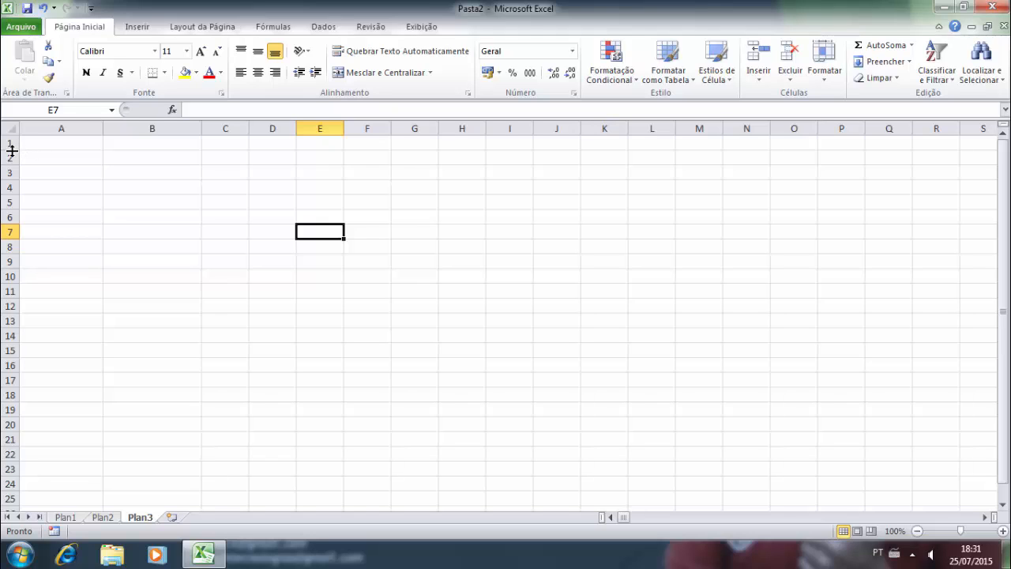
drag(12, 150, 13, 151)
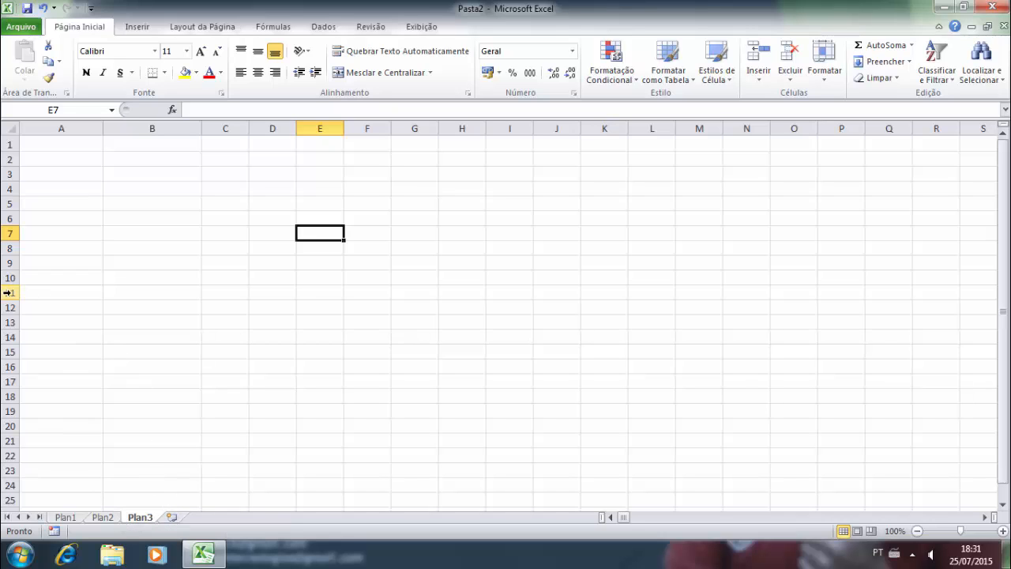
- Select the entire rows 2 and 3, followed by the entire columns B, C and D, one at a time
click(6, 159)
click(9, 174)
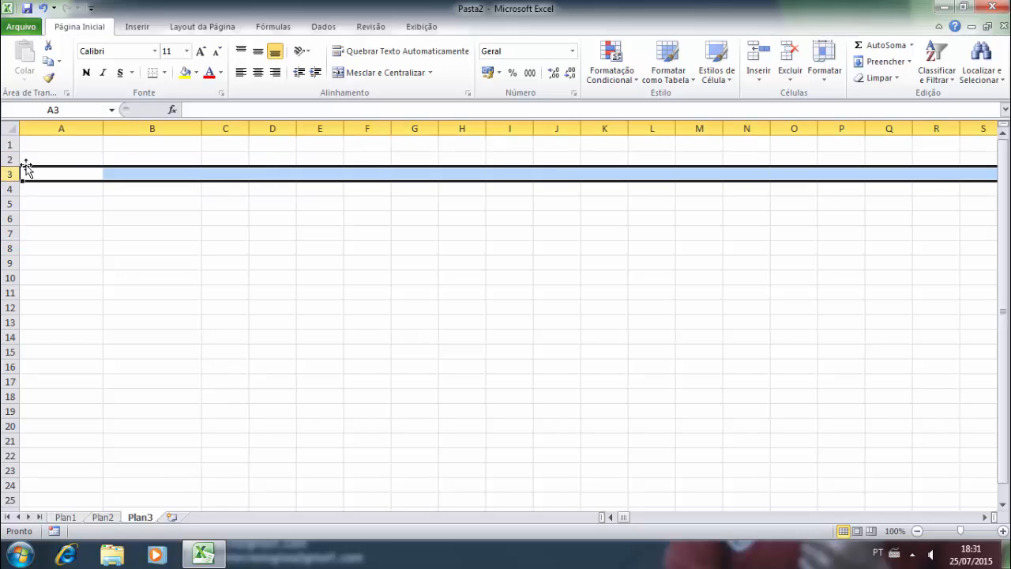
click(133, 127)
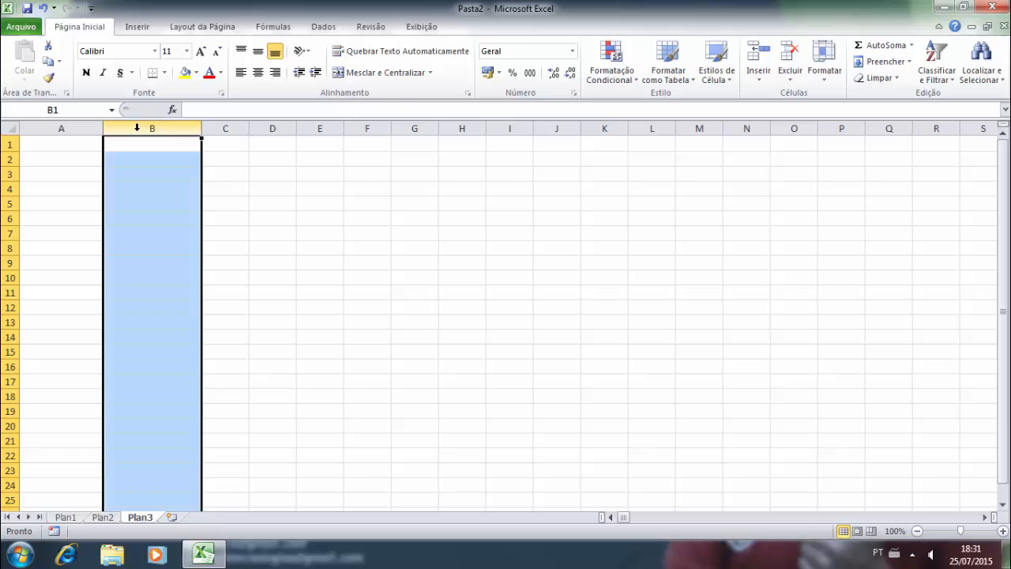
click(226, 127)
click(269, 127)
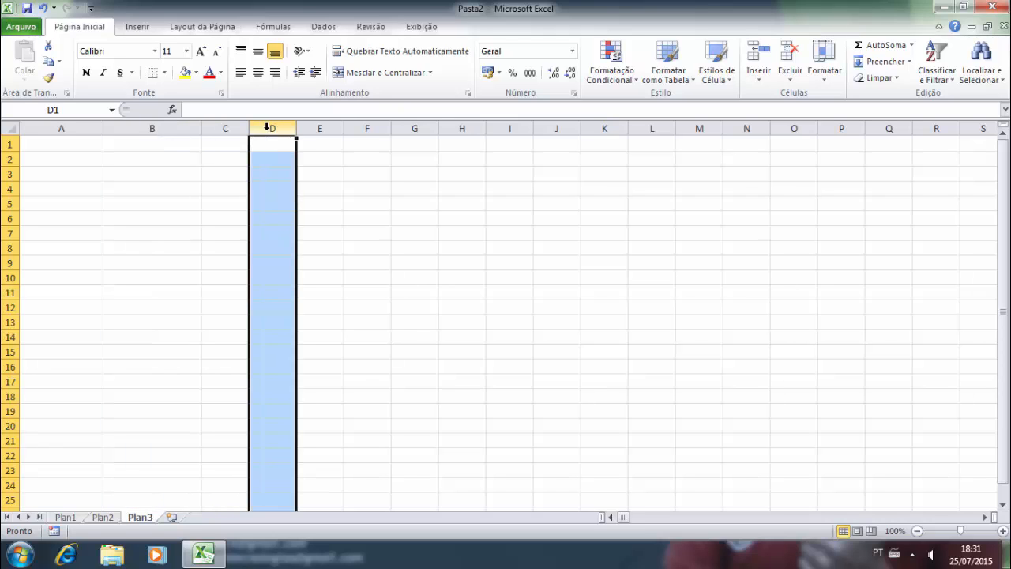
- Select the cells F9, G8, B5 and B7 one after another
click(365, 262)
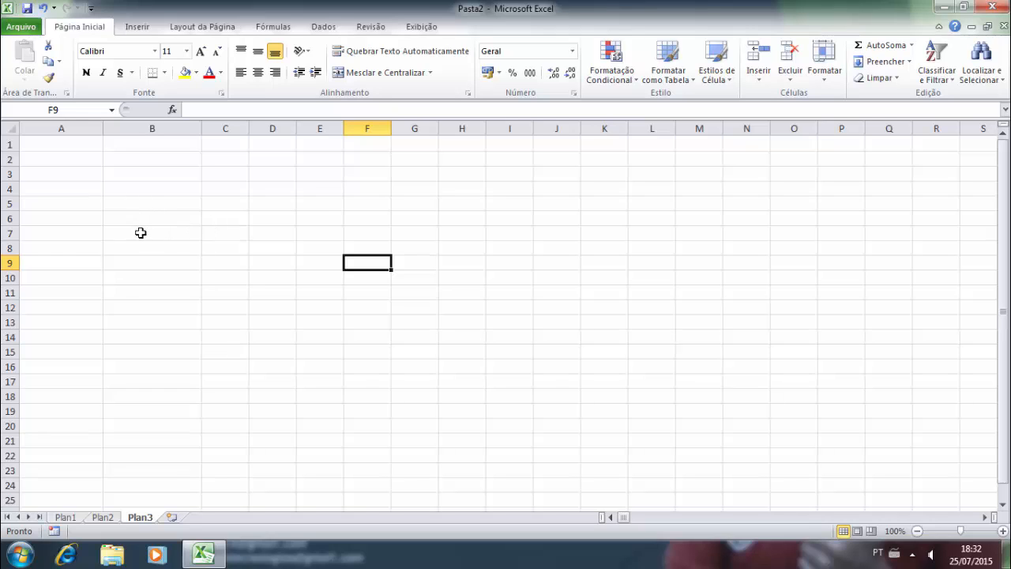
click(428, 249)
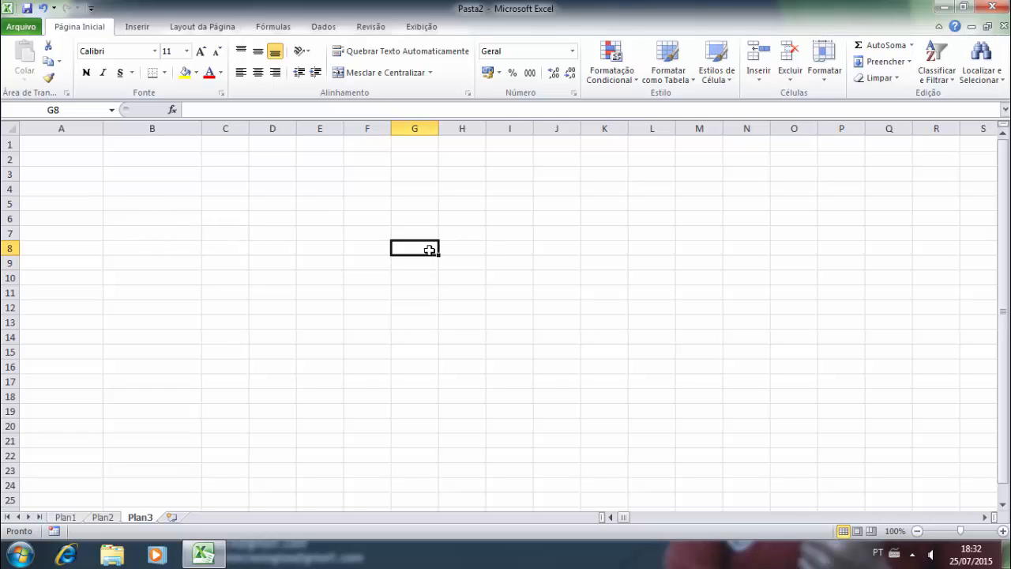
click(184, 203)
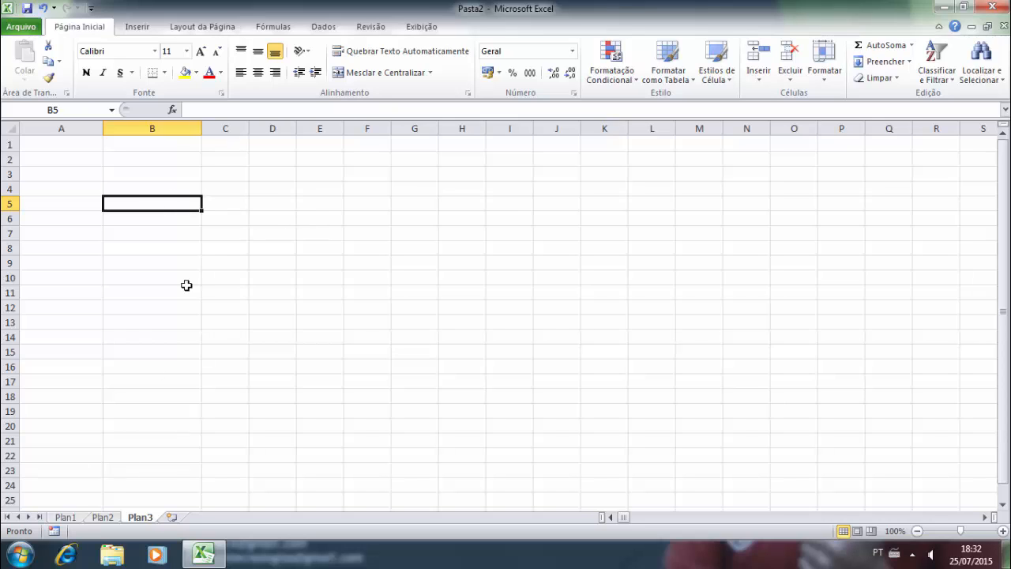
click(165, 232)
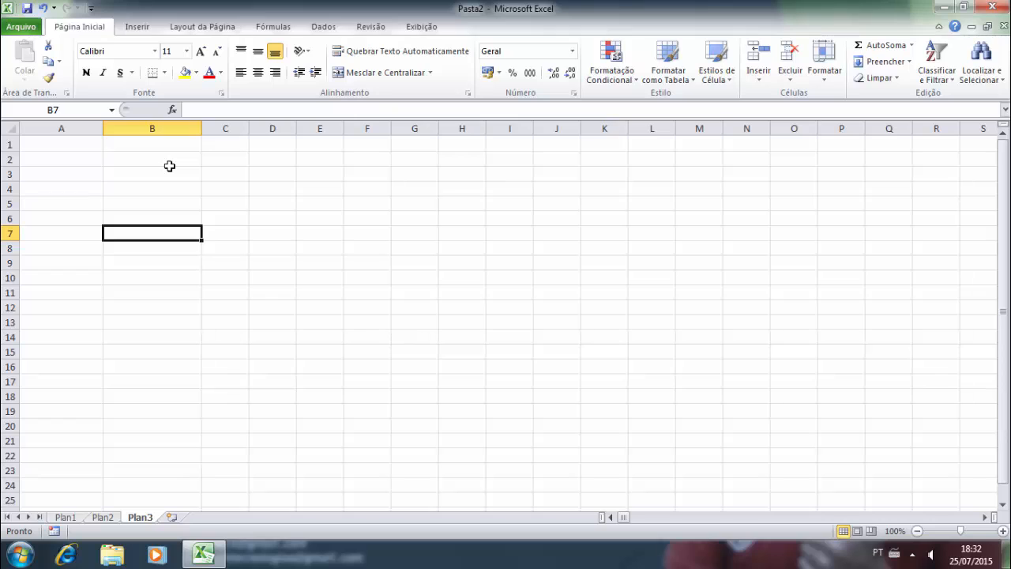
text(texto)
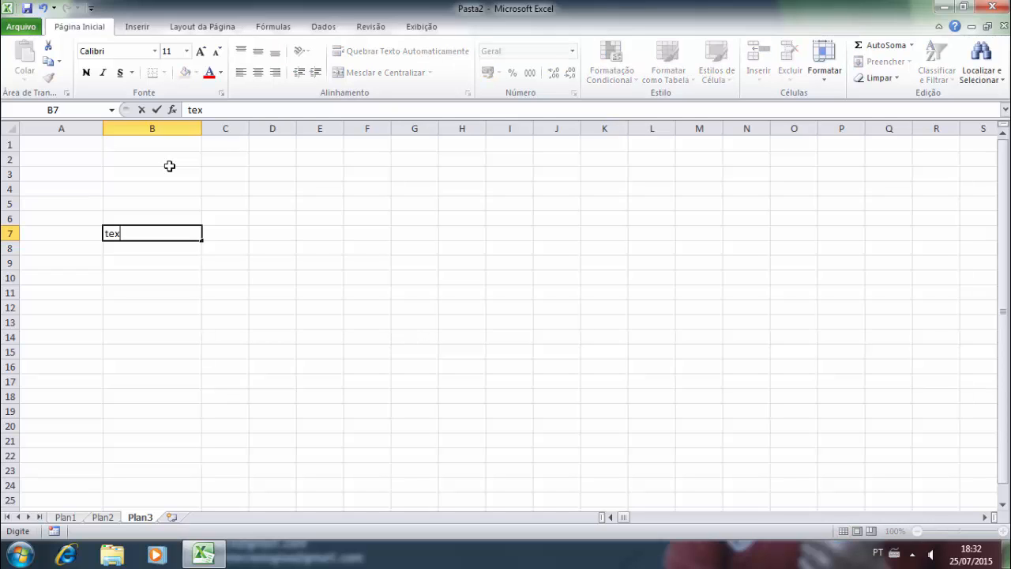
key(BackSpace)
key(BackSpace)
key(BackSpace)
key(BackSpace)
key(BackSpace)
- Enter "TEXTO QUALQUER" in cell B7 and move to B9
text(TEXTO QUALQUER)
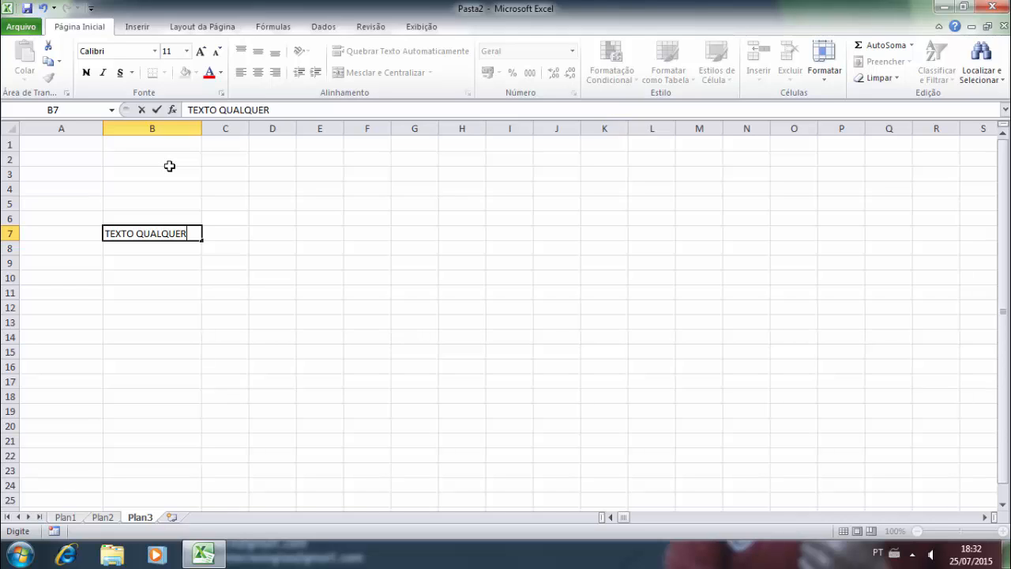
click(164, 259)
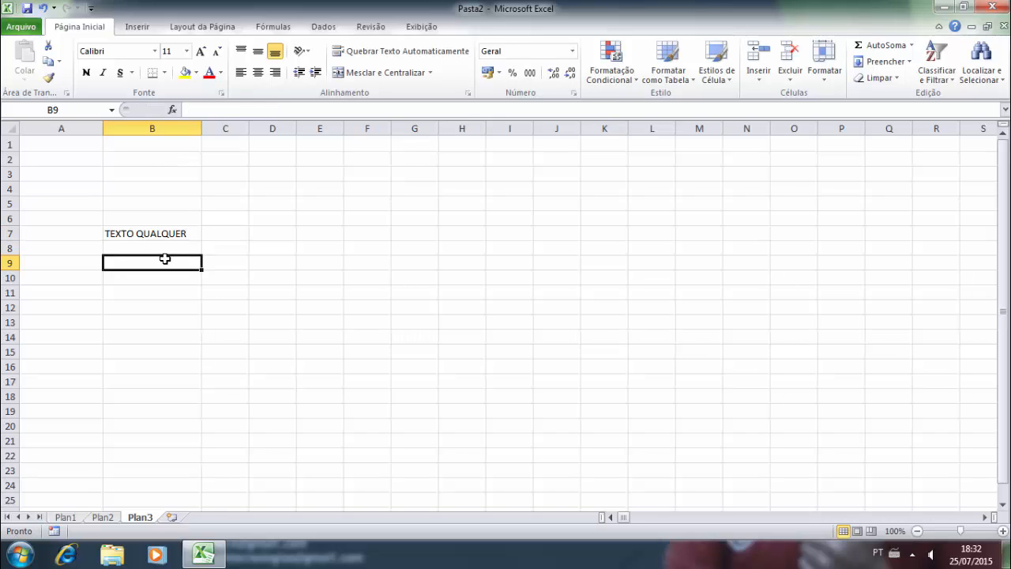
- Enter the numbers 125, 258 and 1 in cells B9, B10 and B11
text(125)
click(150, 281)
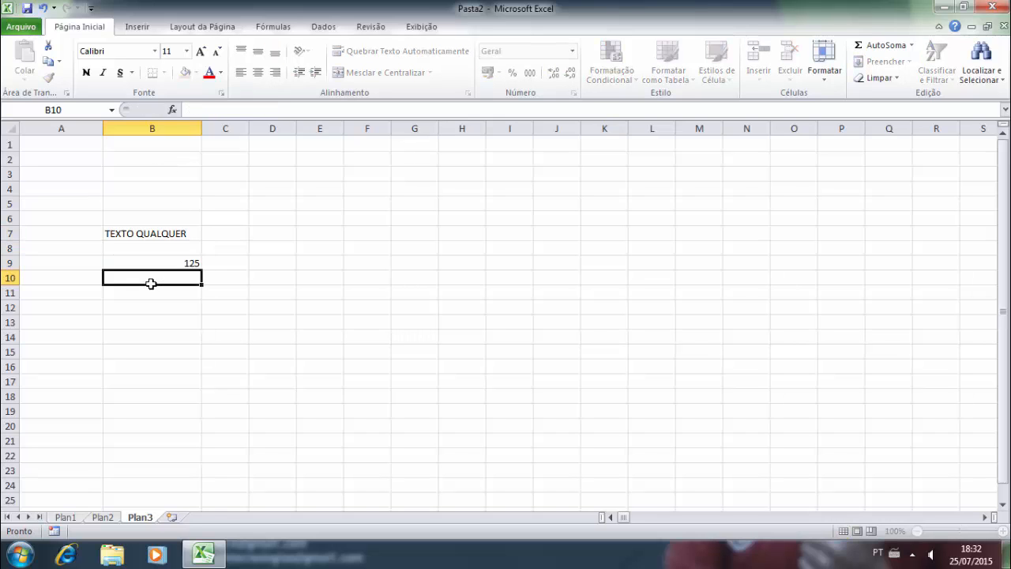
text(258)
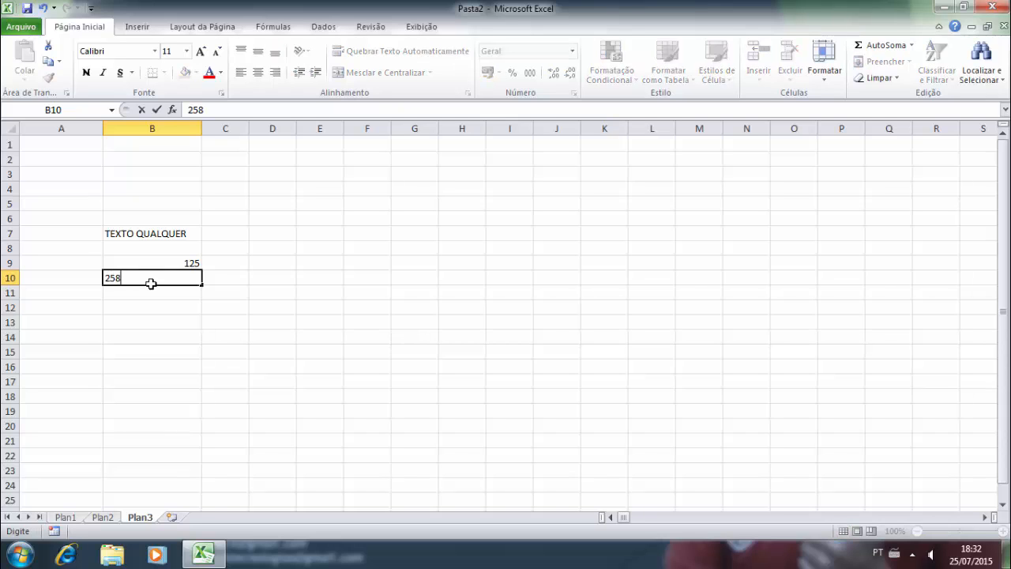
key(Return)
text(1)
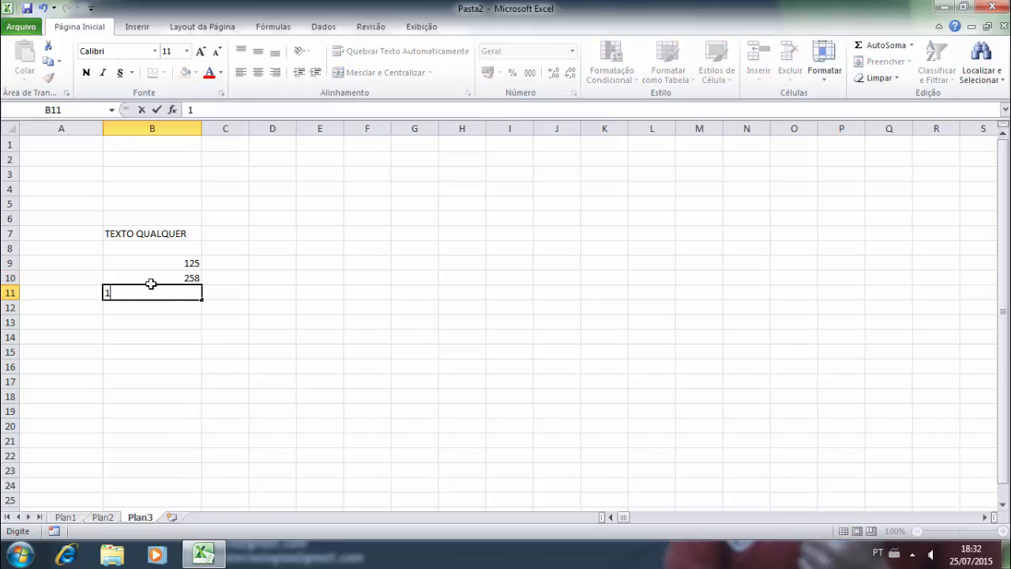
key(Return)
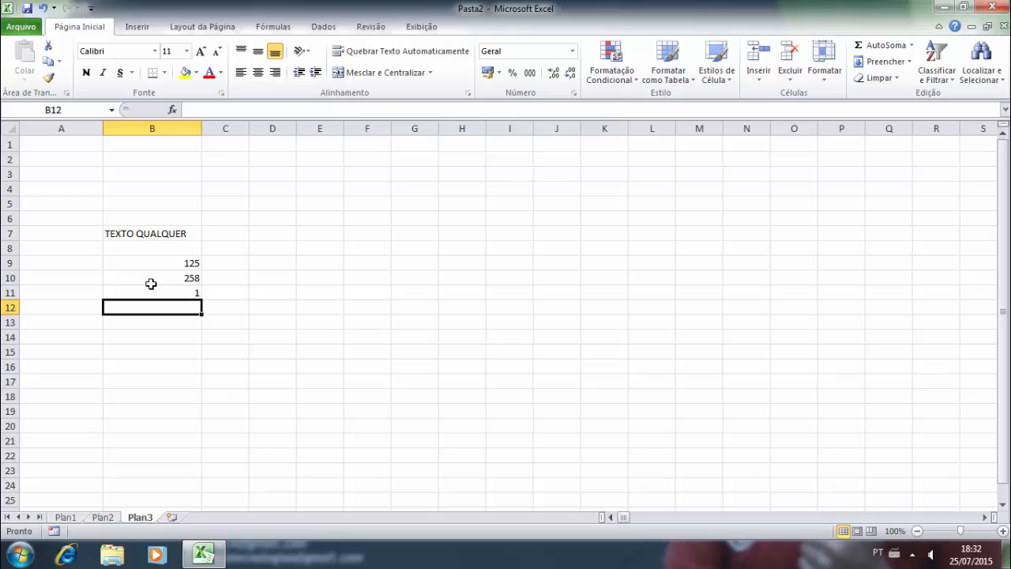
- Enter the date 12/12/2014 in B12, the time 8:54 in B13 and the percentage 5% in B14
text(12/)
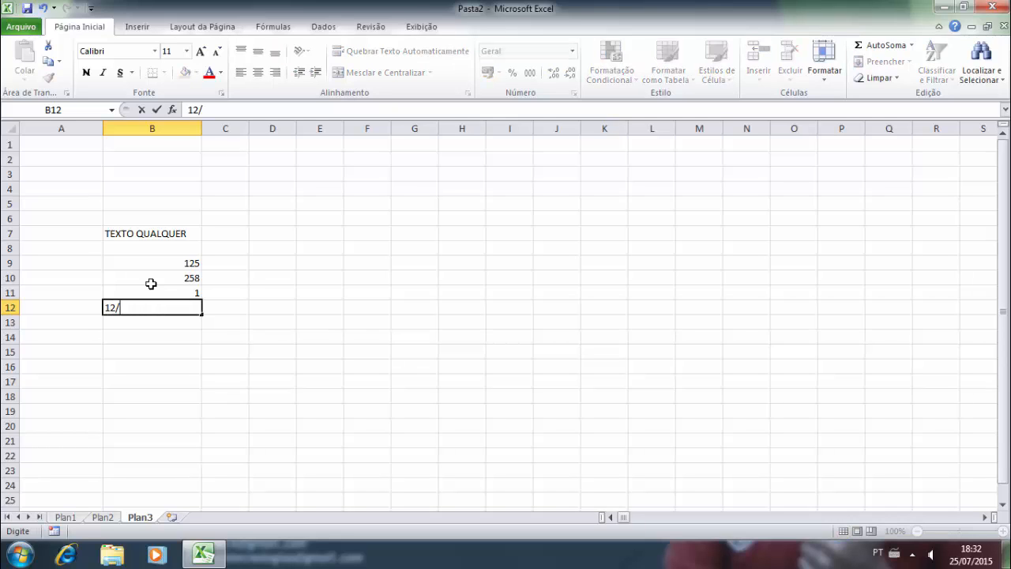
text(12/2014)
key(Return)
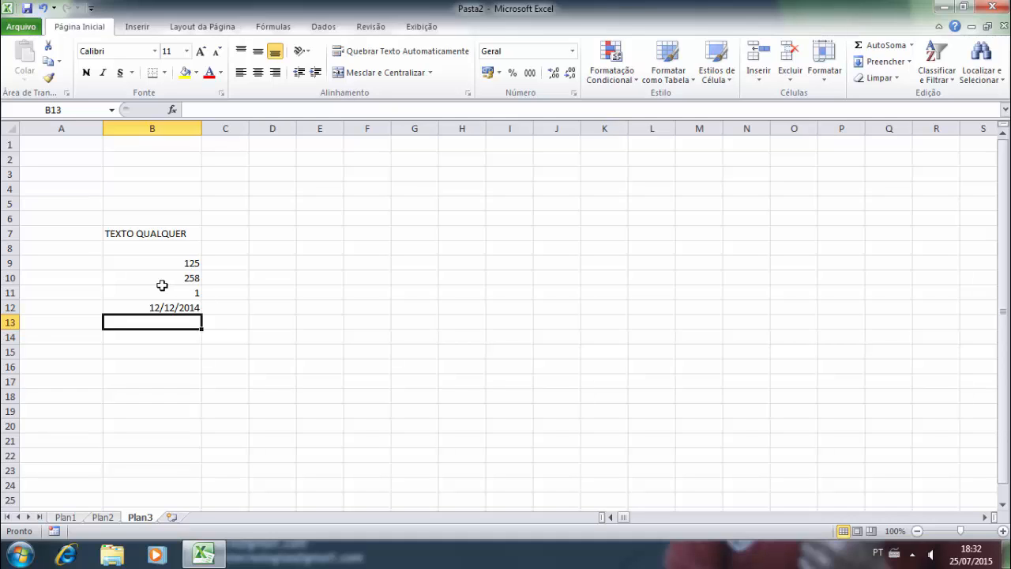
text(8)
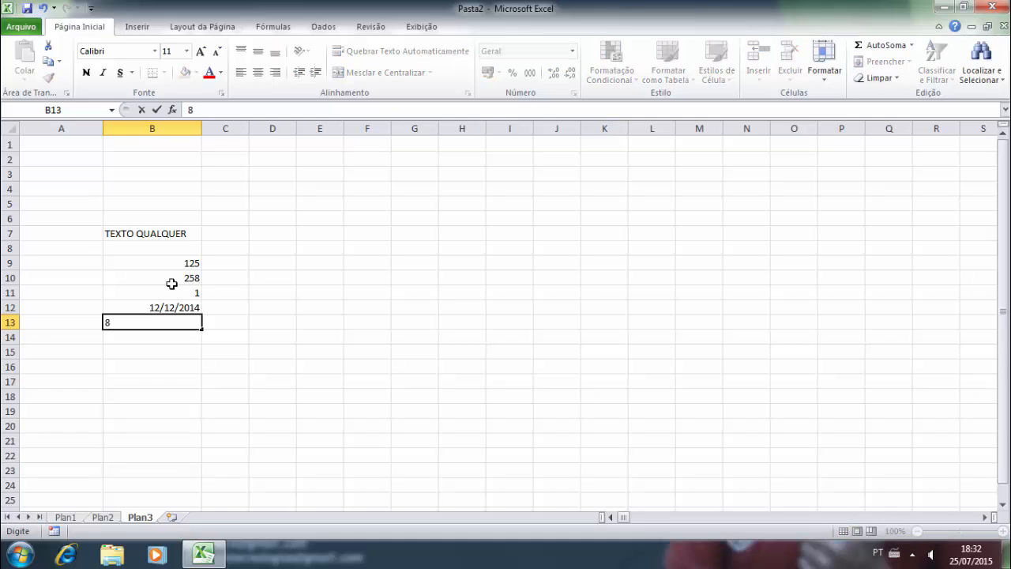
text(:54)
key(Return)
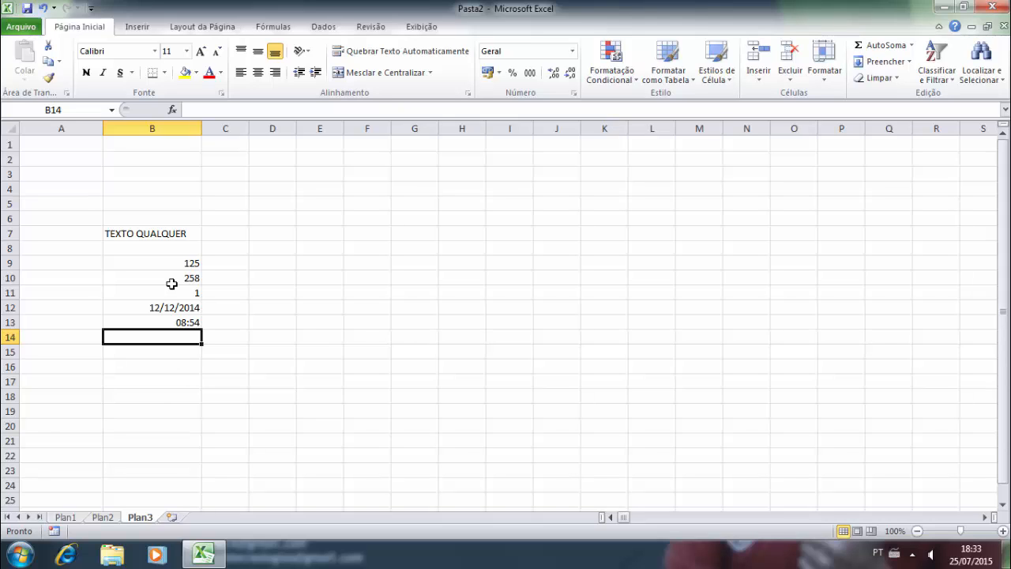
text(5)
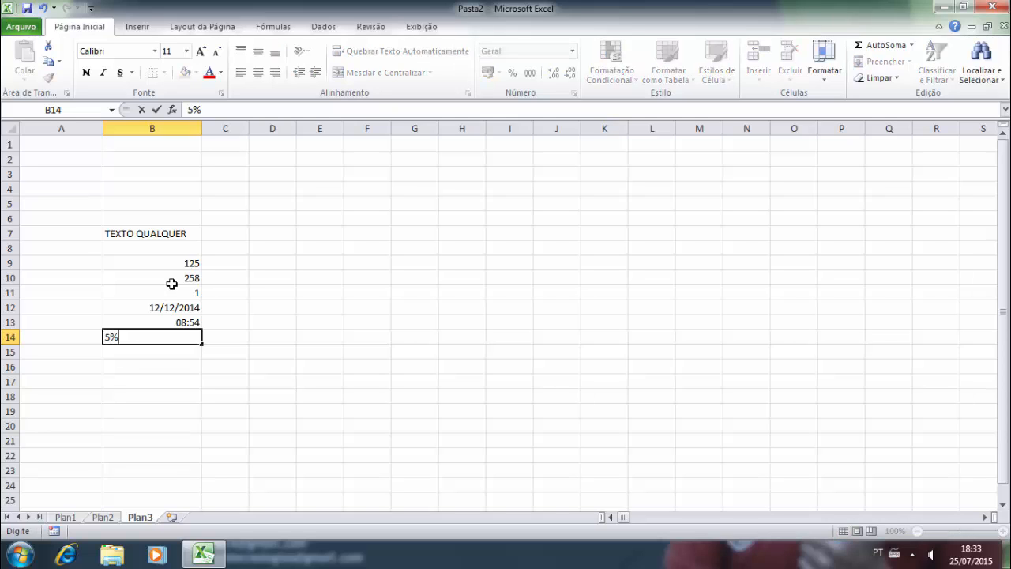
key(Return)
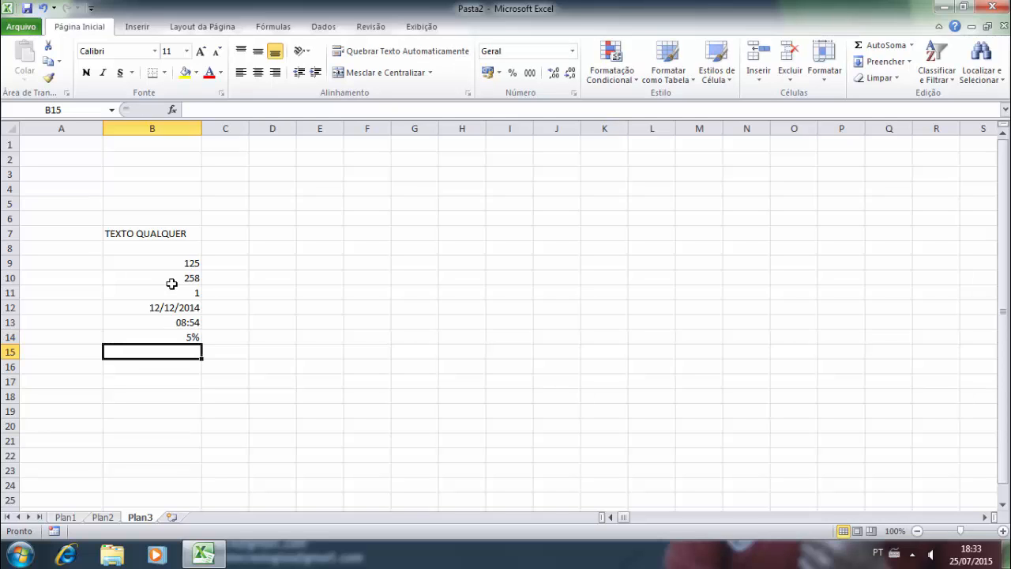
- Select the cells B7, B10, B13 and B17 one after another
click(163, 234)
click(172, 275)
click(173, 325)
click(184, 378)
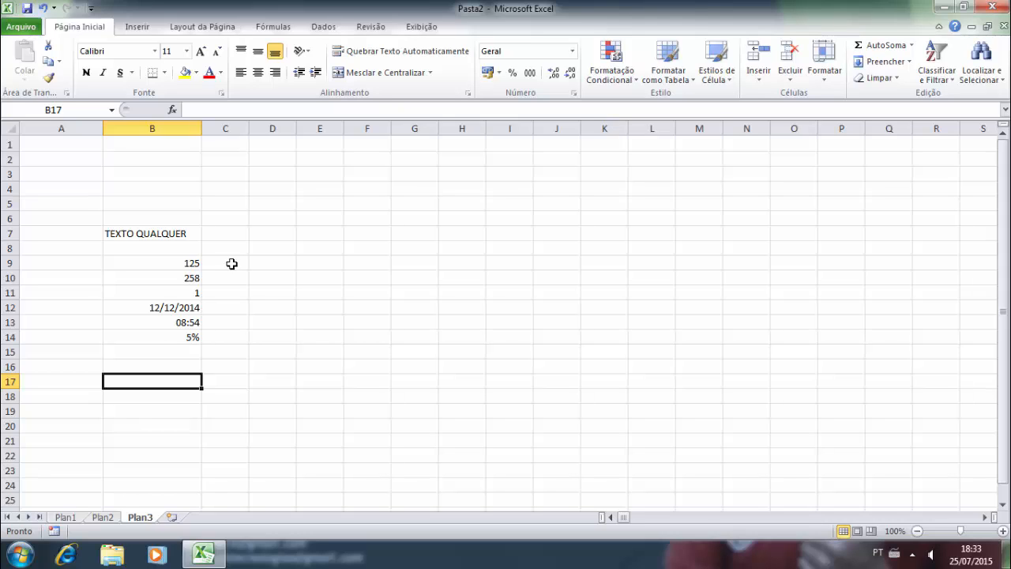
- Move the active cell up from B17 to B10, around row 13 to C13 and A13, up to B7 and down to B11
key(Up)
key(Up)
key(Up)
key(Up)
key(Up)
key(Up)
key(Up)
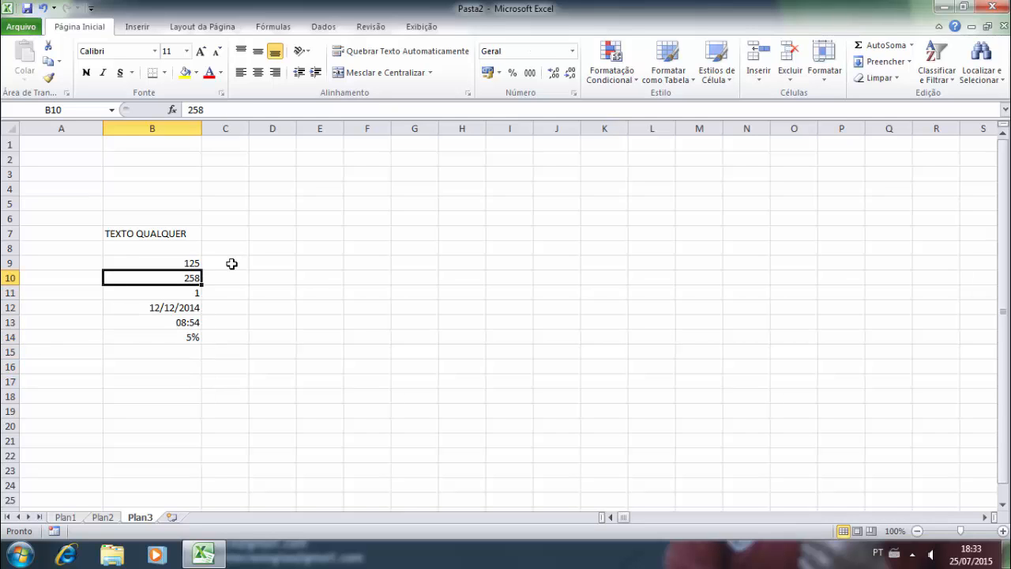
key(Down)
key(Down)
key(Down)
key(Right)
key(Left)
key(Left)
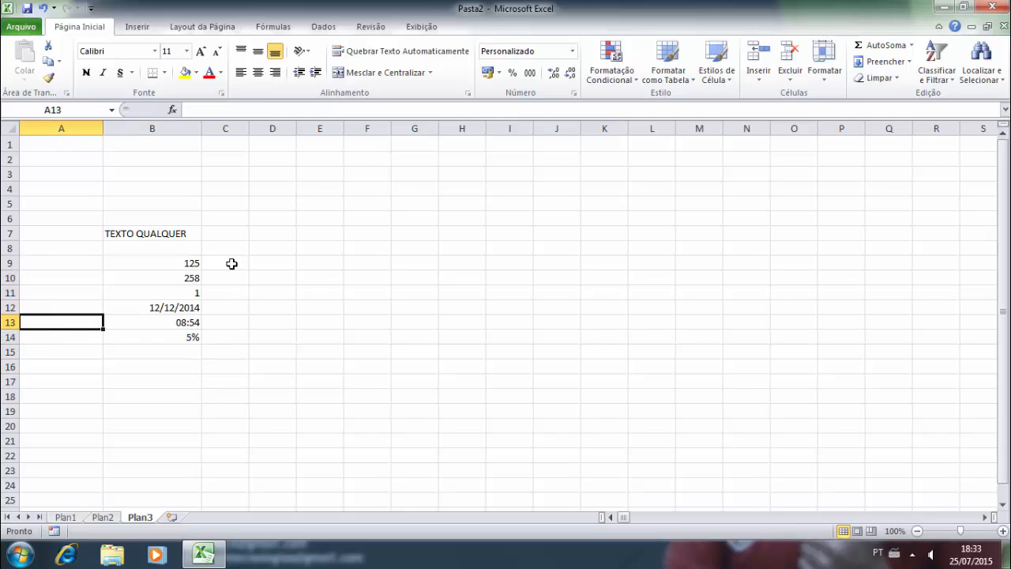
key(Right)
key(Up)
key(Up)
key(Up)
key(Up)
key(Up)
key(Up)
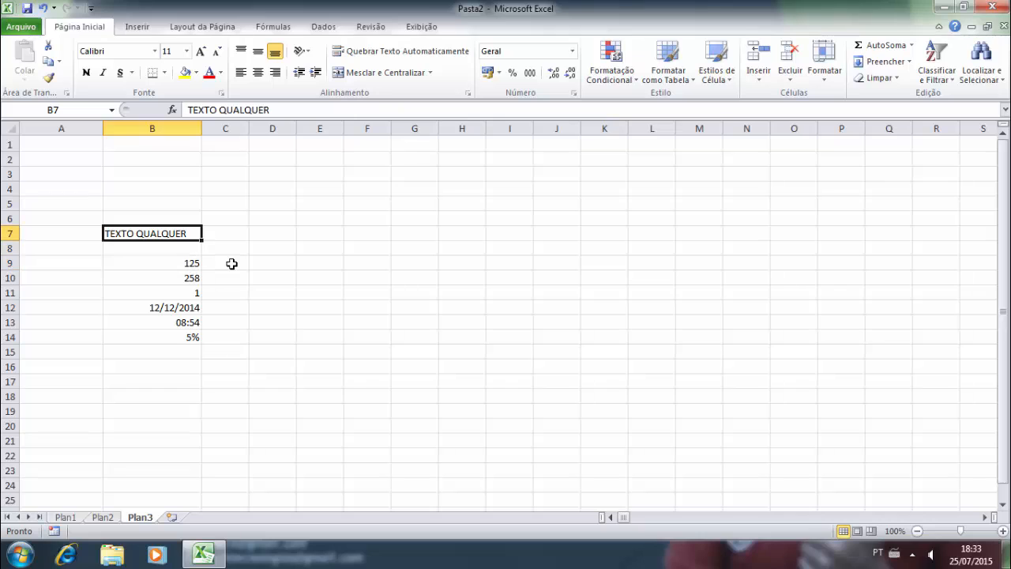
key(Down)
key(Down)
key(Down)
key(Down)
- Return to cell B7 and extend its text to "TEXTO QUALQUER UM" in the formula bar
key(Up)
key(Up)
key(Up)
key(Up)
click(273, 110)
key(BackSpace)
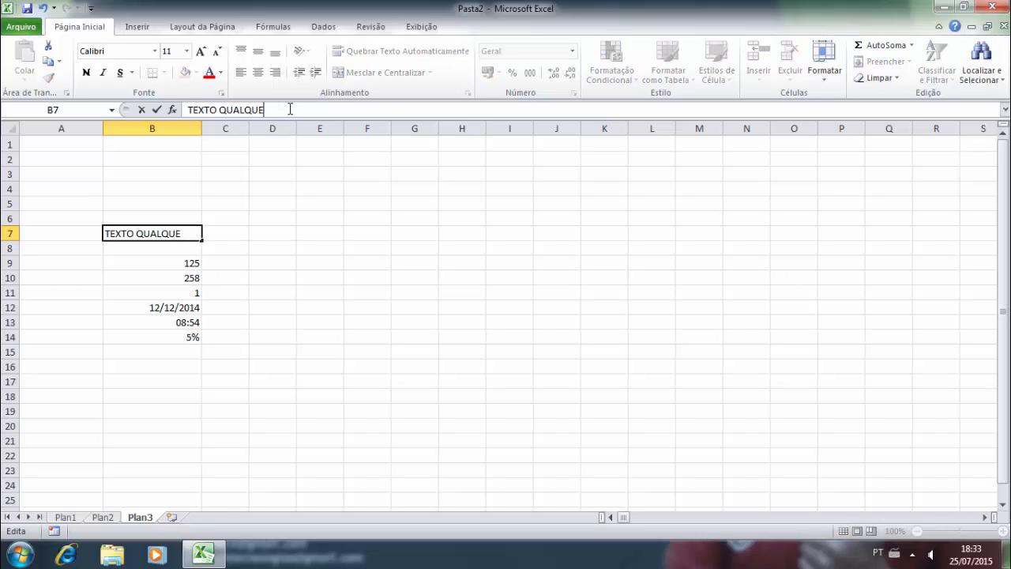
text(R UM)
key(Return)
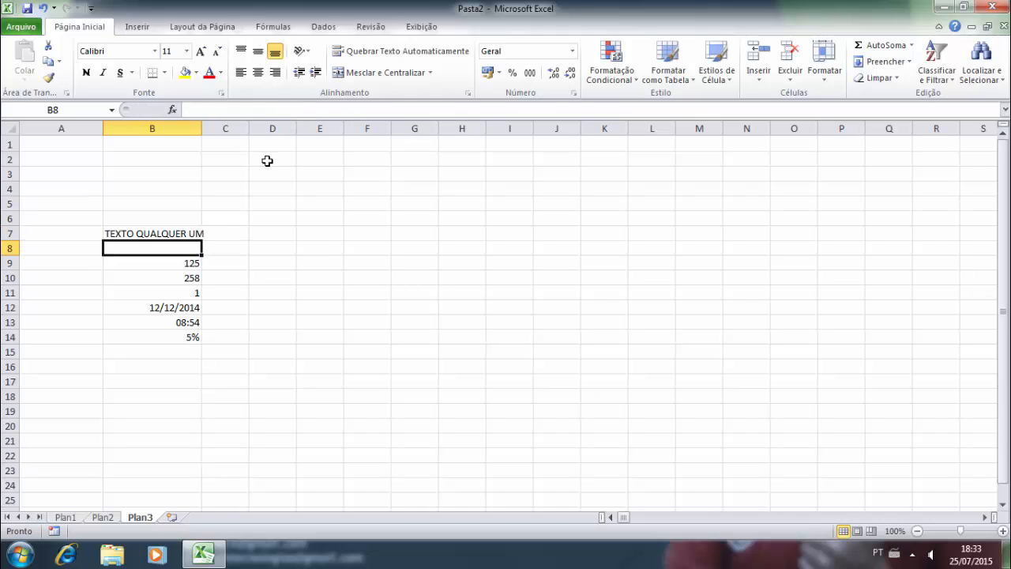
- Edit cell B7 directly in the sheet so that its text reads "TEXTO QUALQUER UM TEXTO"
click(152, 233)
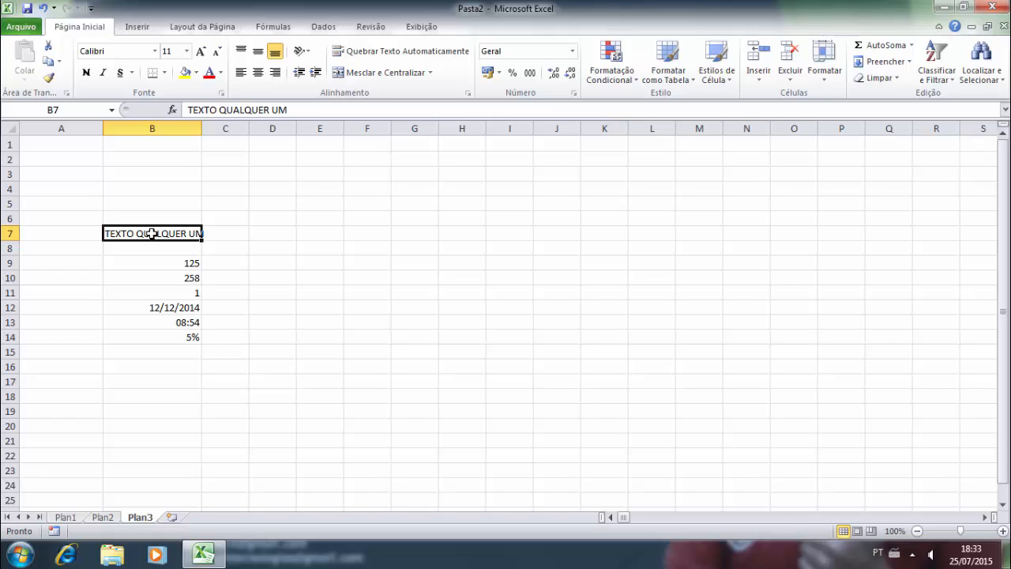
double_click(152, 233)
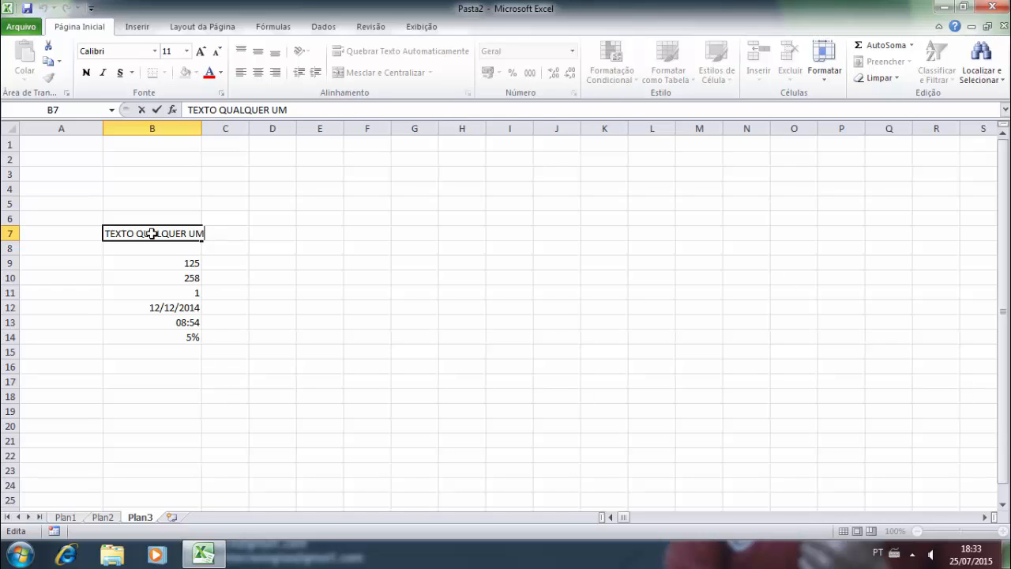
text(TEXTO)
key(Return)
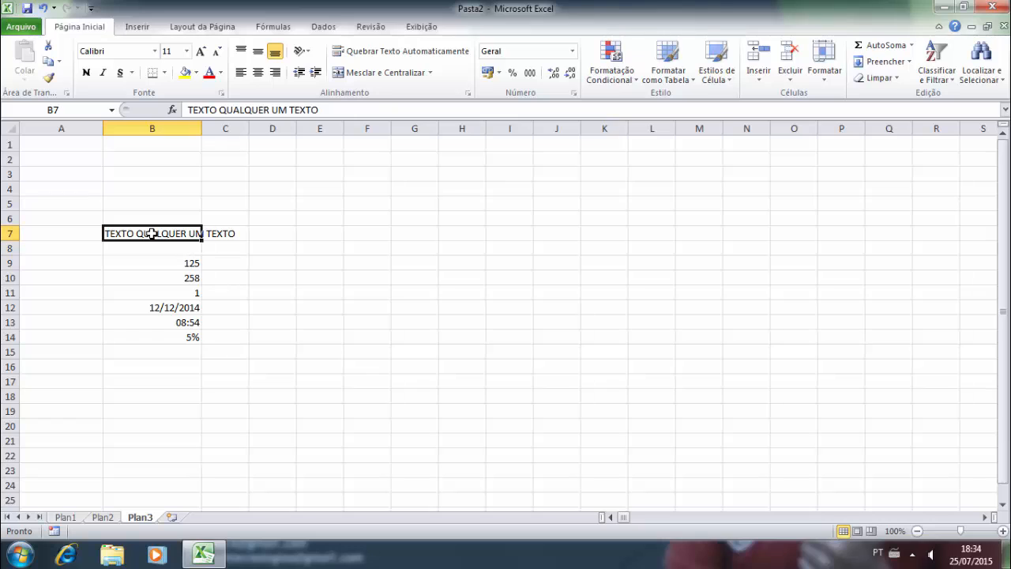
click(151, 235)
click(152, 251)
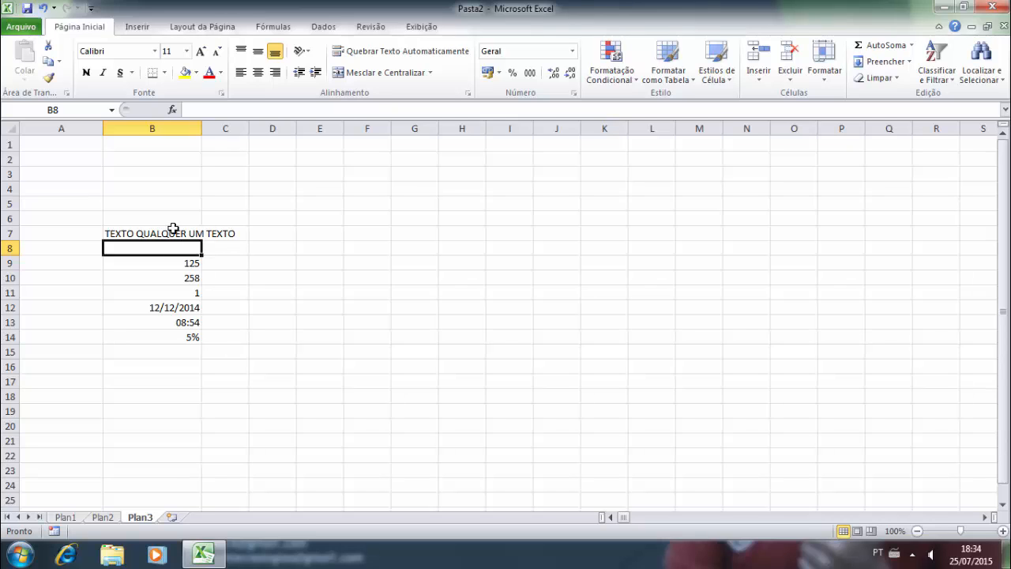
- Enter "TEXTO" in cell C7 and compare the contents of C7 and B7
click(227, 235)
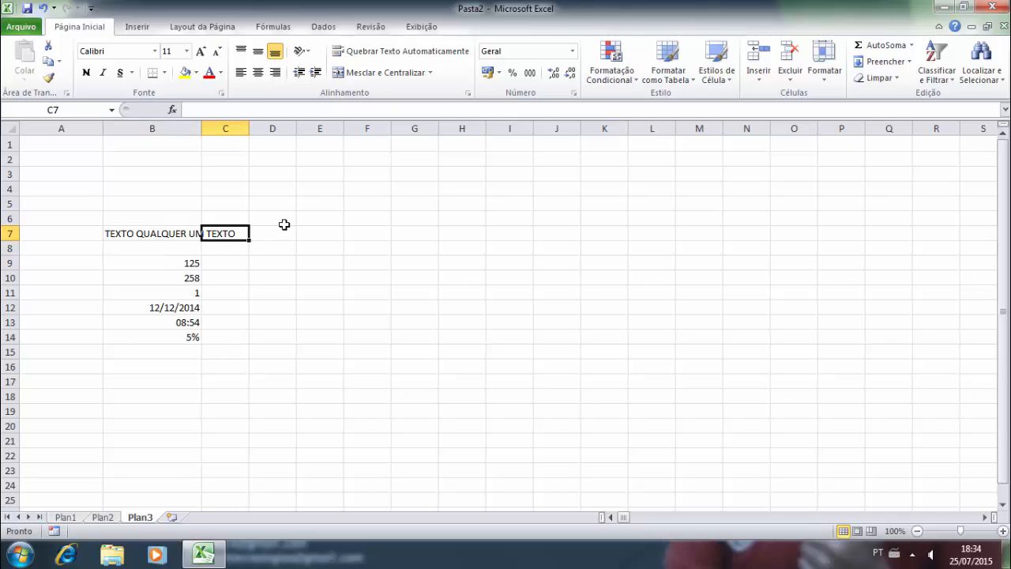
text(TEXTO)
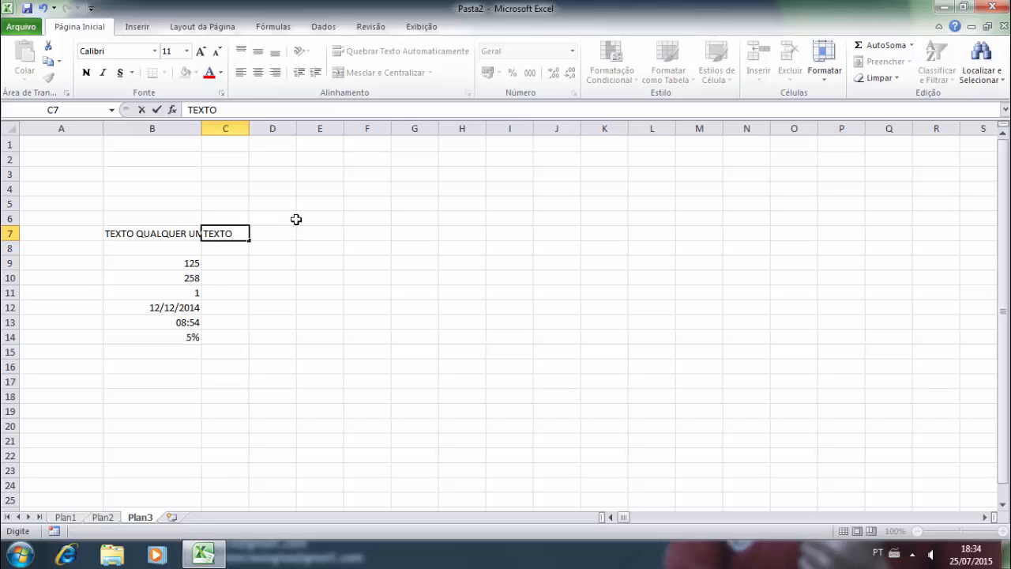
key(Escape)
click(295, 219)
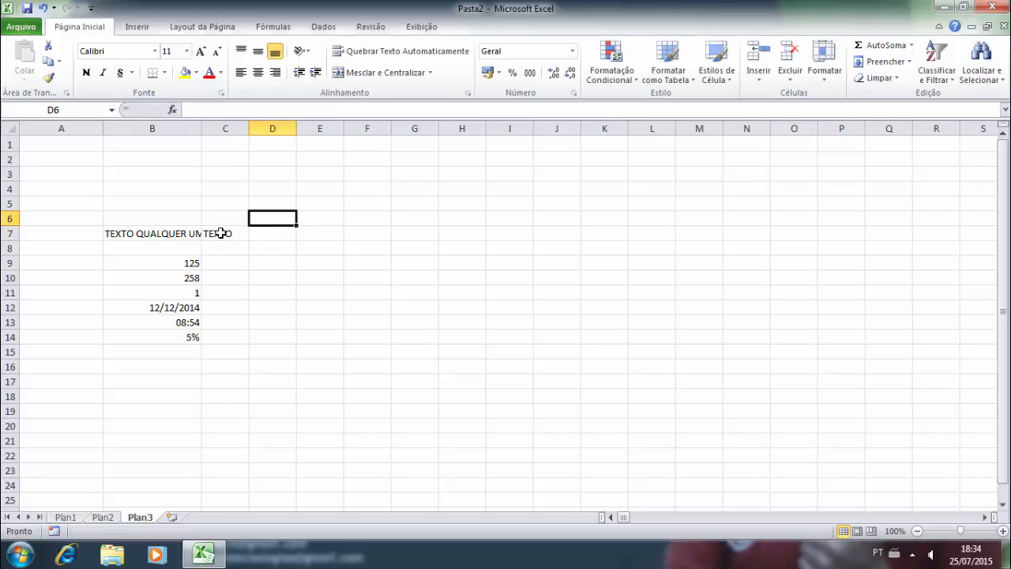
click(222, 233)
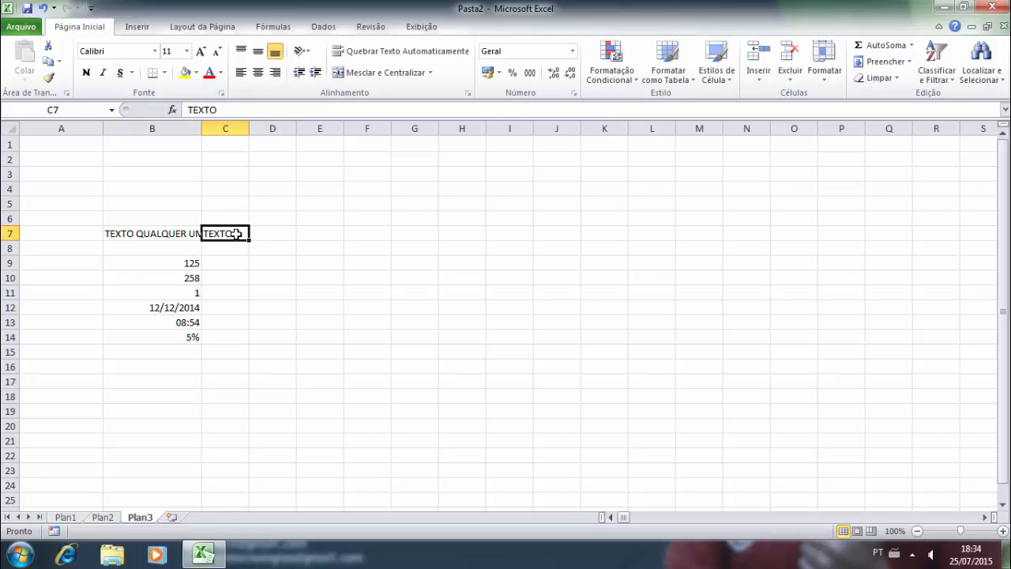
click(170, 234)
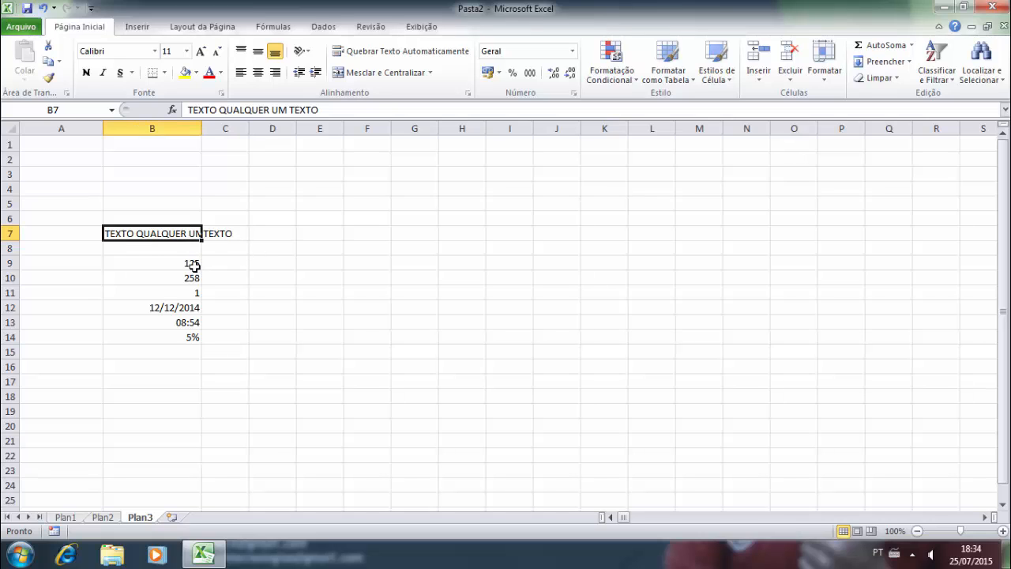
click(242, 292)
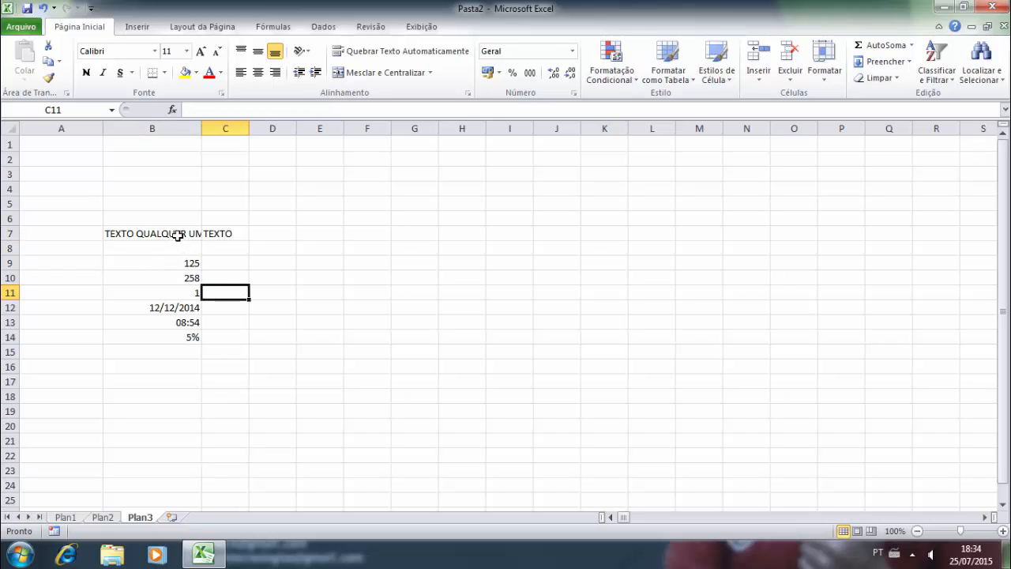
- Narrow column B slightly and autofit its width to the text in B7
click(175, 233)
mouse_move(202, 132)
mouse_down()
mouse_move(228, 129)
mouse_move(187, 129)
mouse_up()
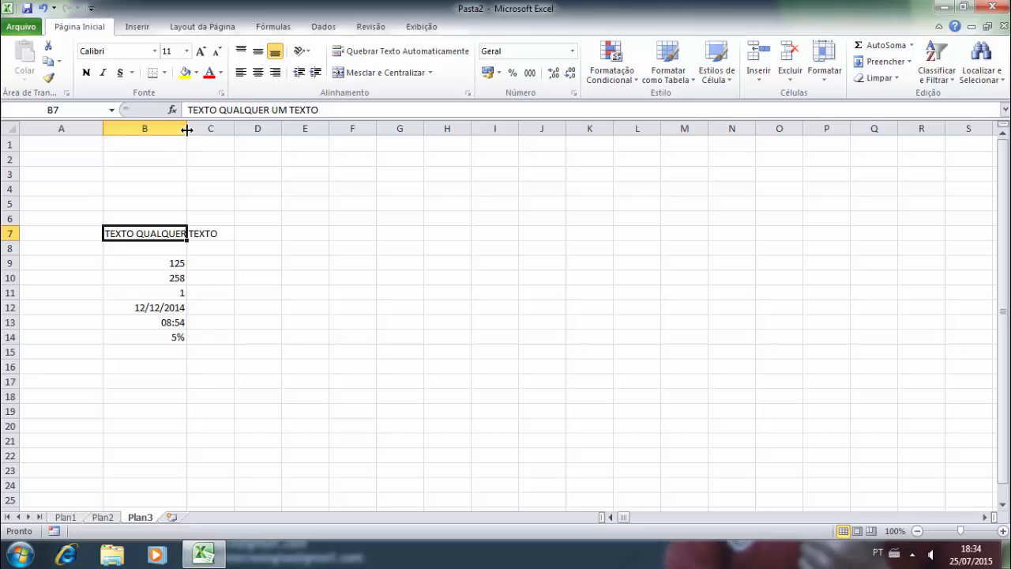
double_click(187, 129)
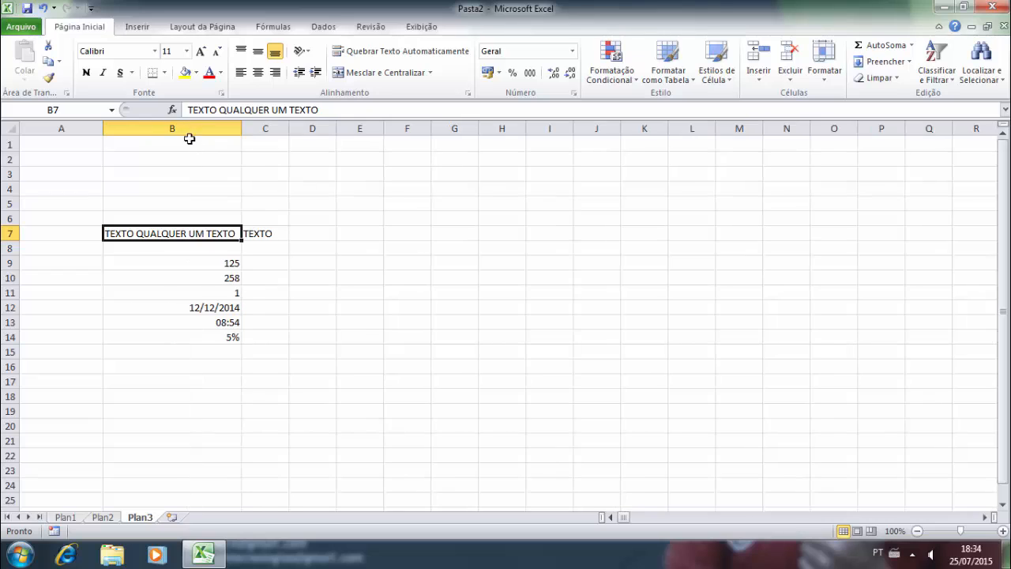
click(297, 249)
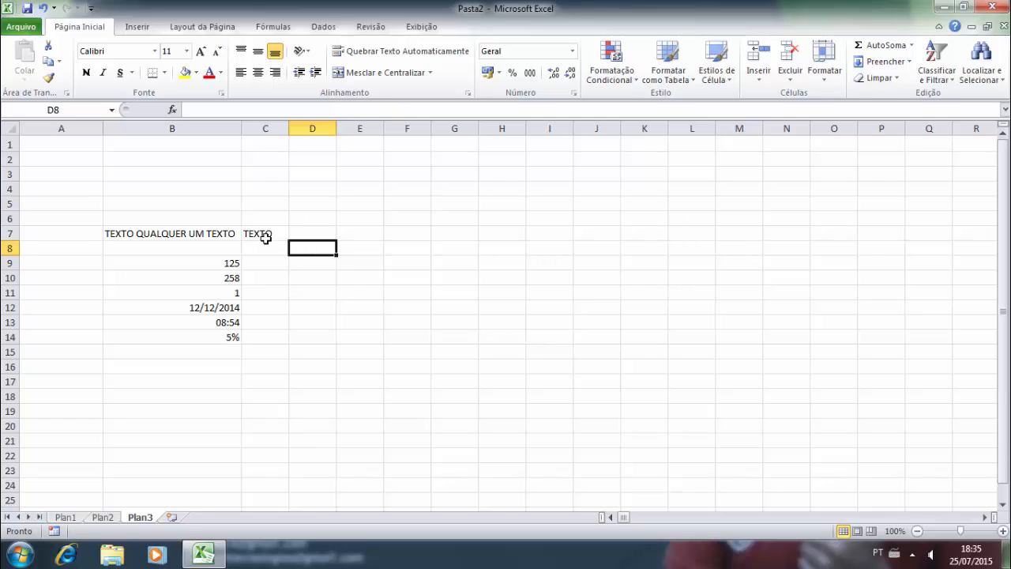
- Delete the text in cell C7 and select cell E7
click(263, 235)
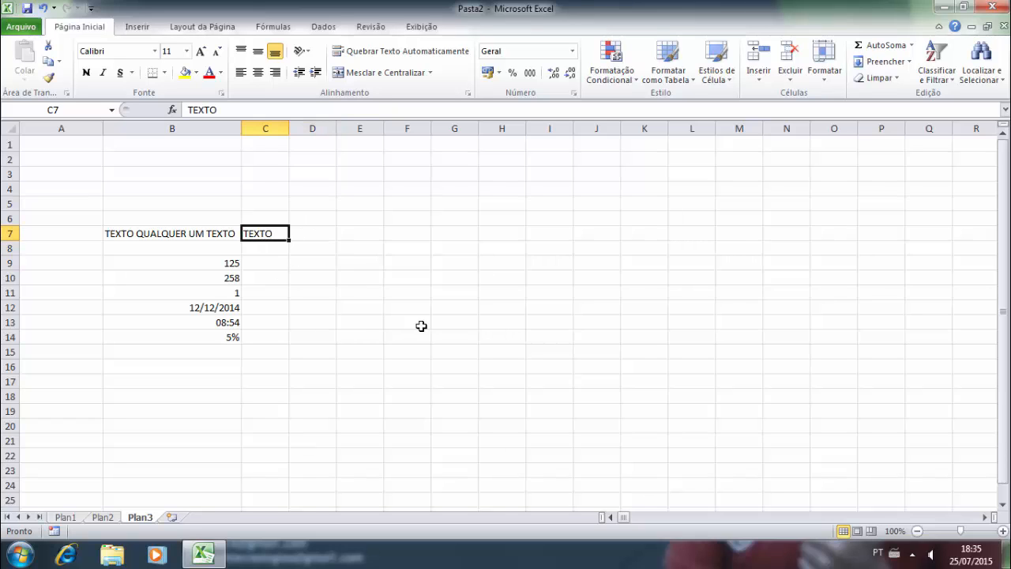
drag(419, 324, 408, 300)
click(272, 235)
key(Delete)
click(341, 239)
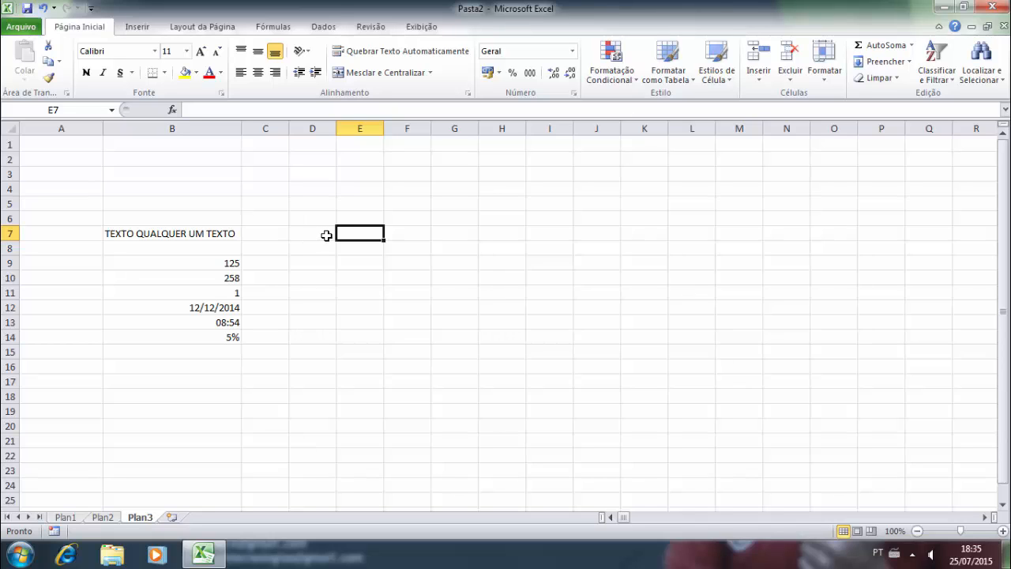
- Examine the list of available number formats without applying one, and select cell B9
click(572, 52)
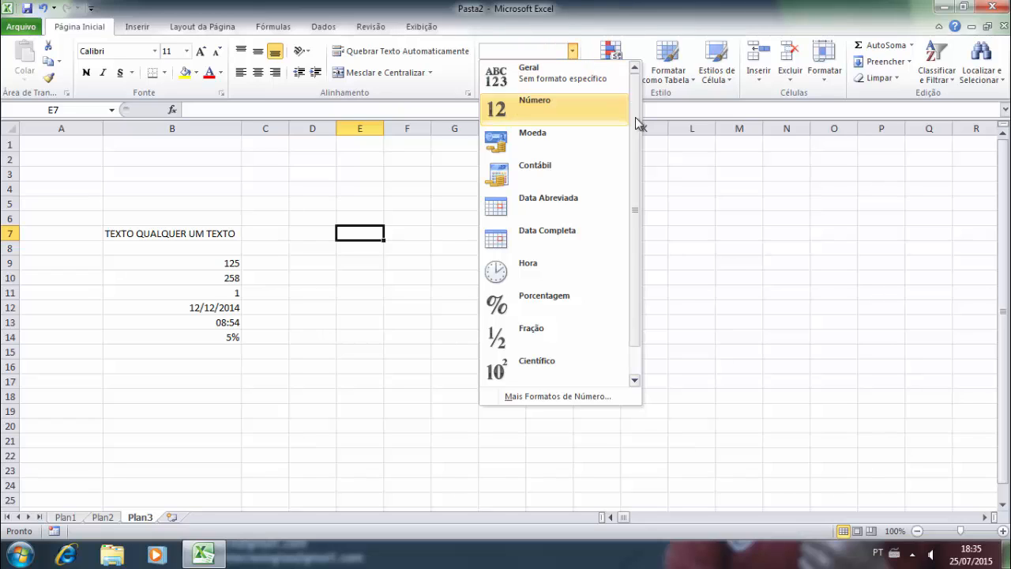
drag(632, 132, 637, 186)
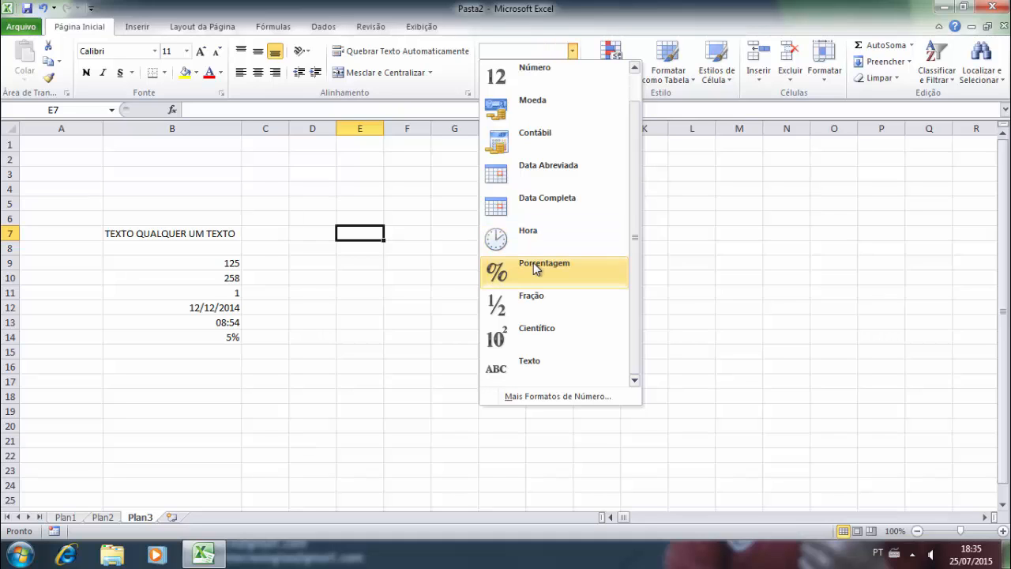
click(374, 159)
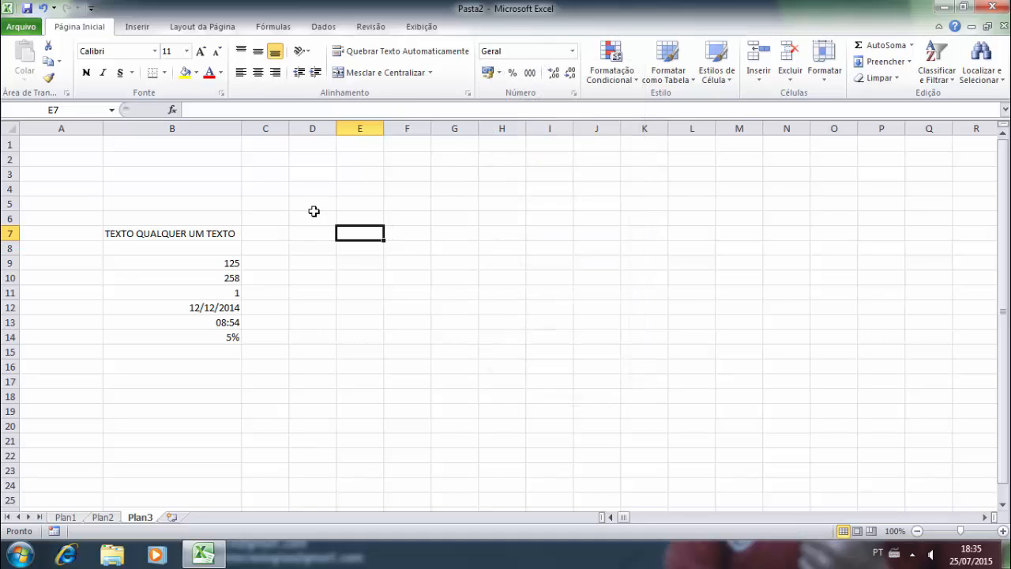
click(214, 274)
click(214, 264)
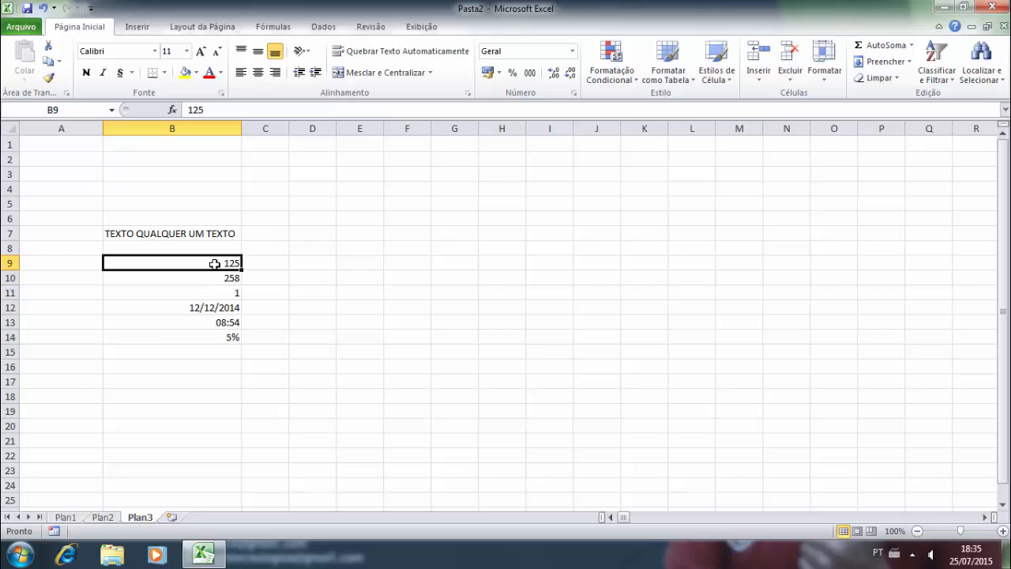
- Check the number formats of the time and percentage cells, and format the time in B13 as Hora
click(209, 292)
click(218, 320)
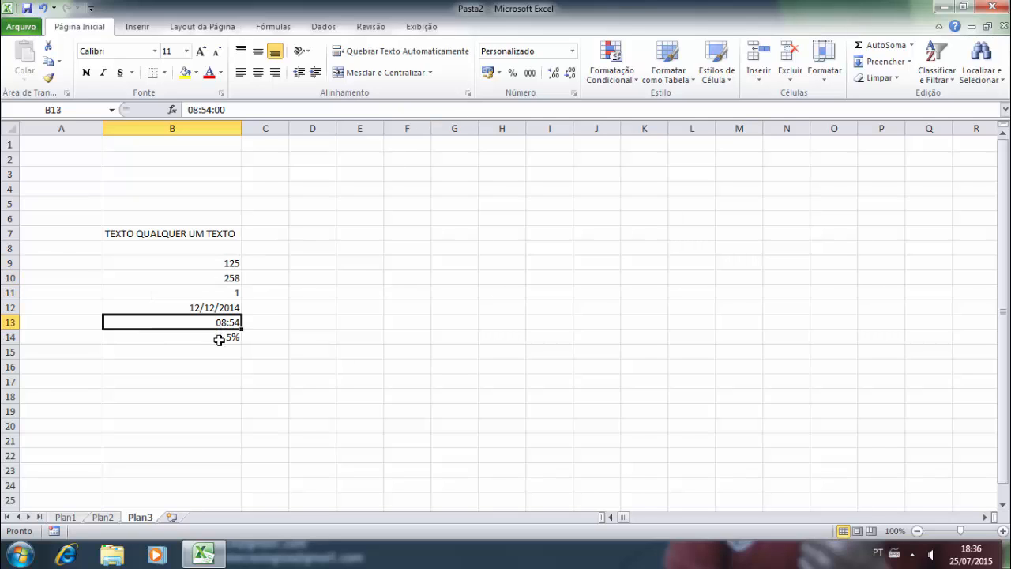
click(223, 336)
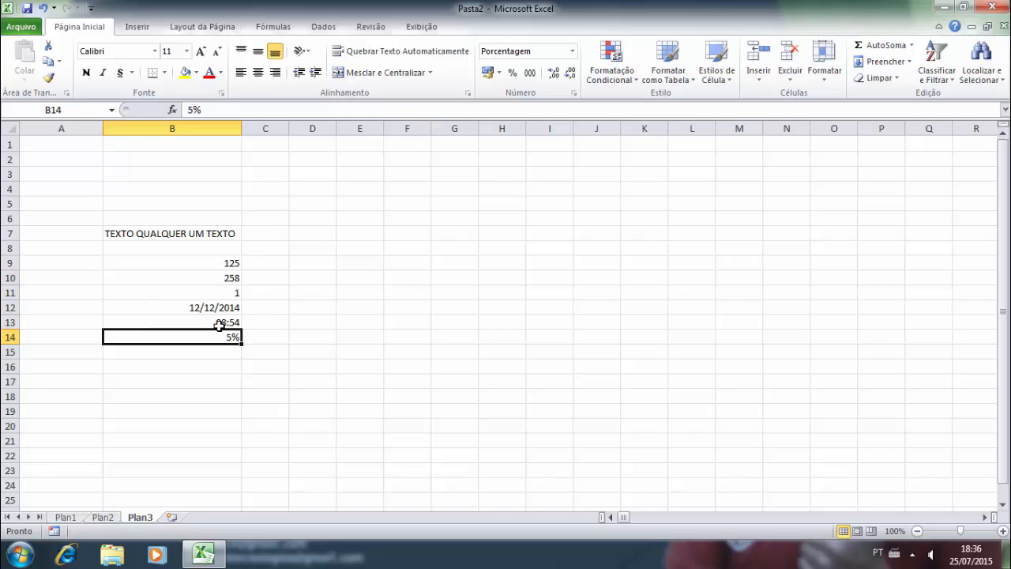
click(220, 324)
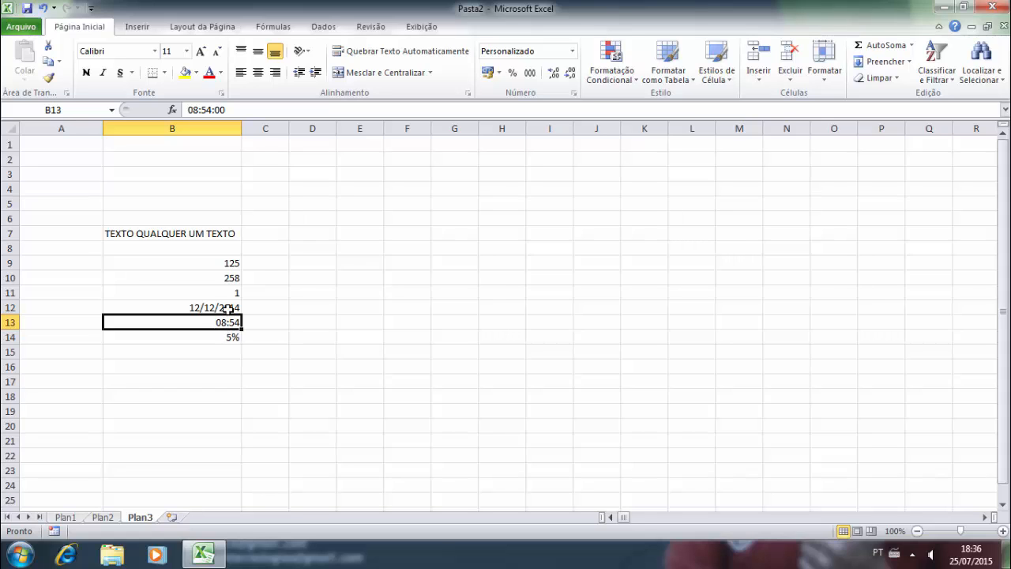
click(572, 50)
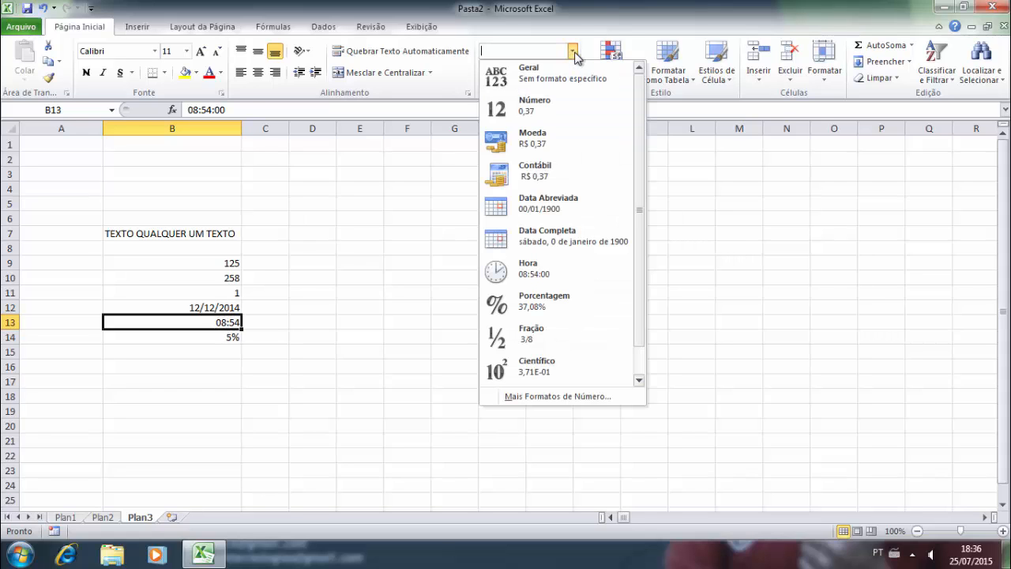
click(541, 268)
- Format the number in B9 as Moeda and the number in B10 as Contábil
click(227, 264)
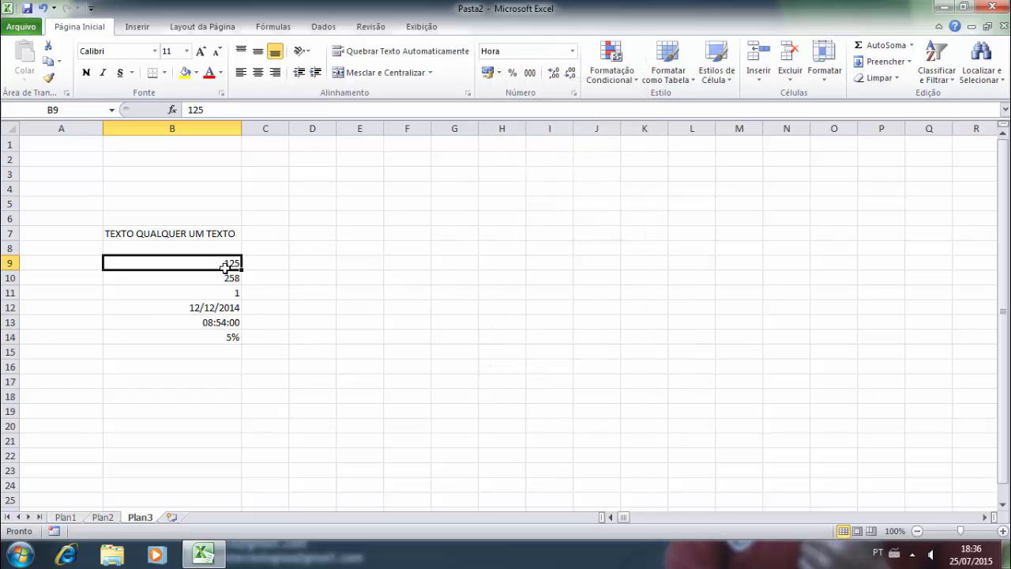
click(572, 51)
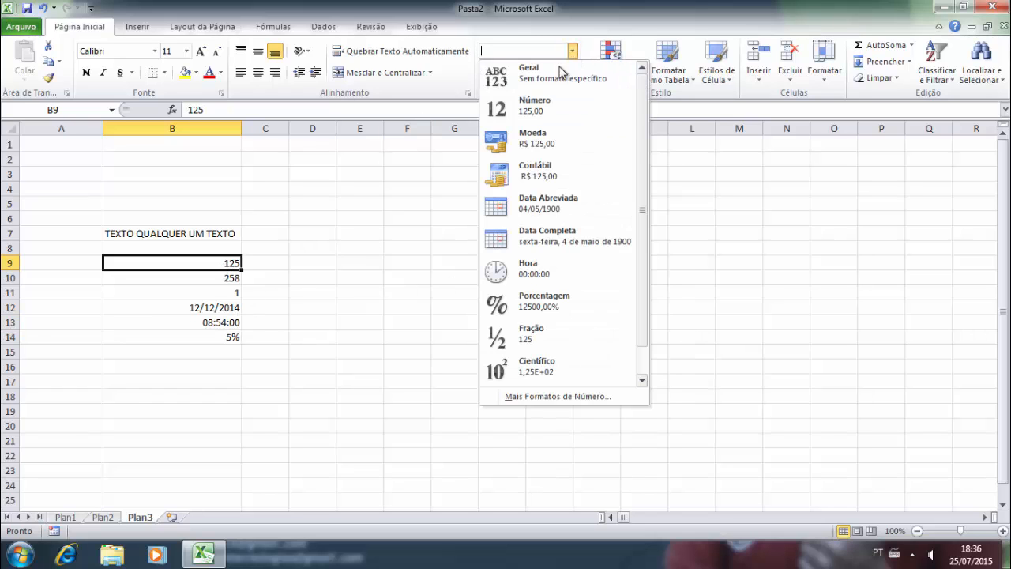
click(523, 138)
click(230, 278)
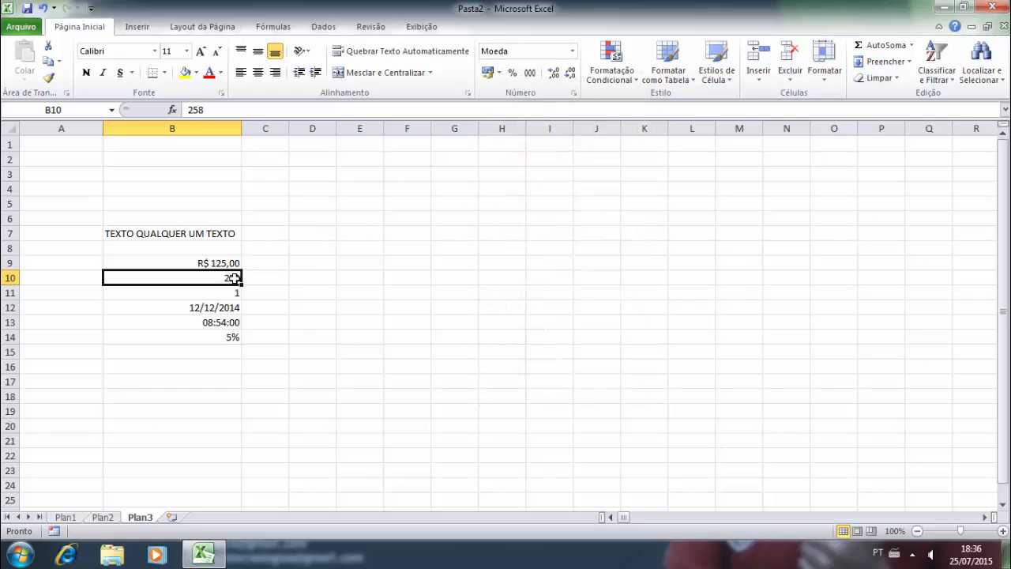
click(572, 51)
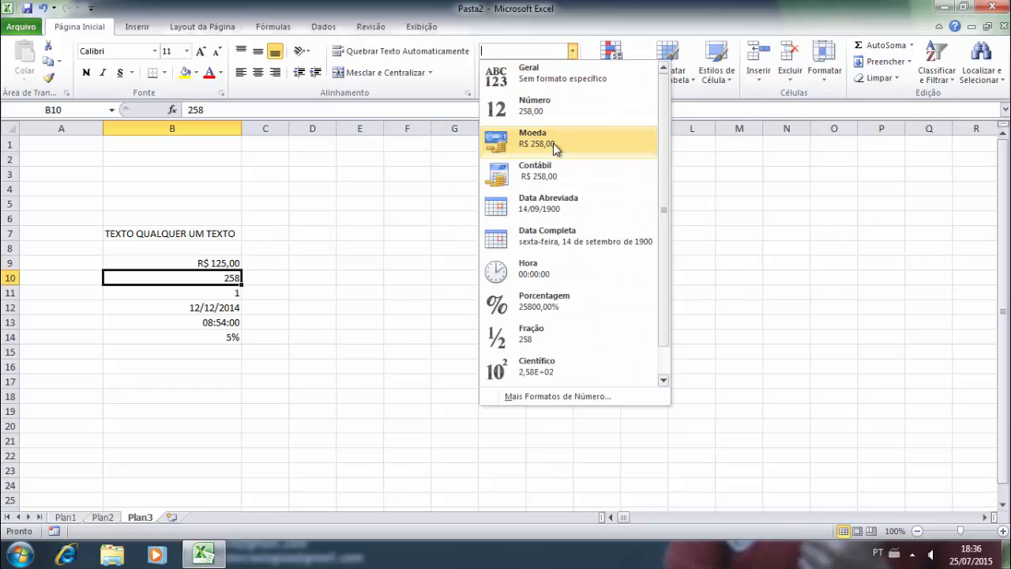
click(524, 174)
click(297, 292)
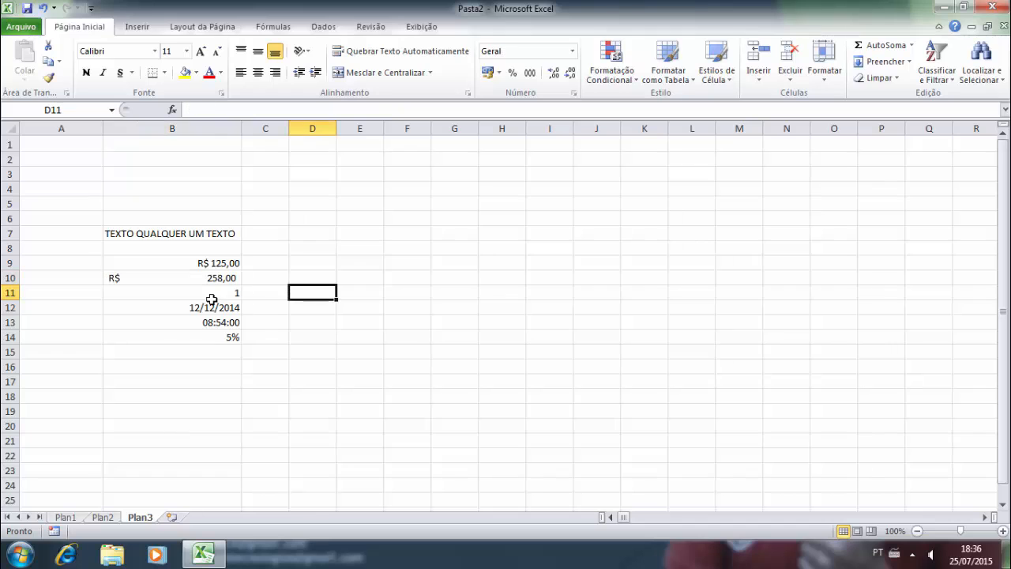
- Format the number in B11 as Porcentagem and the date in B12 as Data Completa
click(210, 294)
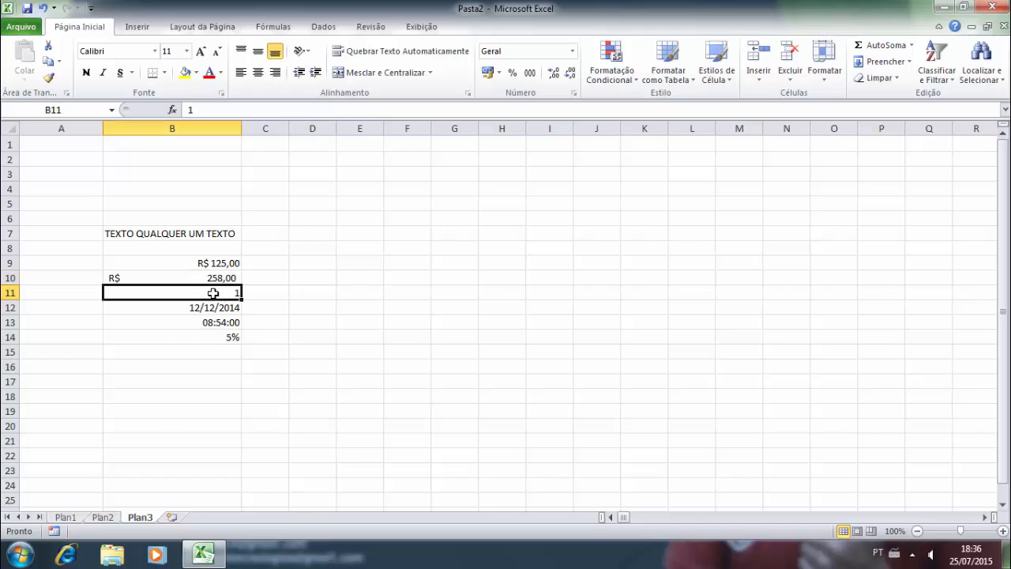
click(572, 50)
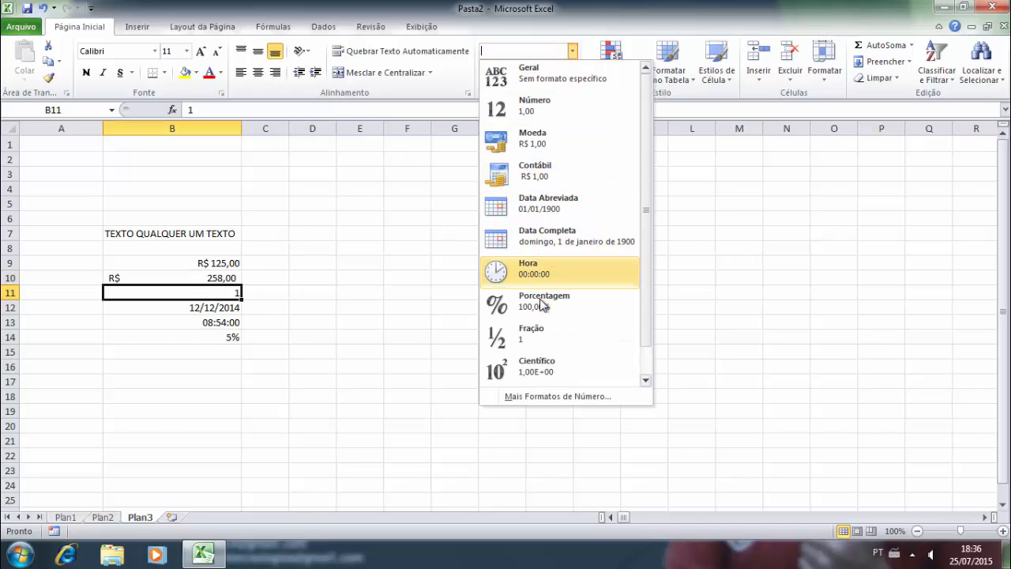
click(544, 300)
click(361, 261)
click(225, 311)
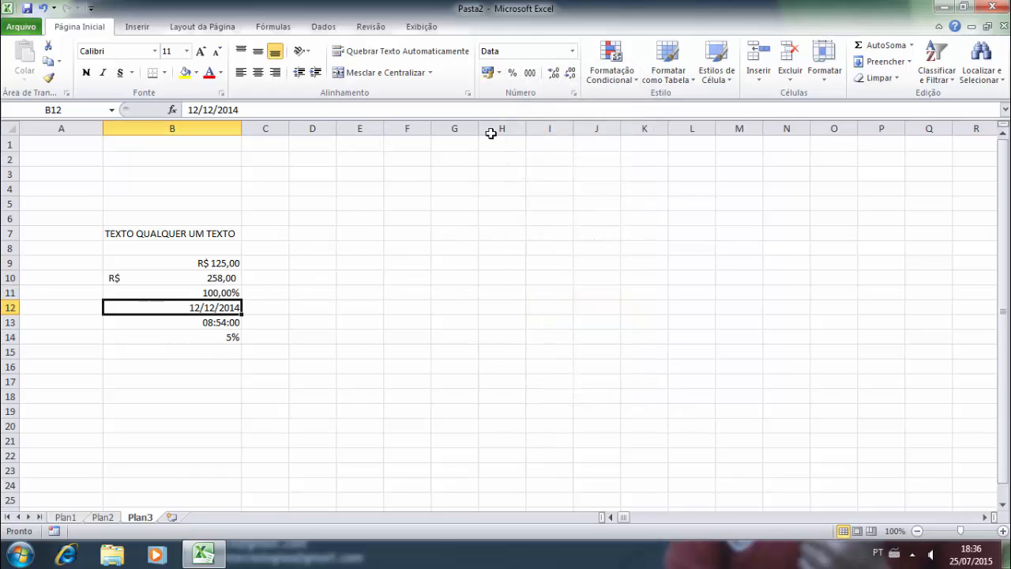
click(572, 52)
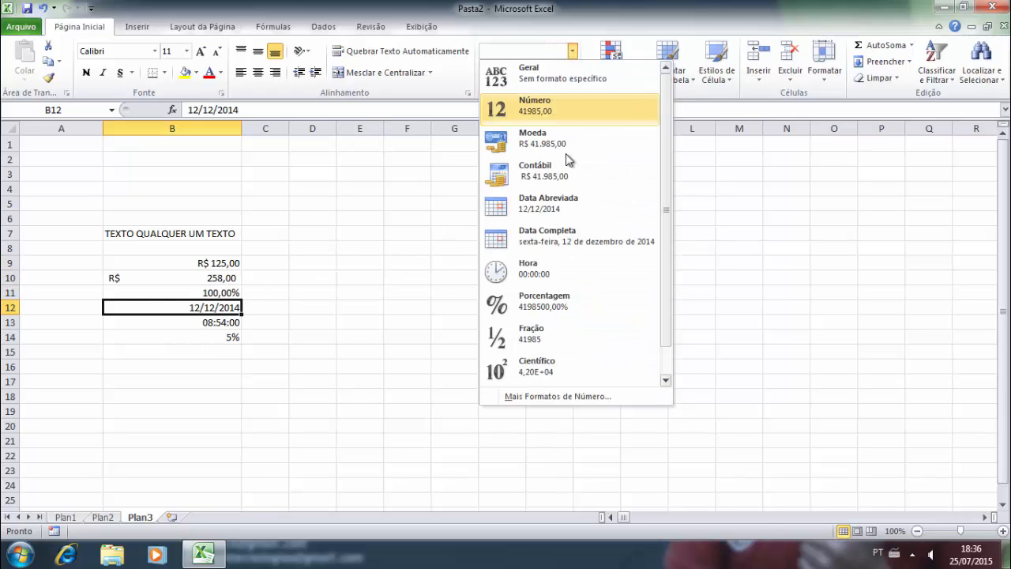
click(564, 241)
click(413, 297)
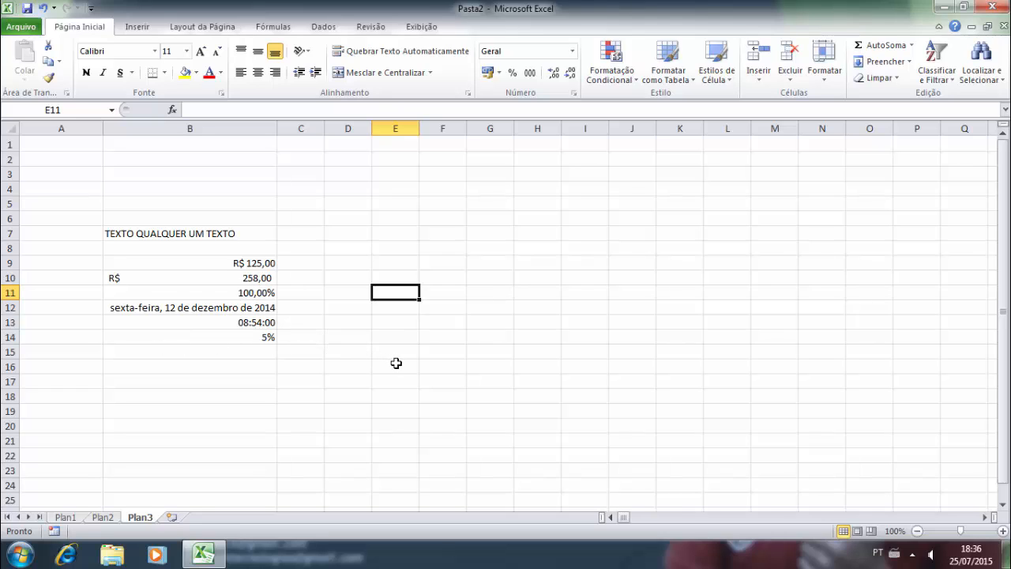
- Select the range B7:B15 containing the text and the formatted values
click(311, 250)
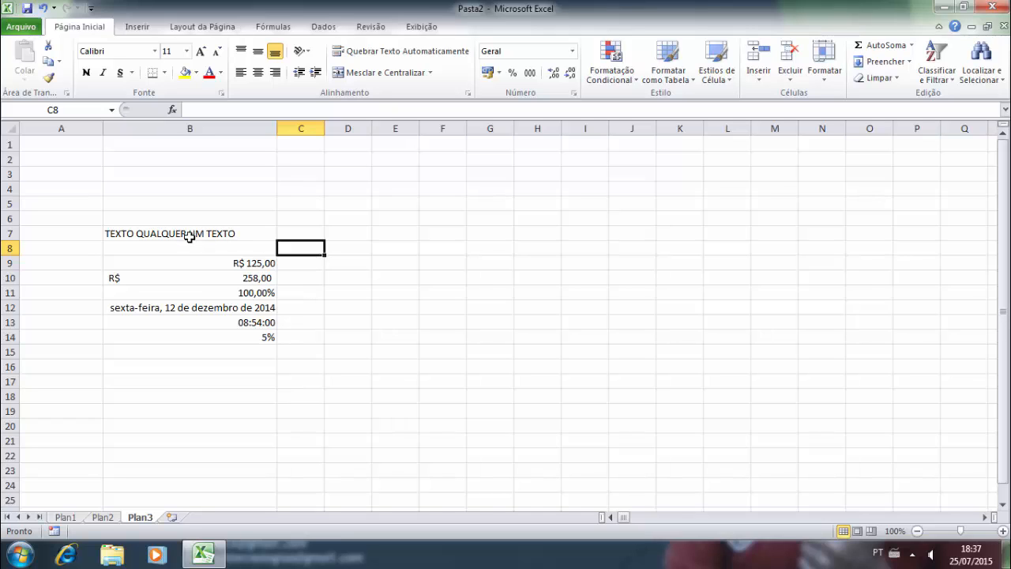
drag(182, 232, 213, 377)
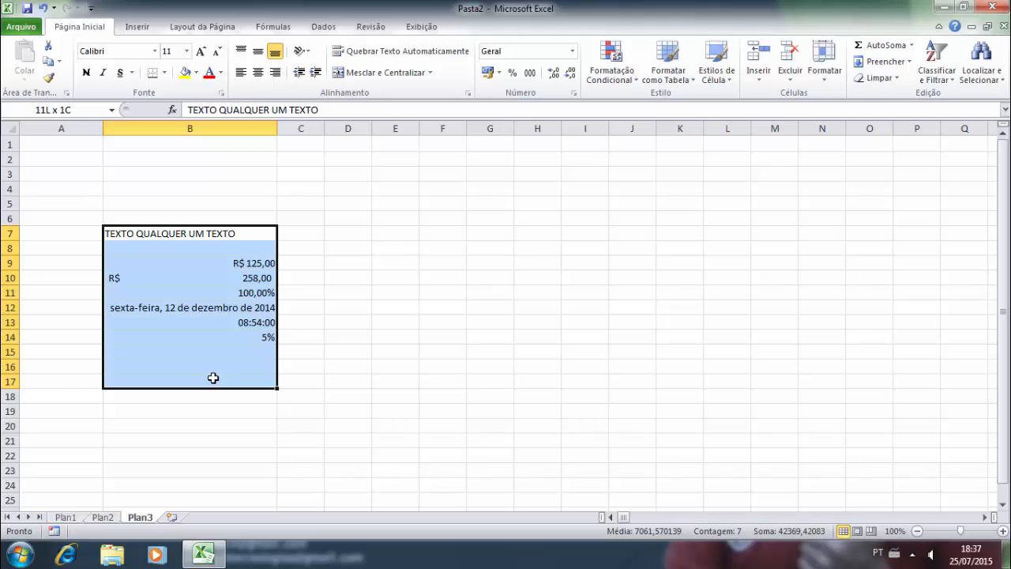
drag(212, 377, 274, 343)
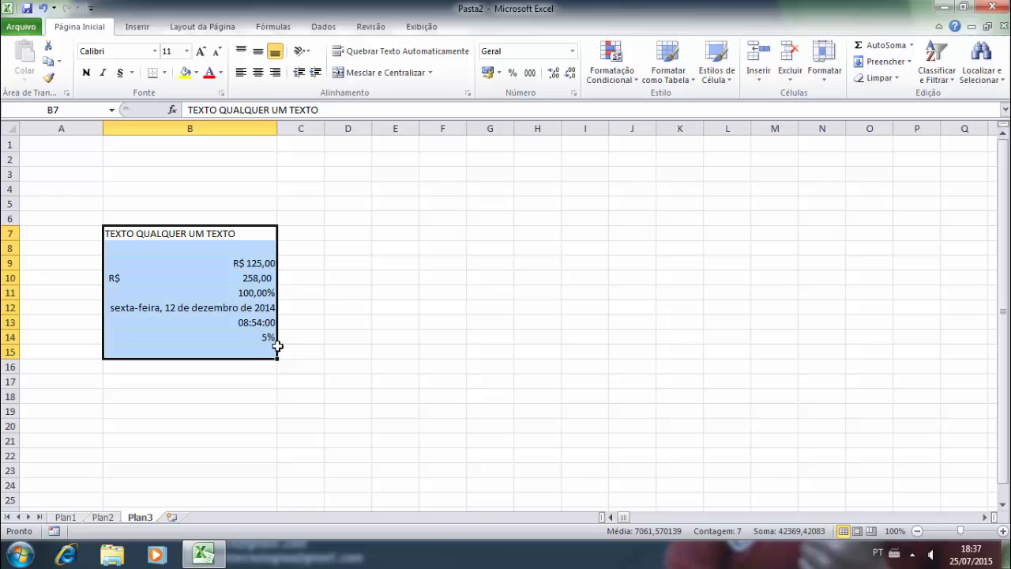
- Build a multiple selection of scattered non-adjacent cells in columns B to K, starting at J5 and ending at E20, and clear it
click(329, 277)
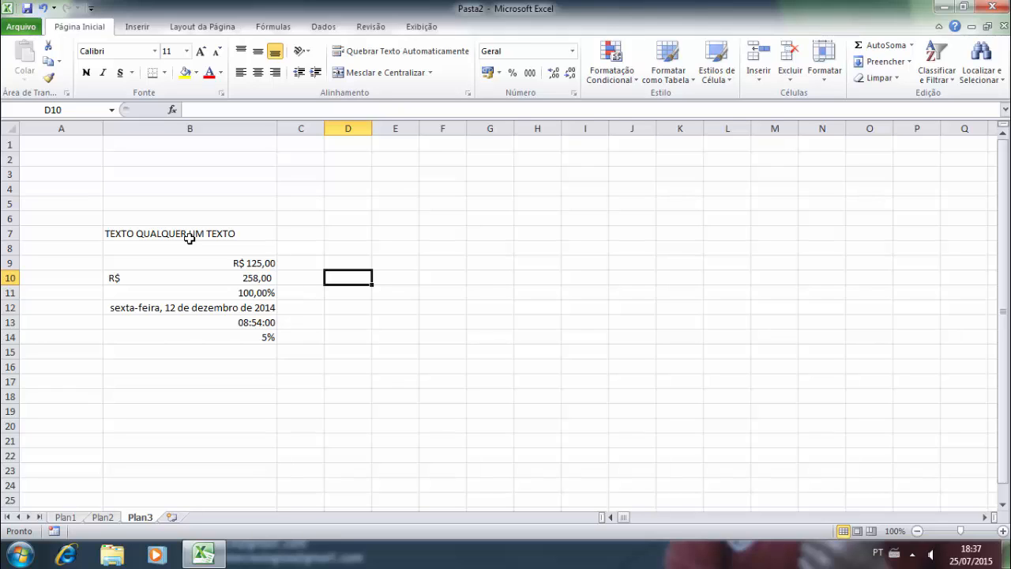
click(622, 207)
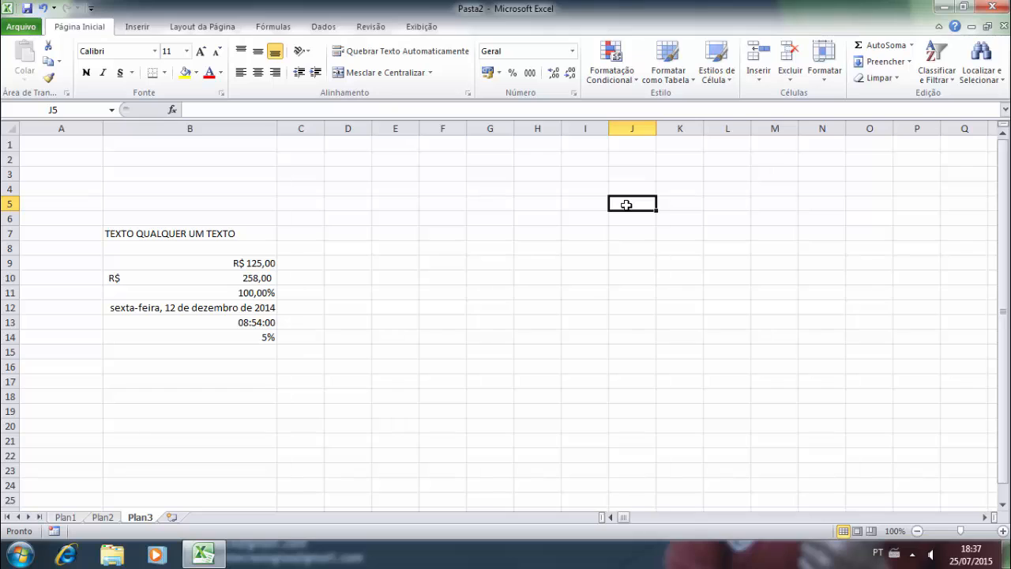
ctrl+click(527, 201)
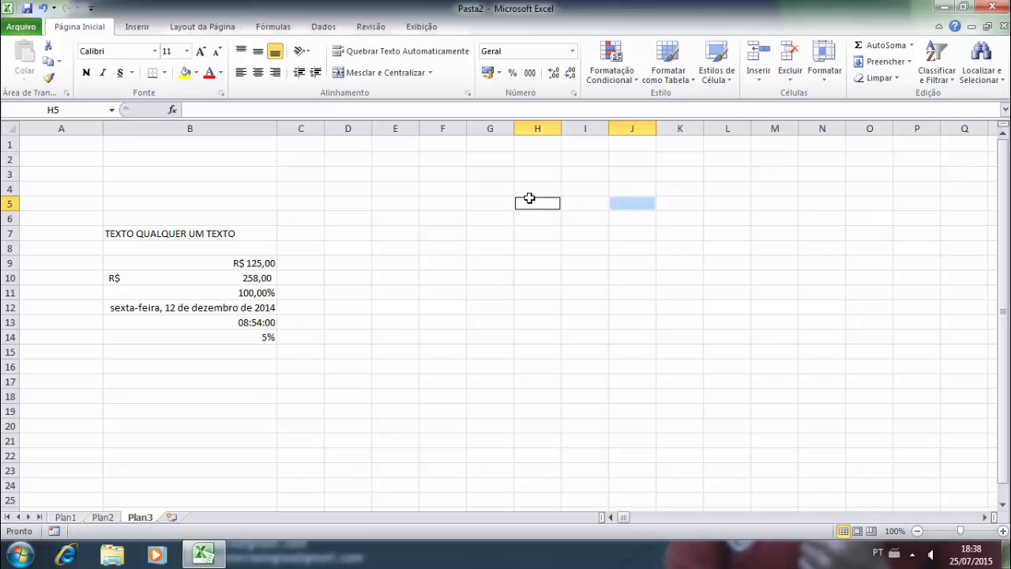
ctrl+click(546, 276)
ctrl+click(689, 265)
ctrl+click(660, 325)
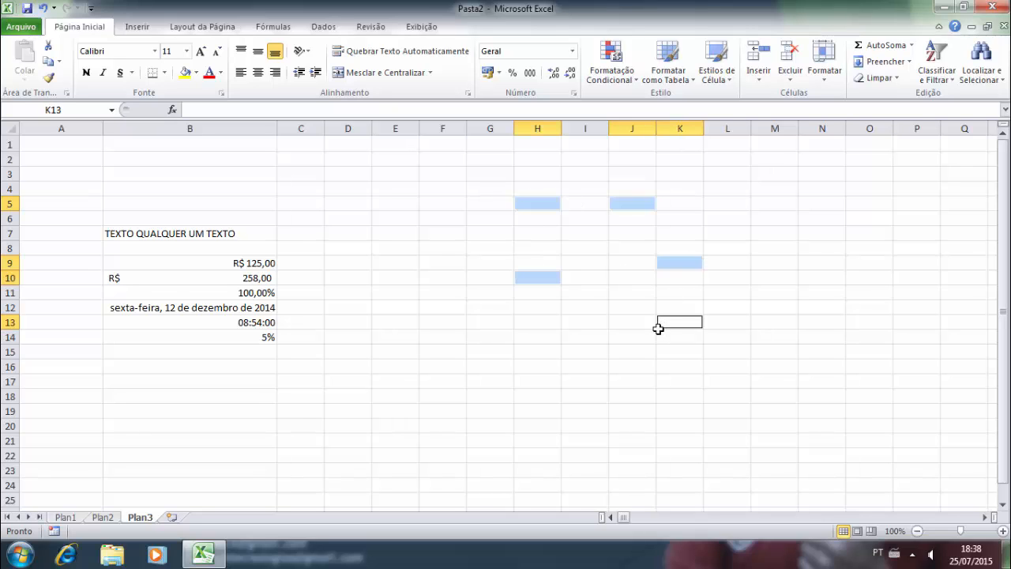
ctrl+click(534, 353)
ctrl+click(413, 292)
ctrl+click(431, 234)
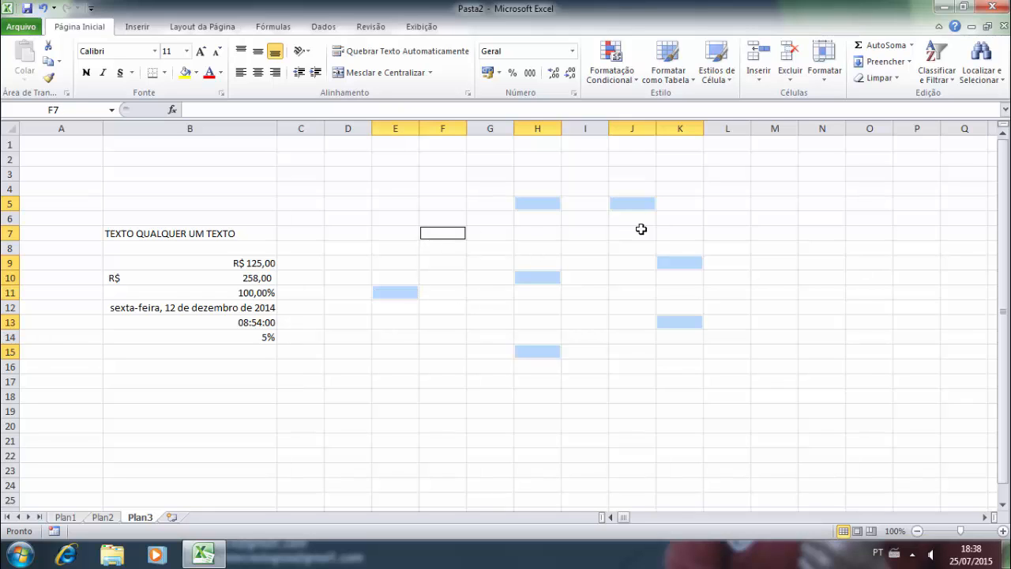
ctrl+click(640, 233)
ctrl+click(632, 364)
ctrl+click(490, 399)
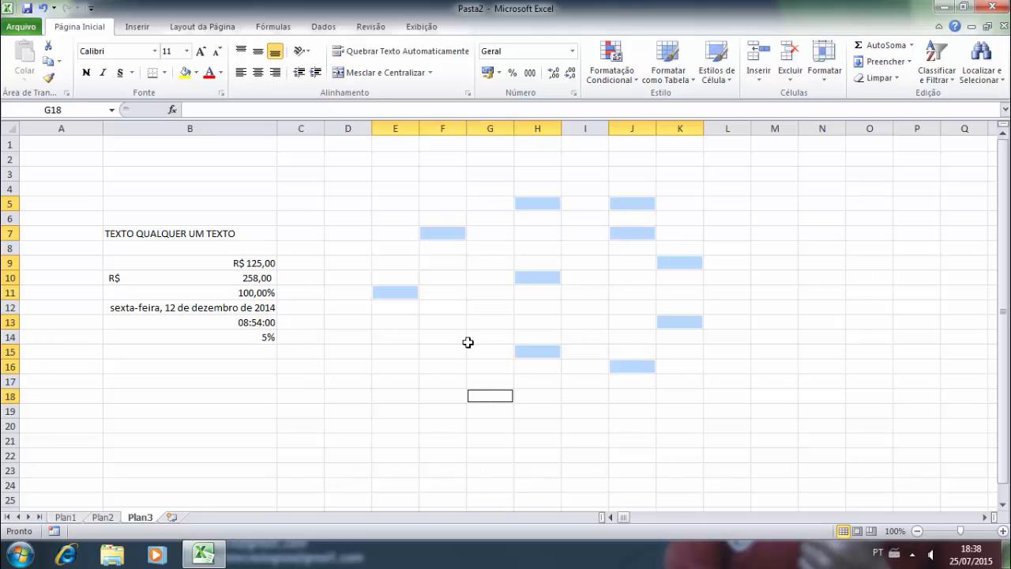
ctrl+click(467, 339)
ctrl+click(368, 361)
ctrl+click(319, 319)
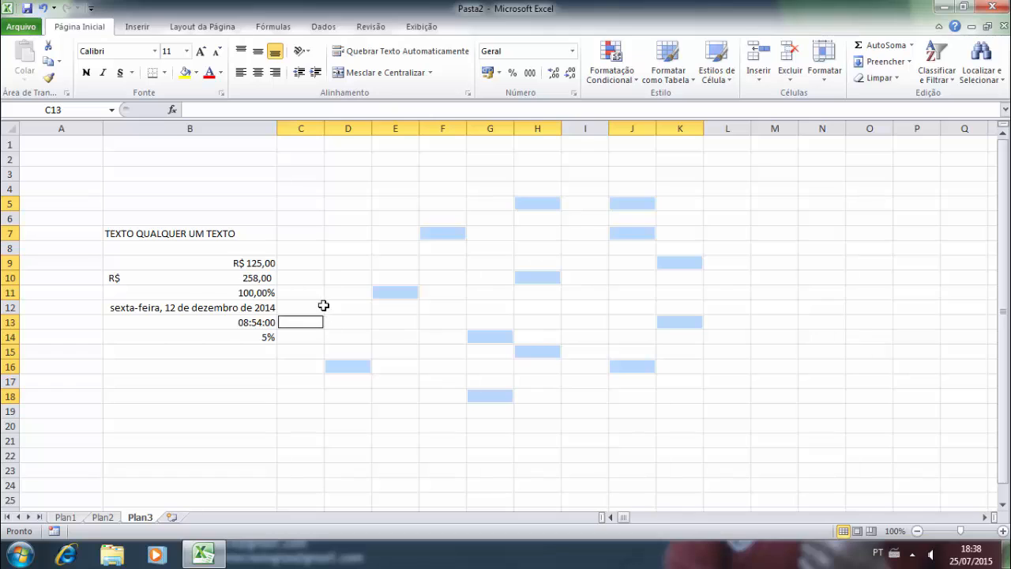
ctrl+click(330, 246)
ctrl+click(396, 188)
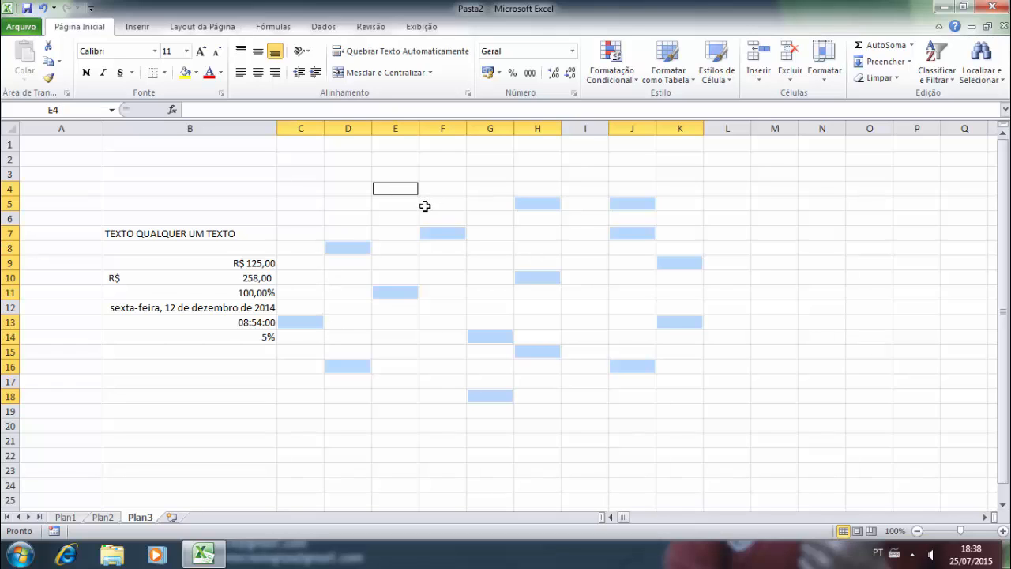
ctrl+click(485, 185)
ctrl+click(464, 158)
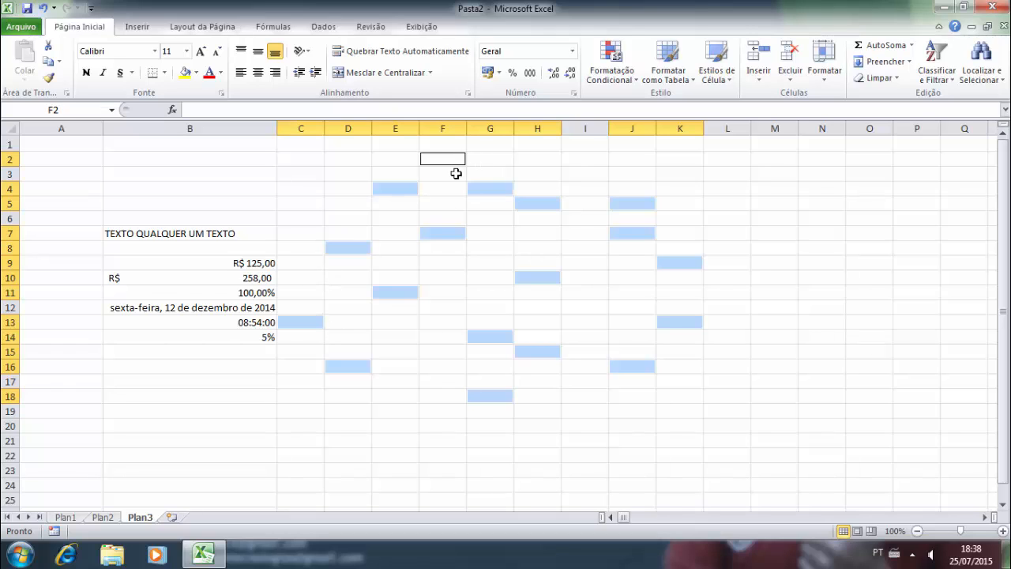
ctrl+click(294, 212)
ctrl+click(294, 178)
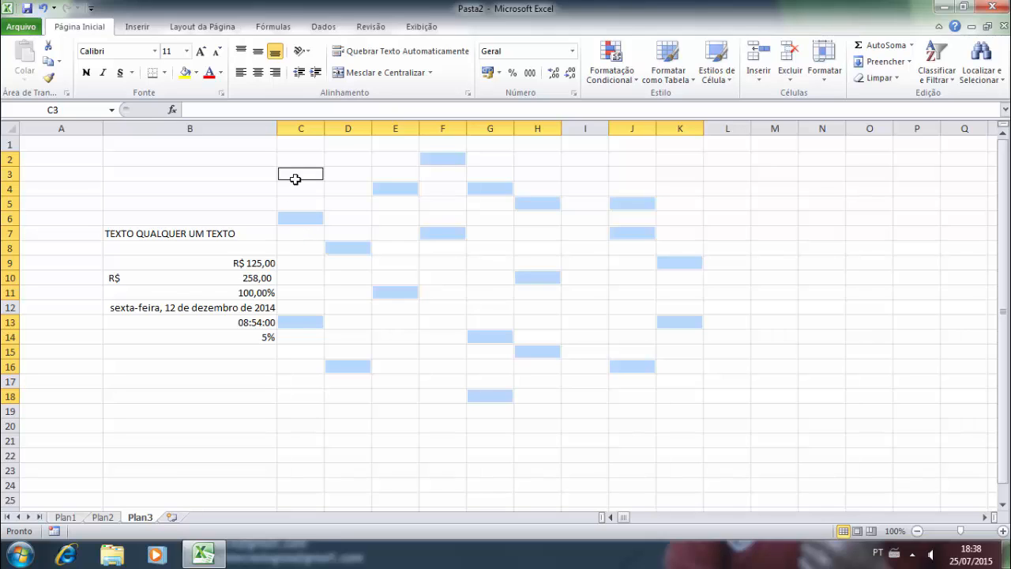
ctrl+click(273, 435)
ctrl+click(181, 371)
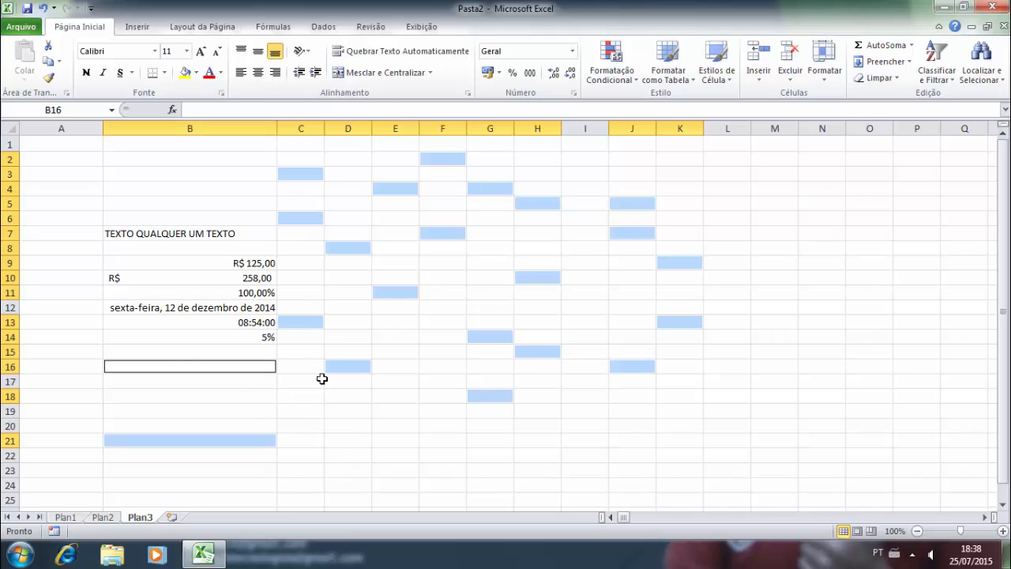
ctrl+click(397, 425)
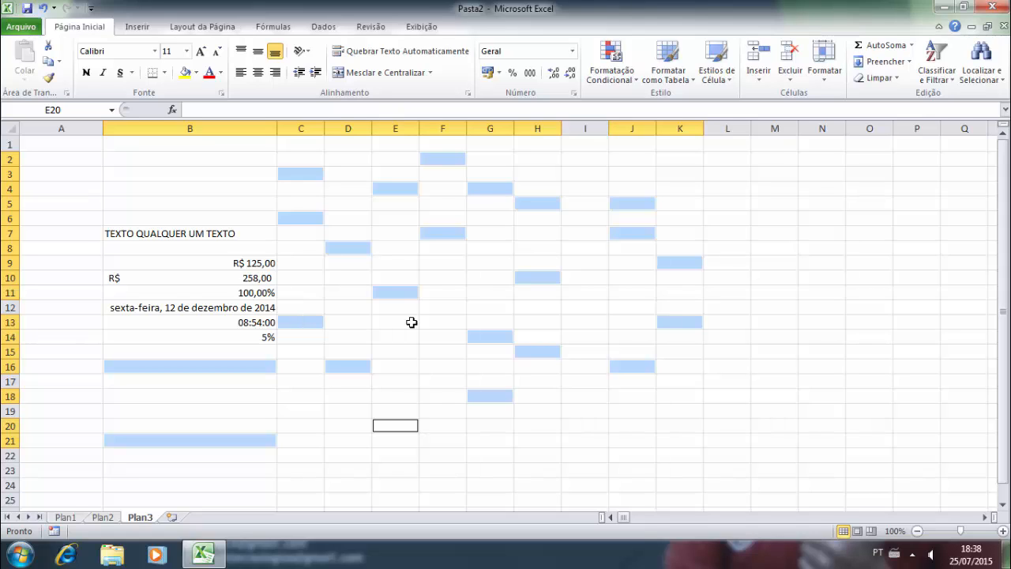
click(445, 287)
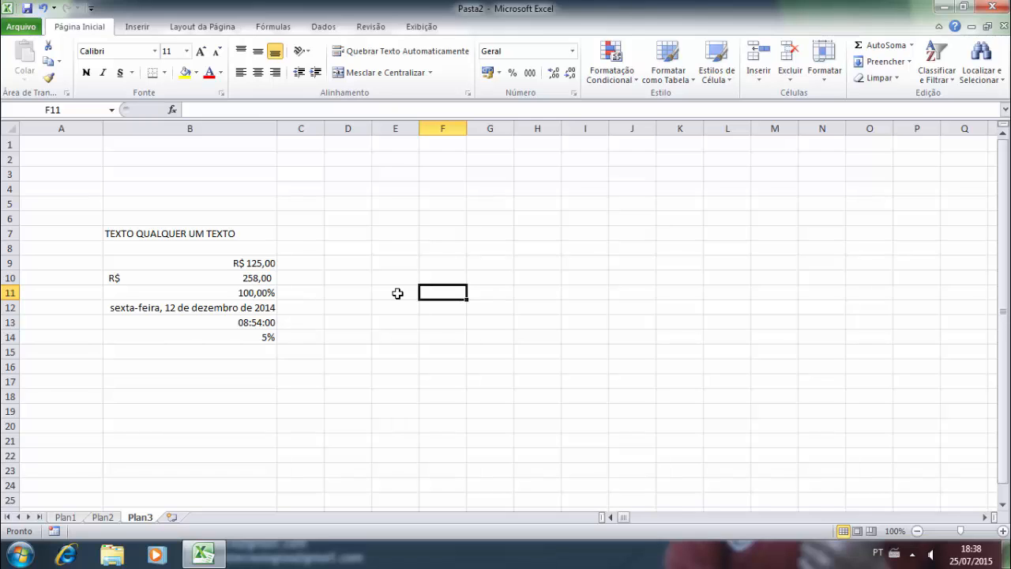
- Select the separate ranges D5:D14, G5:G14, J5:J16, D19:D24, B19:B23 and L4:L11 together with several single cells, and clear the selection
drag(357, 205, 359, 331)
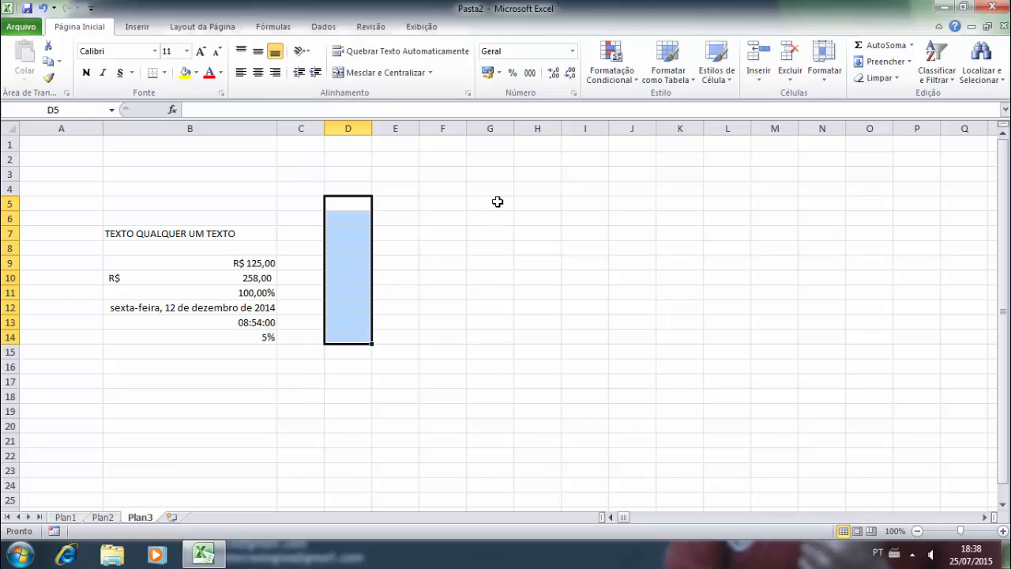
ctrl+drag(493, 203, 492, 340)
ctrl+drag(651, 205, 640, 367)
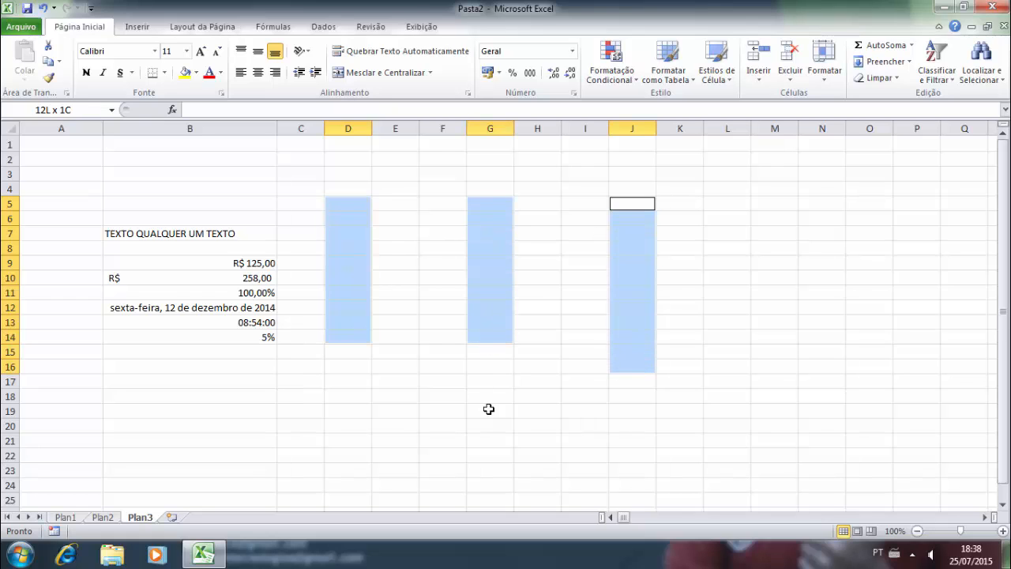
ctrl+drag(340, 410, 348, 483)
ctrl+drag(174, 408, 166, 472)
ctrl+click(461, 383)
ctrl+click(572, 434)
ctrl+click(707, 440)
ctrl+click(458, 468)
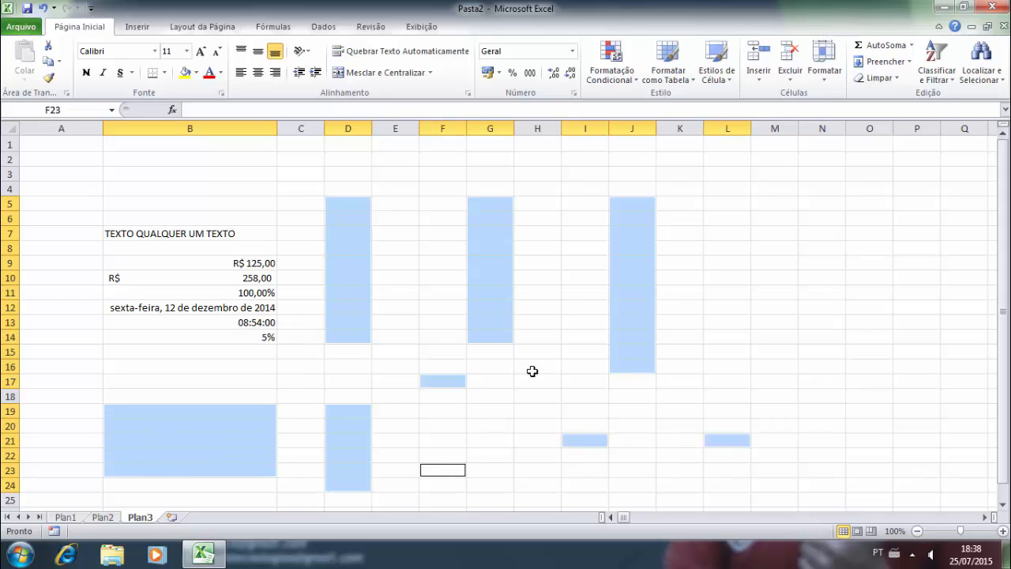
ctrl+click(567, 291)
ctrl+click(438, 210)
ctrl+drag(727, 190, 720, 294)
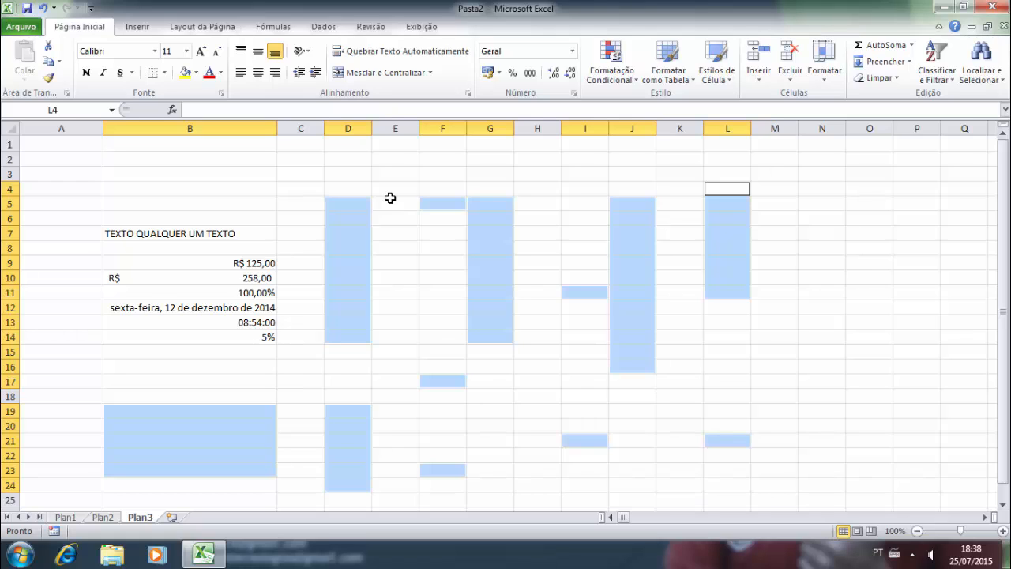
click(402, 279)
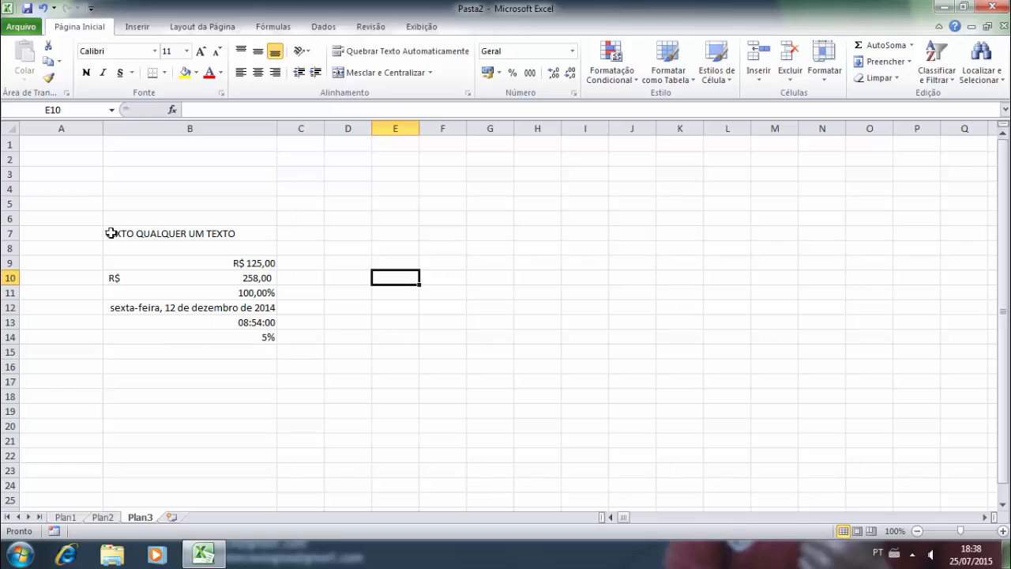
- Select the entire row 8, the entire column B and row 8 again, and clear the selection
click(8, 248)
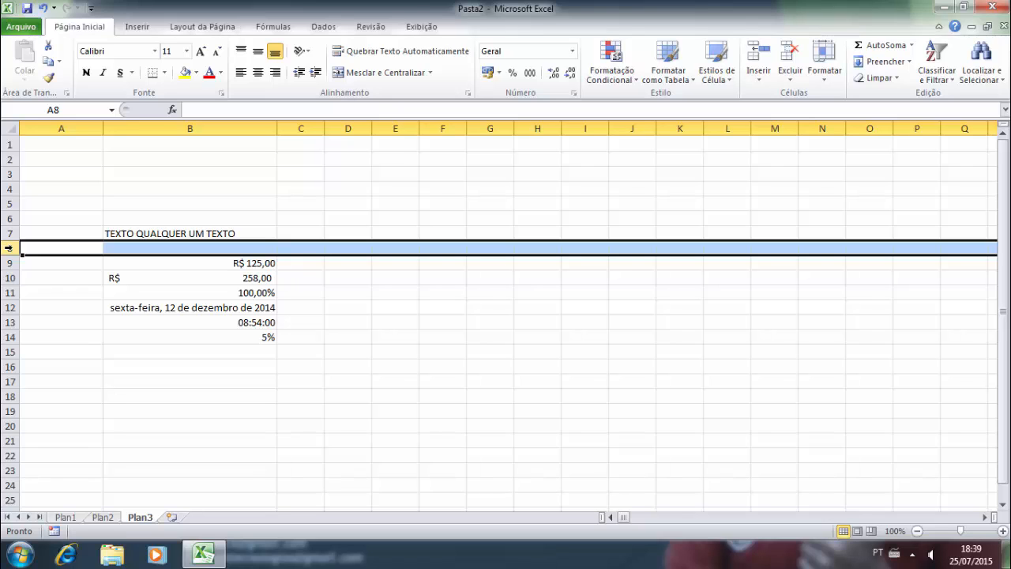
click(167, 127)
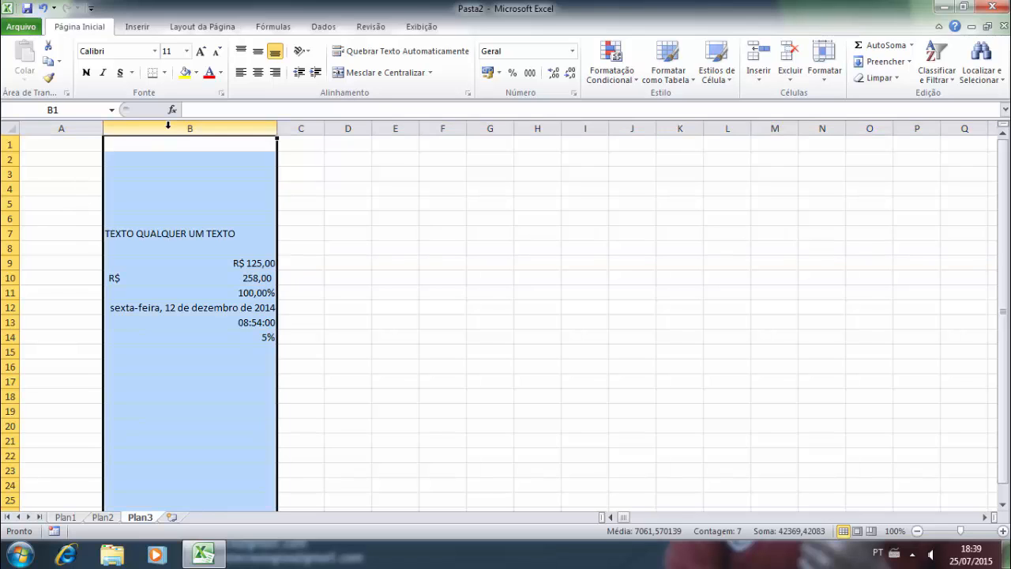
click(12, 249)
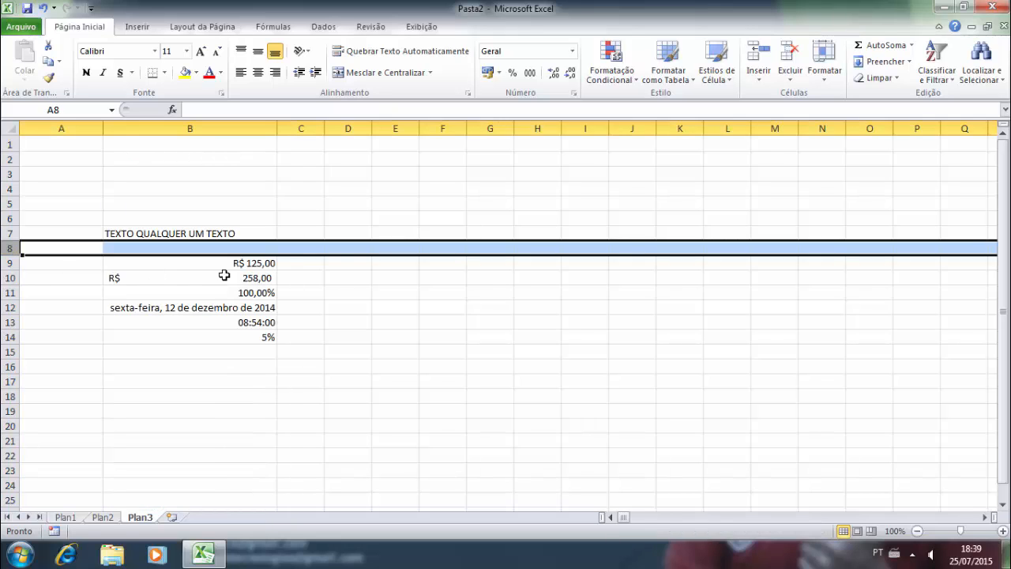
click(379, 320)
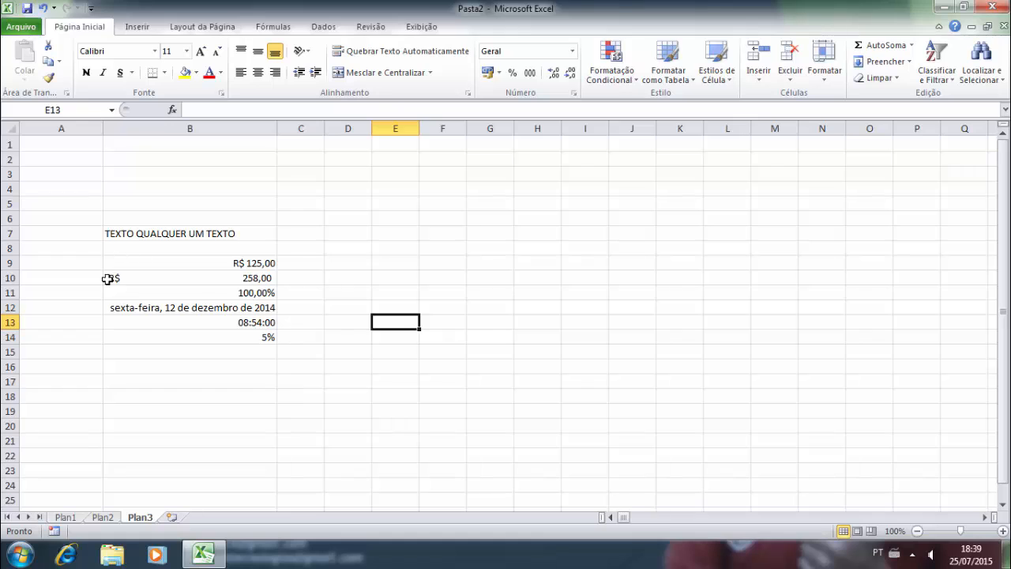
- Insert a blank row above row 10, which holds the 258,00 value
click(71, 281)
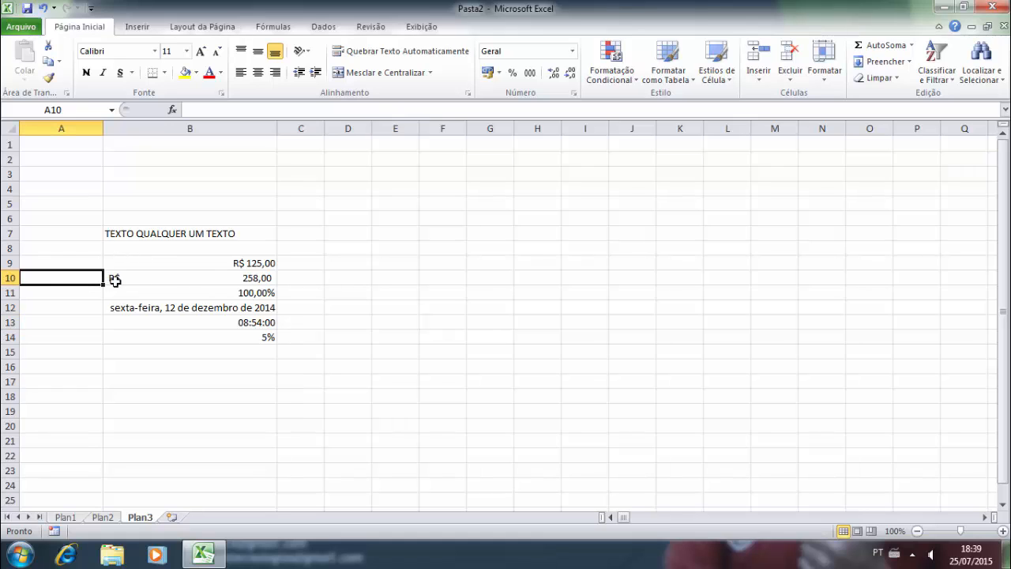
click(196, 280)
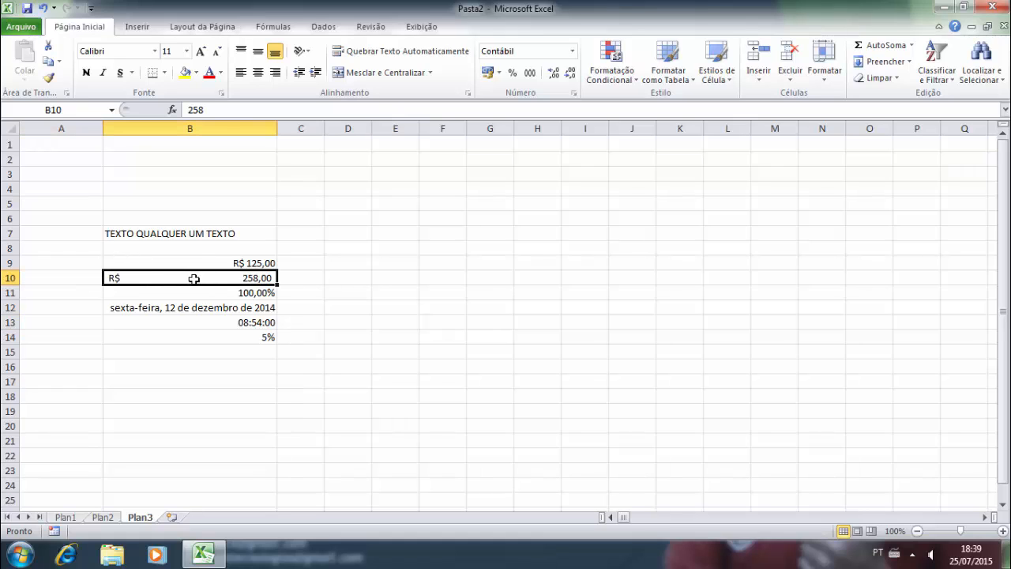
click(10, 278)
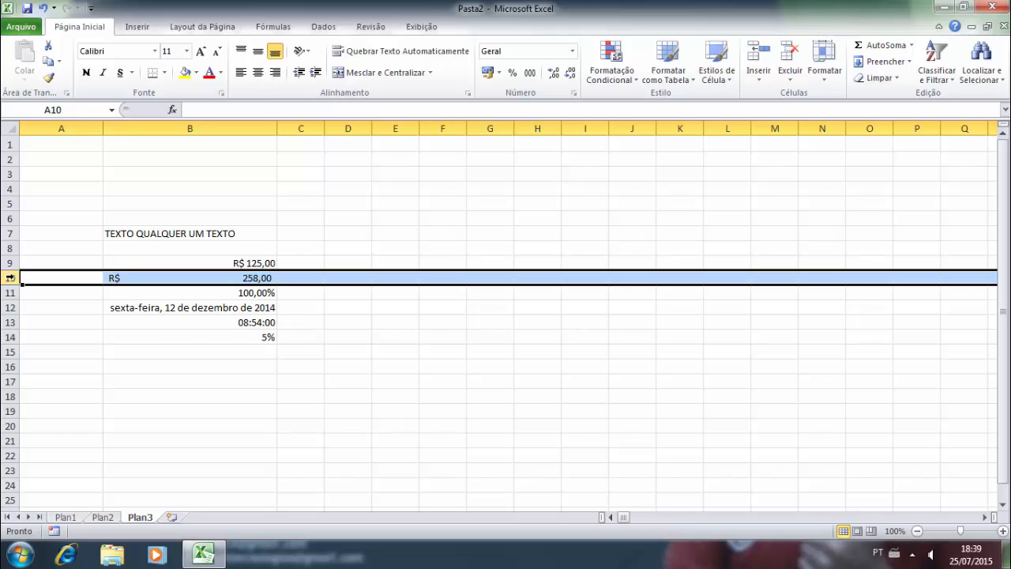
click(137, 27)
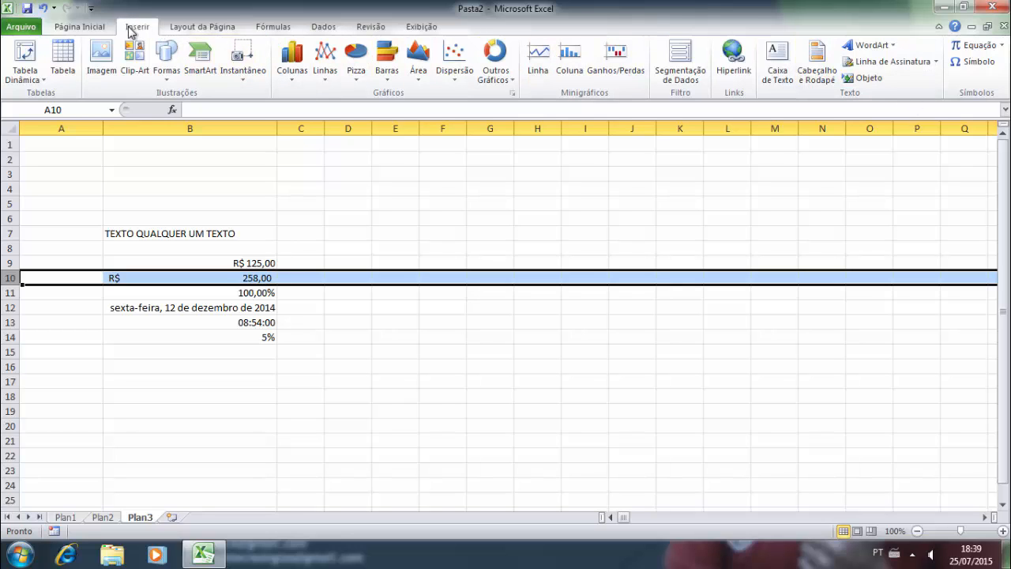
click(100, 28)
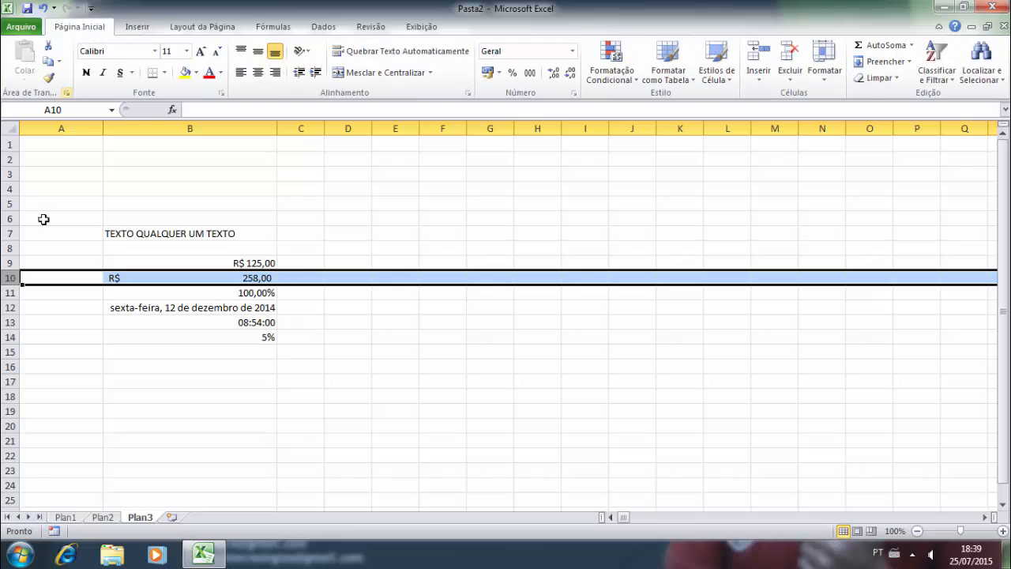
right_click(9, 278)
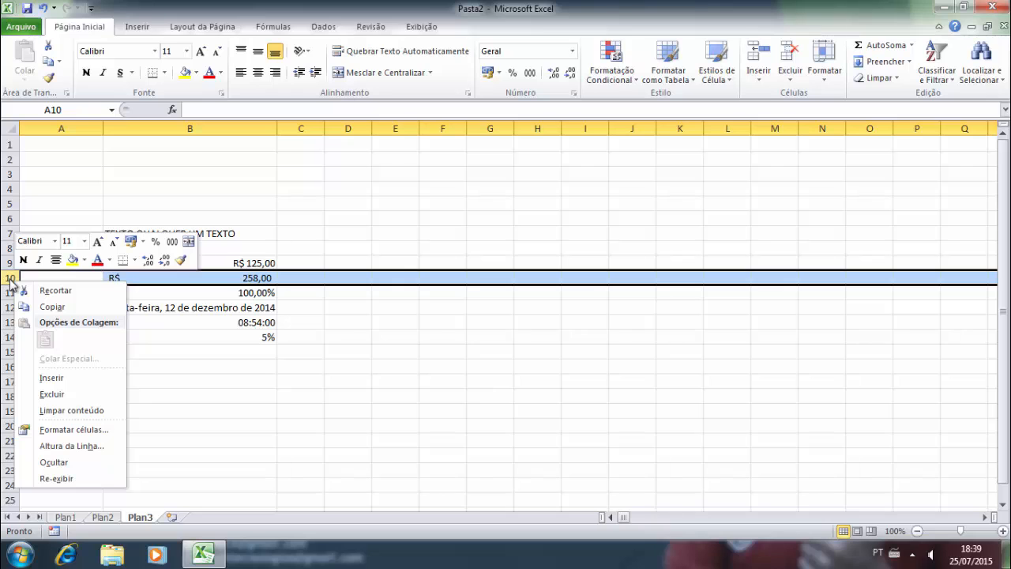
click(50, 380)
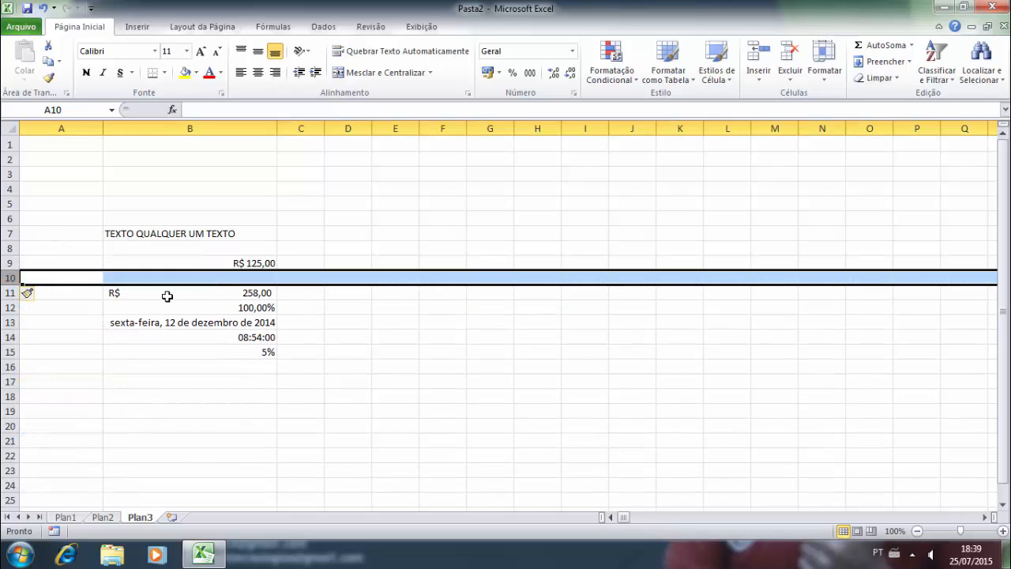
- Insert another blank sheet row above row 11, directly over the 258,00 value
click(9, 293)
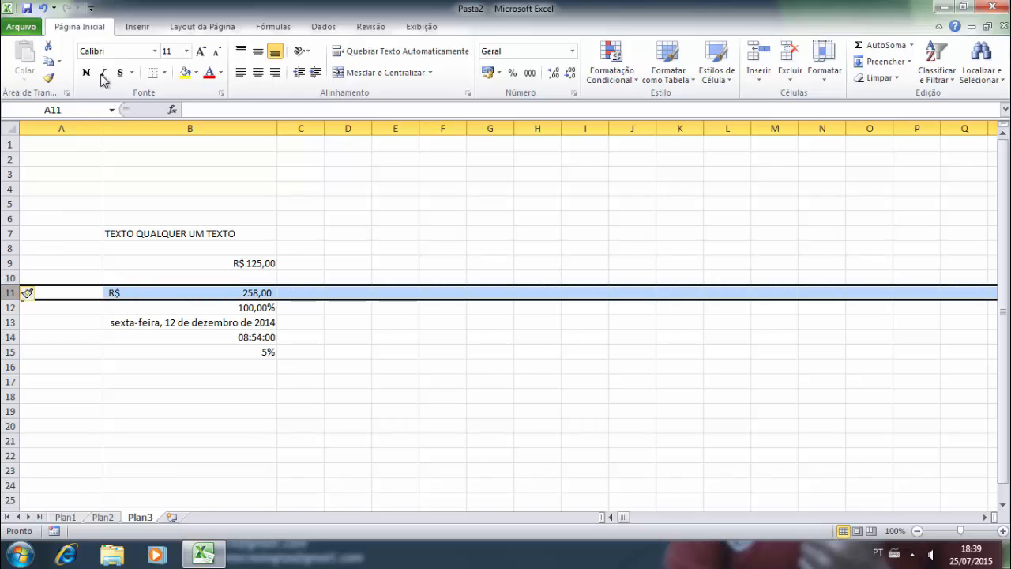
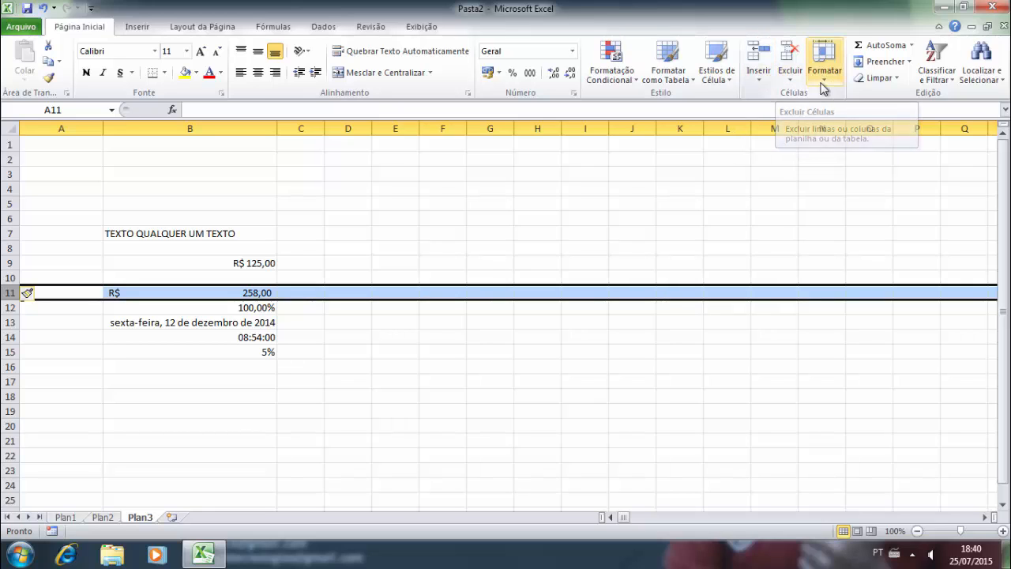
click(769, 81)
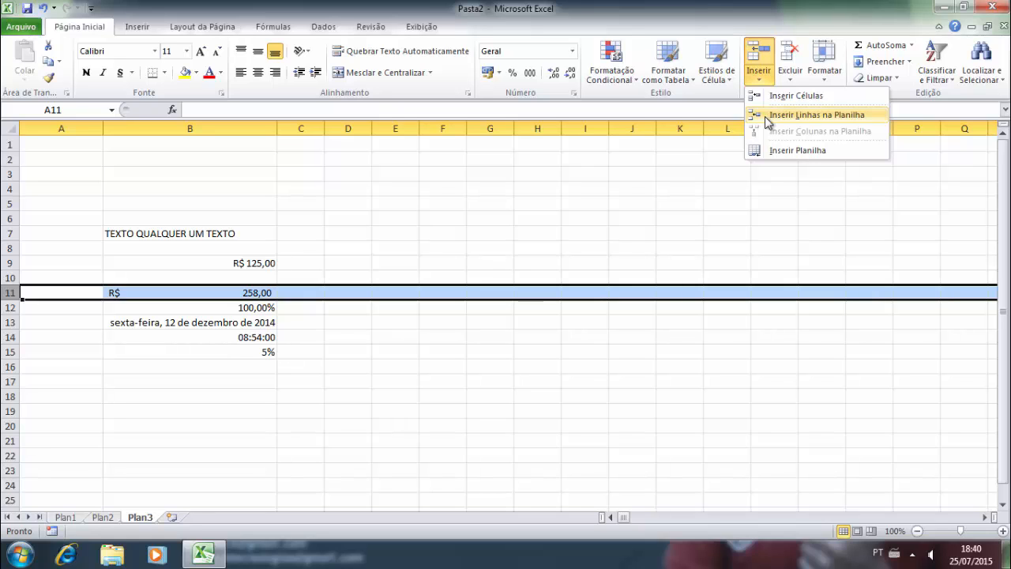
click(764, 116)
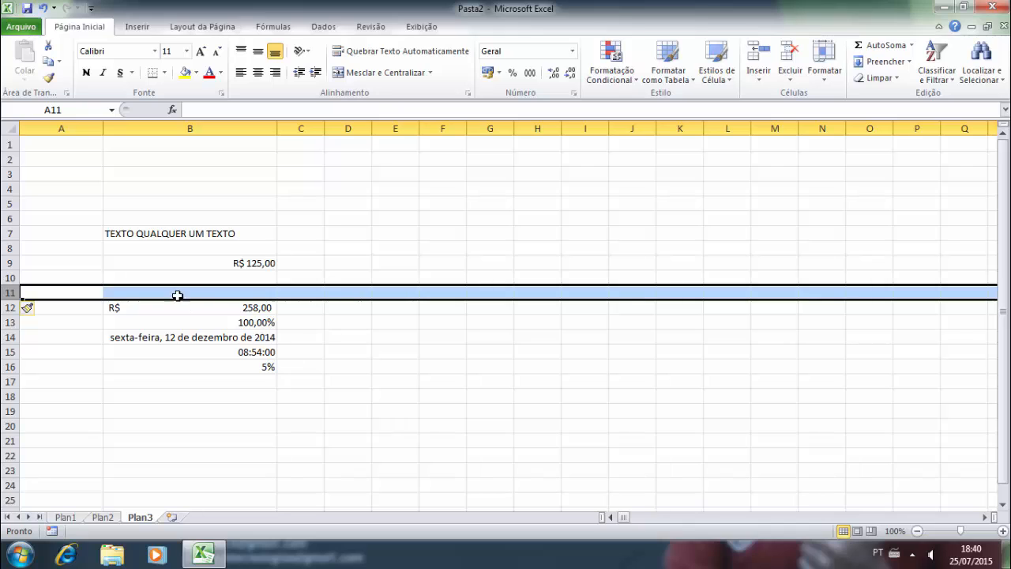
- Insert two blank rows at once at rows 10 and 11, below the R$ 125,00 value
click(179, 280)
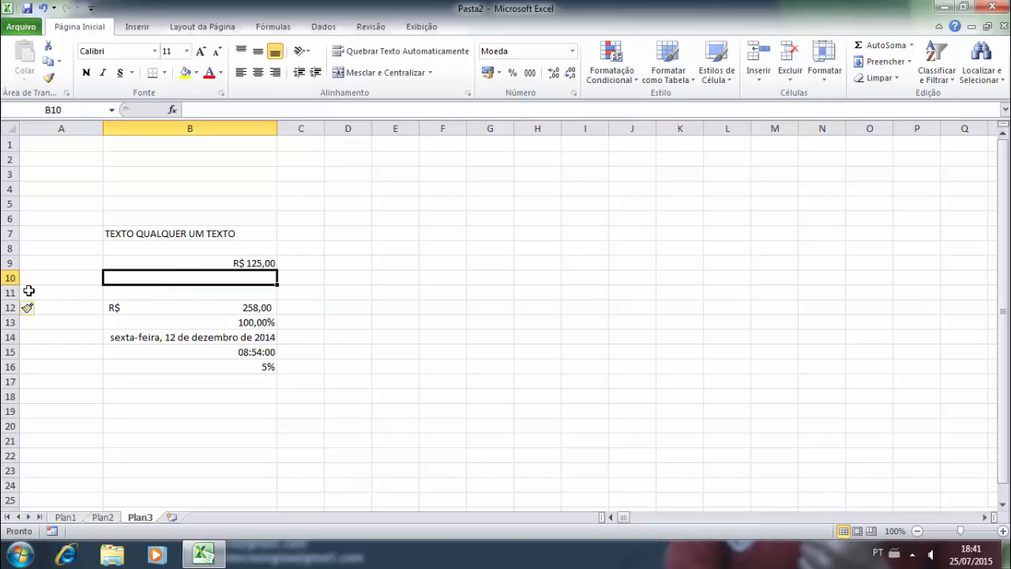
drag(8, 278, 11, 292)
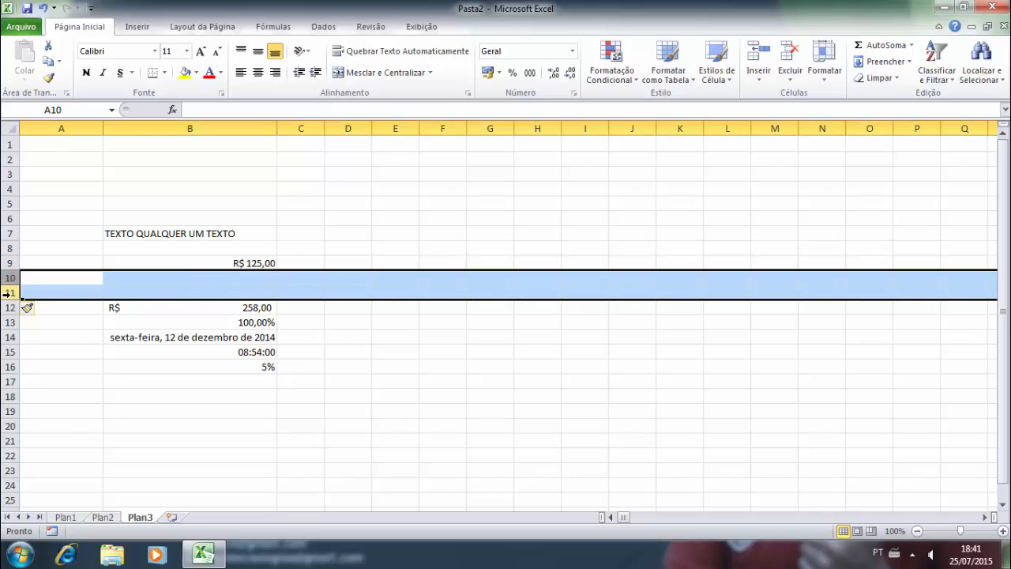
right_click(13, 293)
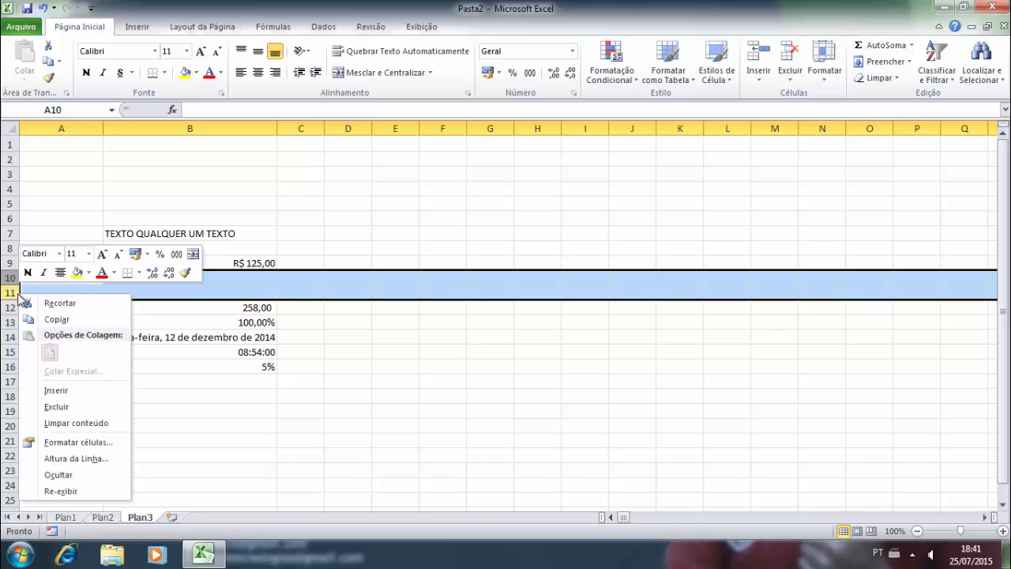
click(68, 390)
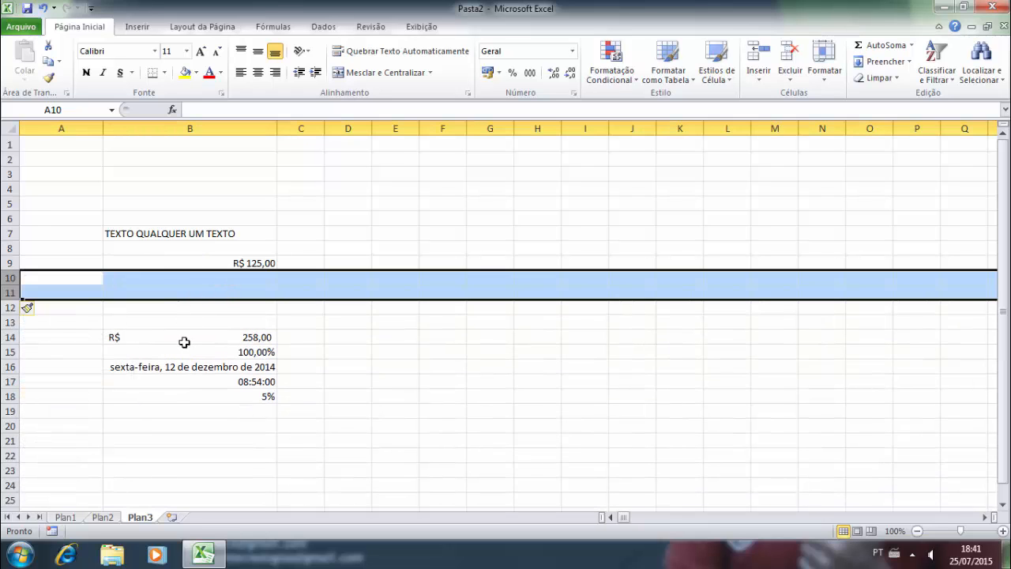
- Insert four more blank rows at once at rows 10 to 13 and clear the row selection
drag(10, 278, 8, 327)
right_click(9, 323)
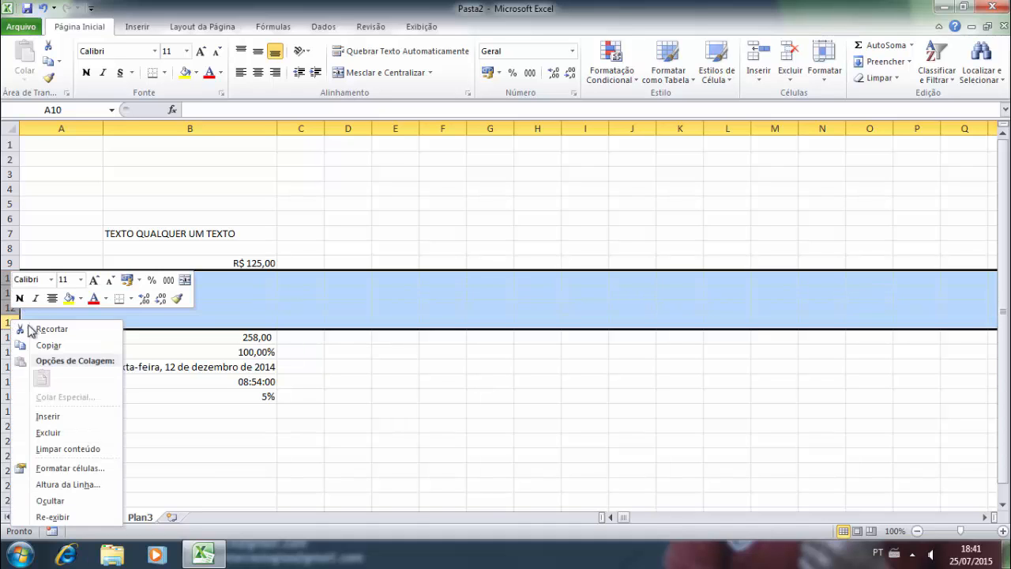
click(47, 416)
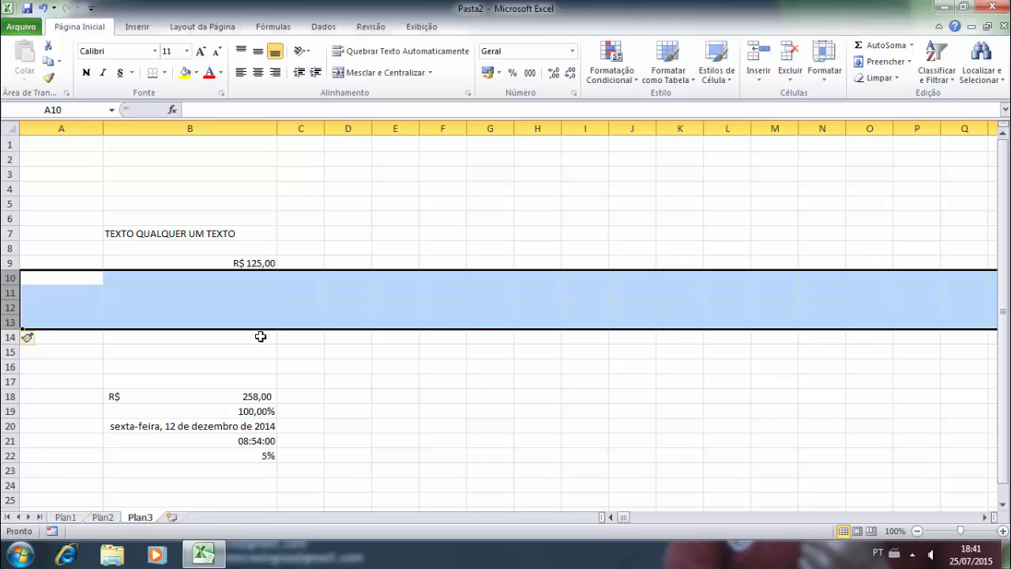
click(350, 348)
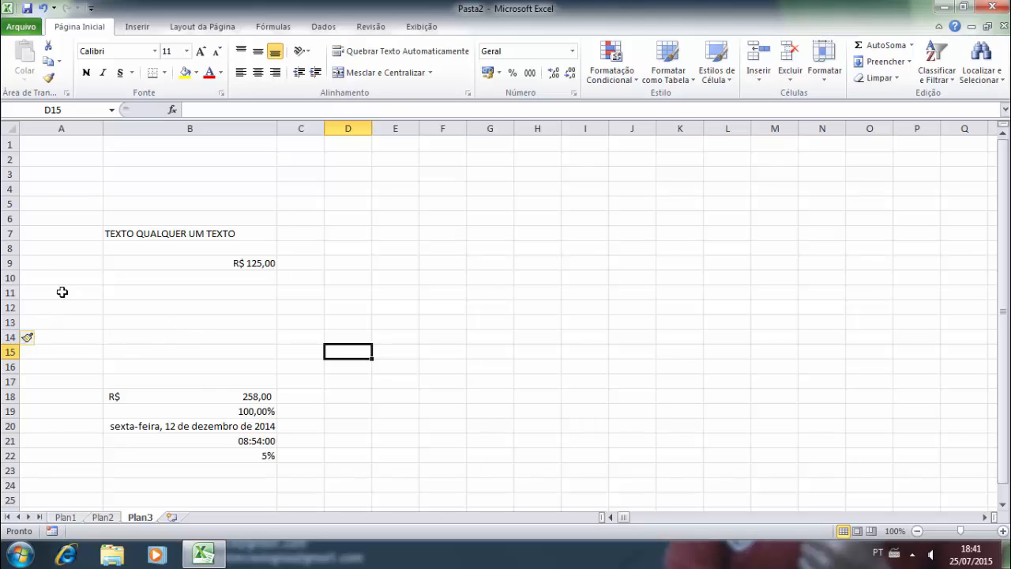
- Delete the blank sheet row 10 directly below the R$ 125,00 value and clear the selection
click(13, 277)
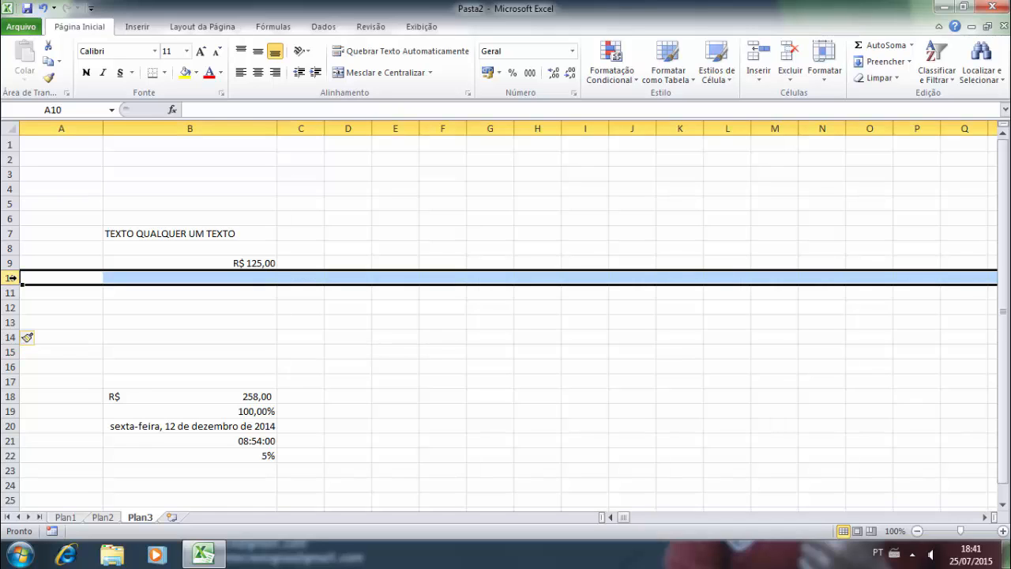
click(790, 81)
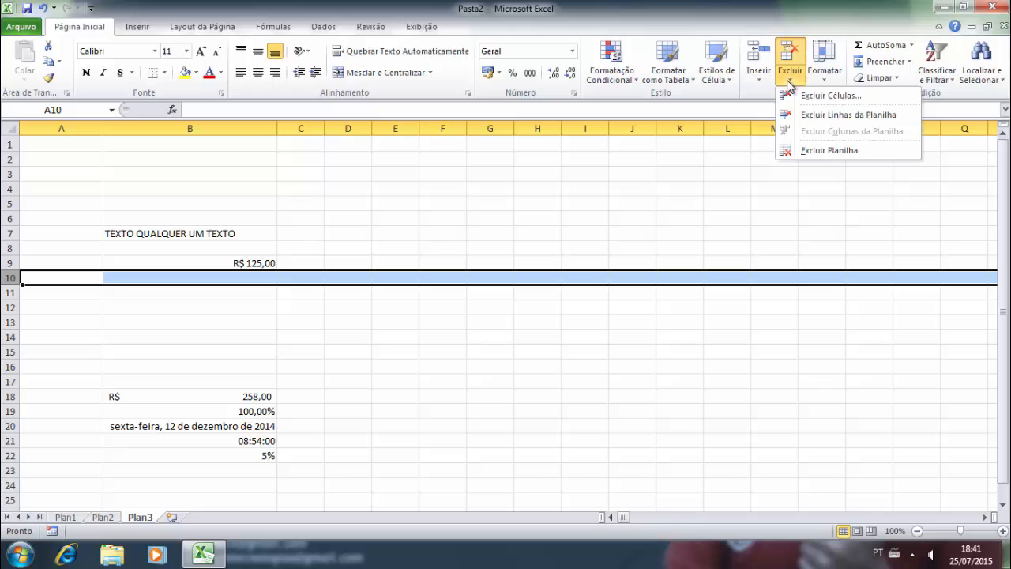
click(816, 116)
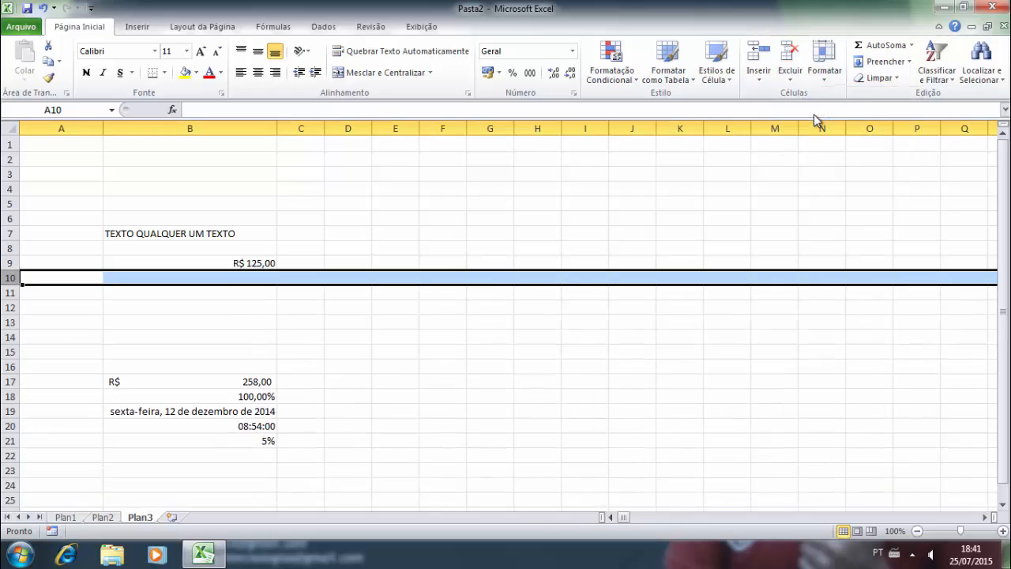
click(158, 306)
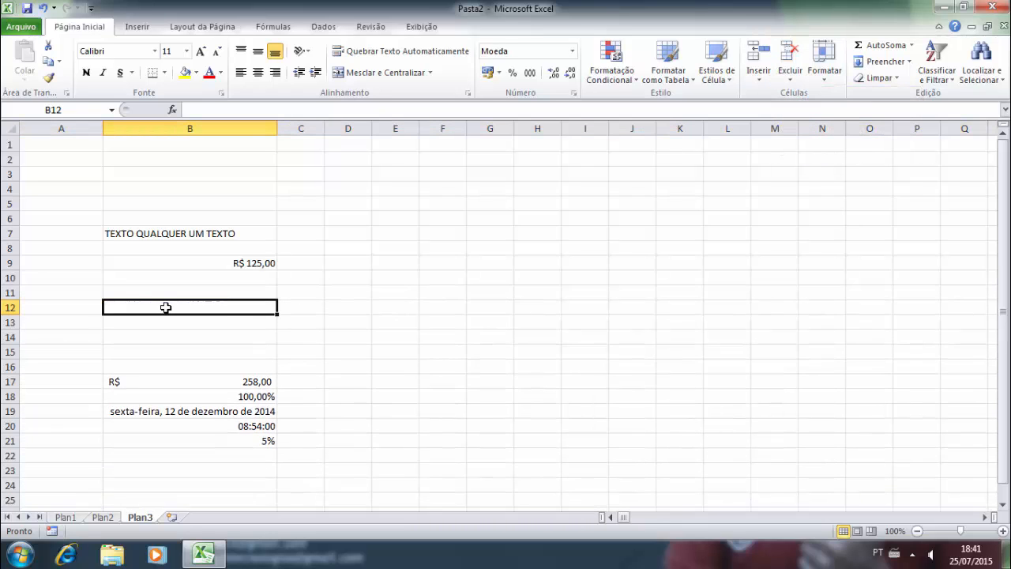
- Delete one more blank row at row 10 and deselect it
right_click(11, 279)
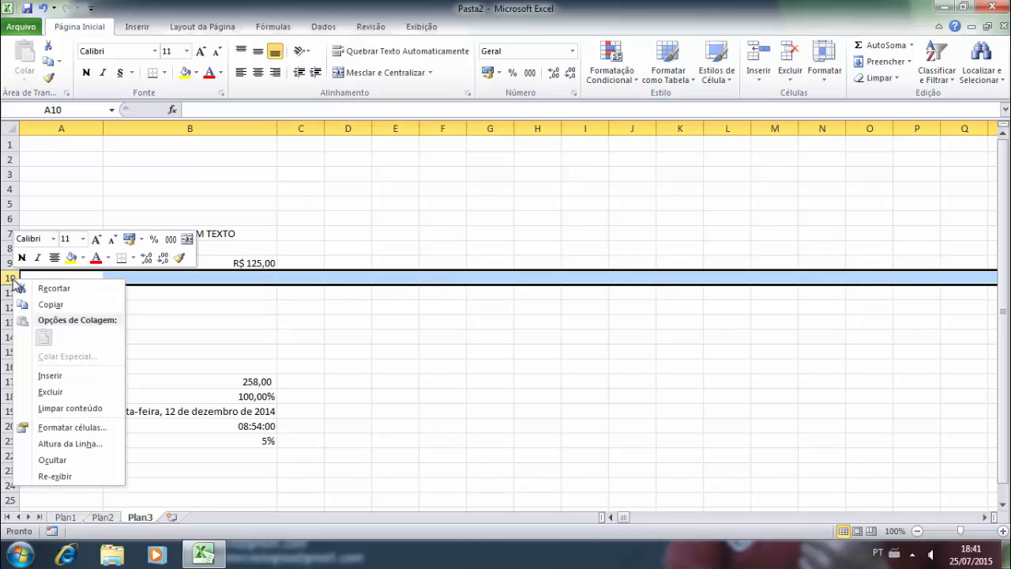
click(50, 392)
click(163, 321)
- Delete the blank rows 10 to 15 together so the 258,00 value sits directly below R$ 125,00
drag(12, 279, 4, 350)
right_click(4, 350)
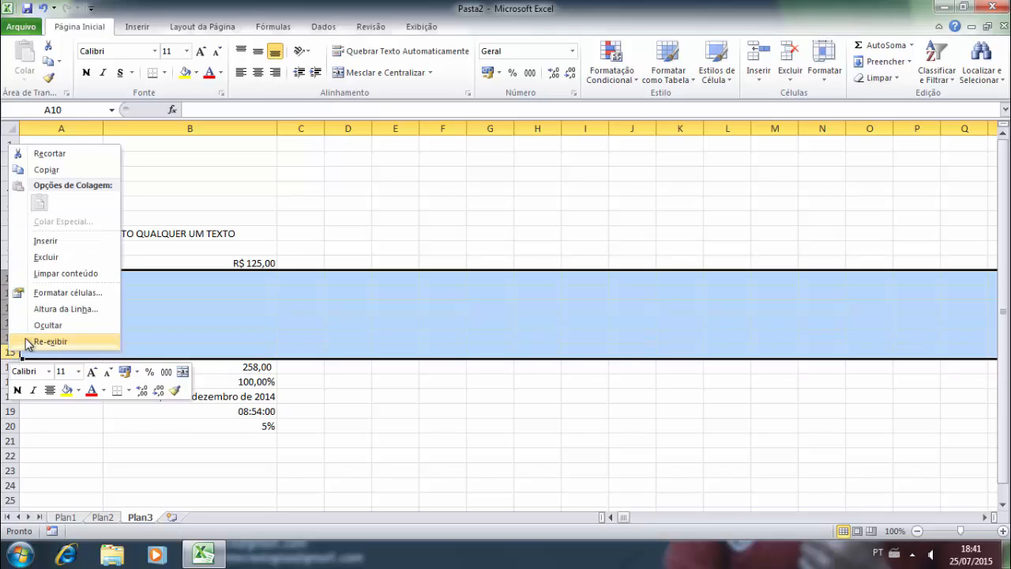
click(39, 257)
click(298, 350)
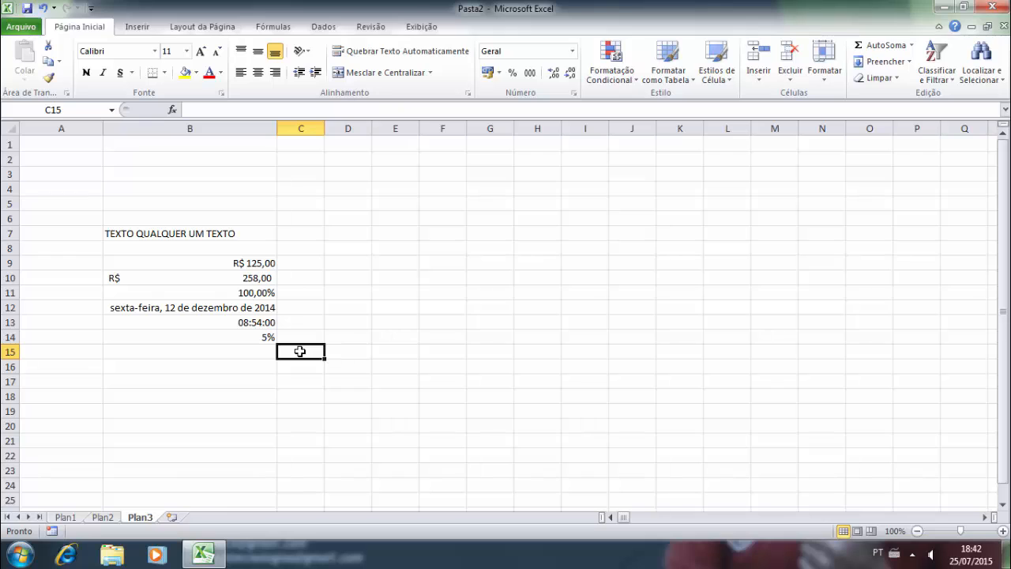
- Copy row 10 with the 258,00 value, insert the copied cells at row 16, and end copy mode
click(11, 278)
right_click(11, 277)
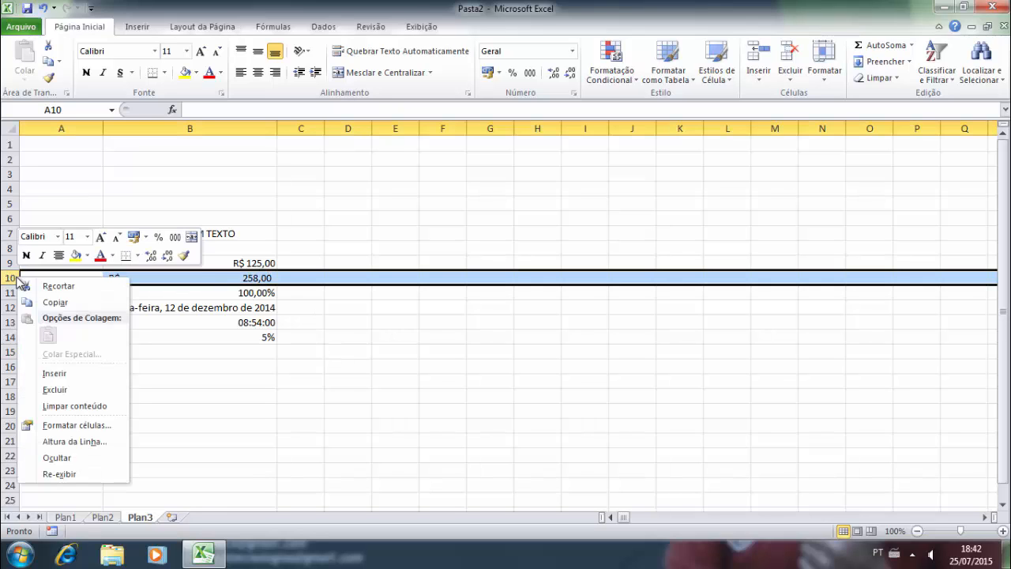
click(11, 277)
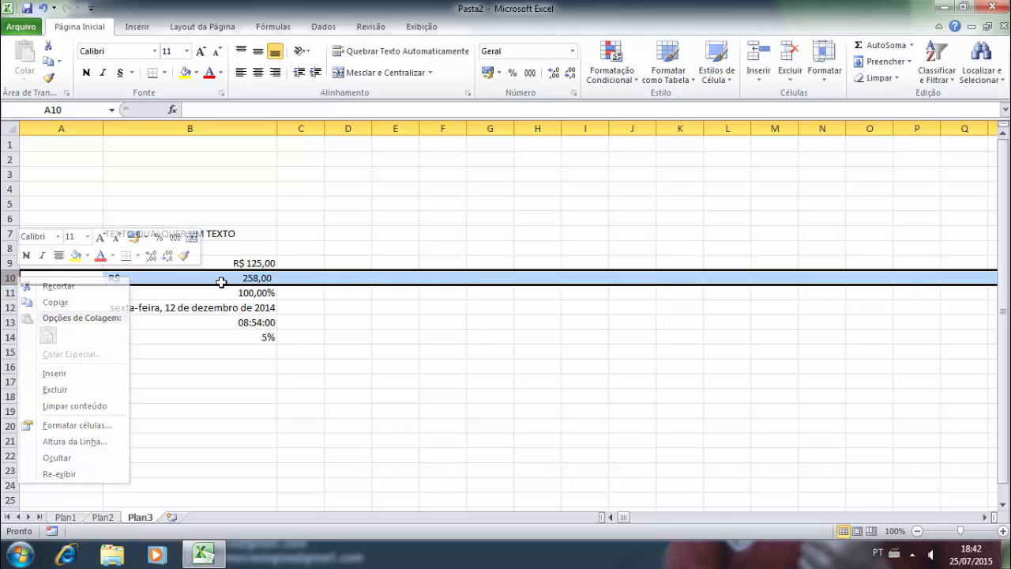
right_click(11, 277)
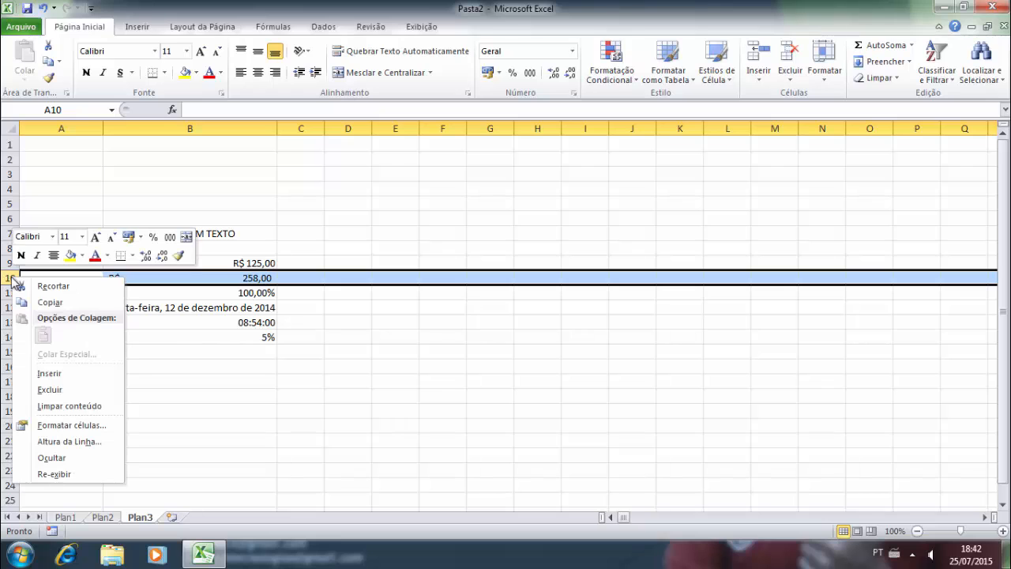
click(48, 302)
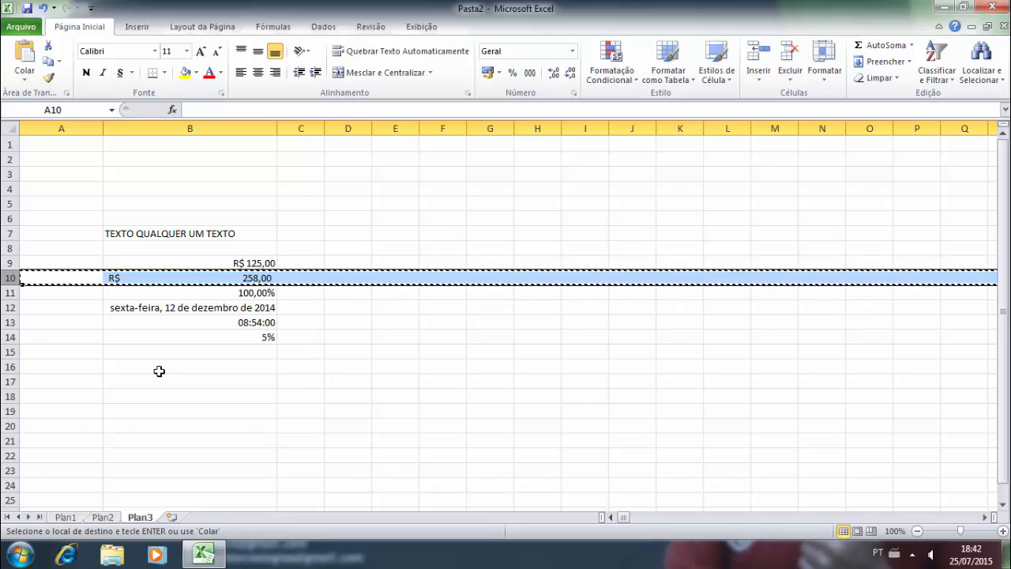
click(11, 366)
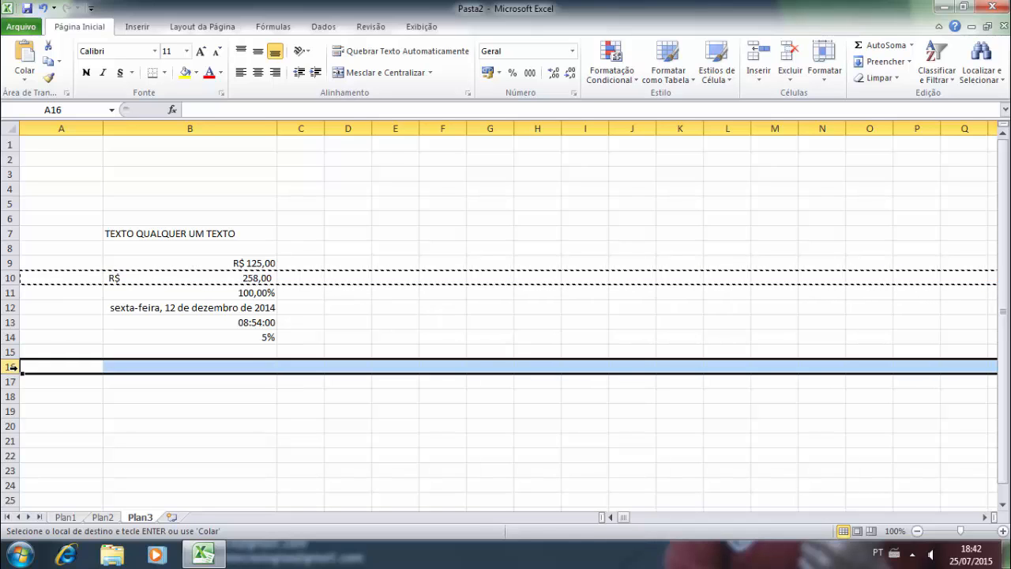
right_click(11, 367)
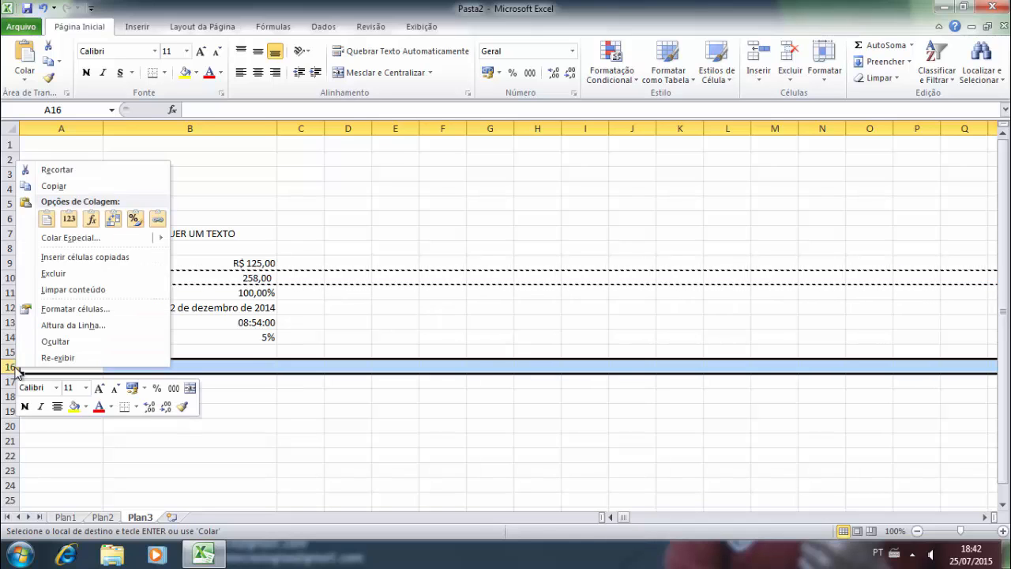
click(81, 258)
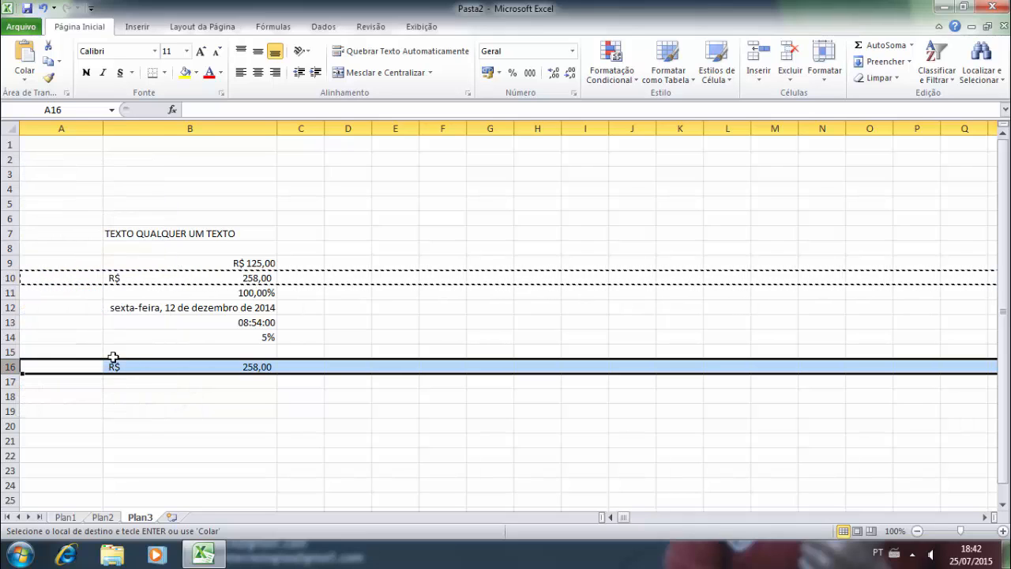
click(207, 423)
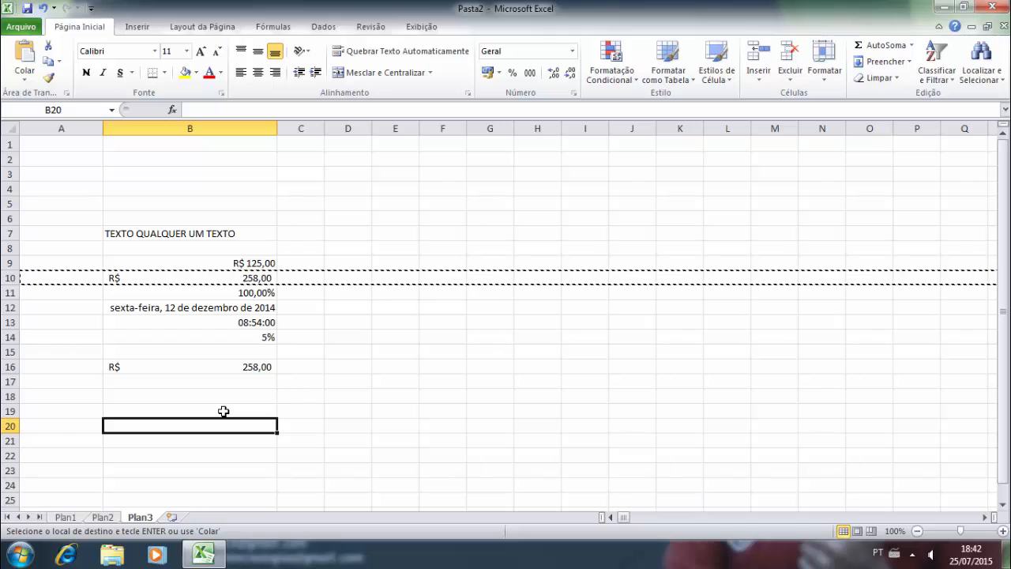
key(Escape)
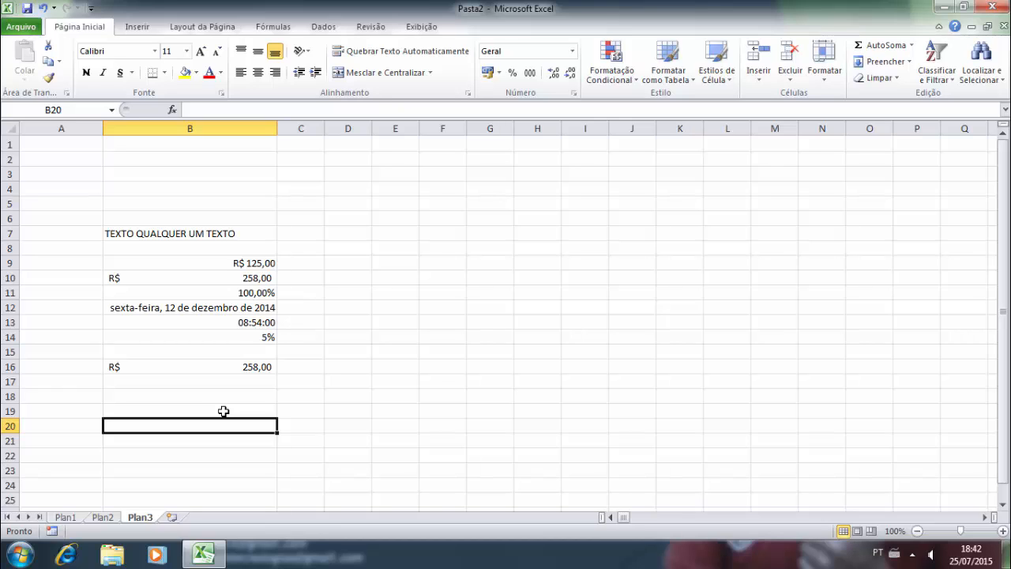
- Cut row 11 with the 100,00% value and insert the cut cells at row 18
click(12, 278)
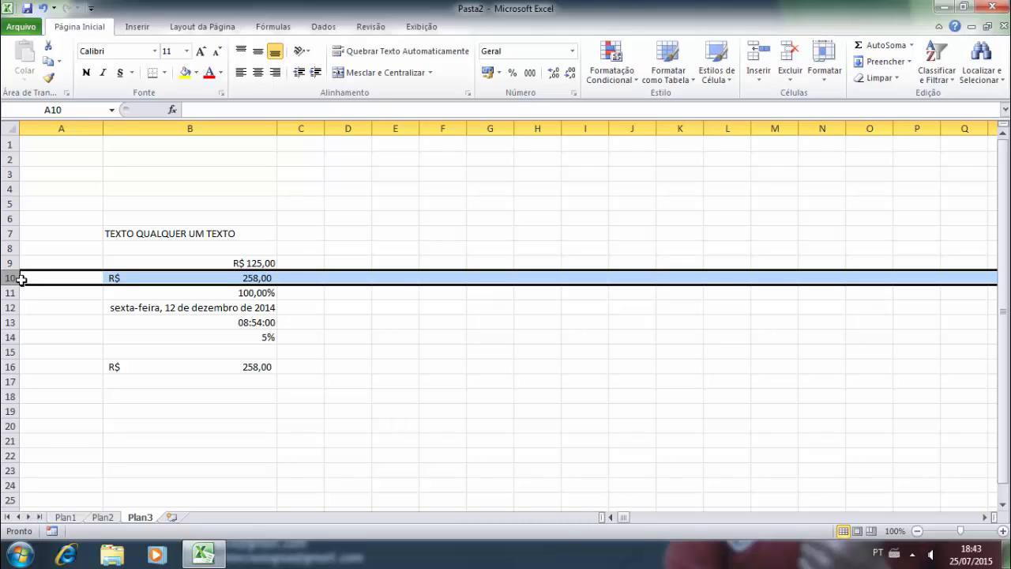
click(9, 292)
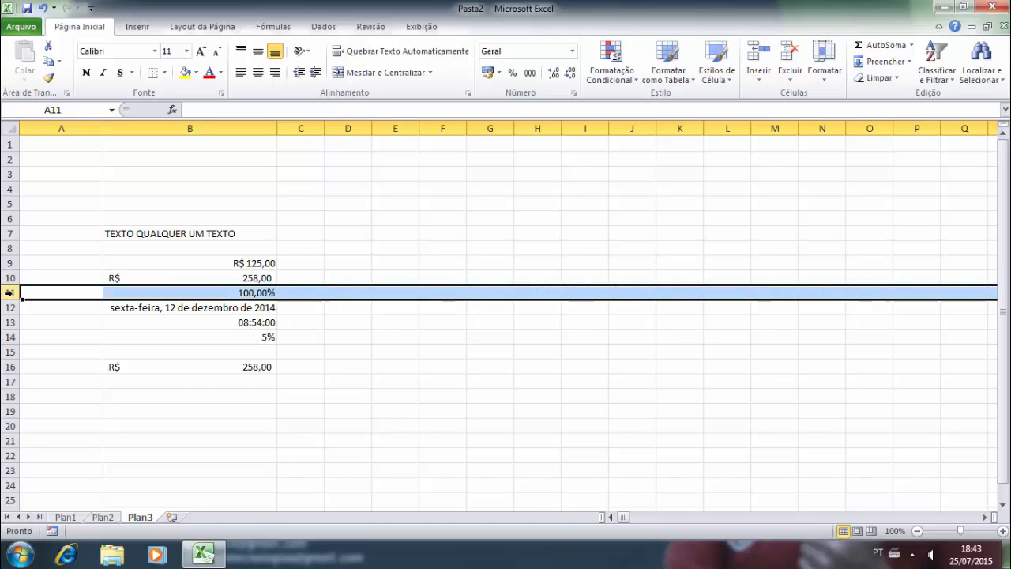
right_click(10, 292)
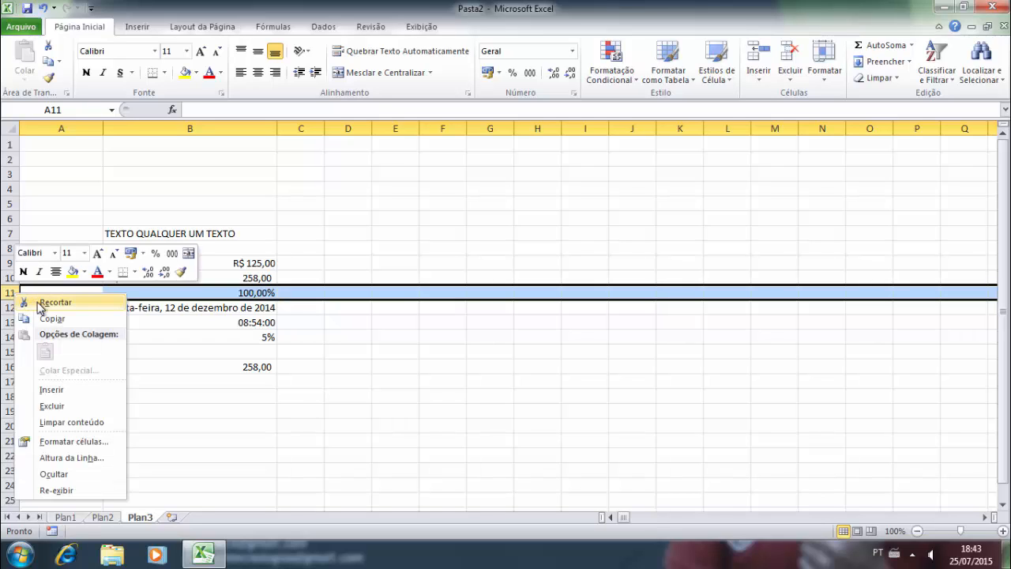
click(47, 302)
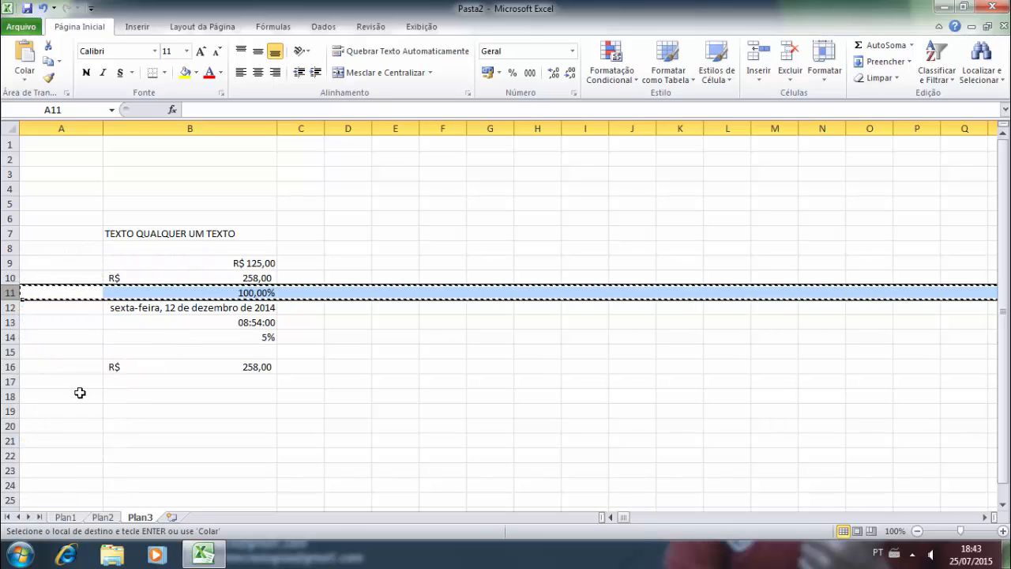
click(11, 396)
right_click(11, 395)
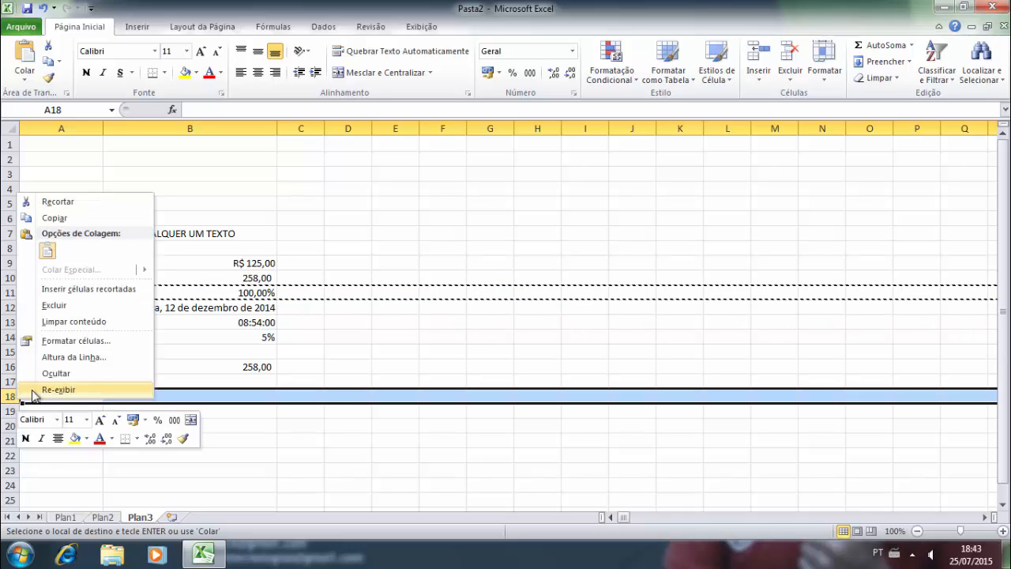
click(94, 295)
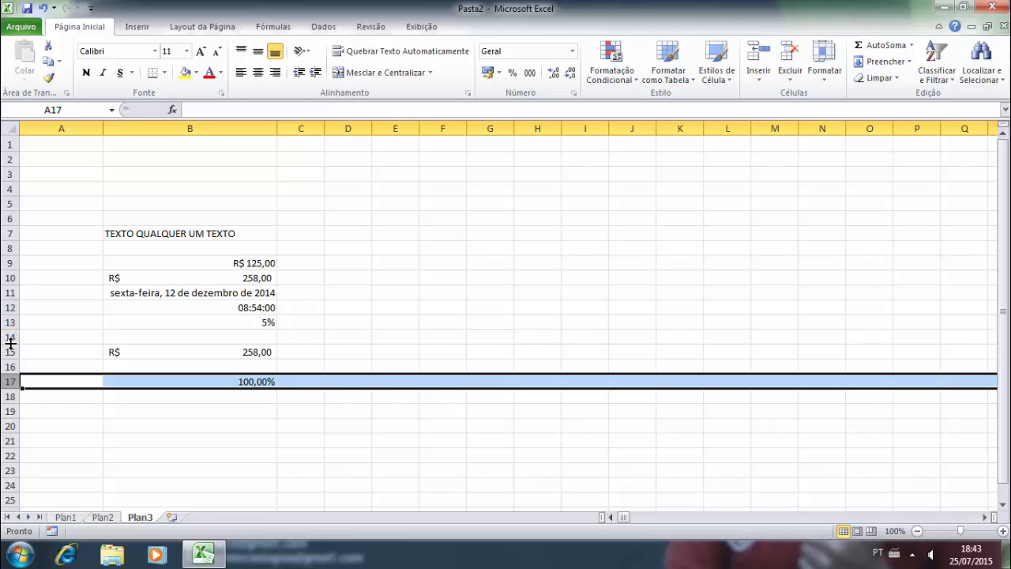
drag(11, 343, 10, 343)
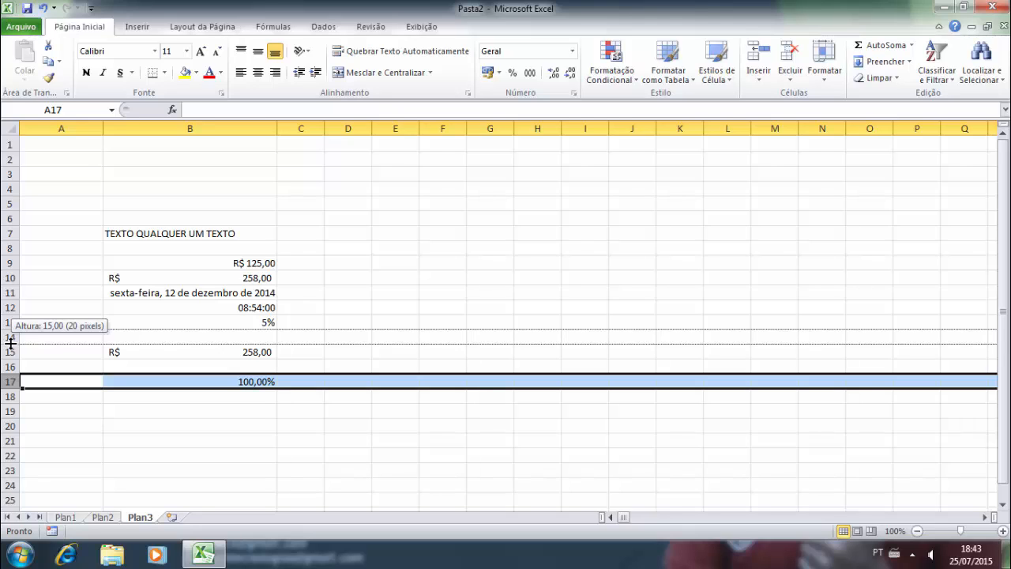
drag(10, 341, 10, 342)
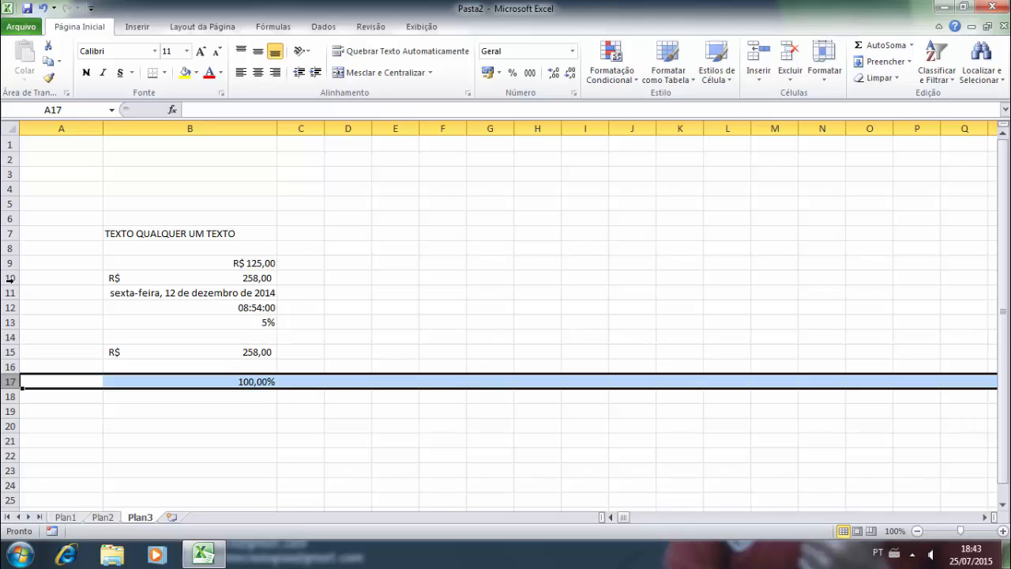
drag(12, 270, 12, 268)
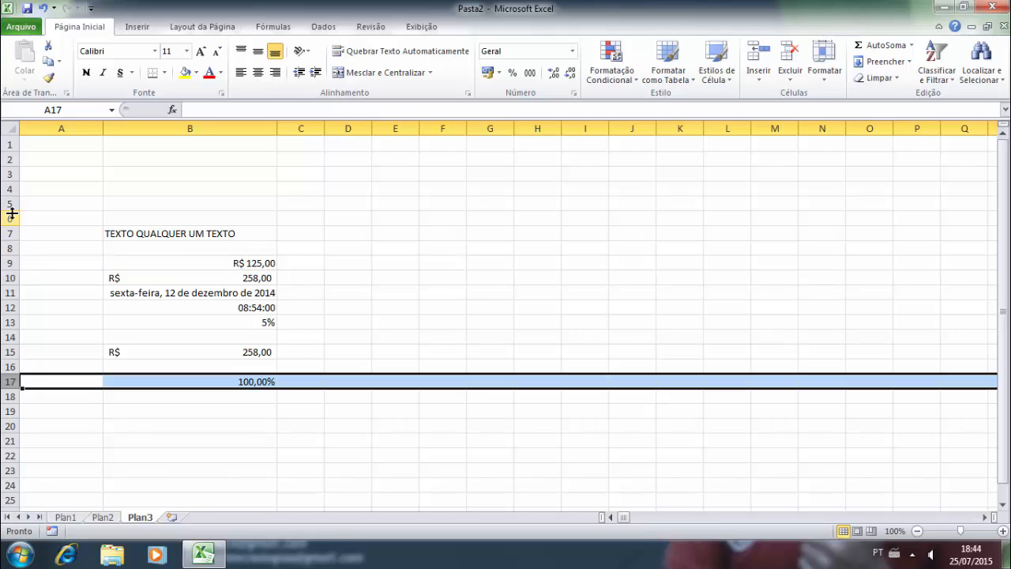
drag(12, 207, 14, 193)
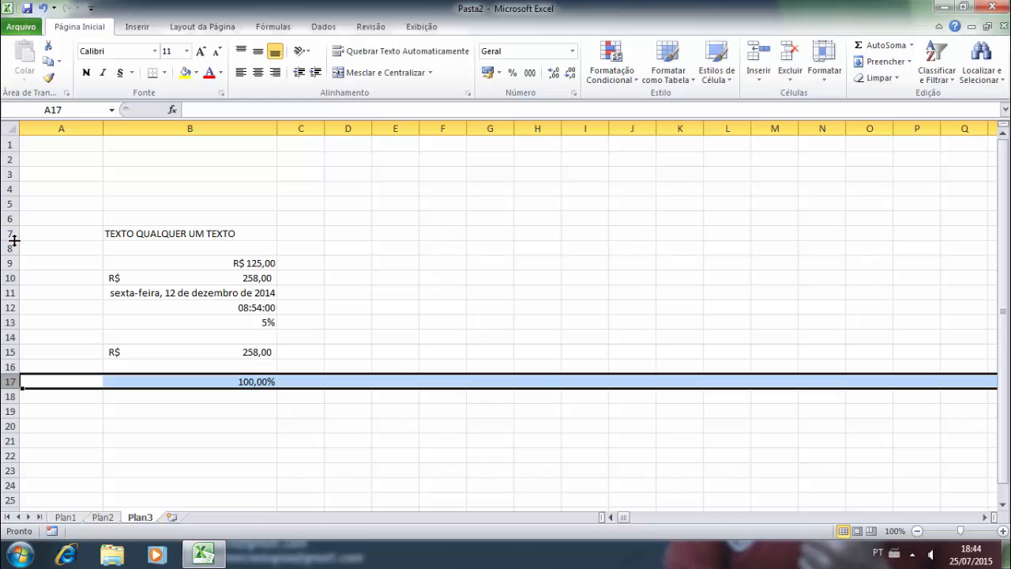
- Increase the height of row 7, which holds TEXTO QUALQUER UM TEXTO, by moving its lower border down twice
drag(14, 240, 9, 263)
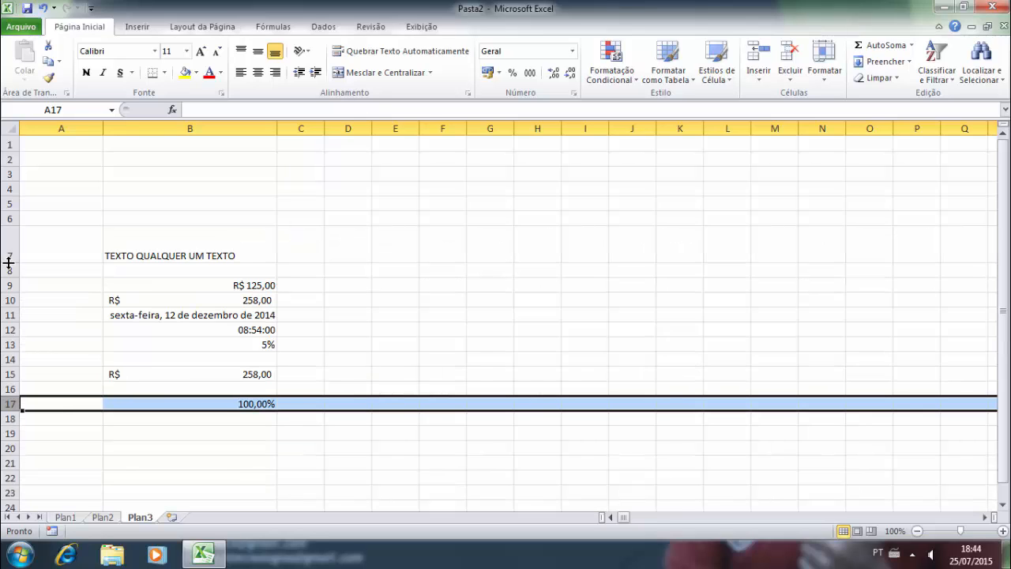
drag(8, 263, 11, 288)
- Set the height of row 7, which holds TEXTO QUALQUER UM TEXTO, to exactly 50
right_click(13, 263)
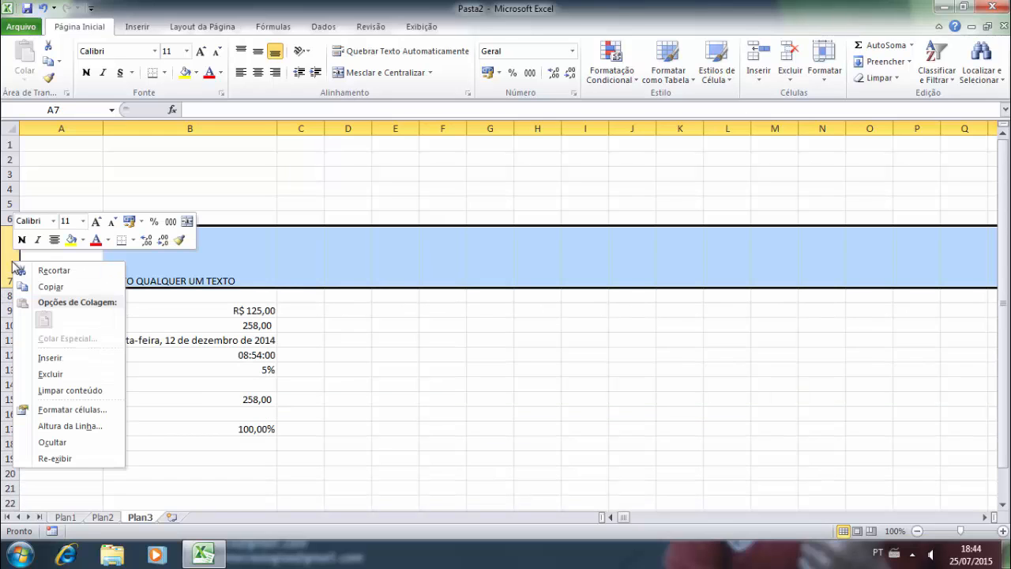
click(72, 425)
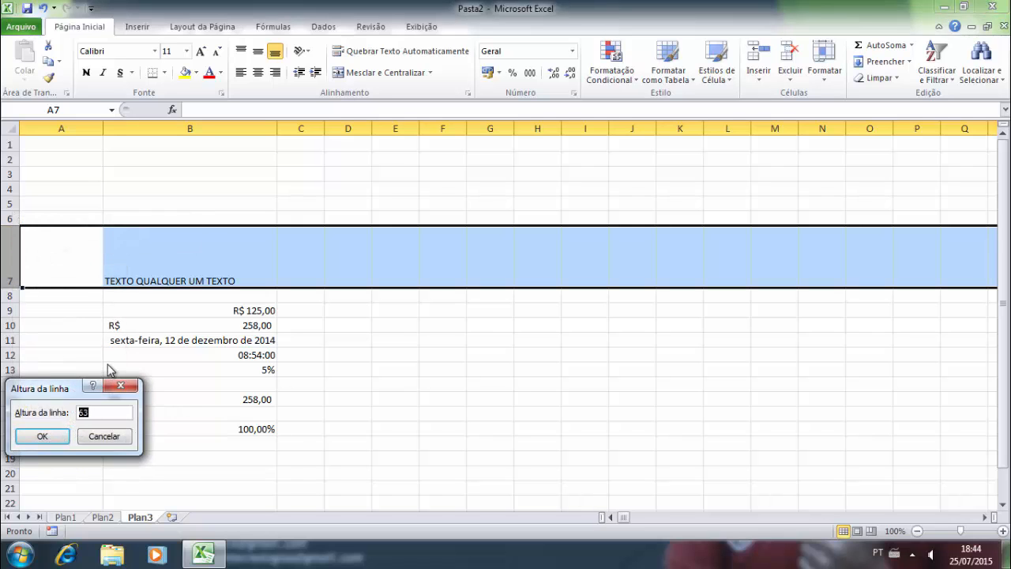
text(50)
click(42, 437)
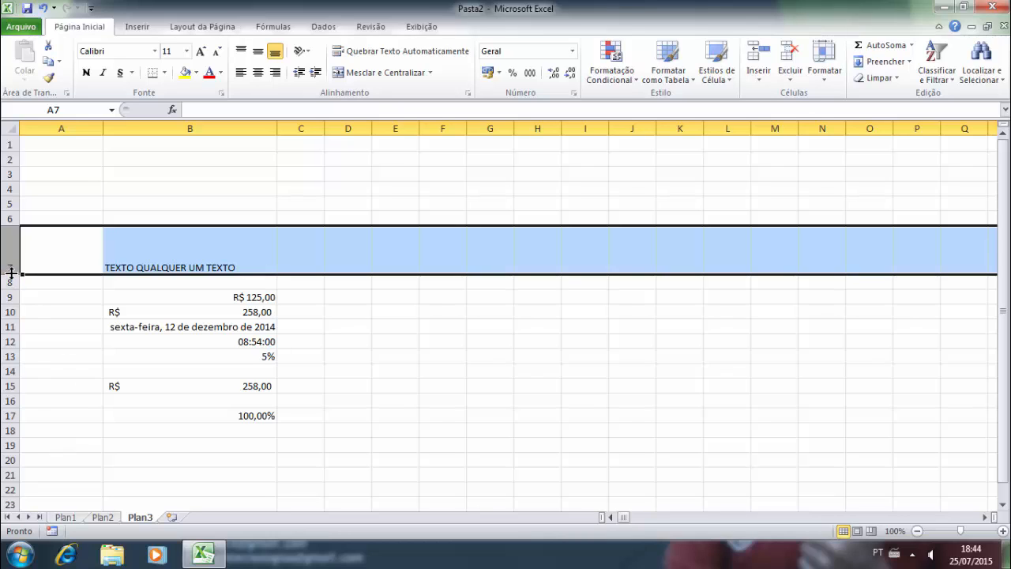
- Stretch row 7 to a height of about 56,25 by its lower border, and check its exact row height setting
click(37, 252)
drag(13, 273, 13, 271)
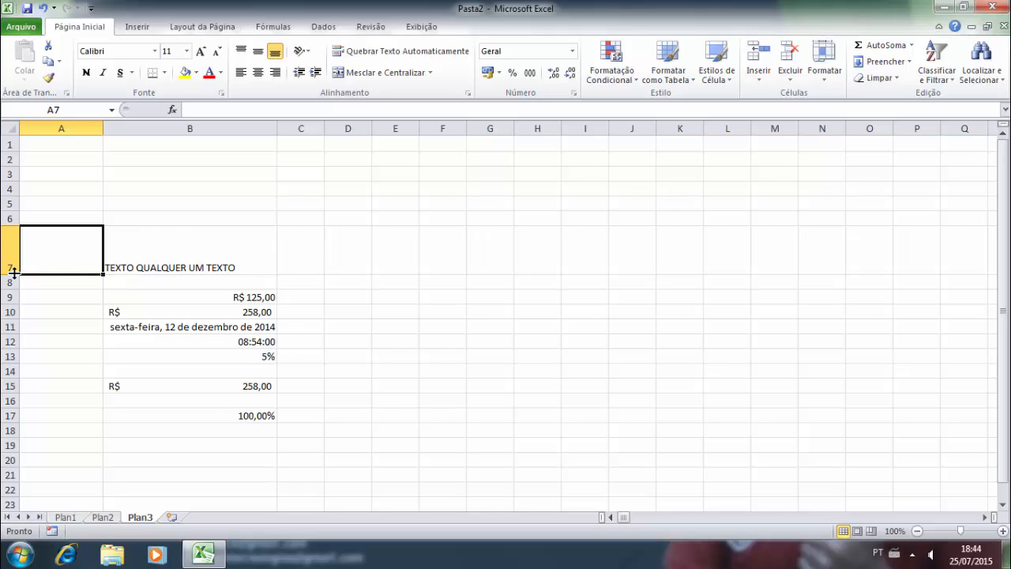
click(136, 263)
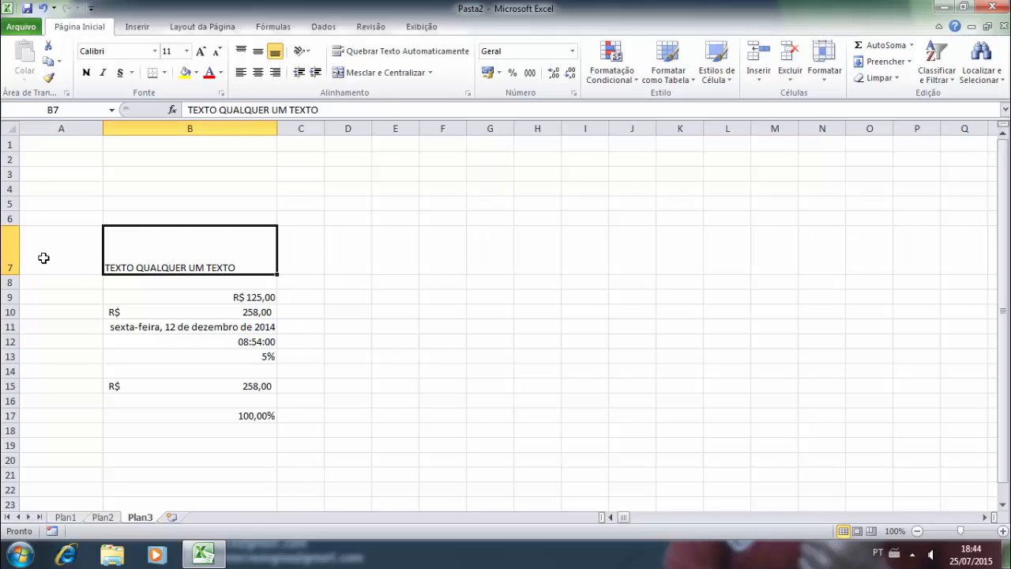
click(9, 257)
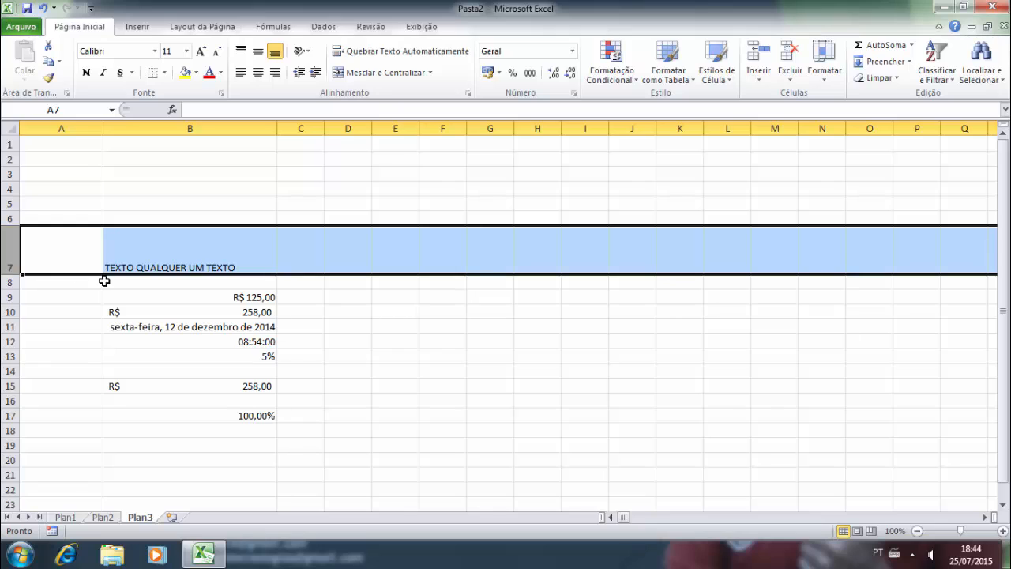
mouse_move(14, 273)
mouse_down()
mouse_move(12, 258)
mouse_move(11, 273)
mouse_up()
right_click(11, 274)
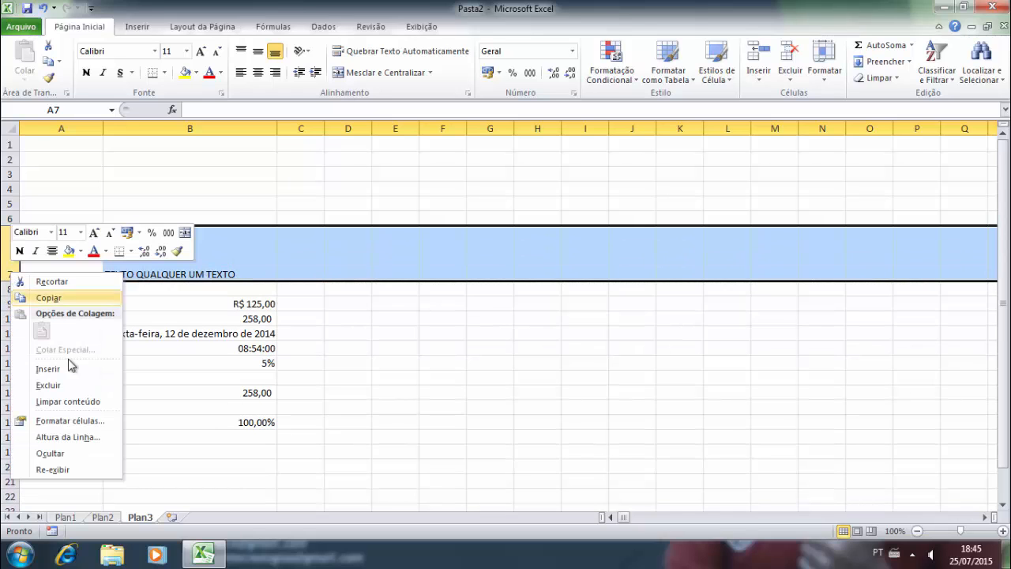
click(75, 437)
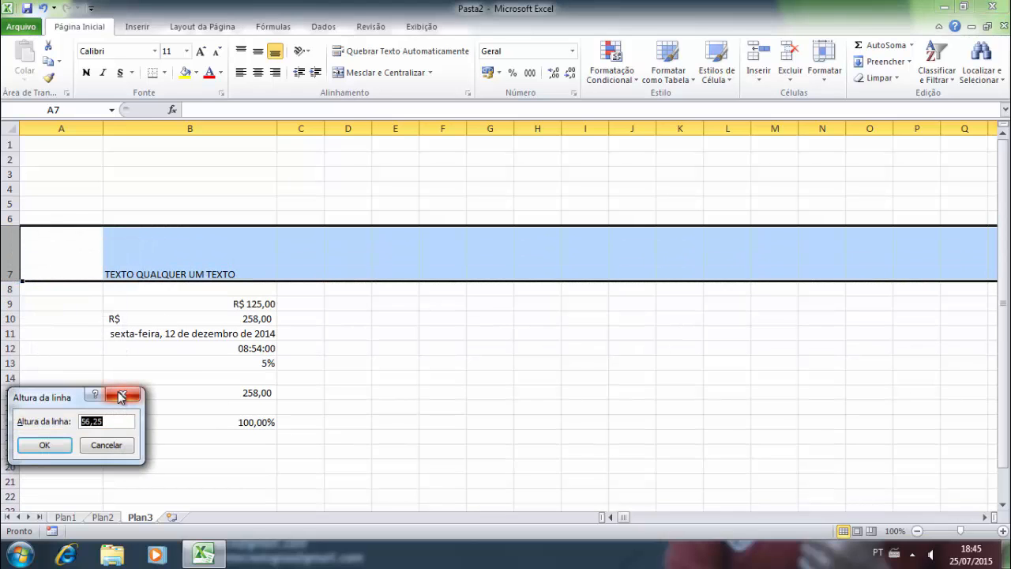
click(120, 397)
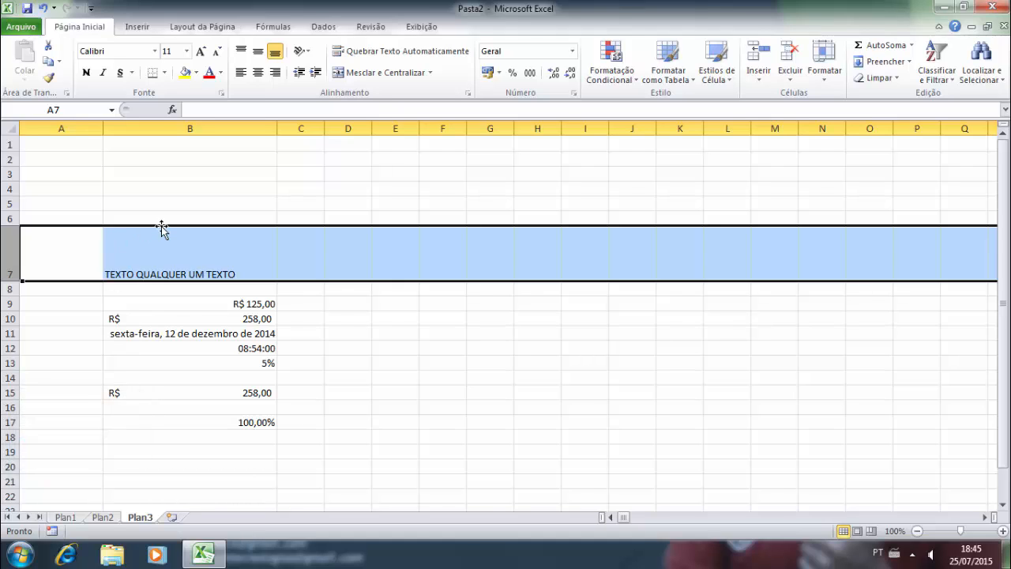
- Hide row 11 with the sexta-feira, 12 de dezembro de 2014 date, and reveal it by expanding the boundary between rows 10 and 12
click(344, 317)
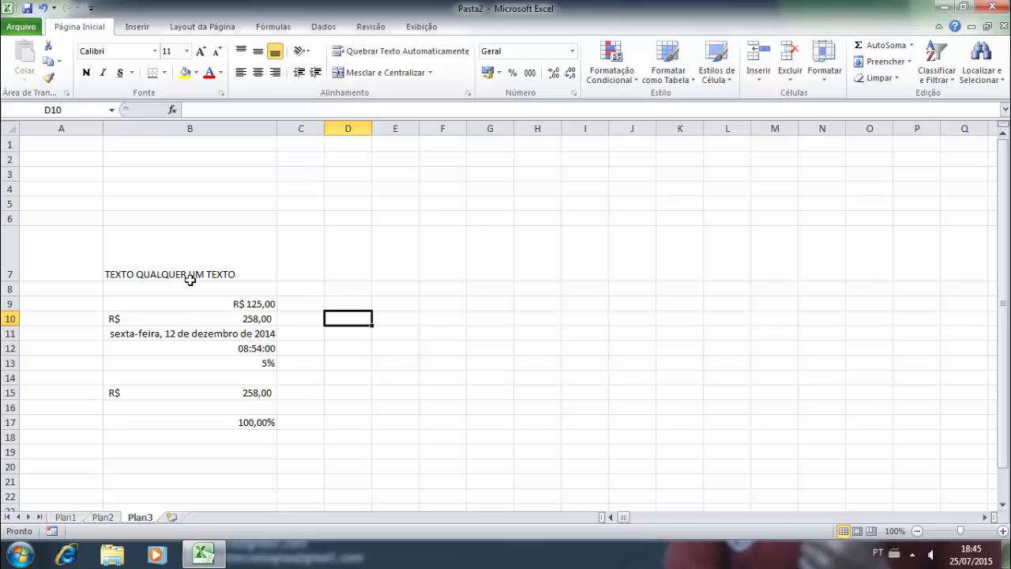
click(13, 332)
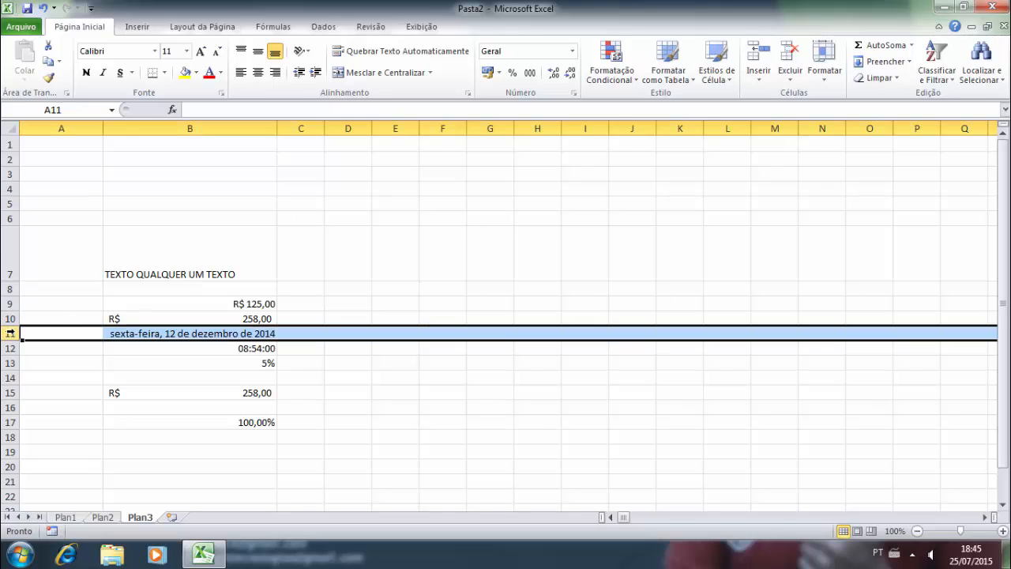
right_click(11, 333)
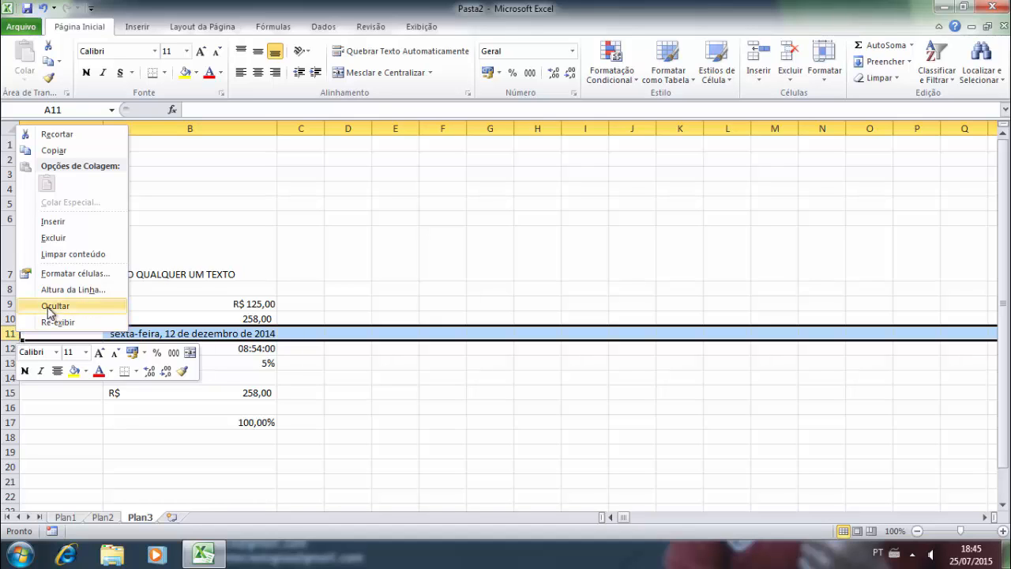
click(51, 310)
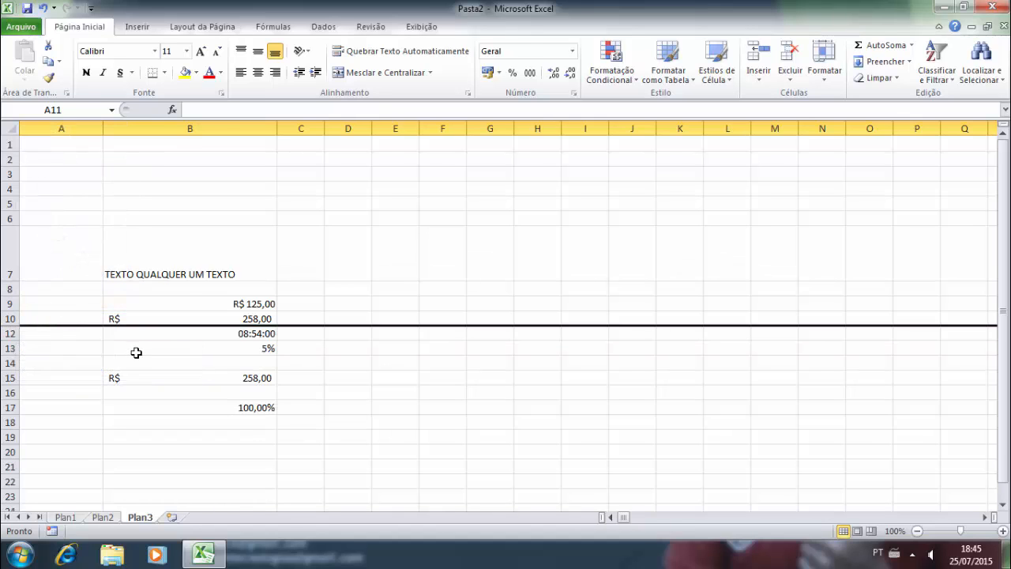
click(144, 351)
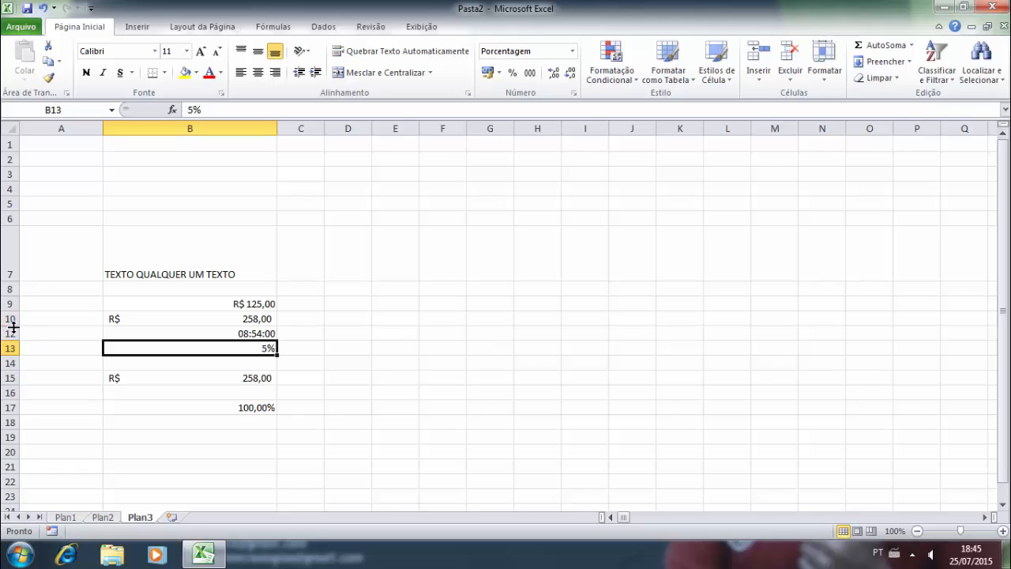
drag(13, 326, 12, 343)
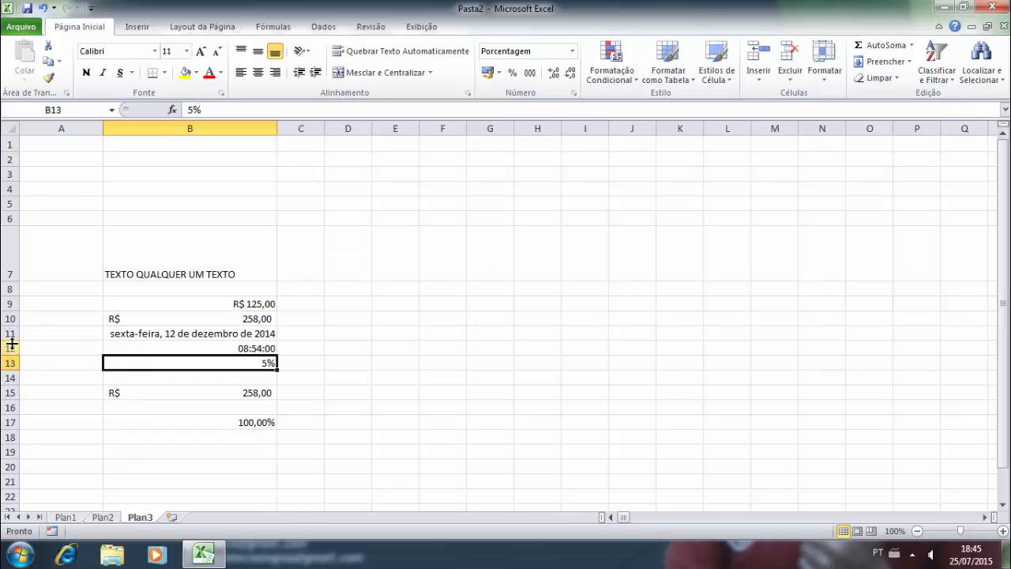
- Apply the unhide command (Re-exibir) to the date row 11, and hide that row again
right_click(11, 333)
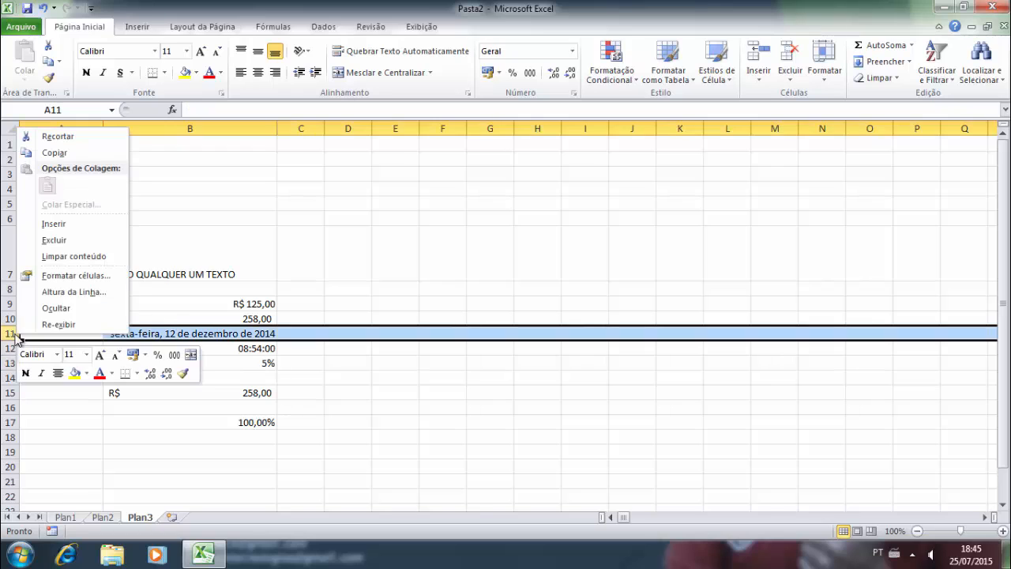
click(68, 327)
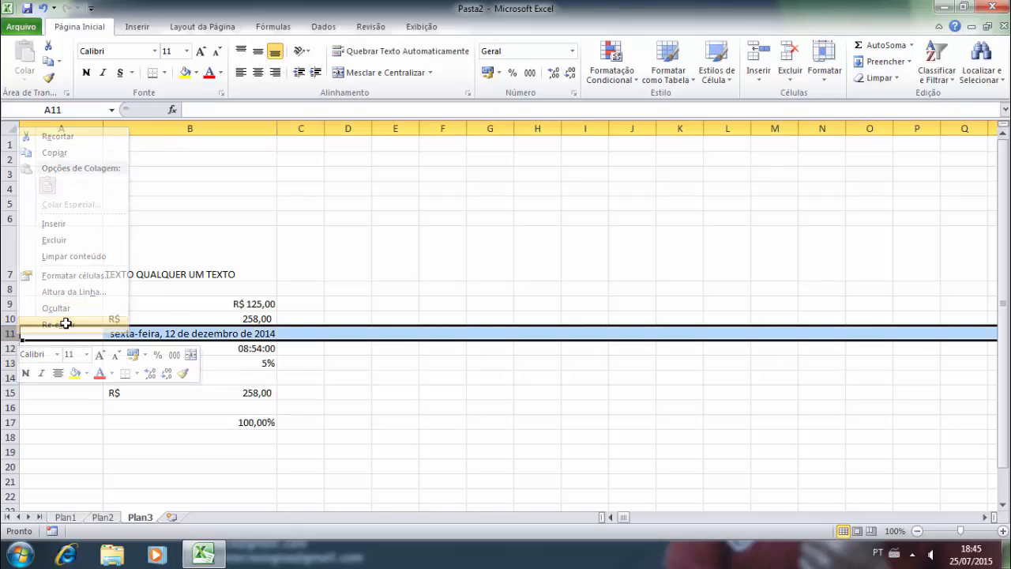
right_click(11, 333)
click(53, 309)
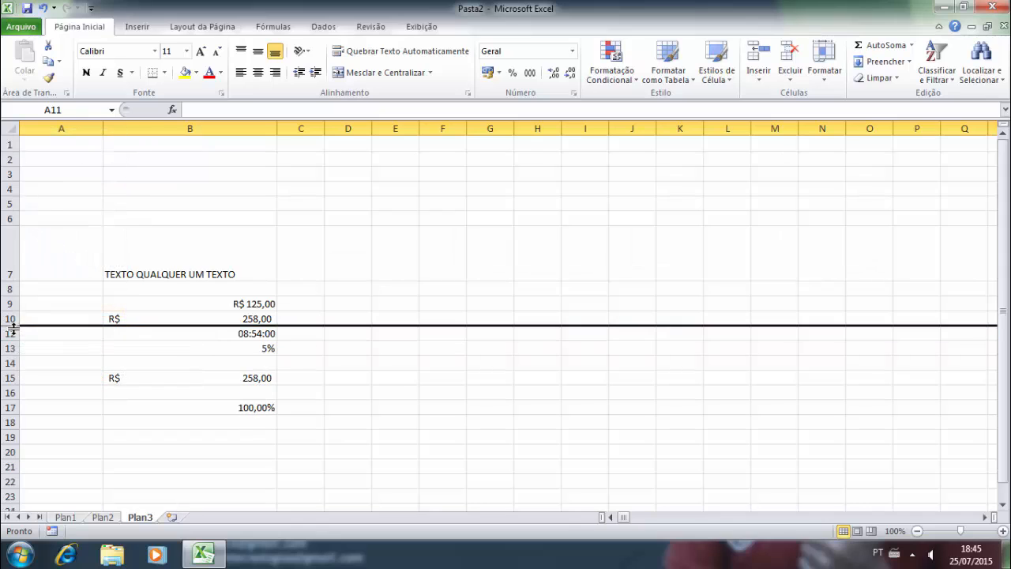
- Try to unhide row 11 with the unhide command while only row 10 is selected
click(11, 320)
right_click(12, 322)
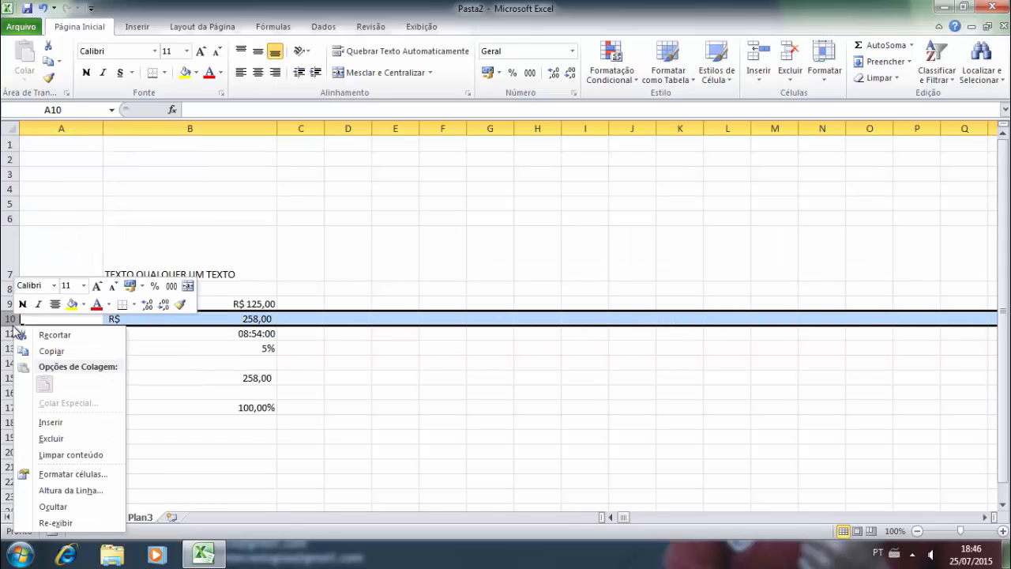
click(68, 523)
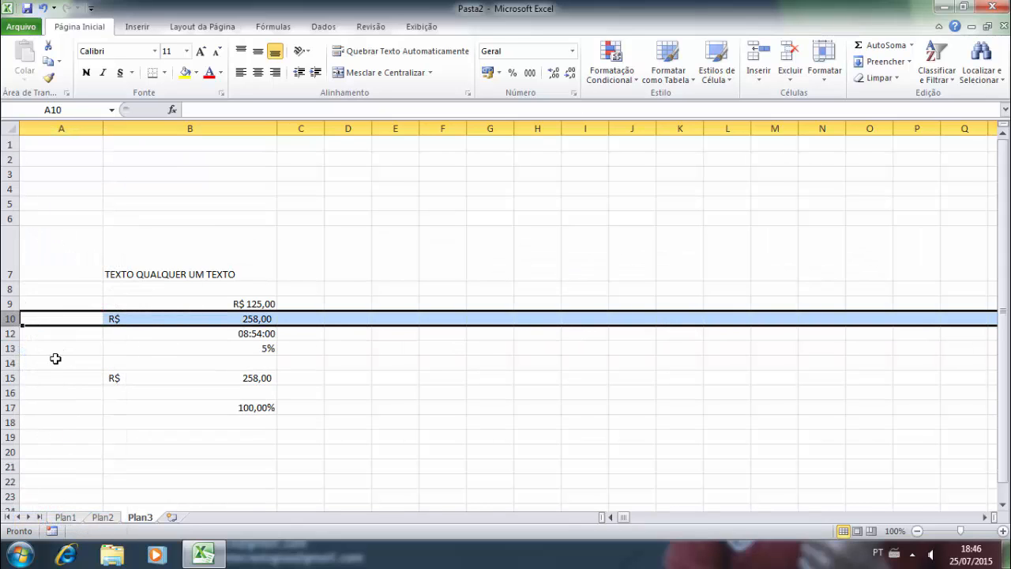
- Reveal the hidden date row 11 by pulling down the row boundary below row 10
click(49, 349)
drag(16, 324, 13, 347)
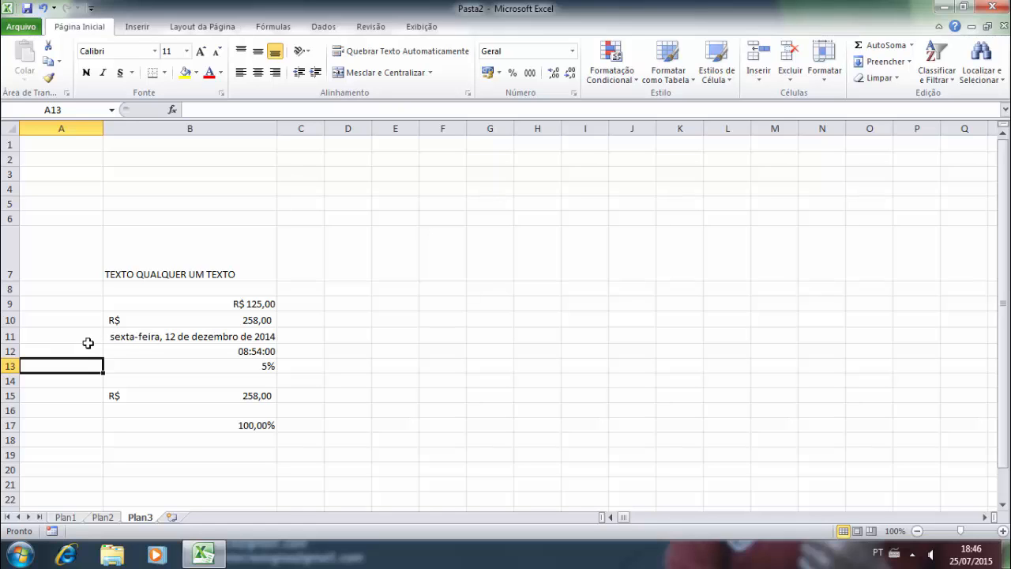
click(226, 297)
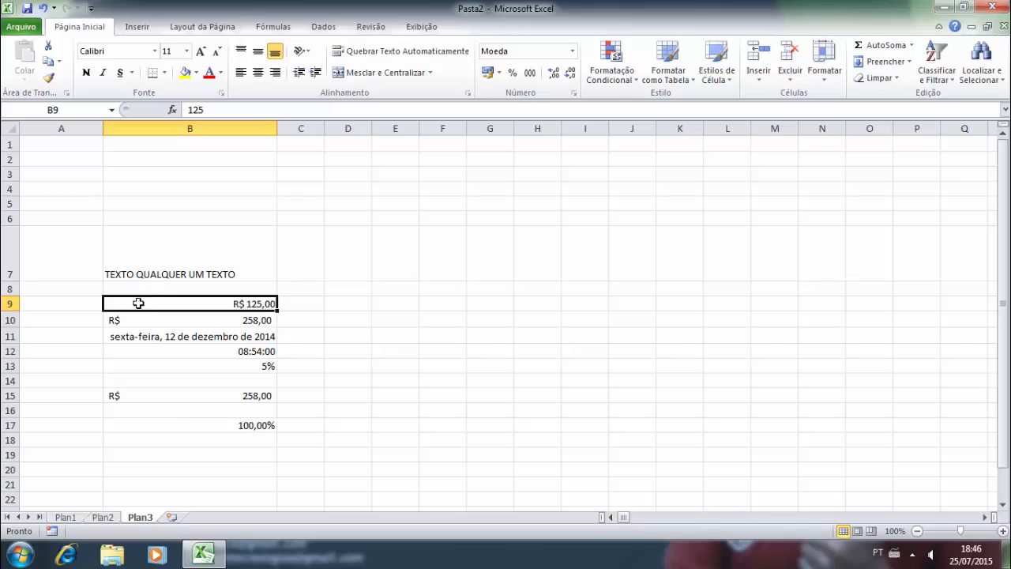
click(10, 303)
right_click(10, 304)
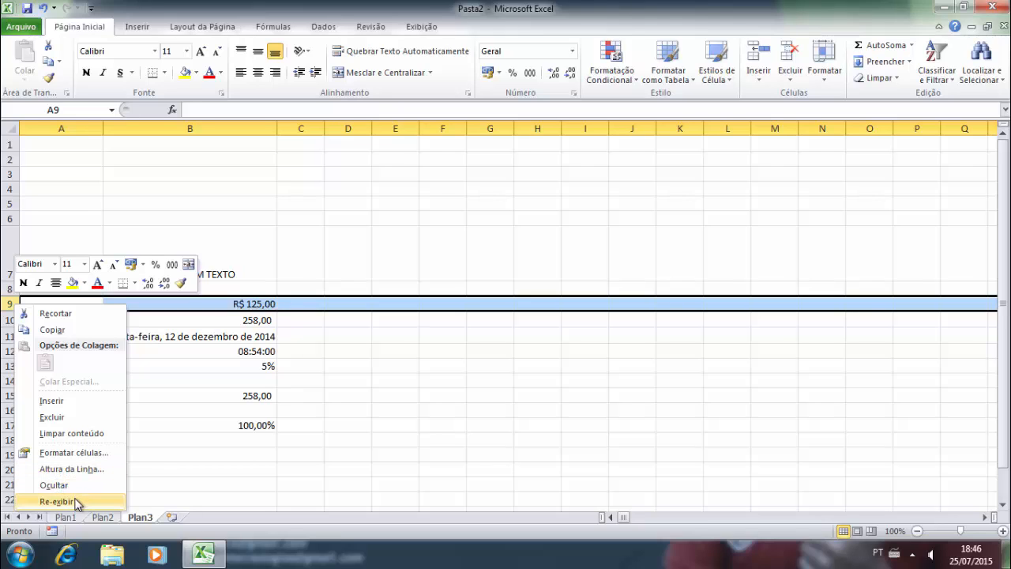
click(307, 328)
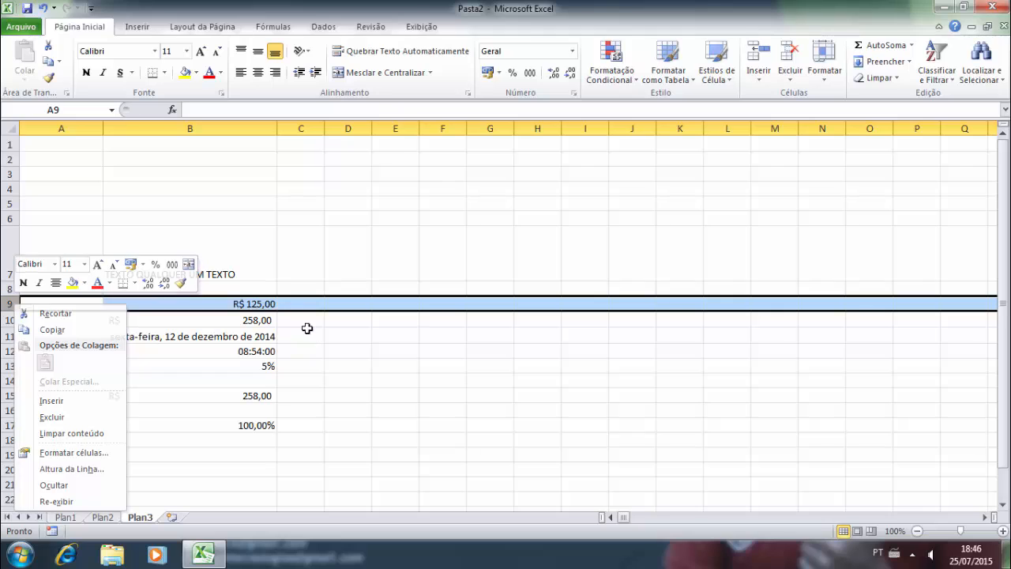
click(282, 337)
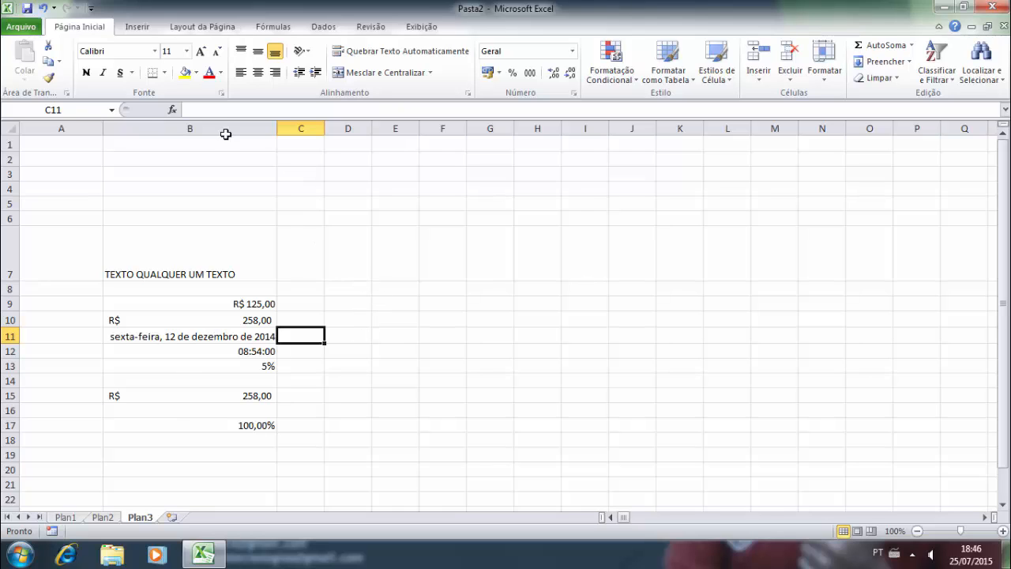
- Select the entire columns A, B and C one after another
click(79, 128)
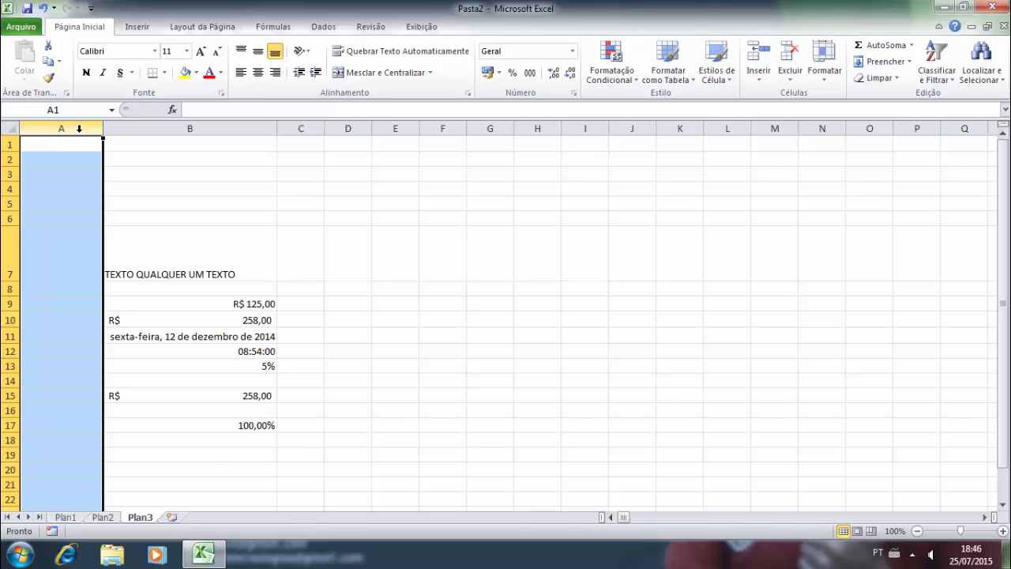
click(203, 127)
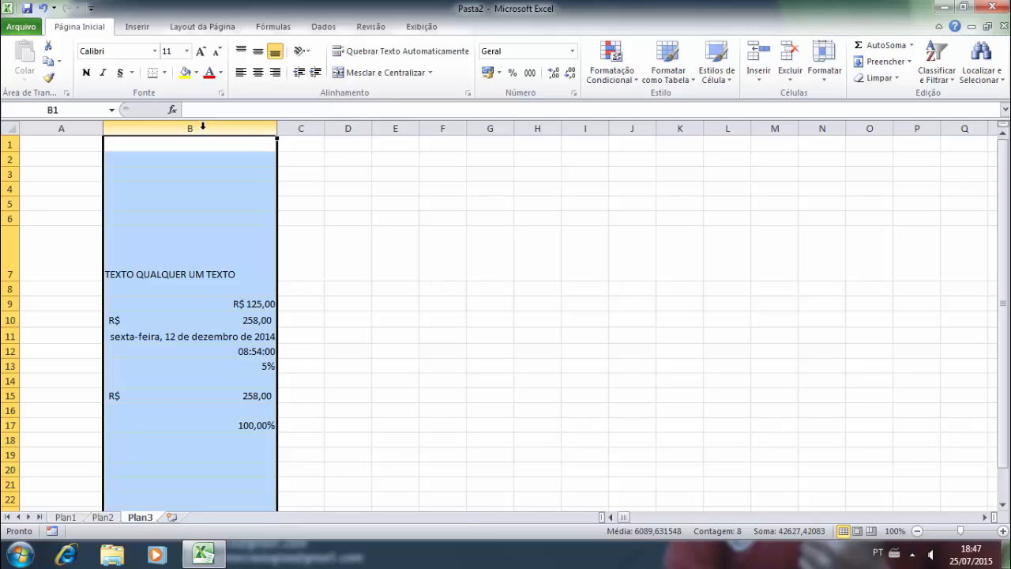
click(301, 126)
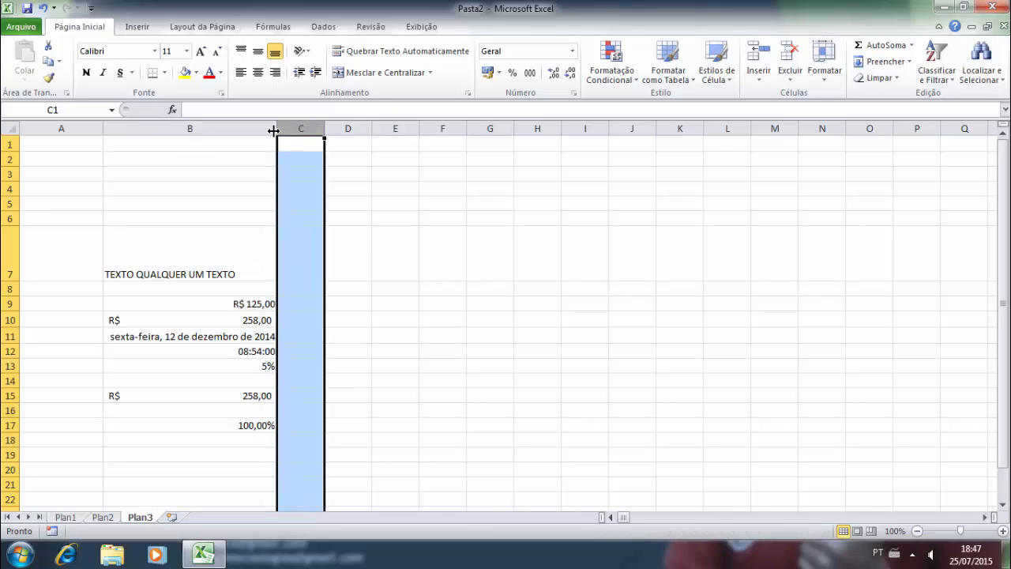
- Insert a blank sheet column before column B, shifting the data column over by one
click(189, 127)
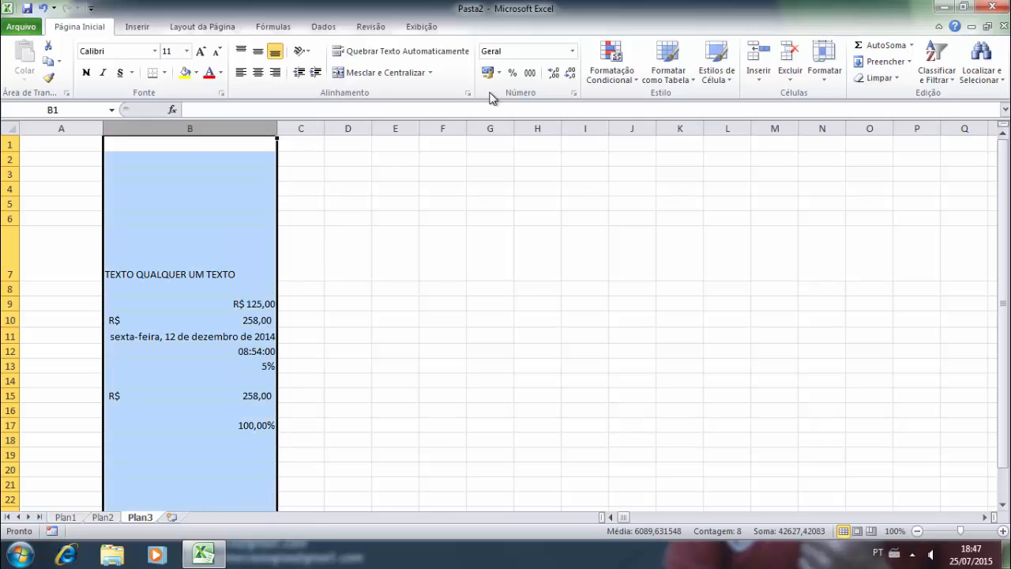
click(756, 79)
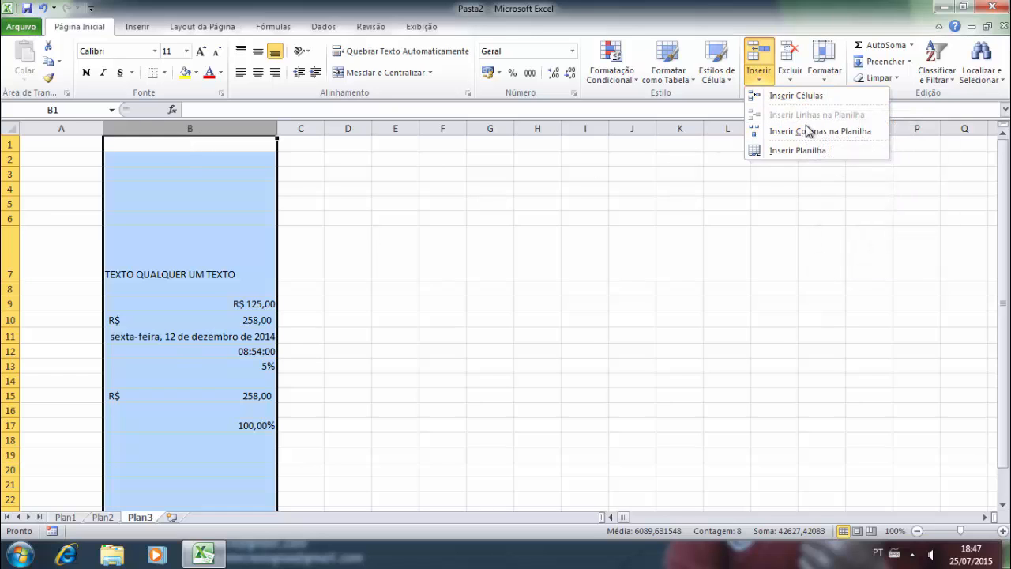
click(799, 139)
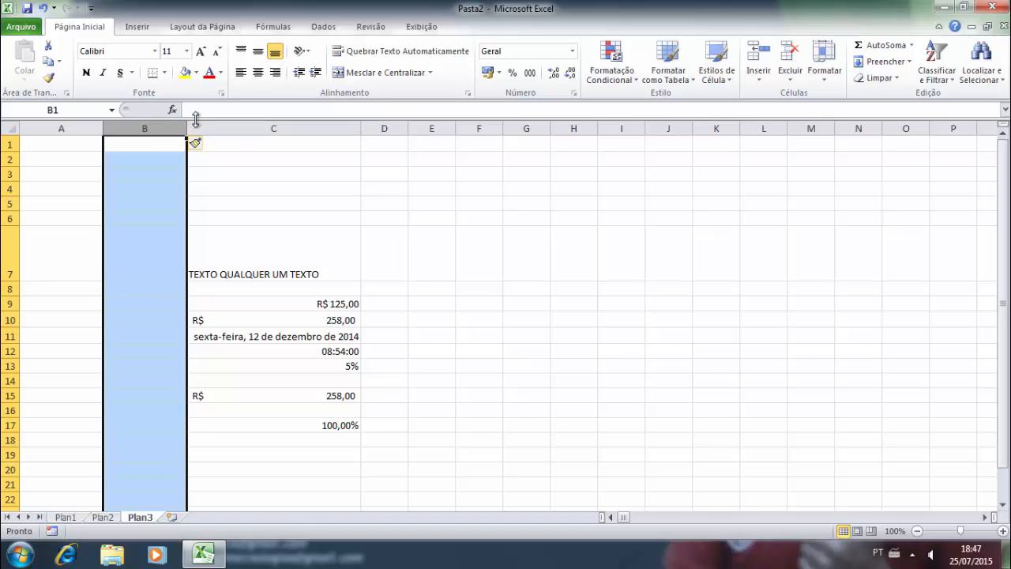
- Insert another blank column before column C, which holds the text, currency, date and percentage data
click(240, 128)
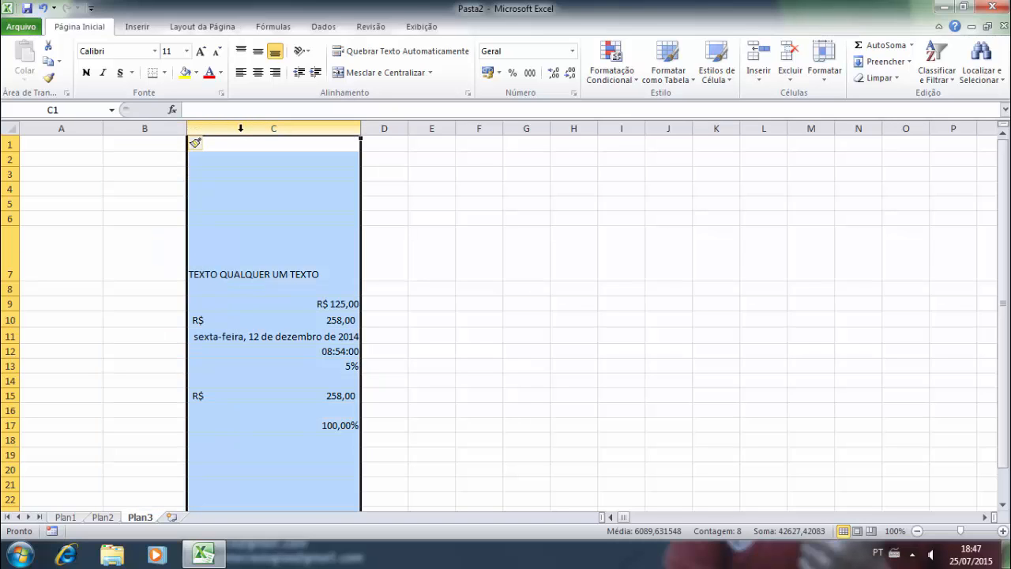
right_click(243, 133)
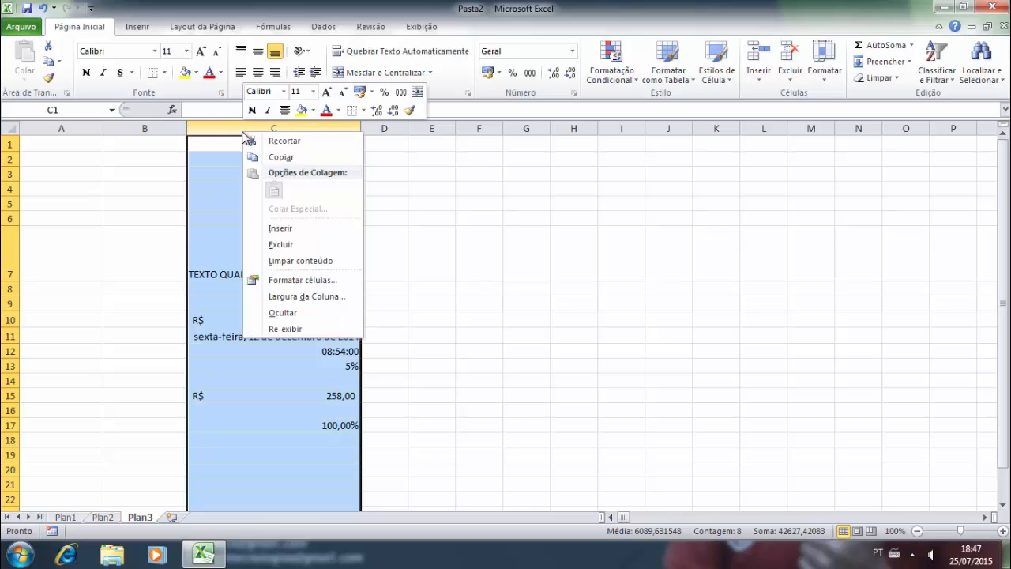
click(282, 228)
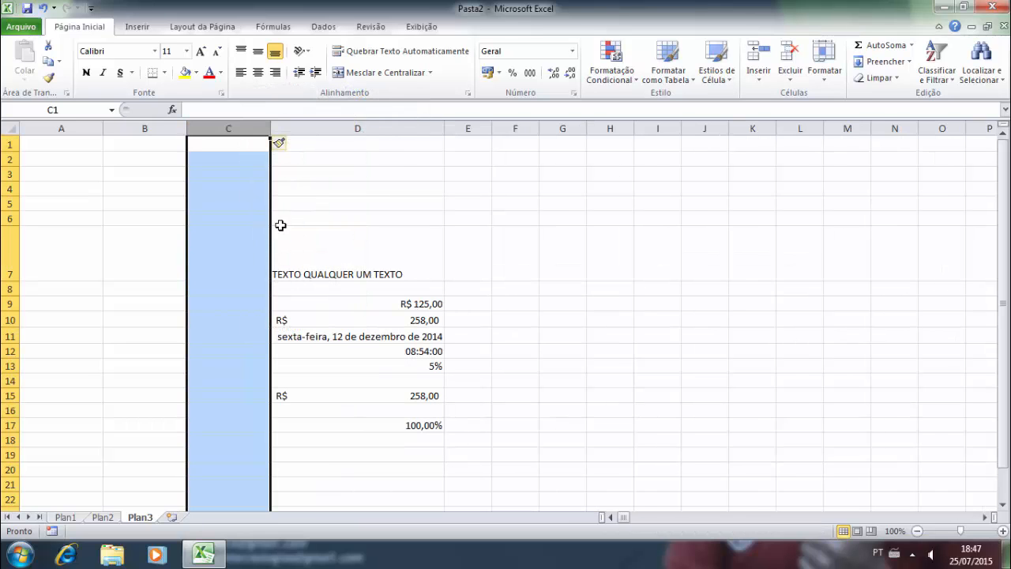
- Insert two blank columns at once before column E, beside the data column
click(477, 128)
drag(477, 128, 504, 128)
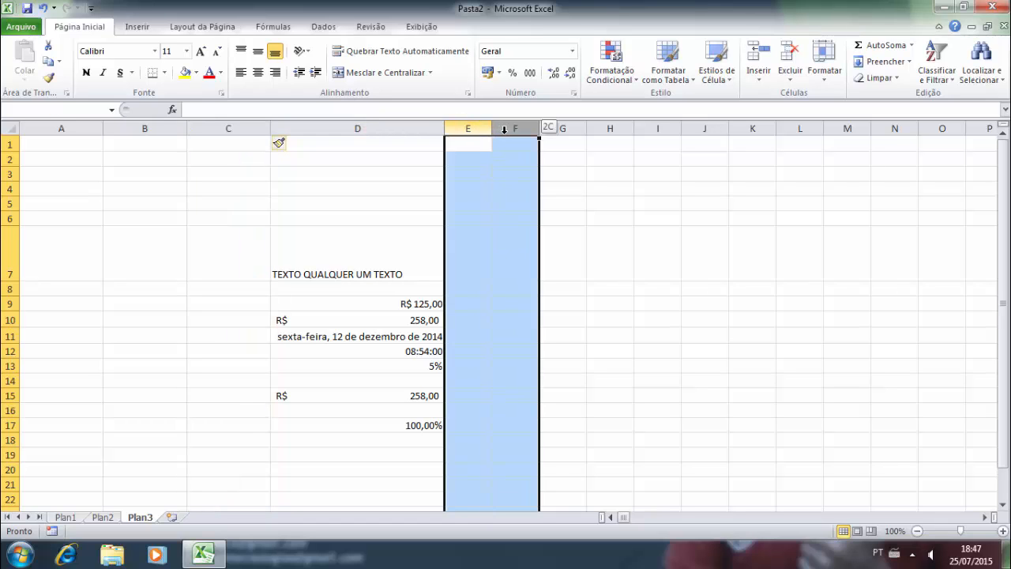
right_click(510, 130)
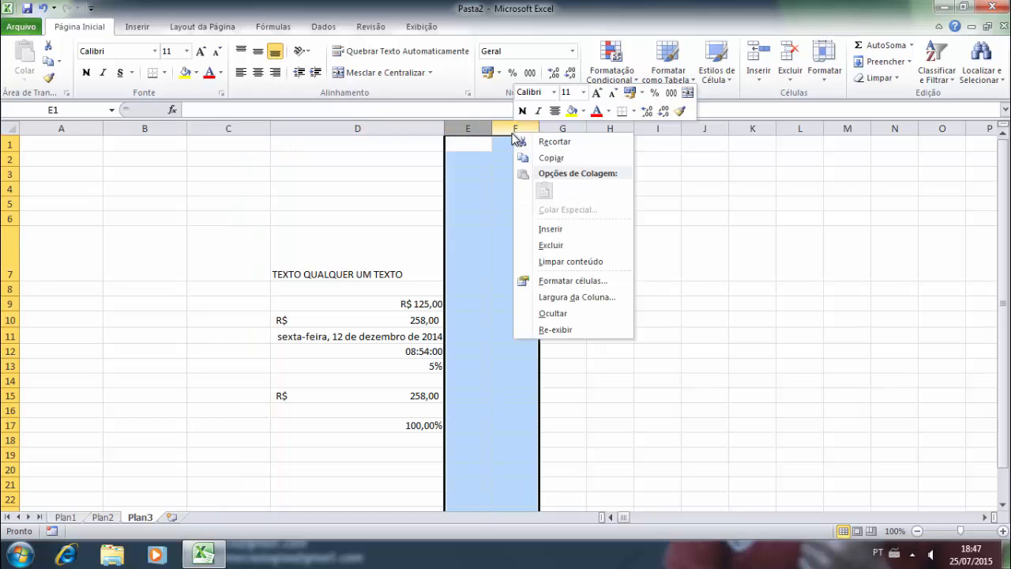
click(543, 230)
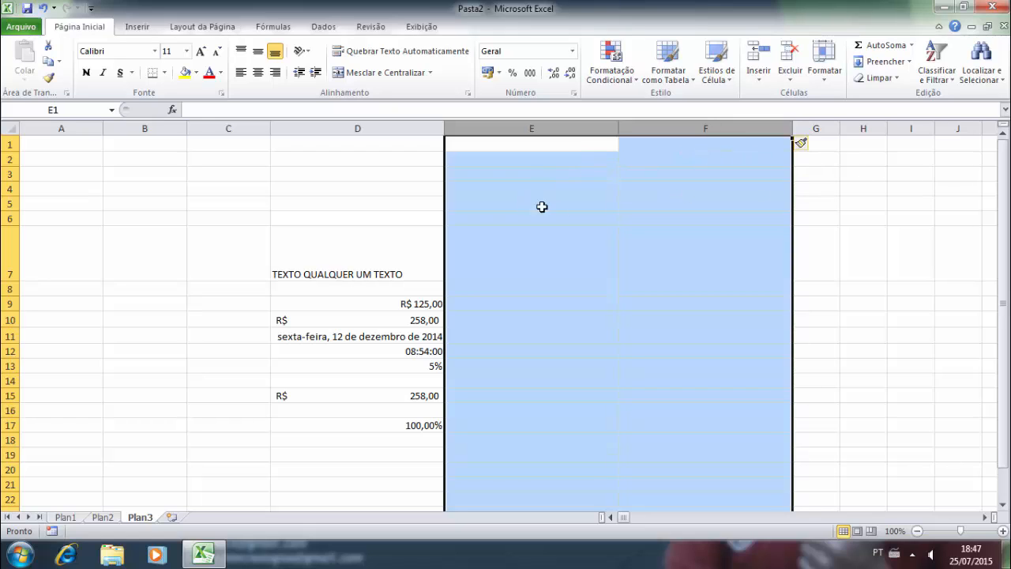
click(572, 220)
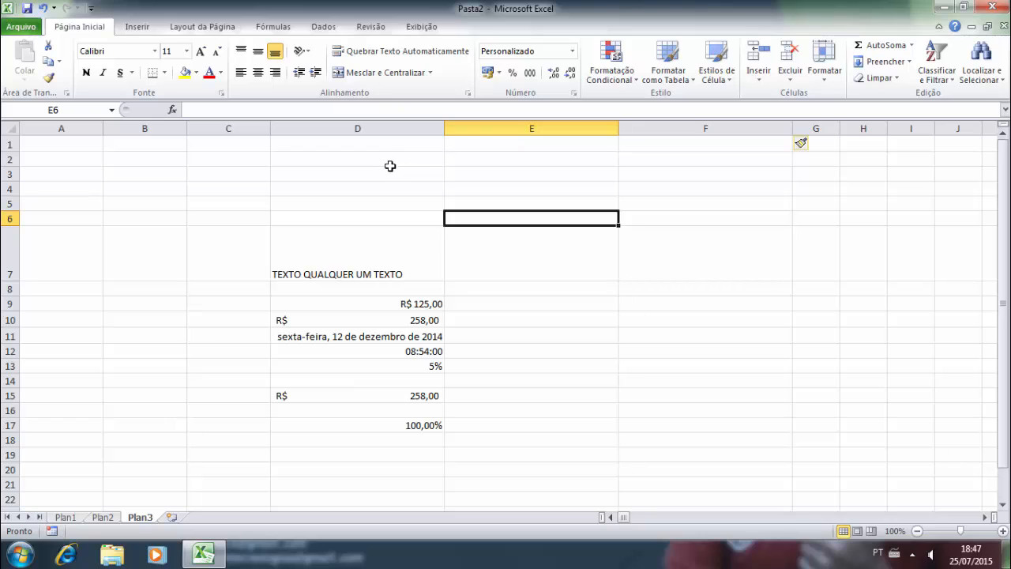
- Copy the whole data column D and insert the copied cells at column E
click(376, 128)
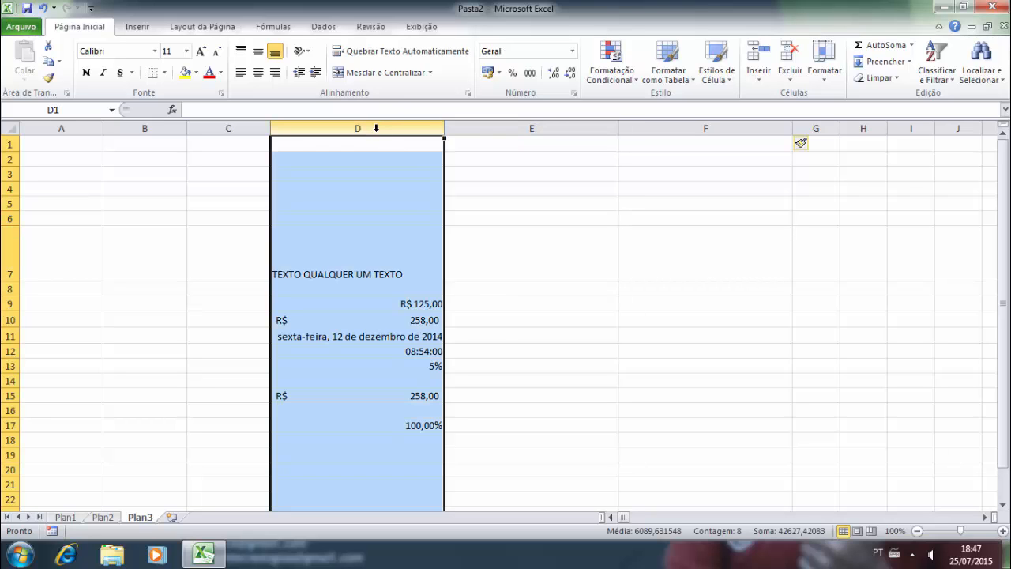
right_click(376, 128)
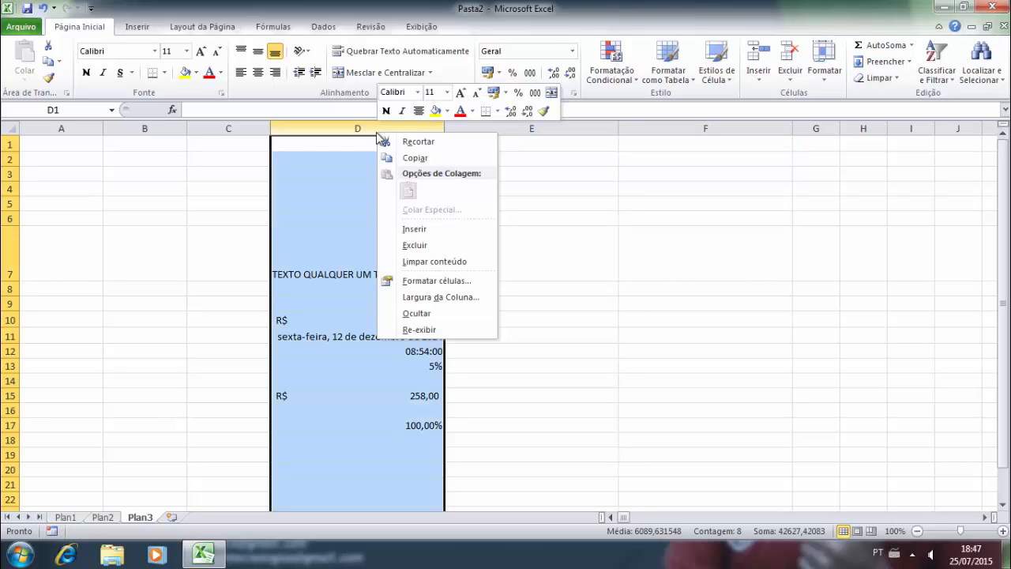
click(411, 158)
click(529, 129)
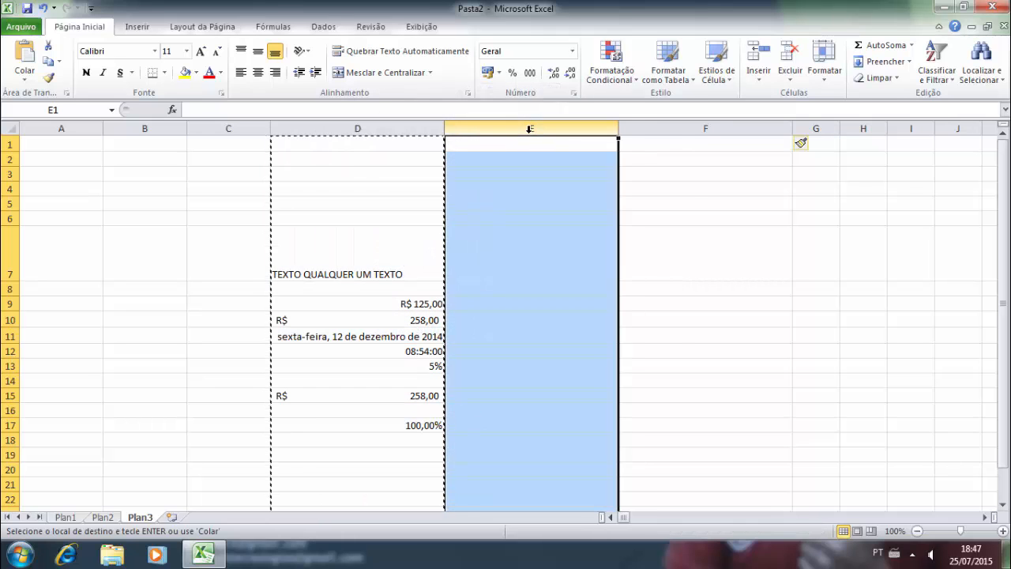
right_click(530, 129)
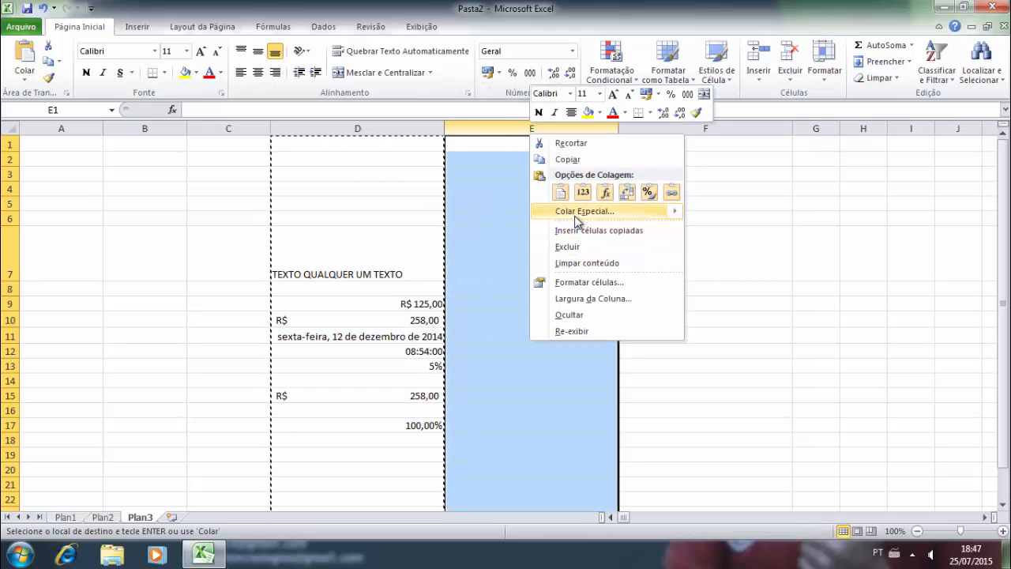
click(589, 230)
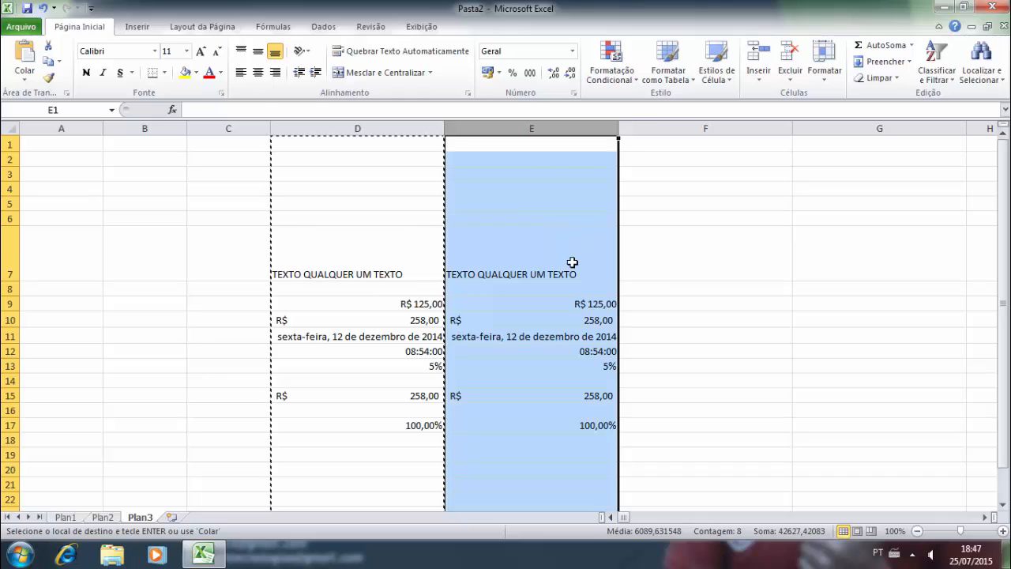
click(576, 261)
key(Escape)
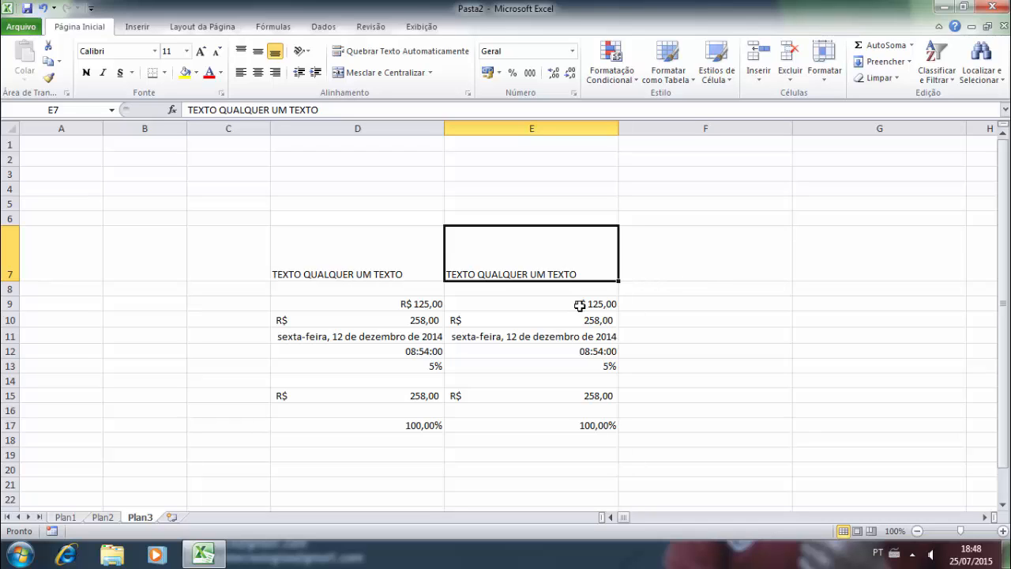
- Move the duplicated data column E into column F by cutting and pasting the entire column
click(538, 304)
click(523, 261)
drag(523, 261, 573, 417)
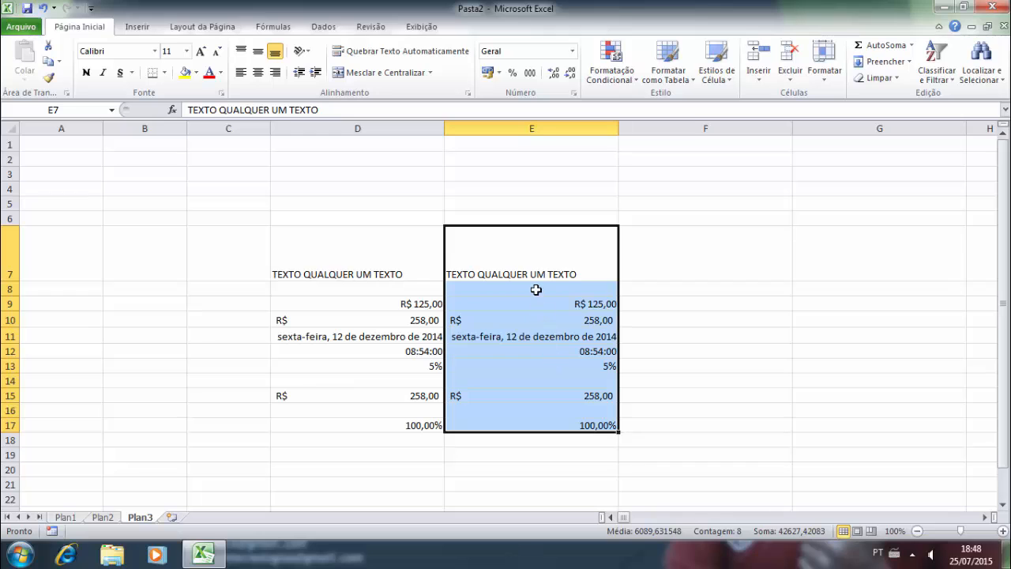
click(529, 127)
right_click(529, 127)
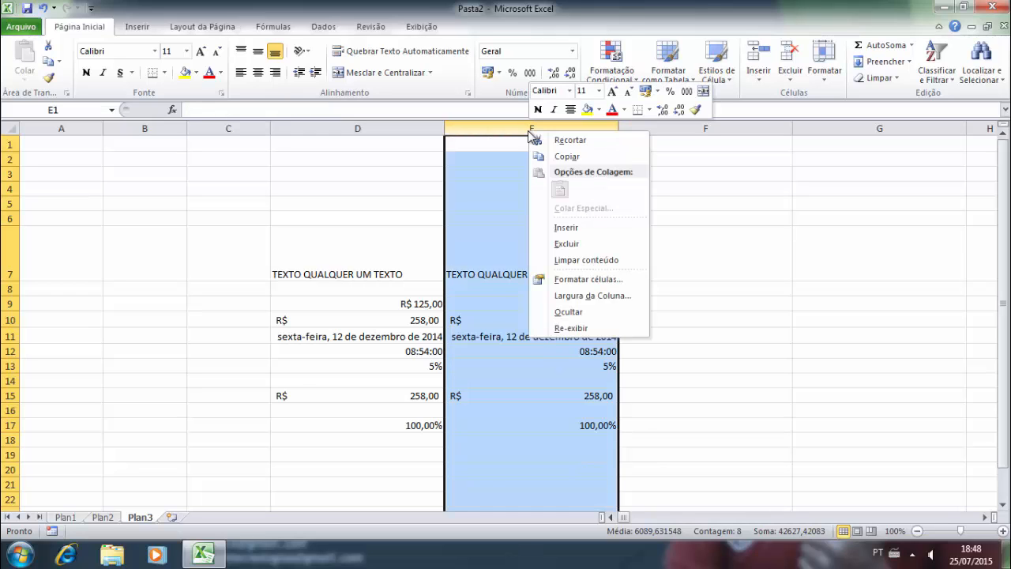
click(570, 142)
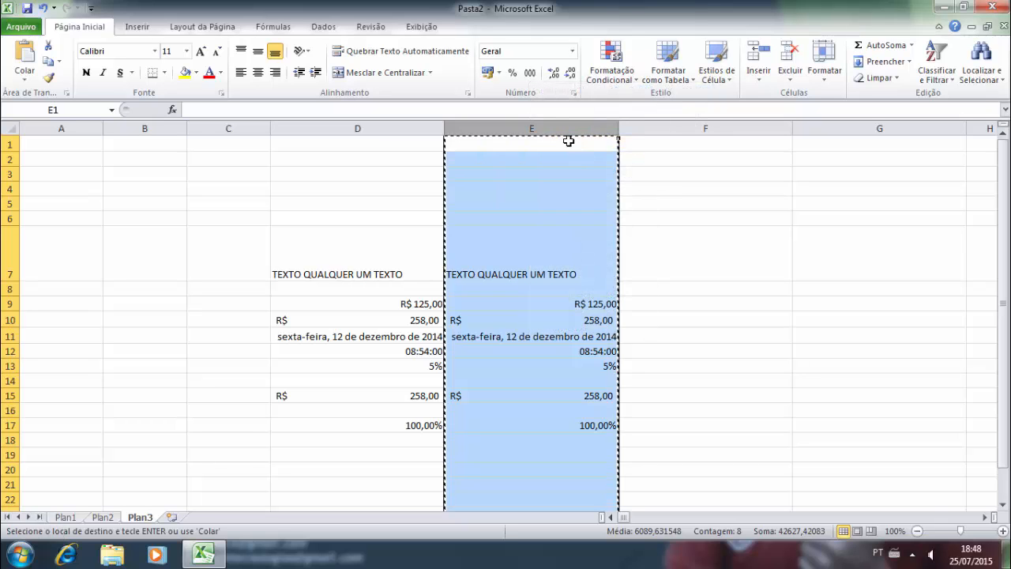
click(731, 127)
right_click(732, 127)
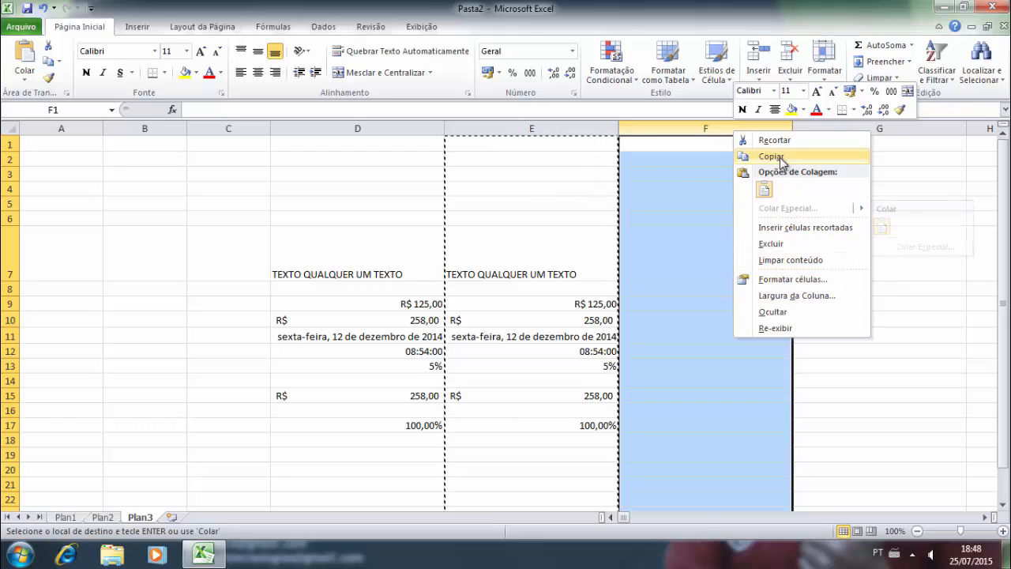
click(661, 127)
click(552, 124)
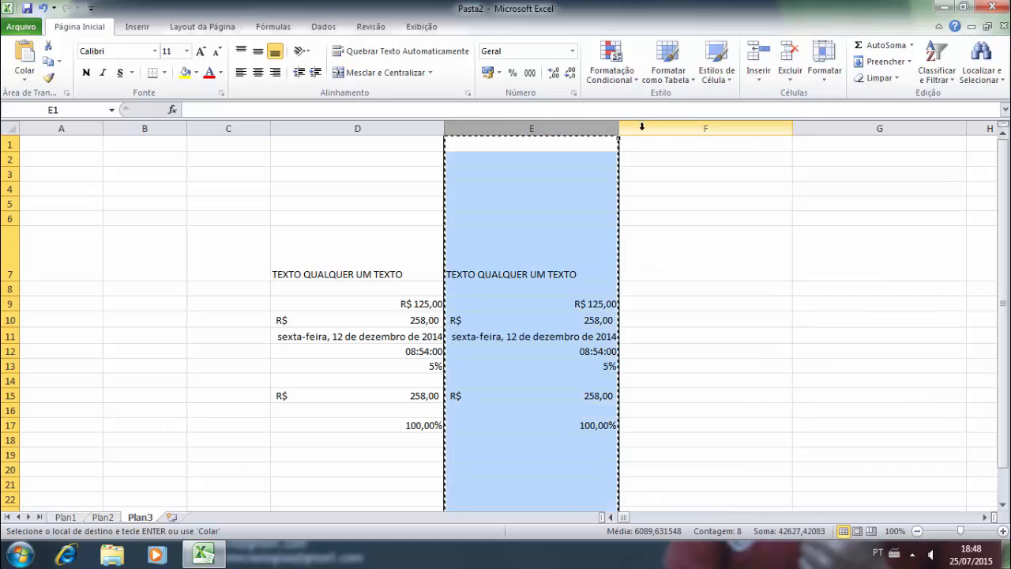
click(648, 126)
right_click(651, 133)
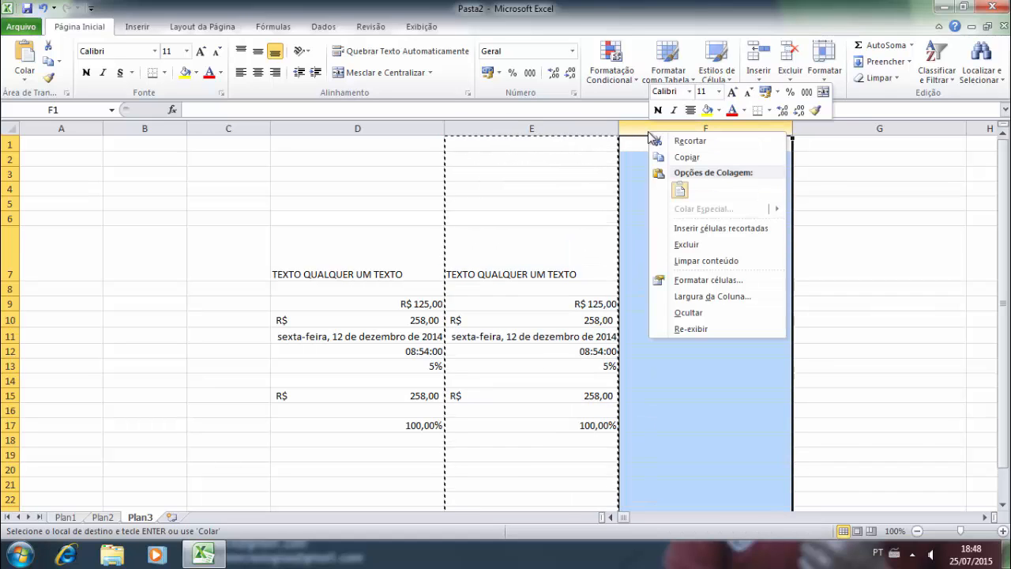
click(680, 189)
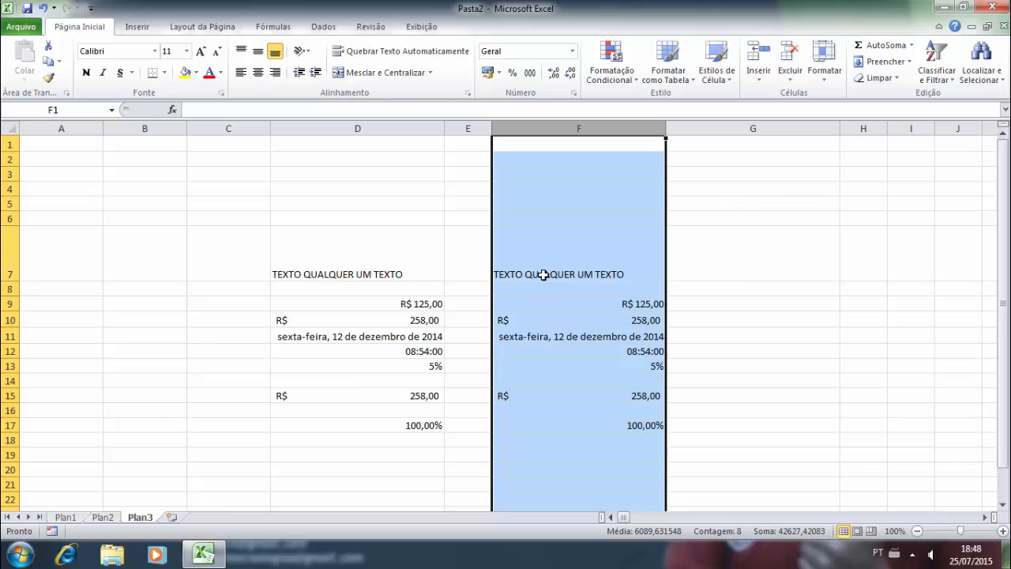
click(462, 423)
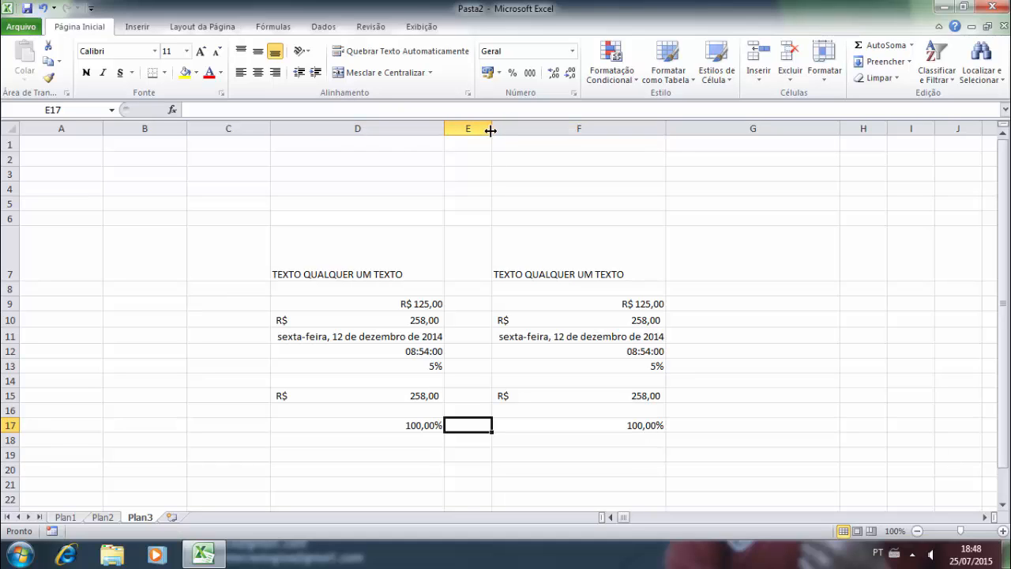
- Widen the empty column E to about 18 by moving its right boundary
drag(490, 131, 540, 133)
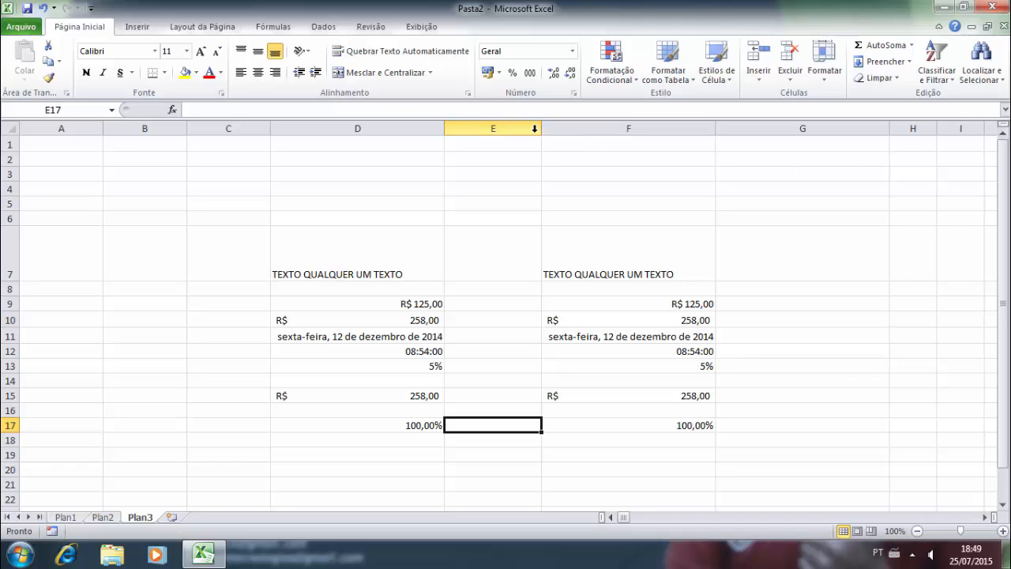
drag(542, 132, 543, 133)
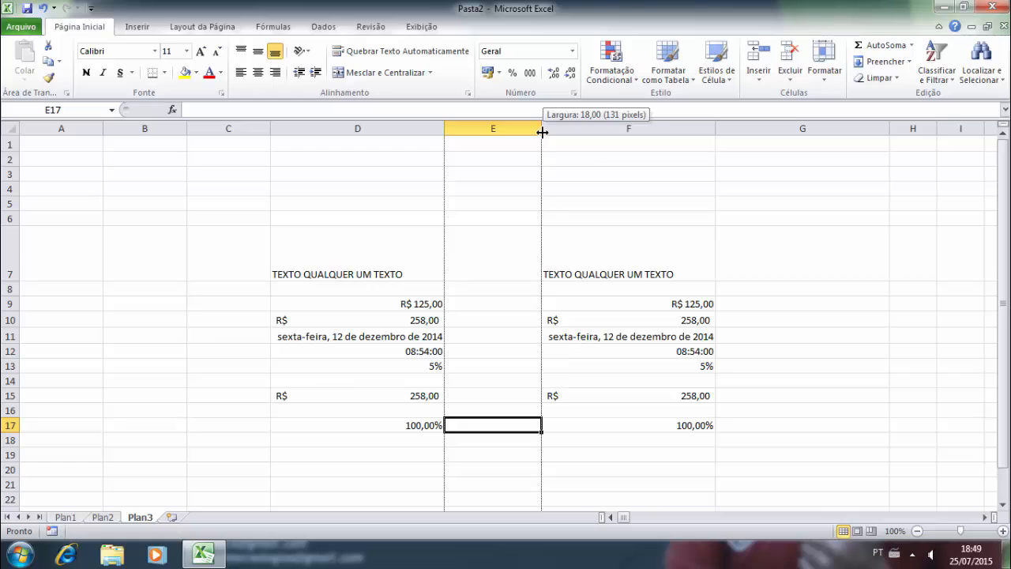
drag(542, 133, 542, 133)
- Set an exact column width of 50 for column E
right_click(536, 132)
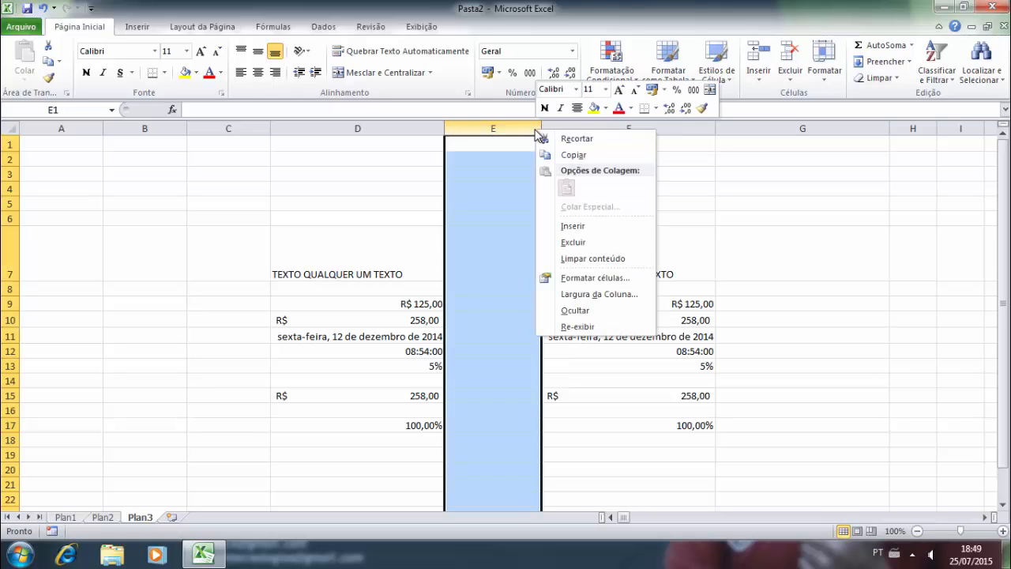
click(609, 294)
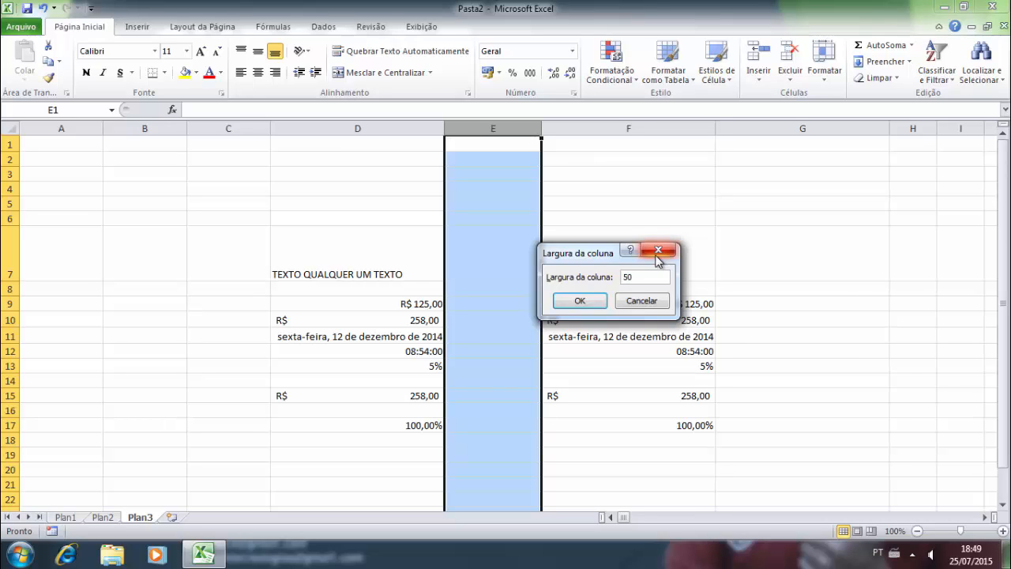
key(Return)
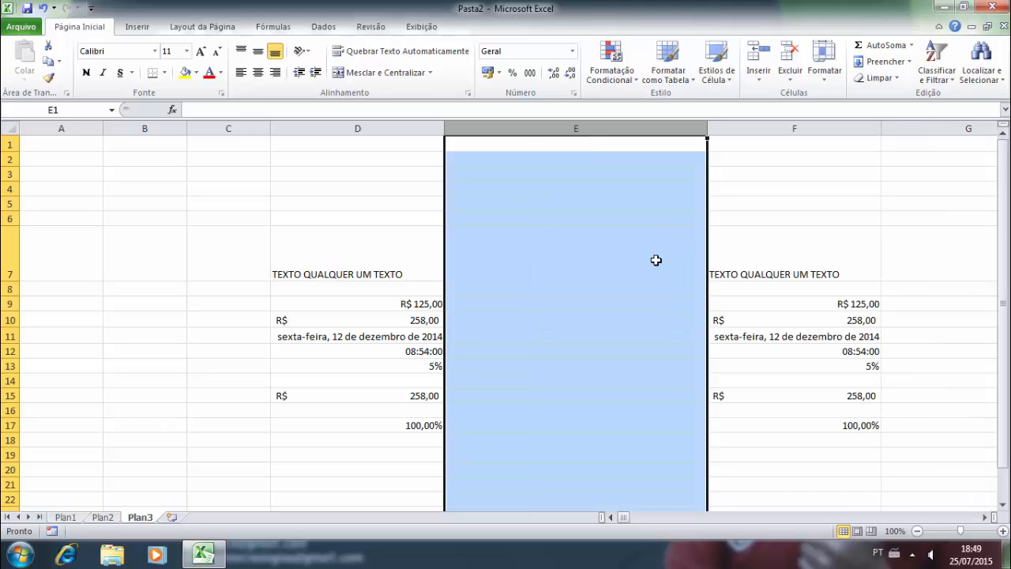
- Set the width of column E to 20
right_click(697, 132)
click(726, 293)
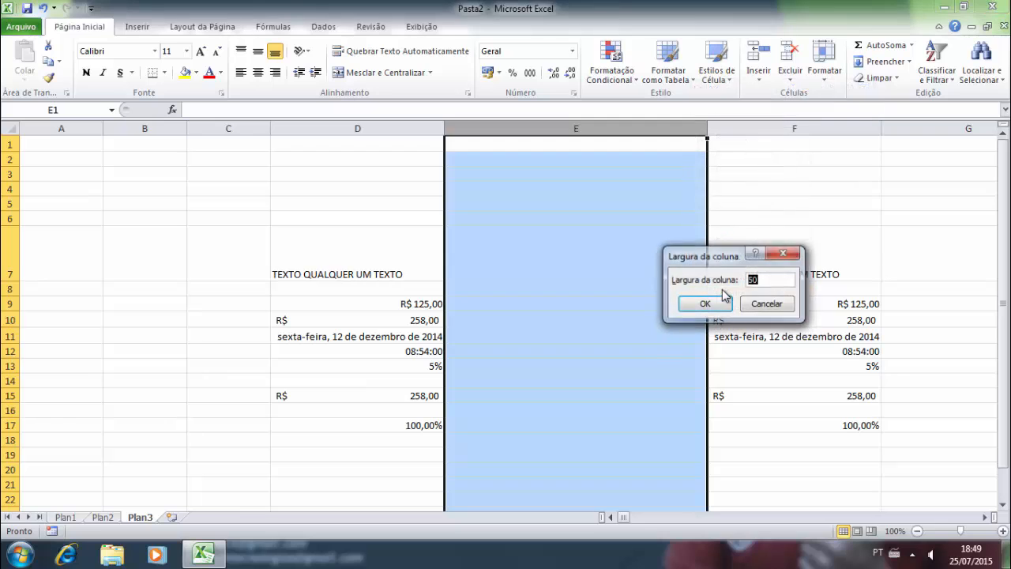
text(20)
key(Return)
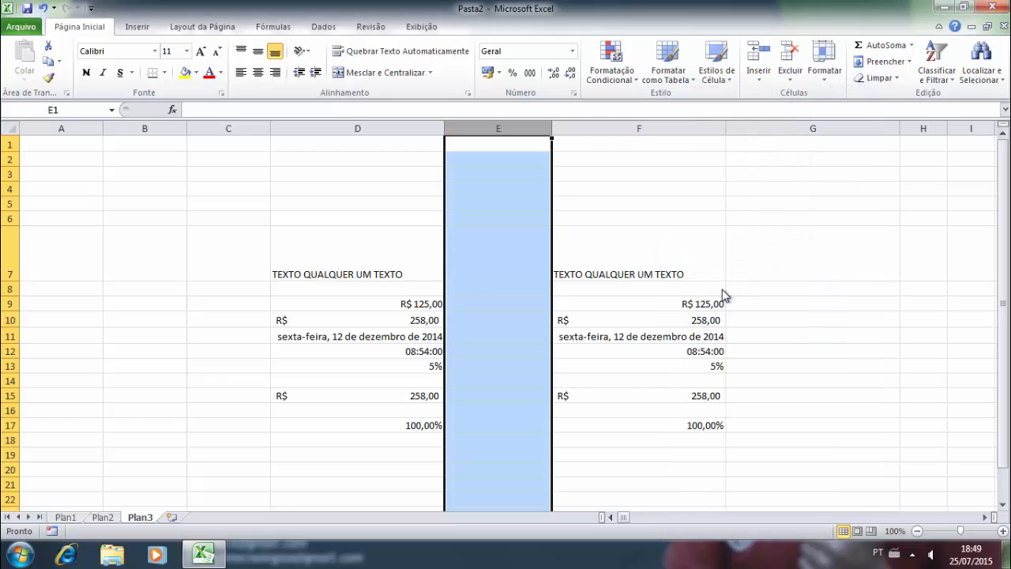
click(268, 219)
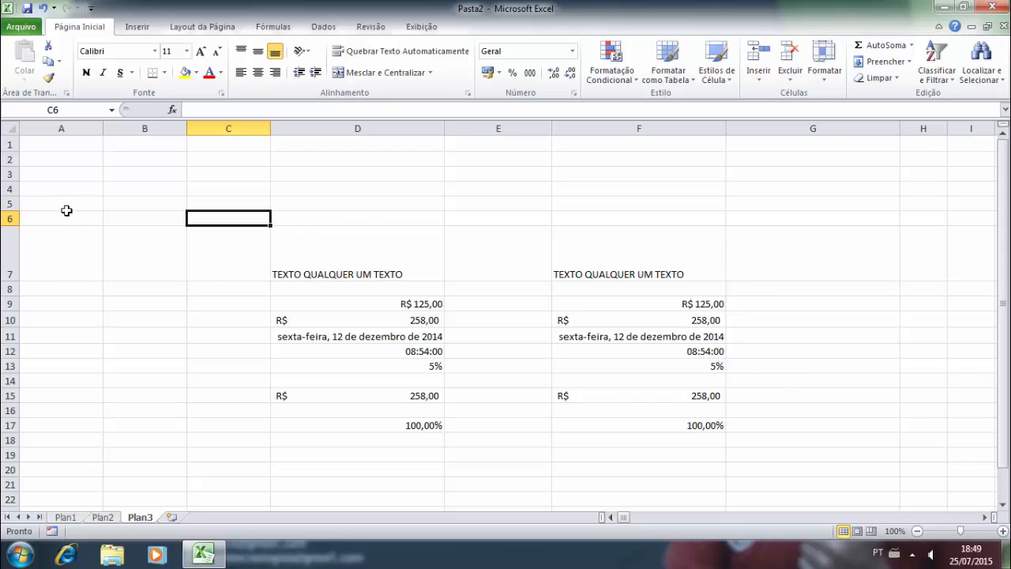
- Set the height of rows 3 to 6 to 25 all at once
drag(8, 173, 8, 216)
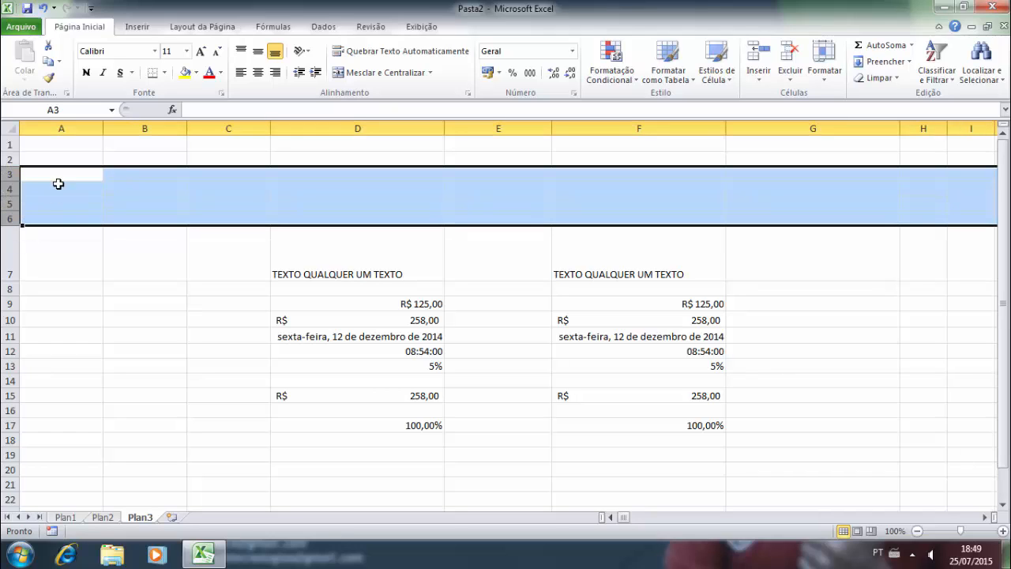
right_click(9, 188)
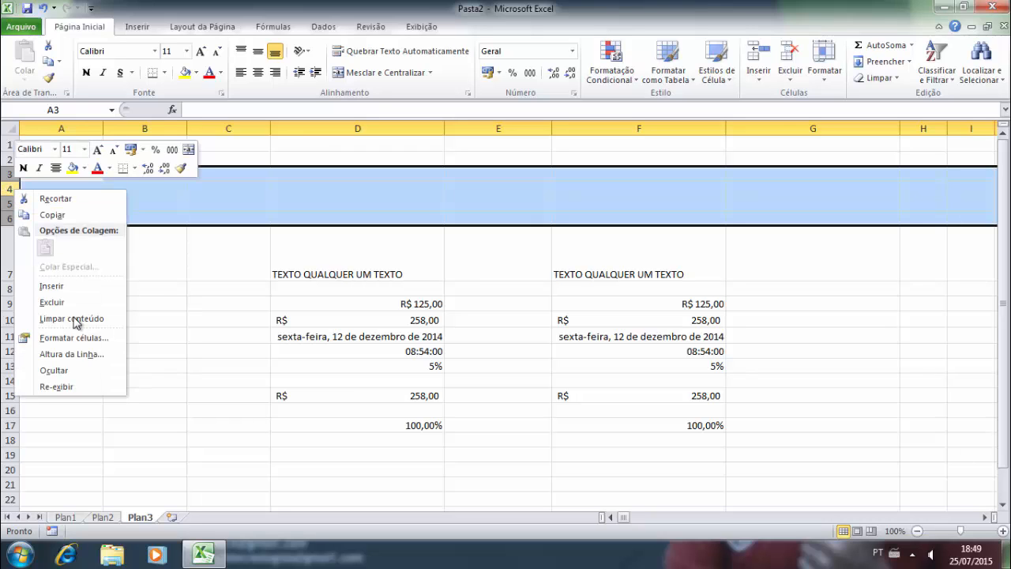
click(81, 356)
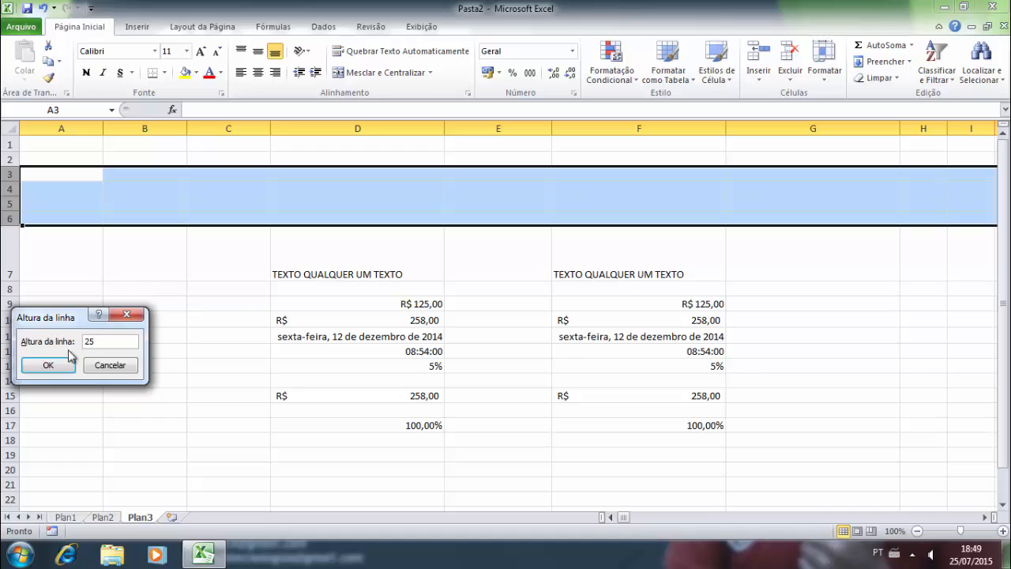
click(48, 365)
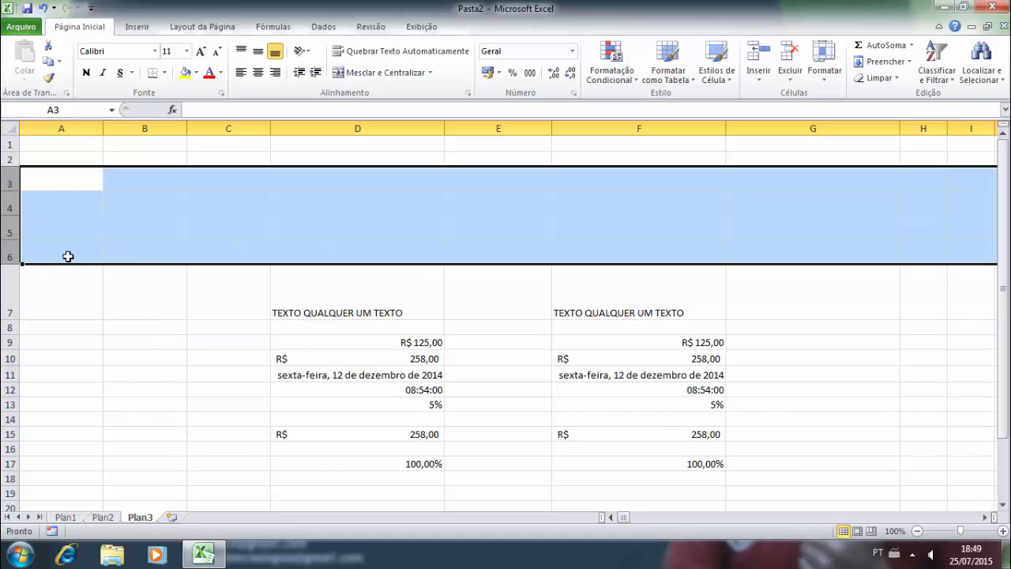
click(175, 211)
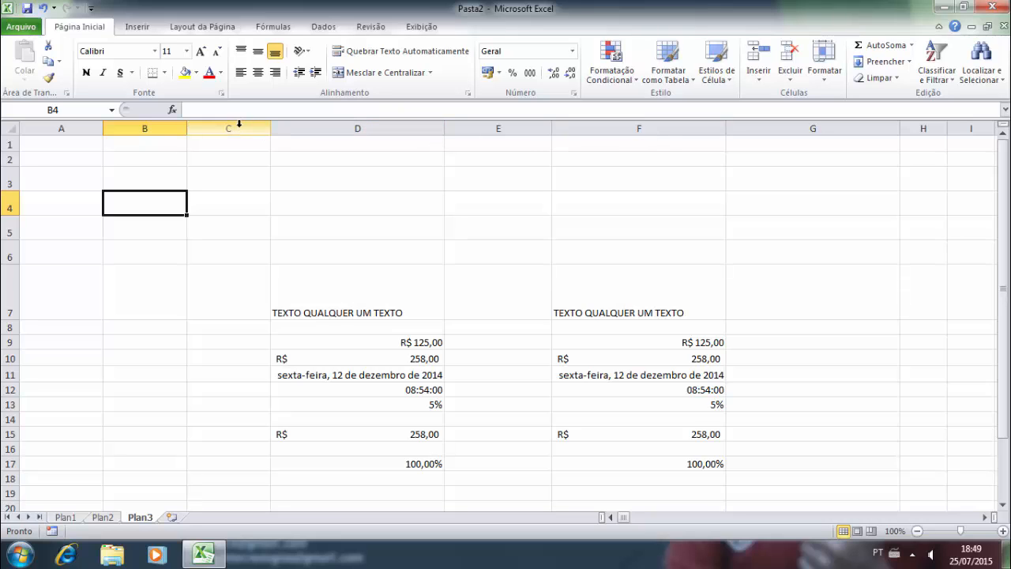
- Set the width of columns A to C to 10 all at once
drag(237, 127, 77, 127)
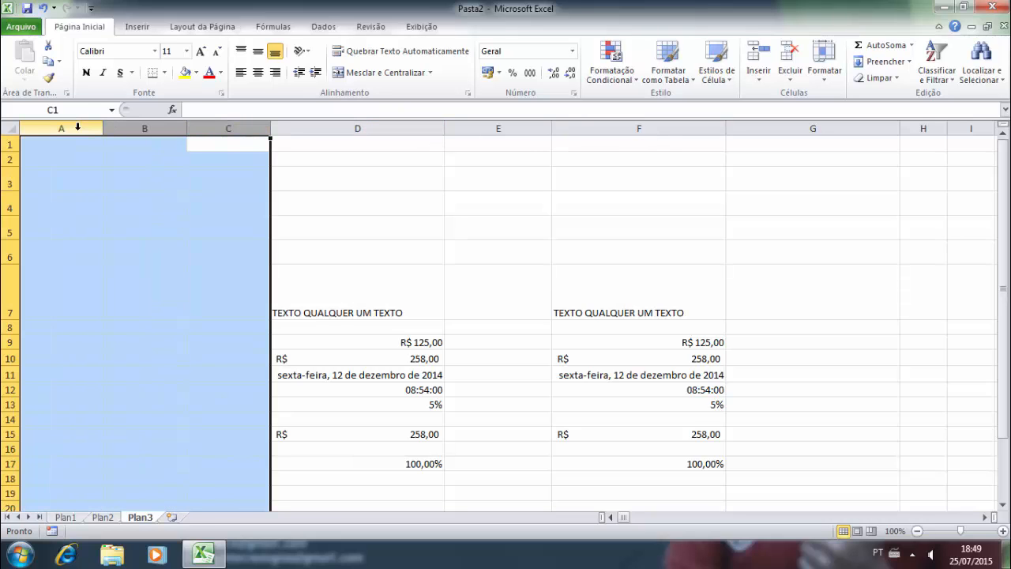
right_click(78, 127)
click(140, 292)
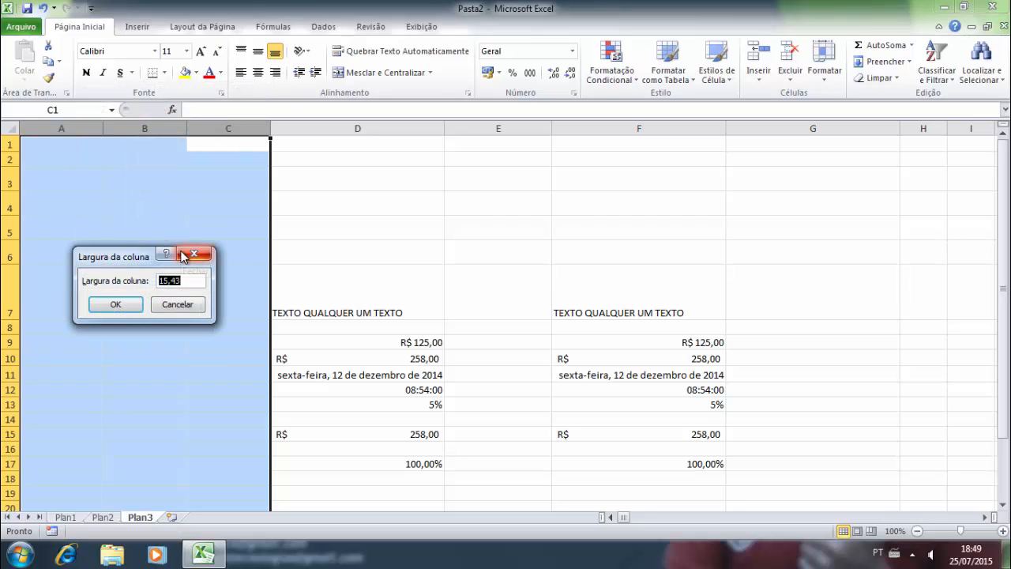
text(10)
click(115, 305)
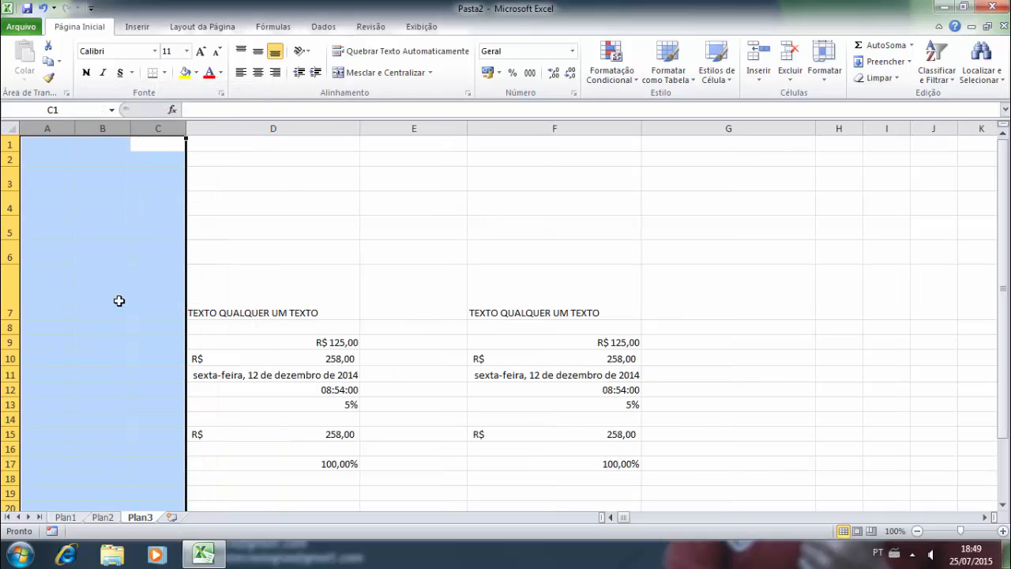
click(83, 184)
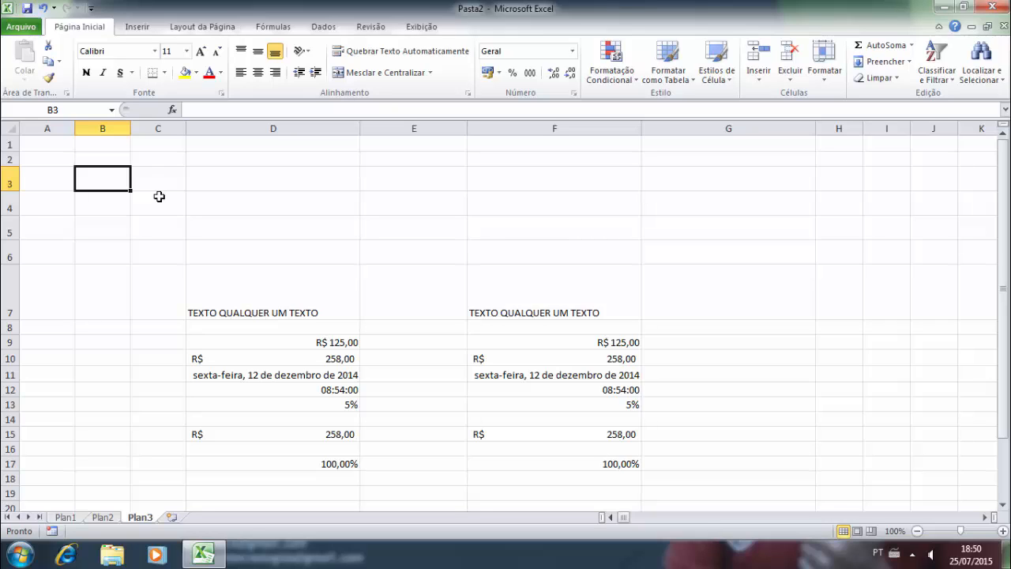
drag(63, 128, 162, 128)
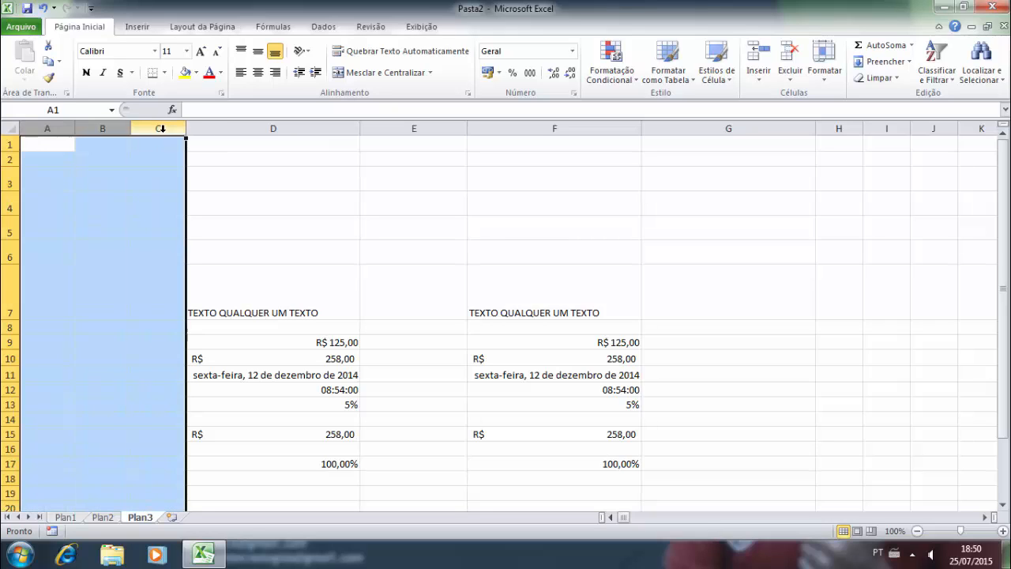
right_click(163, 133)
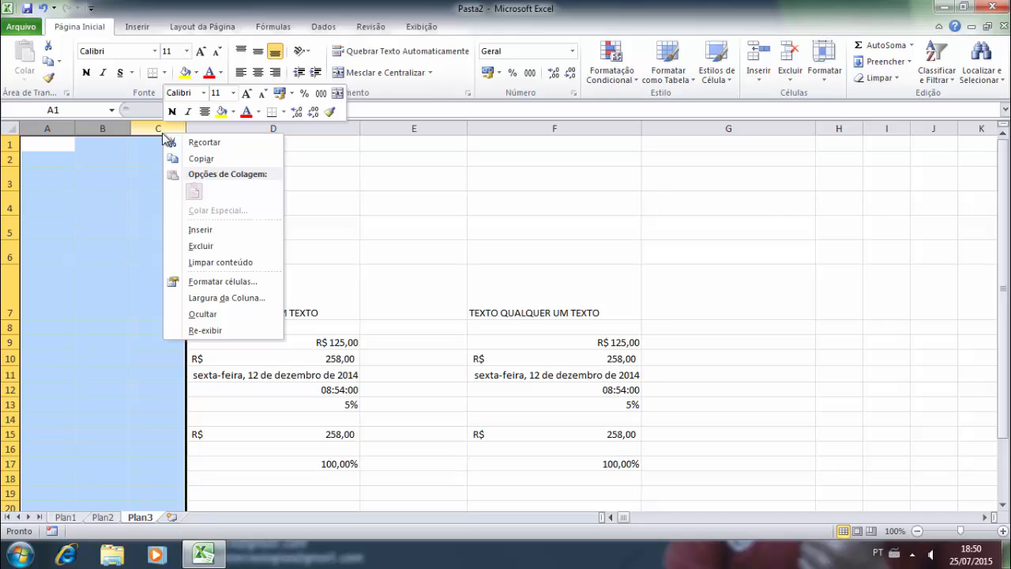
key(Escape)
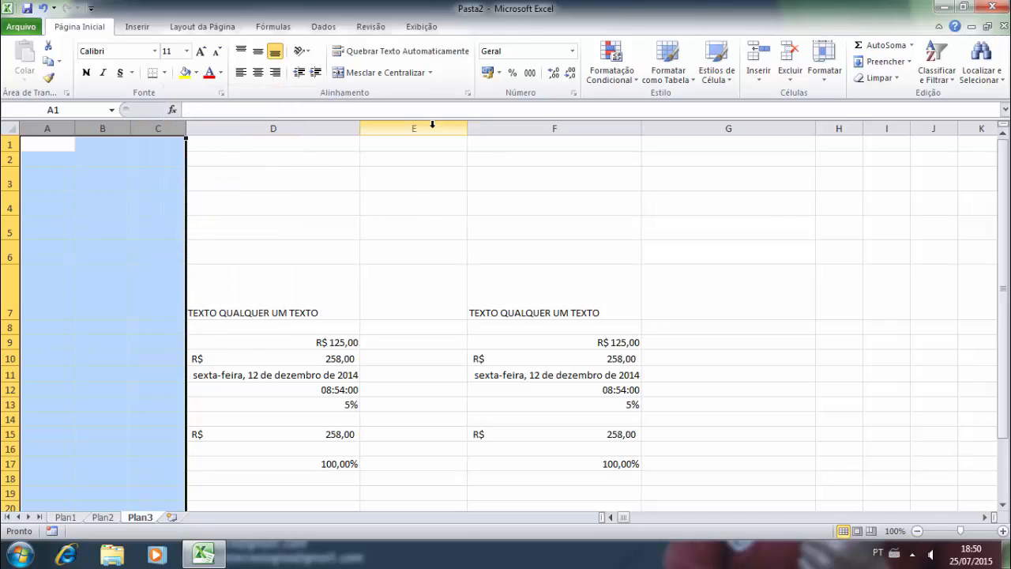
- Hide the empty column E between the two data columns
click(397, 198)
click(404, 127)
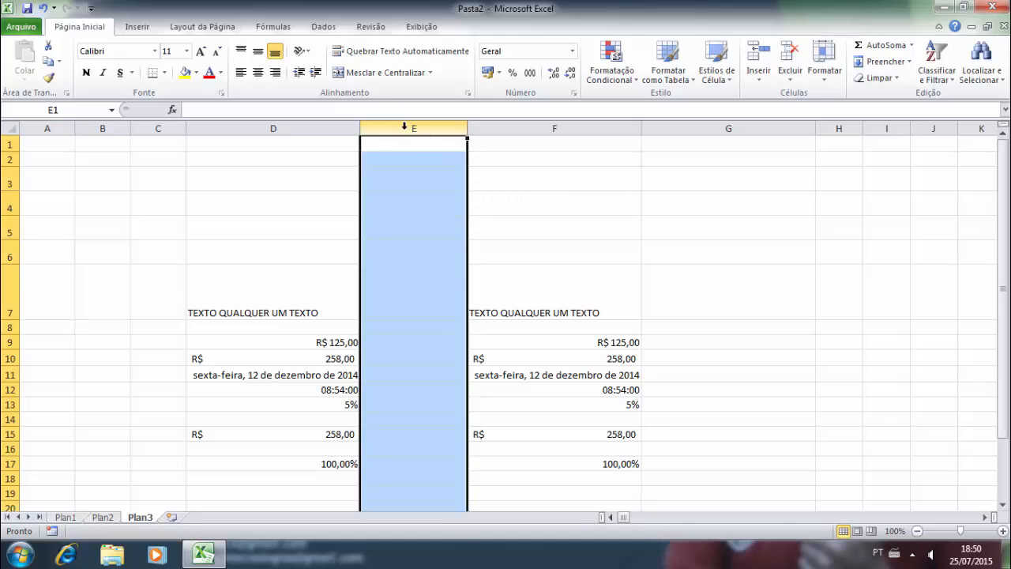
right_click(404, 126)
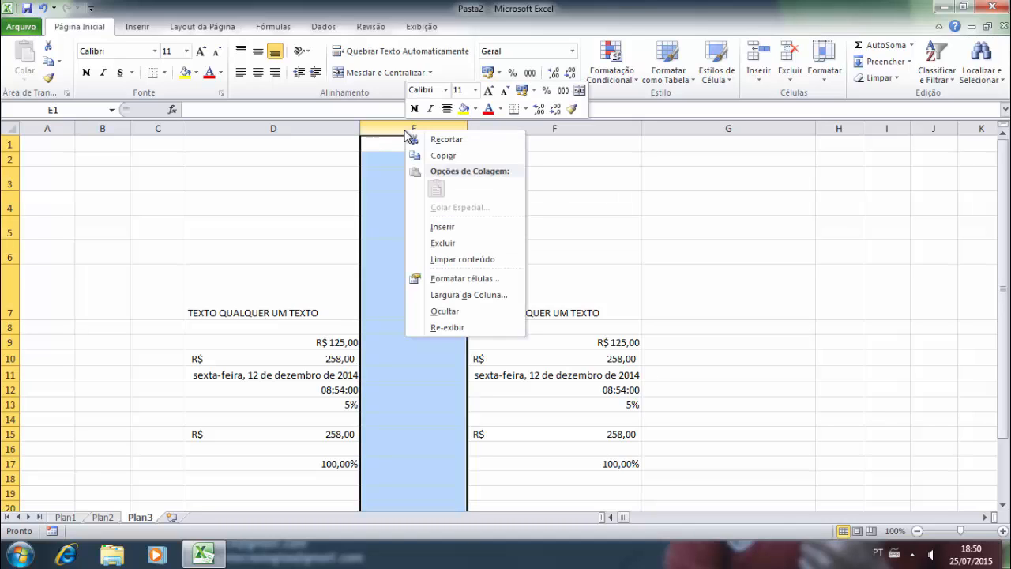
click(444, 312)
click(496, 187)
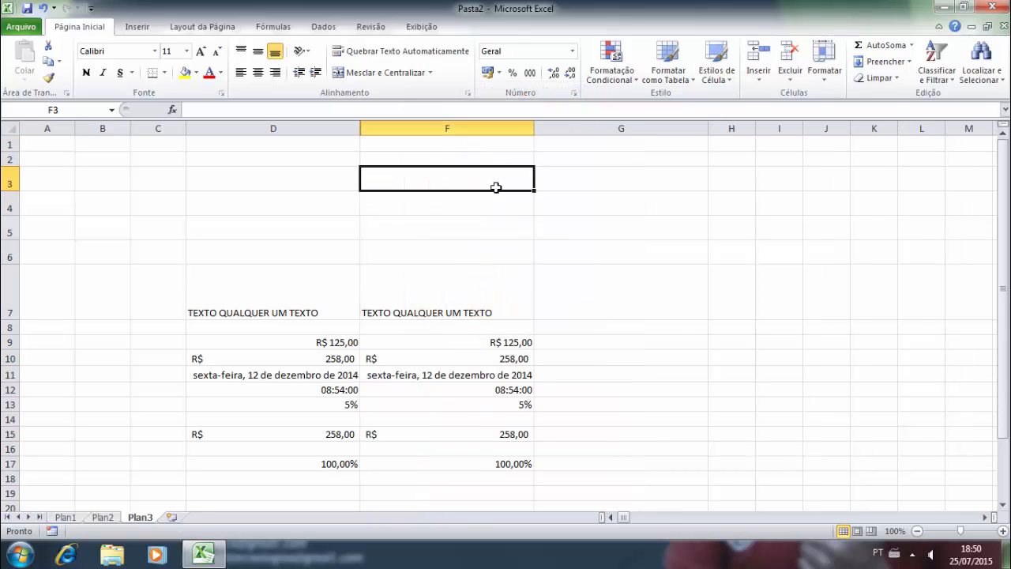
- Bring back hidden column E by widening it from the boundary between columns D and F
click(620, 207)
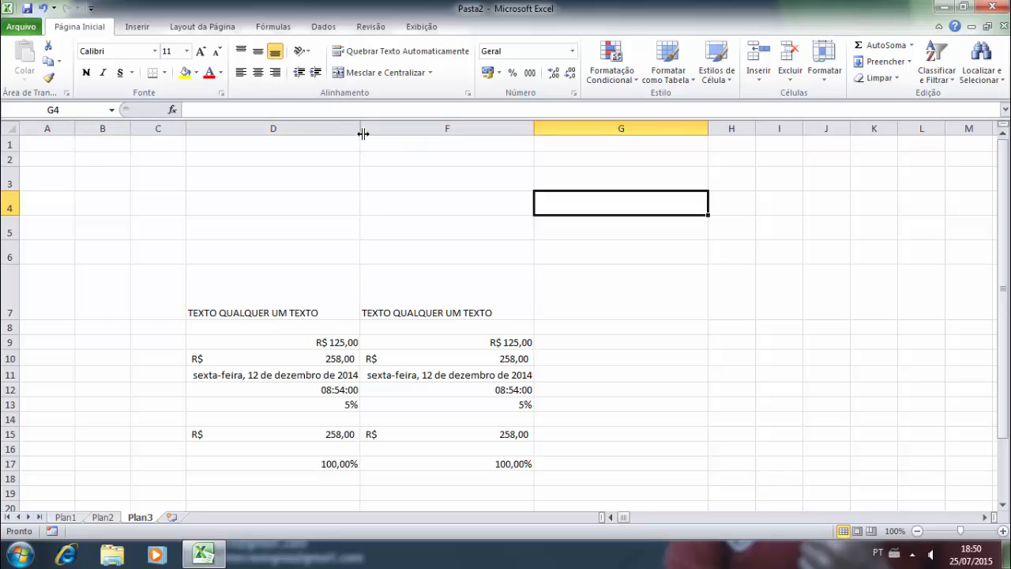
drag(361, 128, 490, 134)
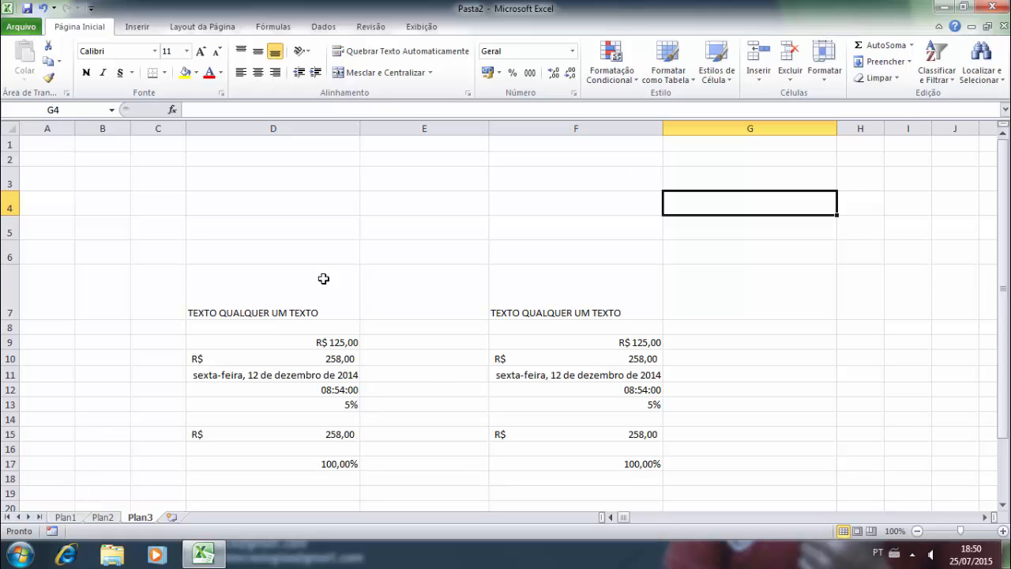
click(263, 272)
- Look over the contents of Plan3, view the Plan2 and Plan1 worksheets, and return to Plan3
scroll(275, 270, down, 3)
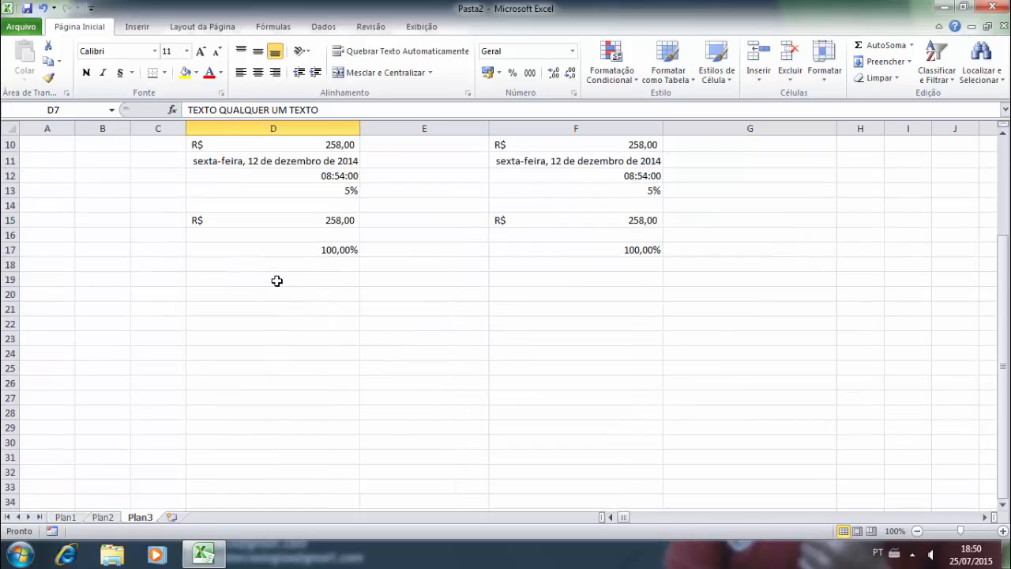
scroll(276, 279, up, 3)
scroll(276, 280, down, 3)
scroll(262, 275, up, 1)
scroll(264, 271, up, 2)
scroll(261, 280, down, 3)
click(109, 518)
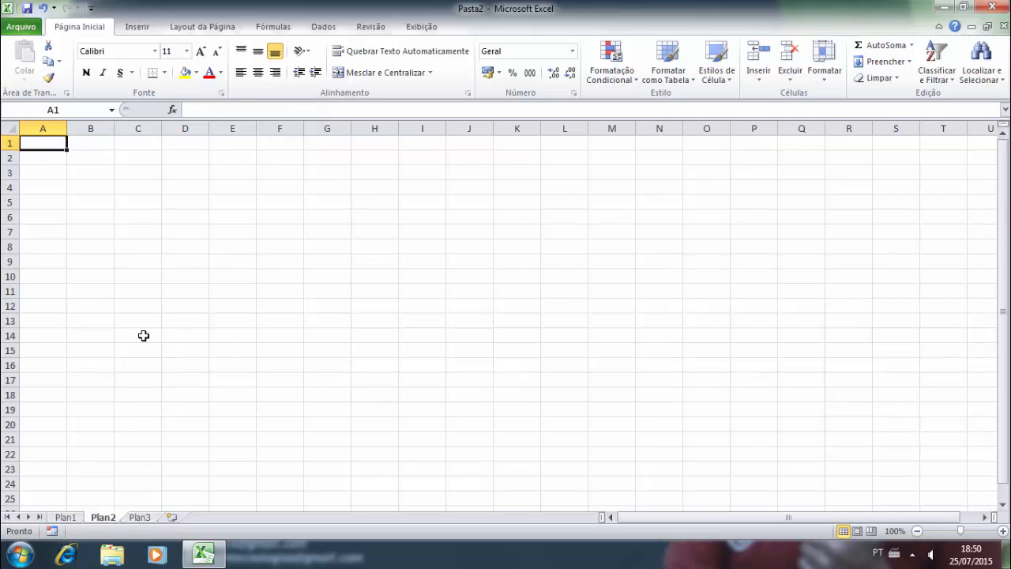
click(68, 519)
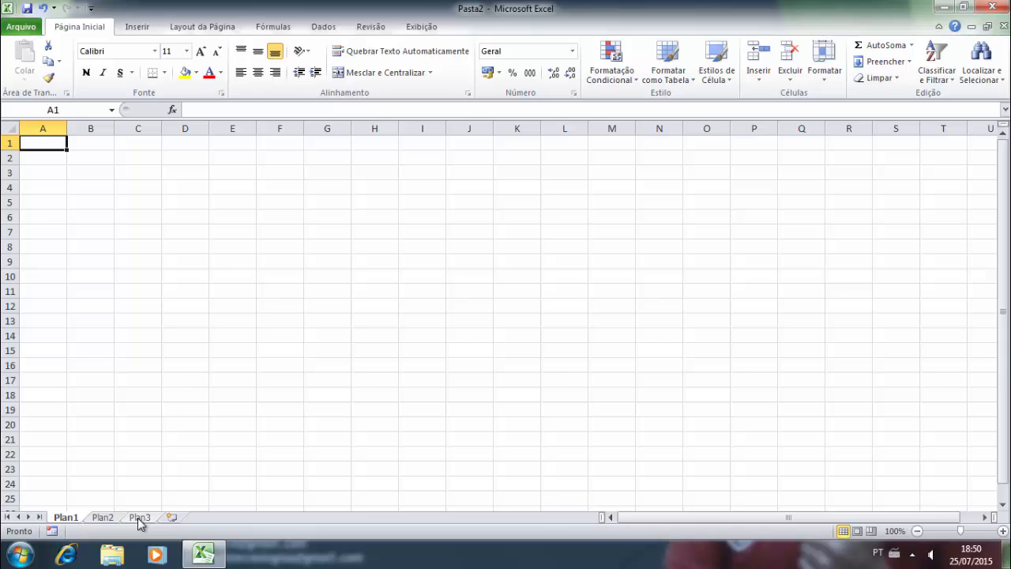
click(139, 518)
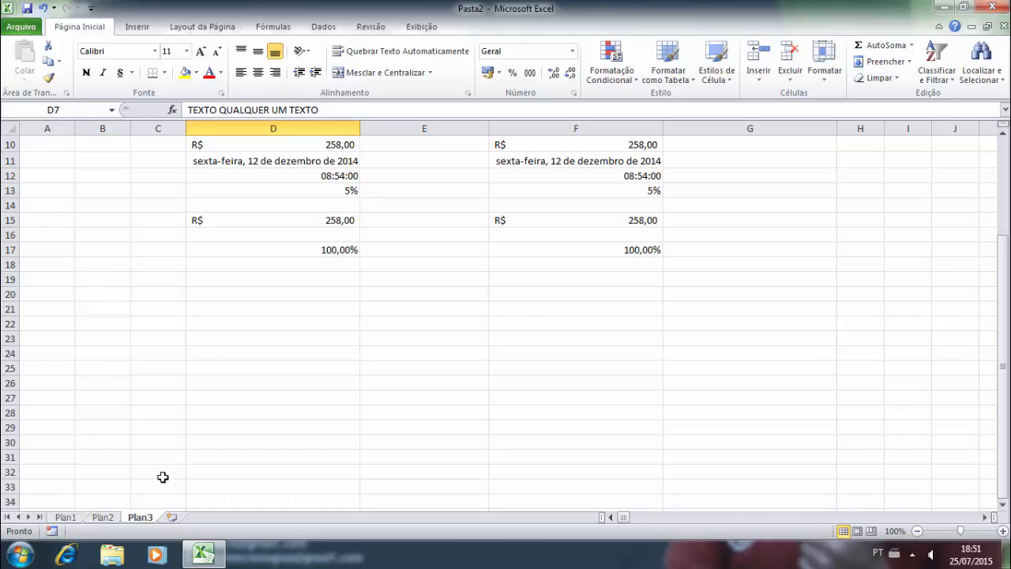
- Insert seven new blank worksheets after Plan3
click(172, 518)
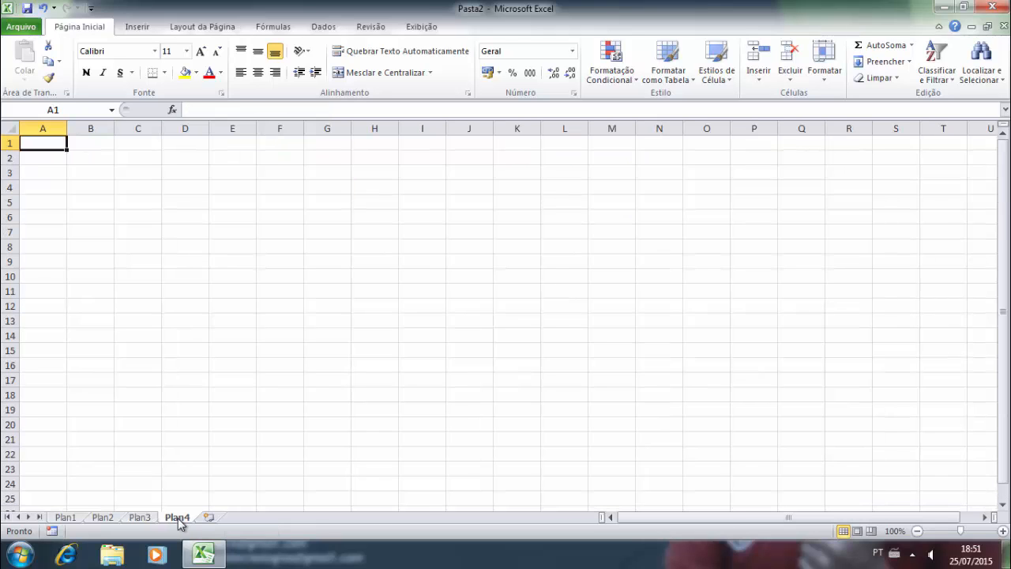
click(208, 517)
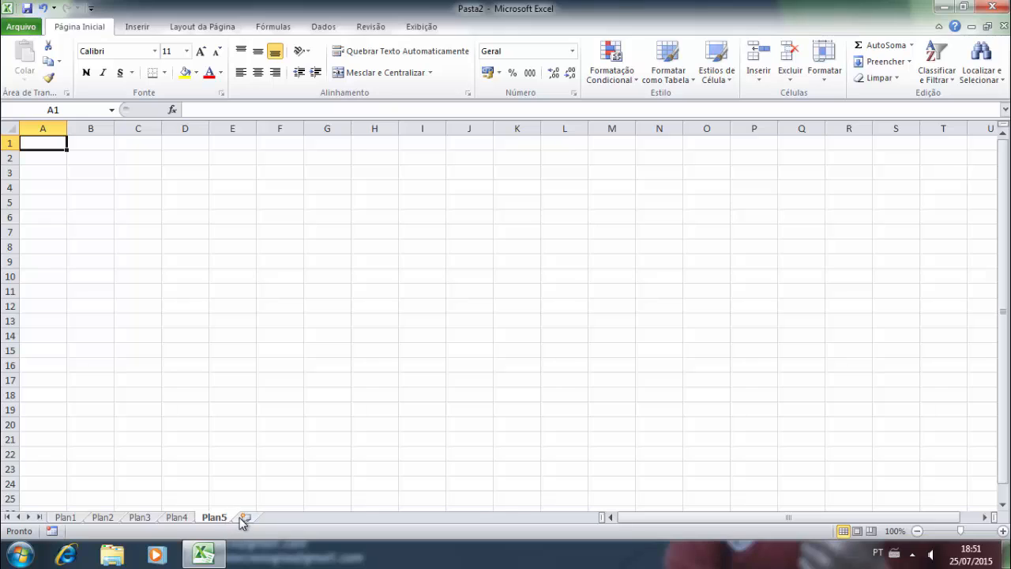
click(244, 517)
click(282, 518)
click(319, 519)
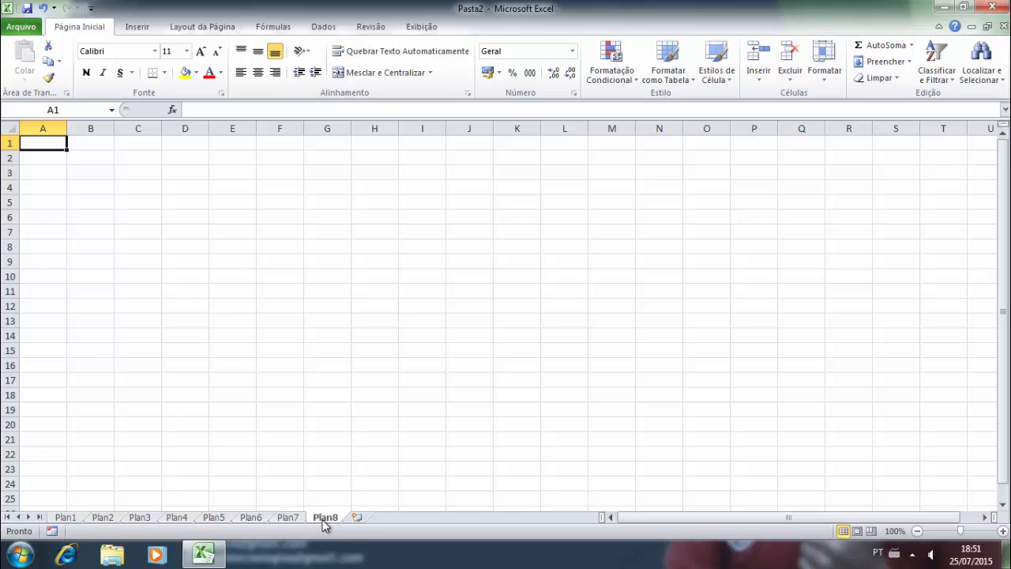
click(356, 519)
click(393, 518)
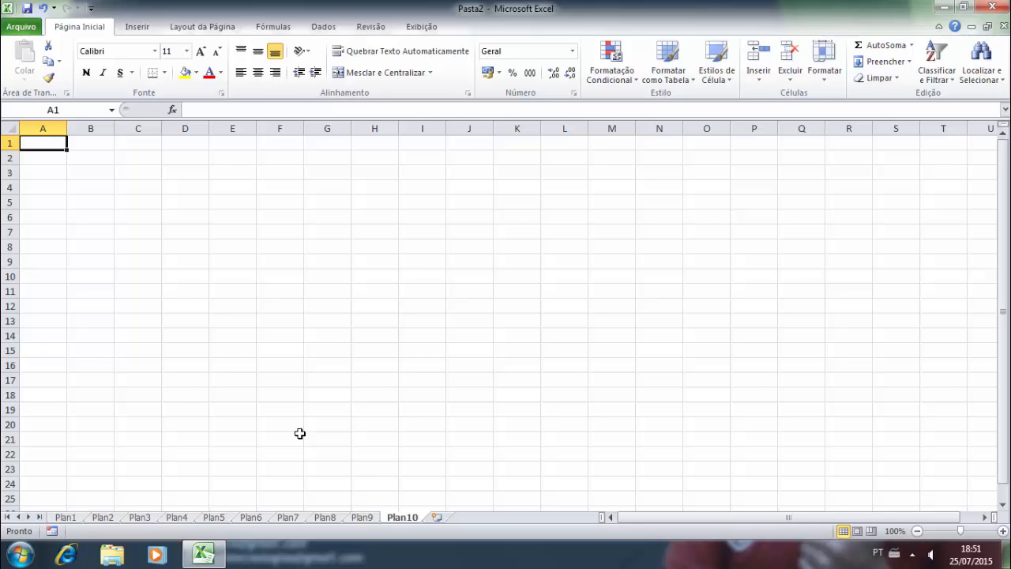
- Rename the Plan3 worksheet as Teste
click(148, 520)
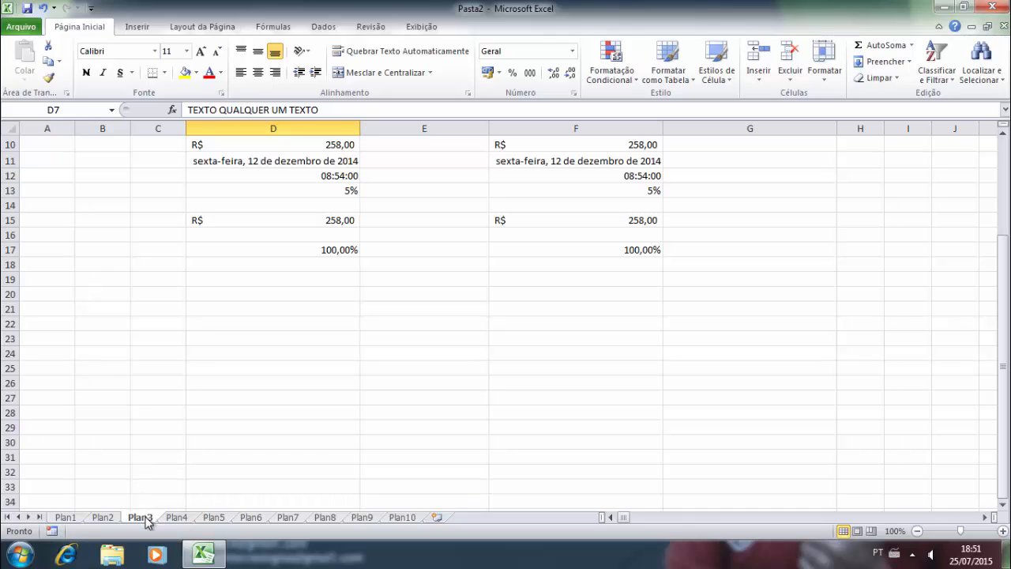
right_click(147, 522)
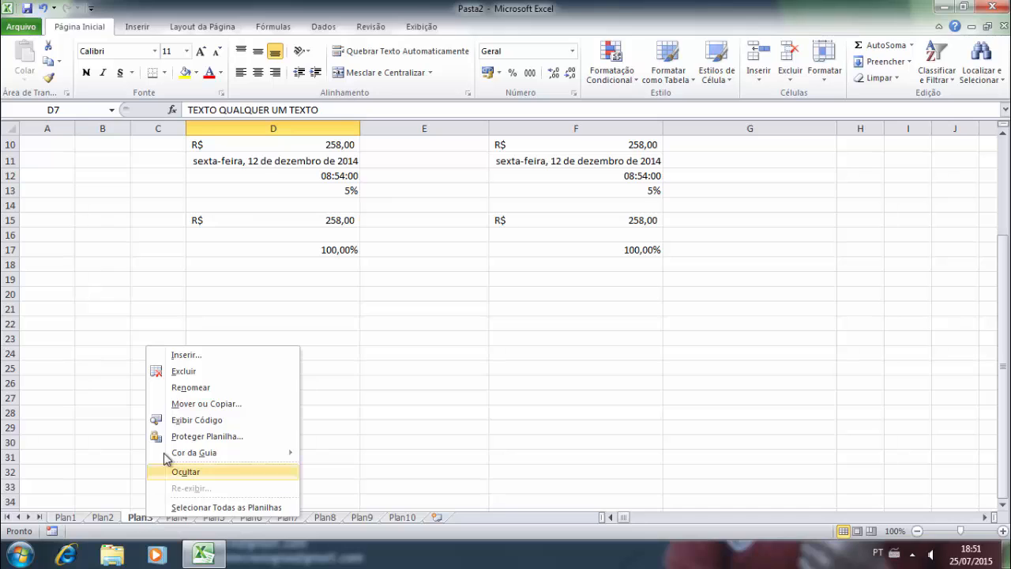
click(188, 387)
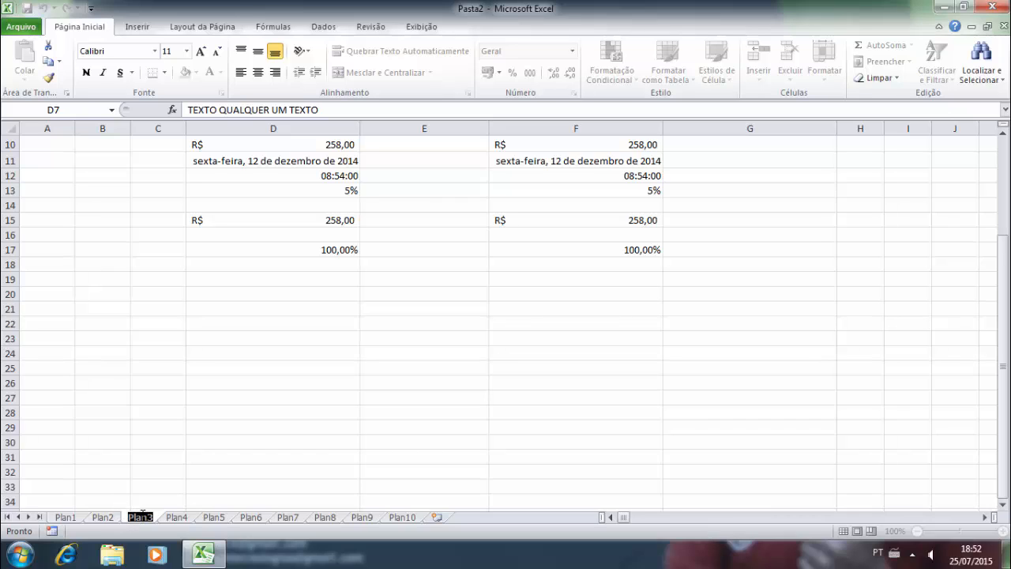
text(t)
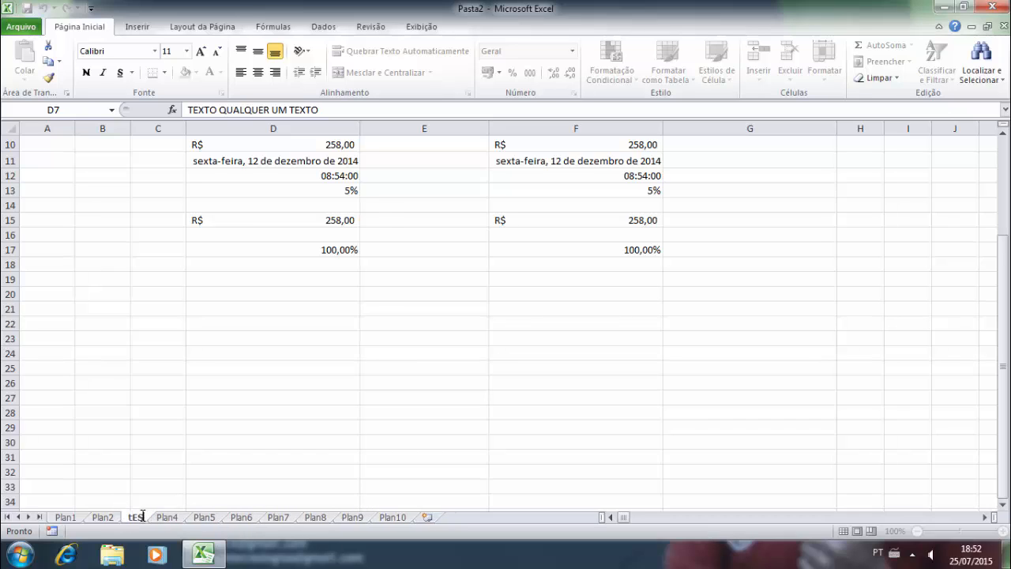
key(BackSpace)
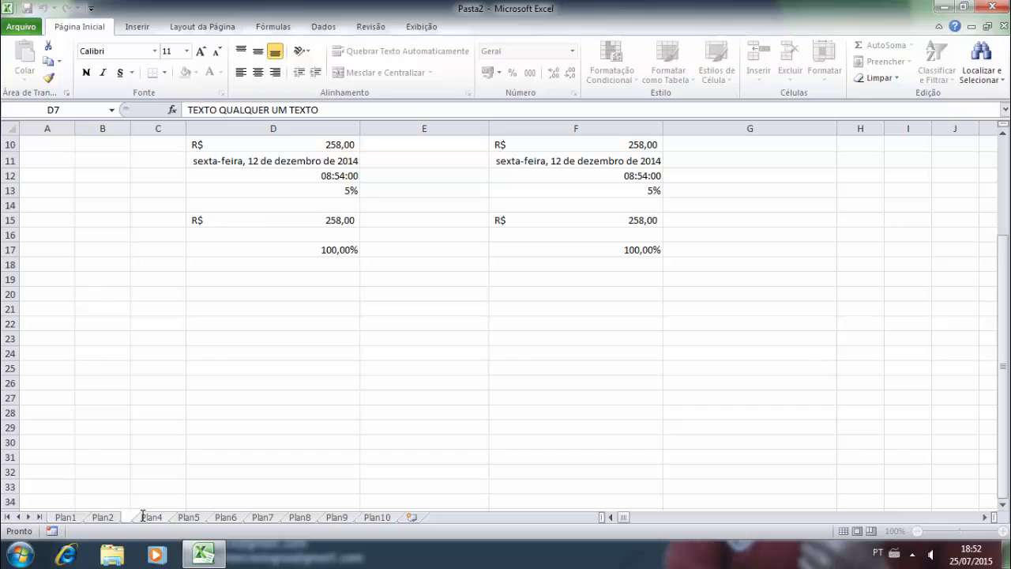
text(Teste)
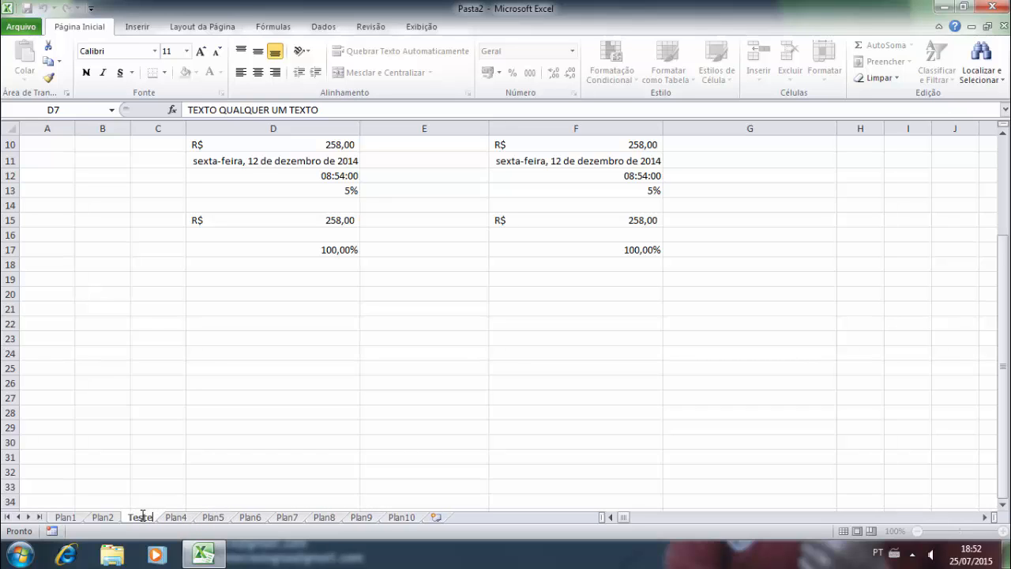
click(223, 444)
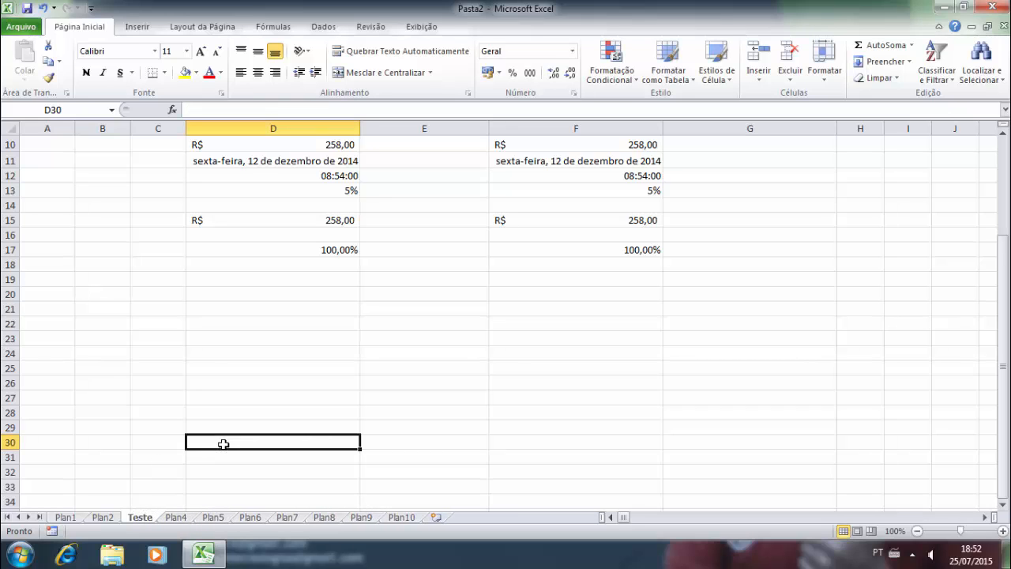
- Rename the Plan4 worksheet as Aula01
click(175, 519)
right_click(179, 523)
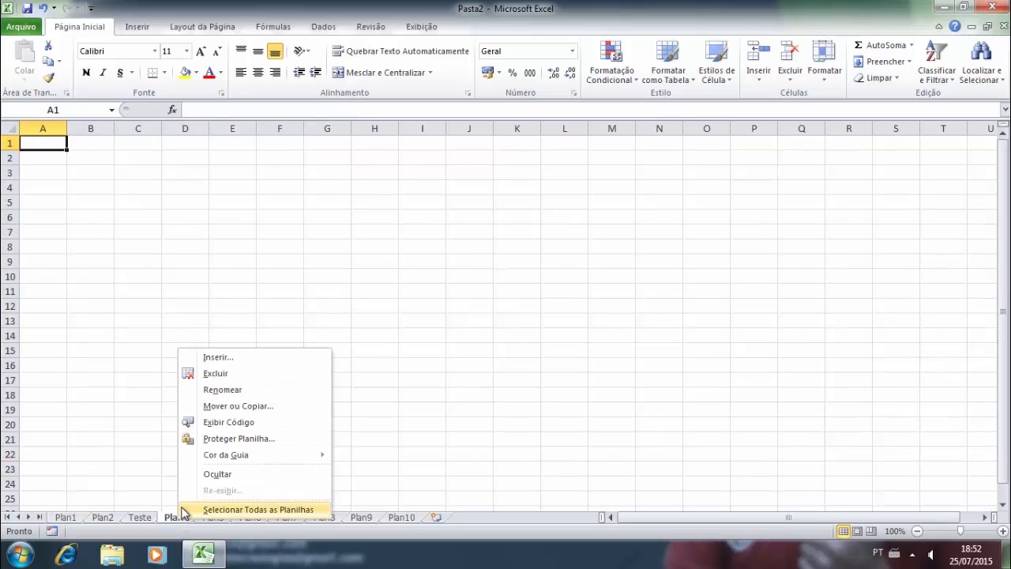
click(233, 390)
text(Aula)
key(Return)
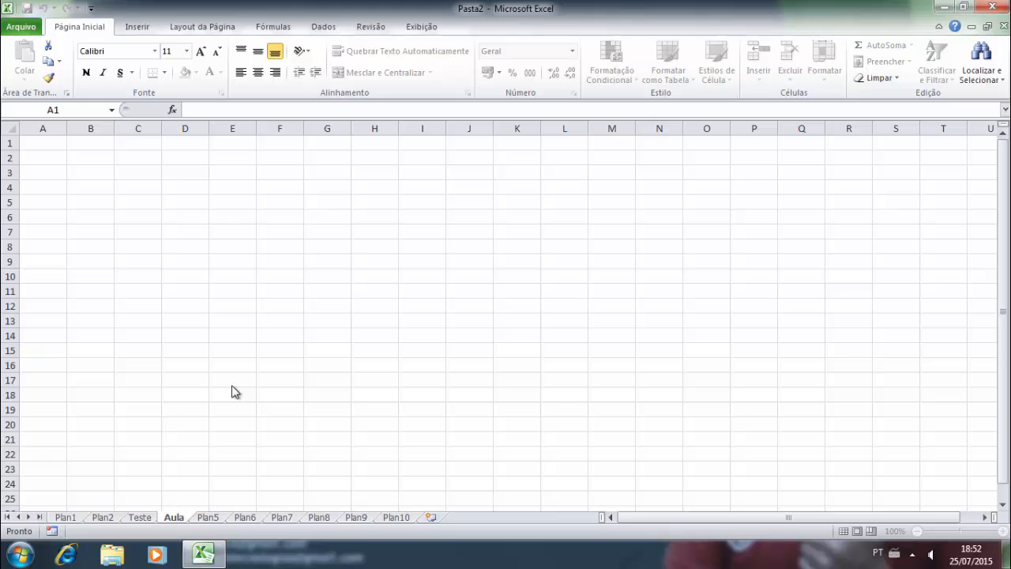
text(01)
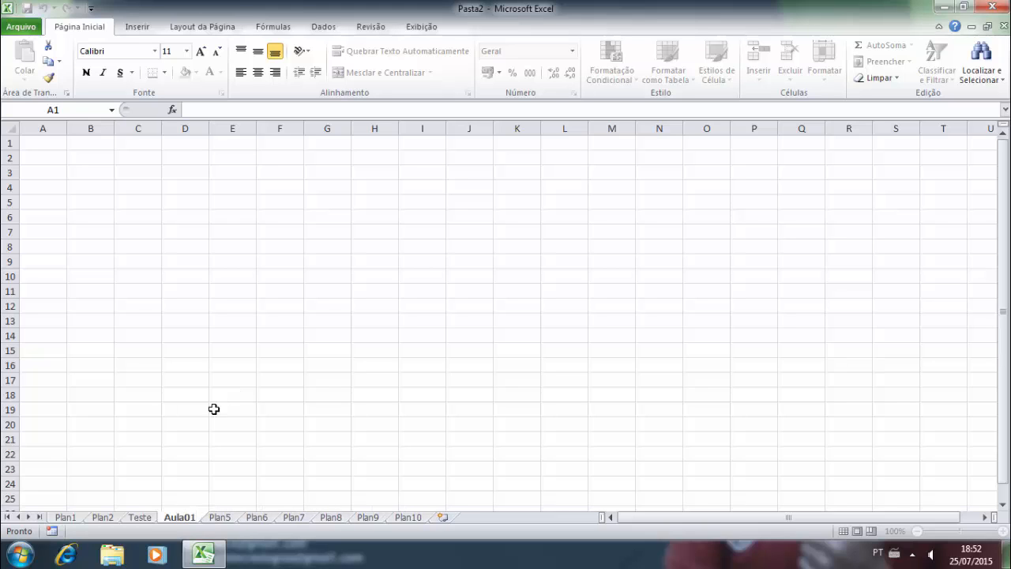
- Rename the Plan5 worksheet as Excel
click(219, 517)
right_click(218, 517)
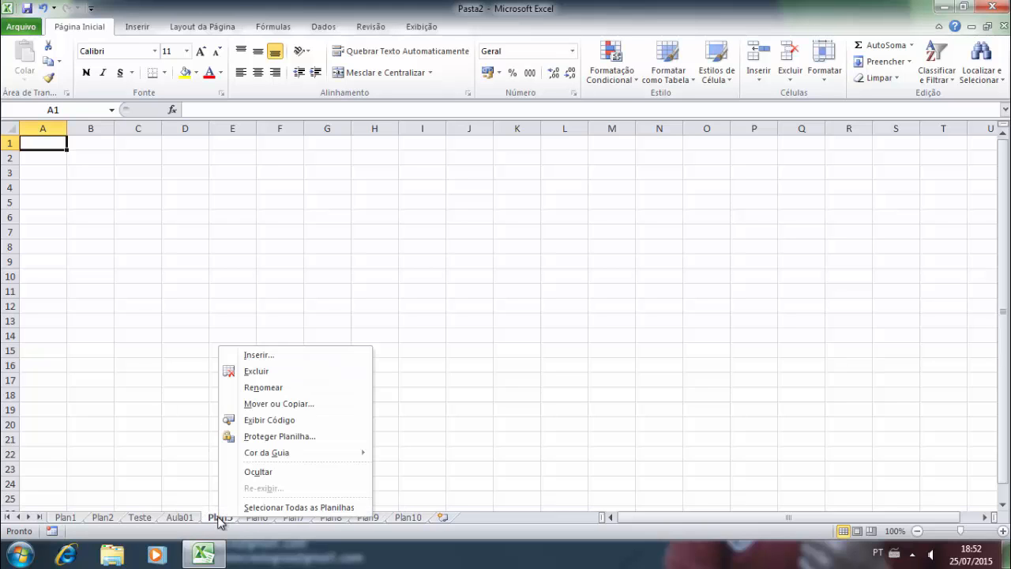
click(255, 387)
text(Excel)
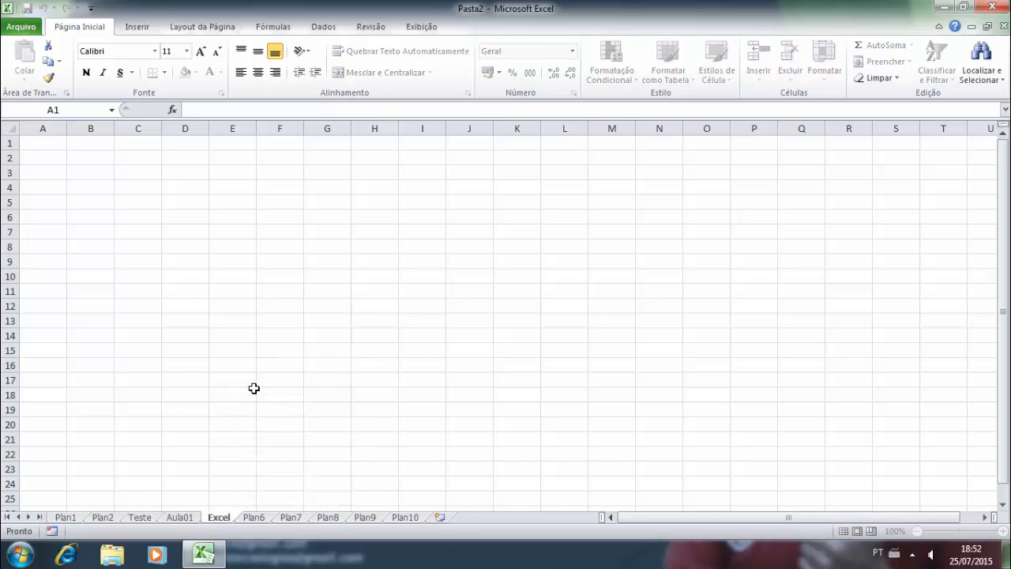
click(252, 388)
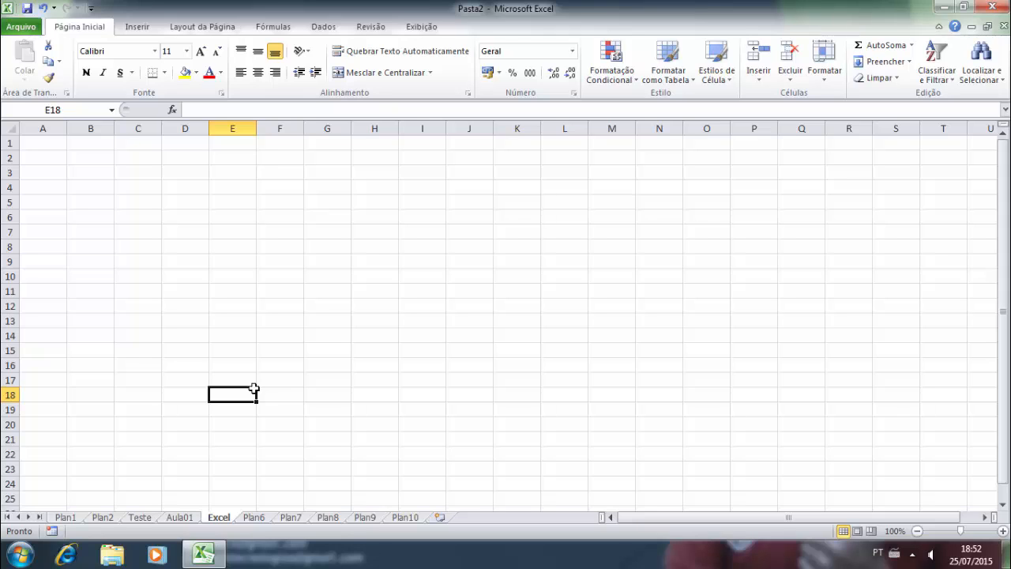
- Create a copy of the Teste worksheet before Plan6 in the same workbook and compare it with the original
click(141, 519)
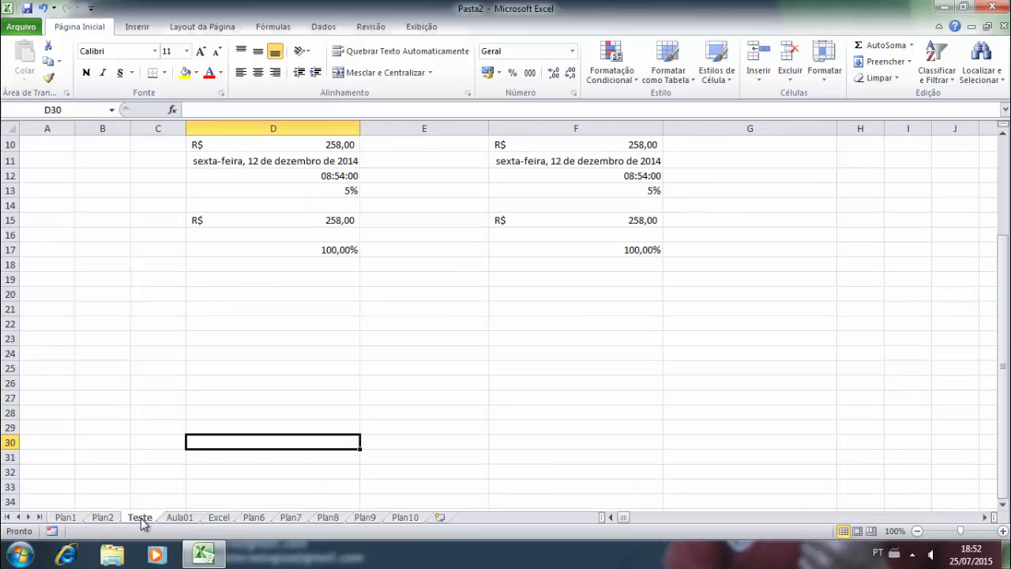
right_click(141, 521)
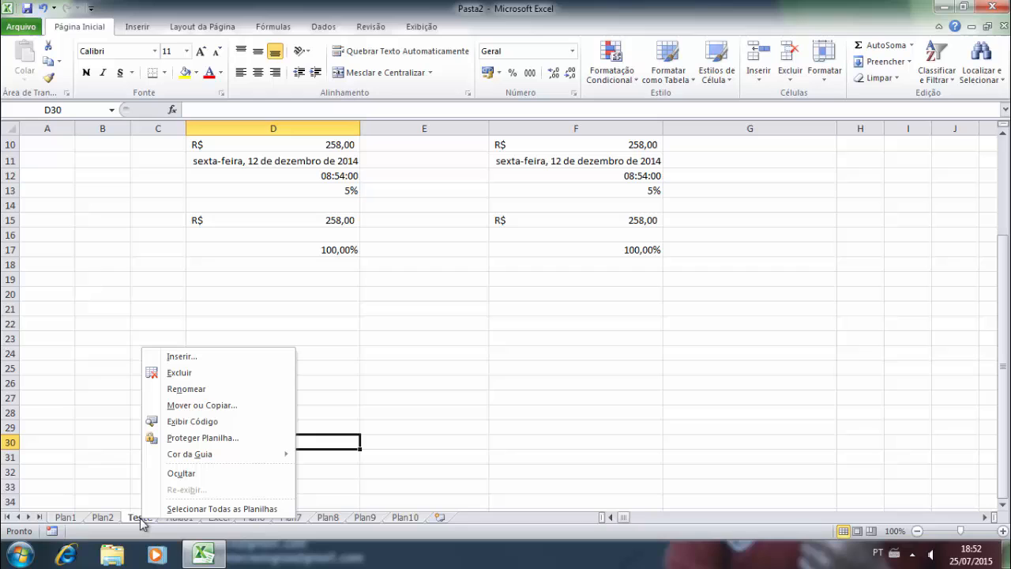
click(184, 407)
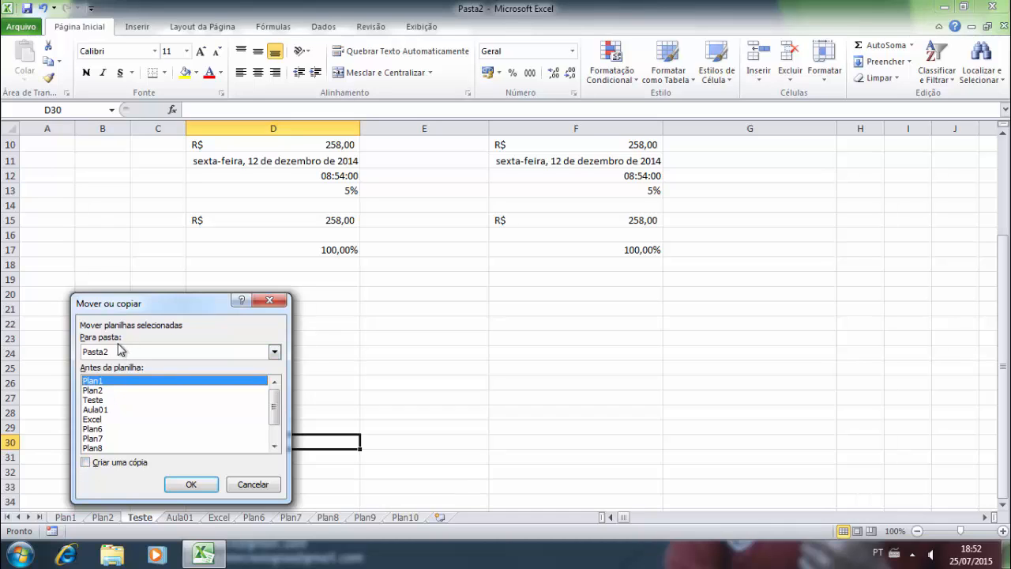
click(103, 391)
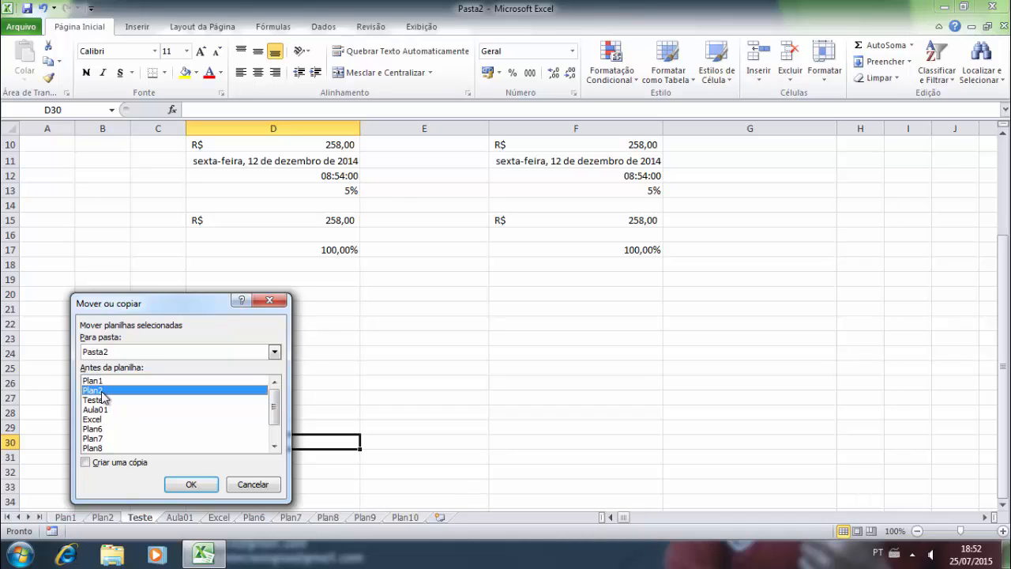
click(101, 400)
click(101, 412)
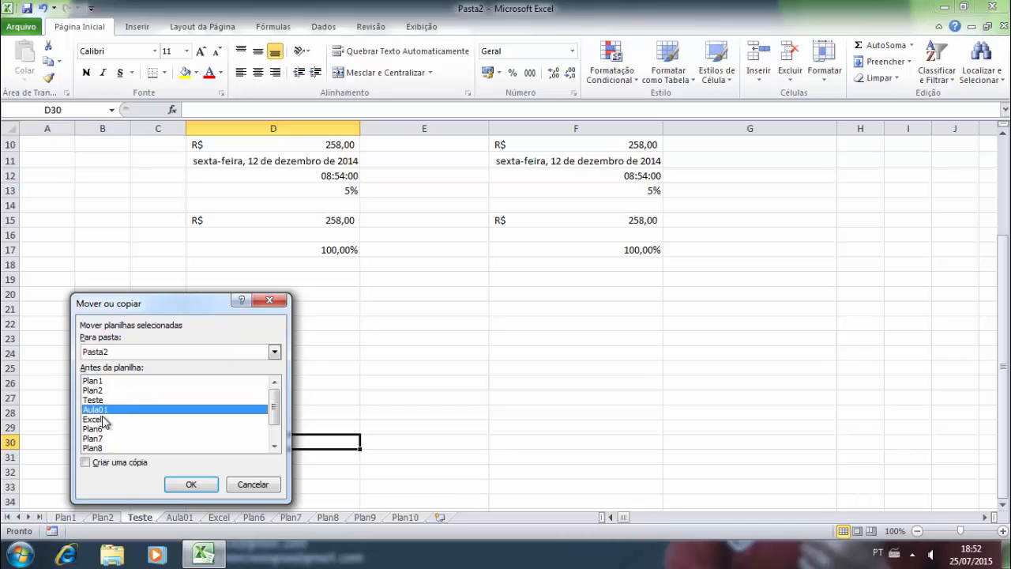
click(100, 429)
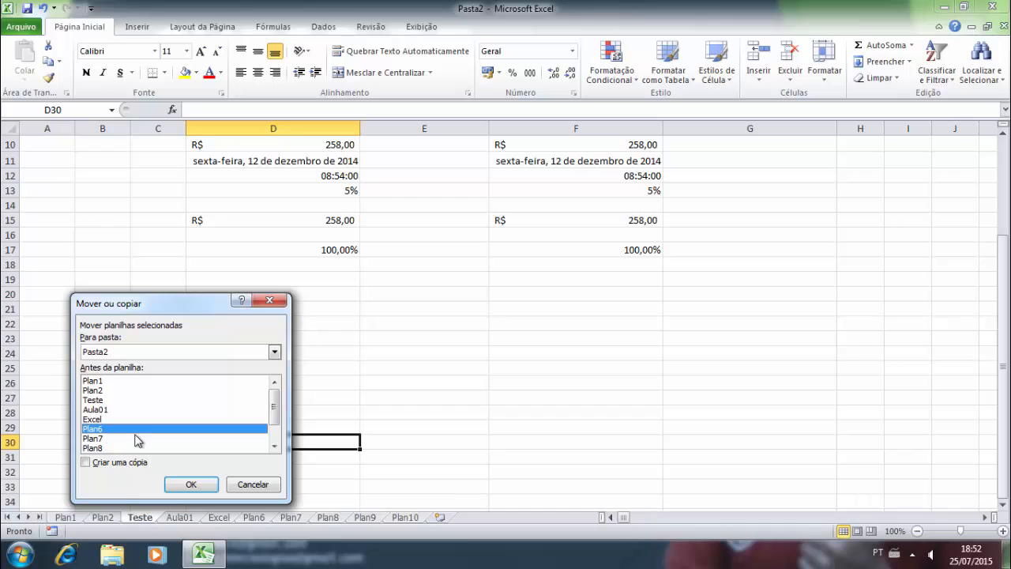
click(86, 464)
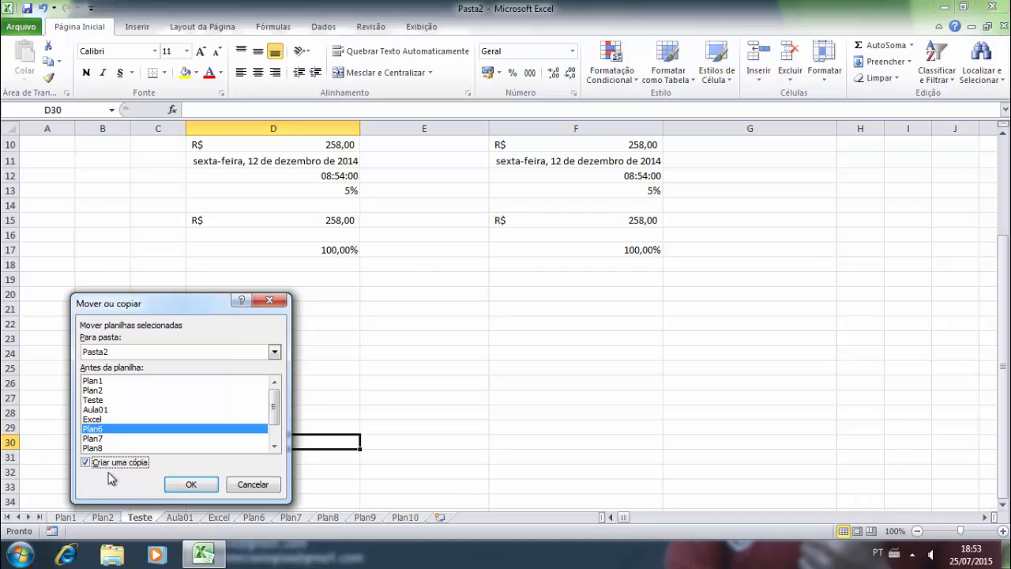
click(188, 485)
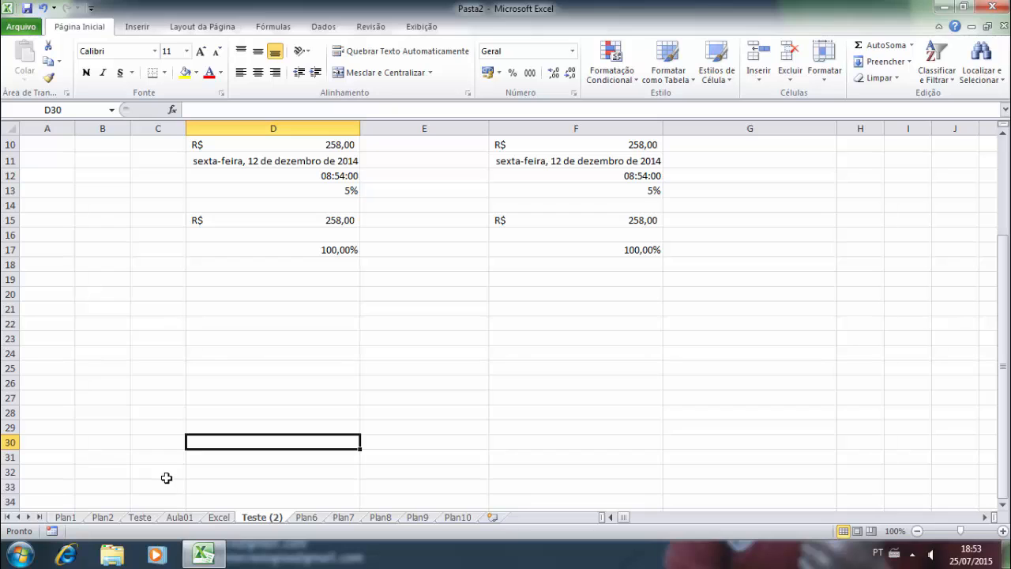
click(144, 523)
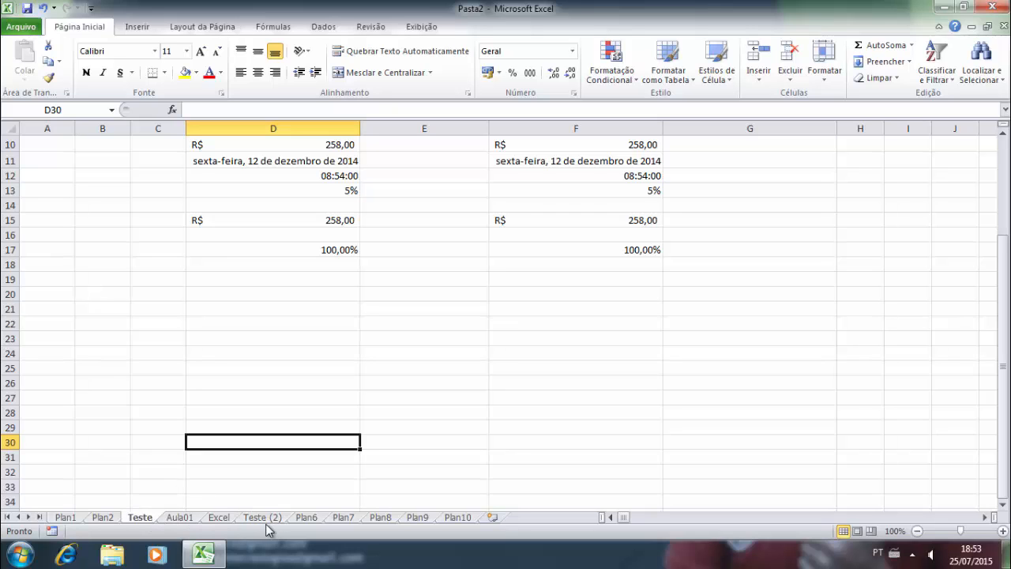
click(264, 523)
click(140, 523)
- Rename the copied worksheet Teste (2) as Teste Dois
click(252, 520)
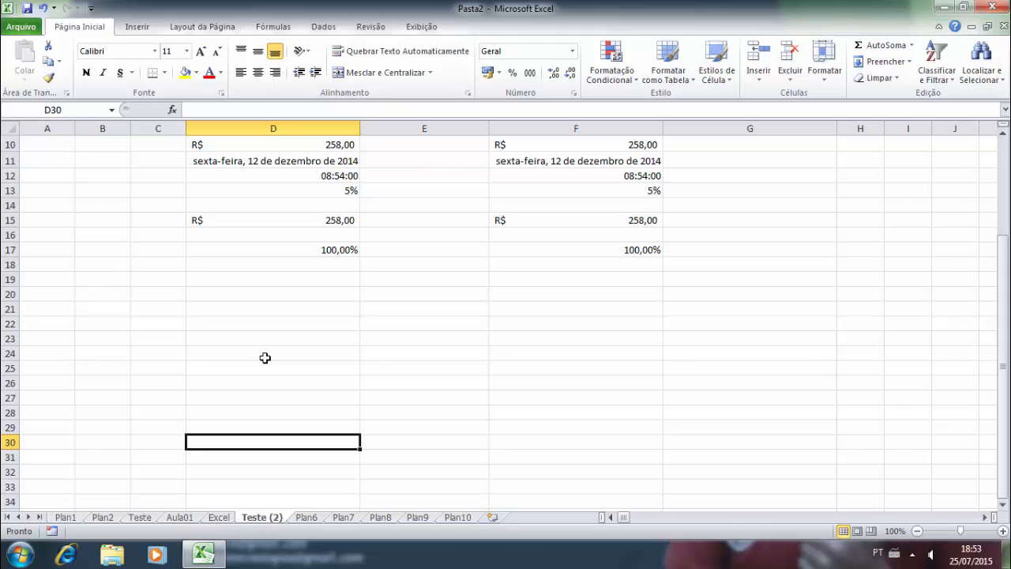
right_click(267, 518)
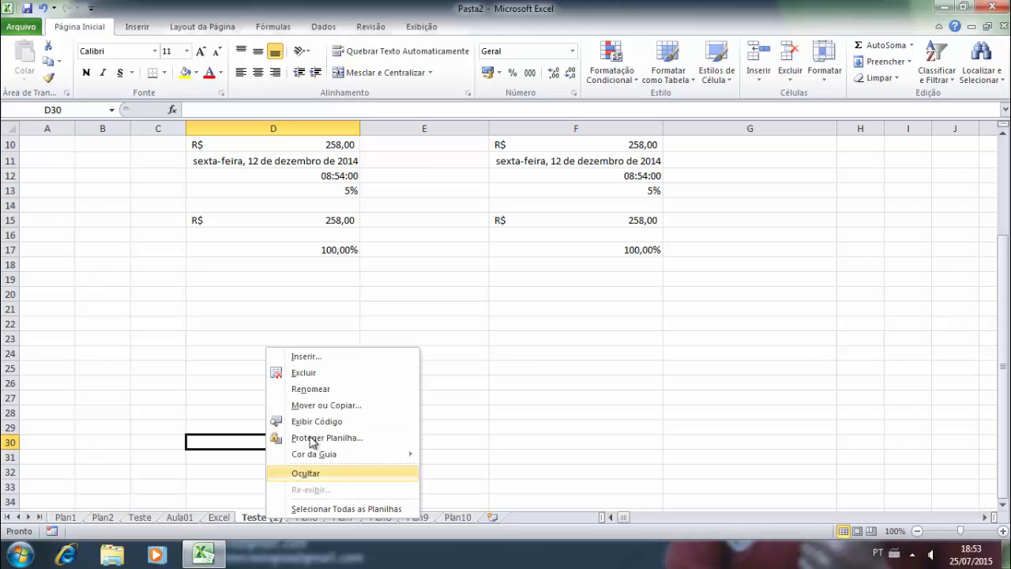
click(322, 388)
click(283, 517)
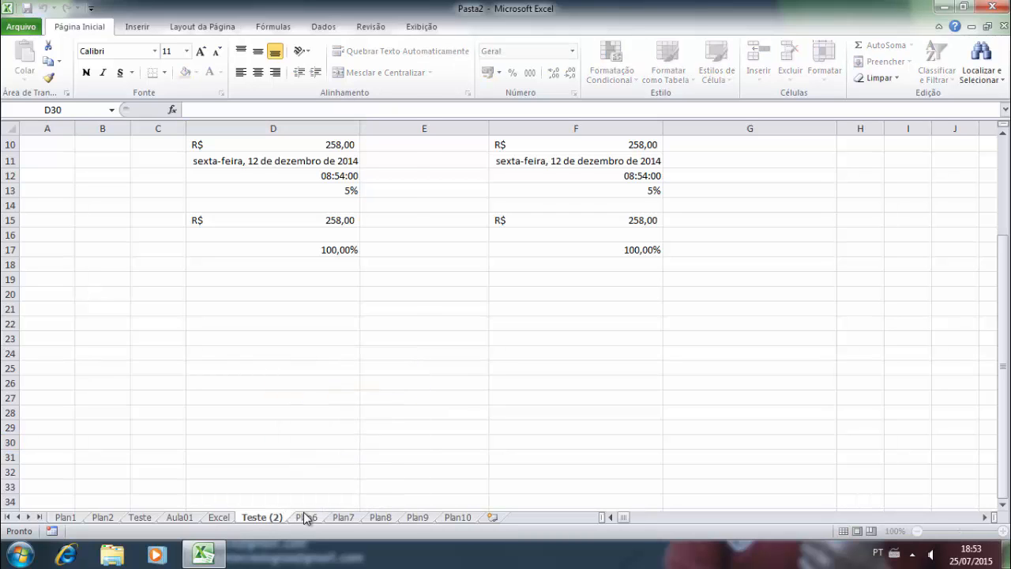
key(BackSpace)
key(BackSpace)
key(BackSpace)
text(Dois)
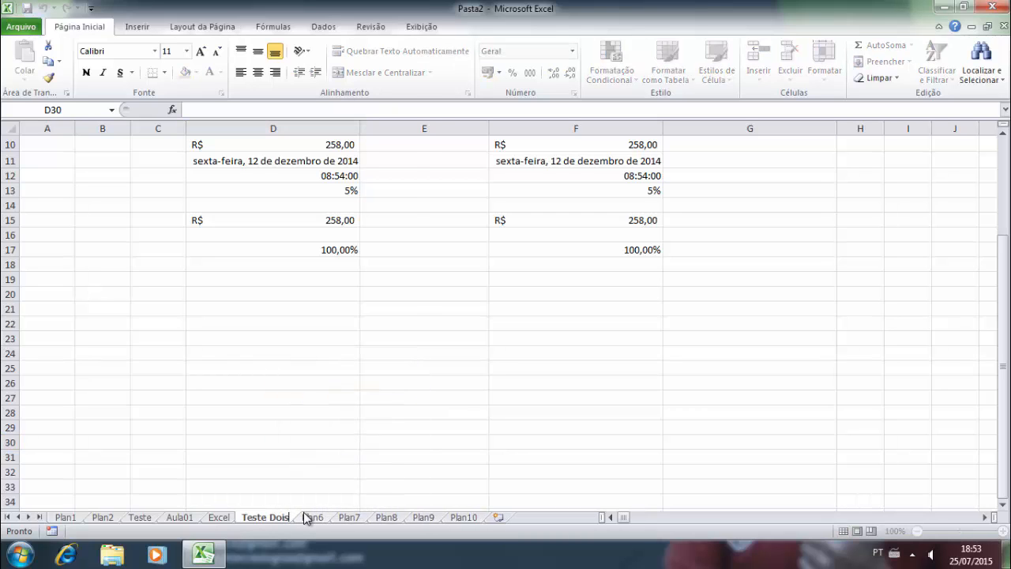
click(311, 471)
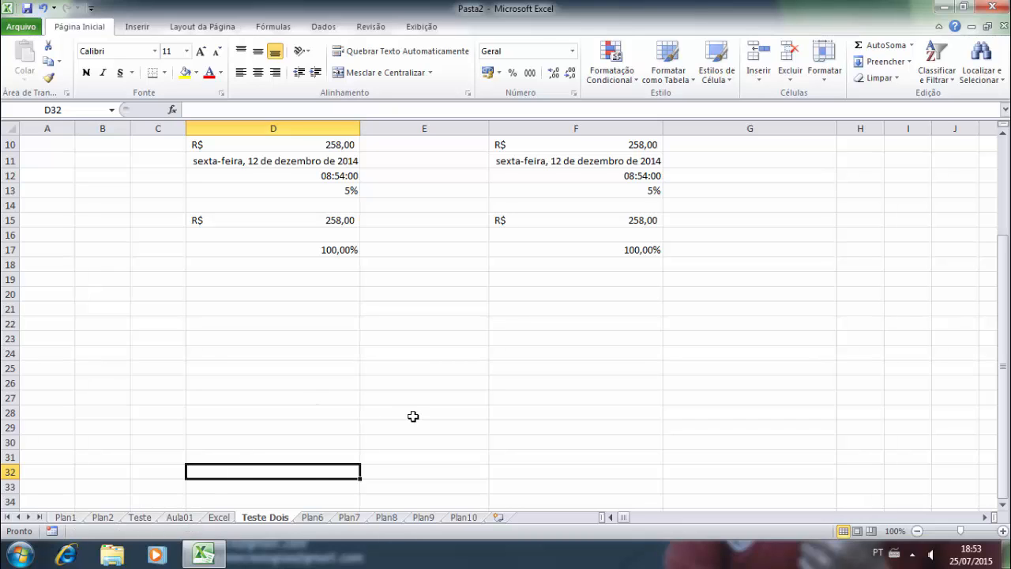
click(362, 474)
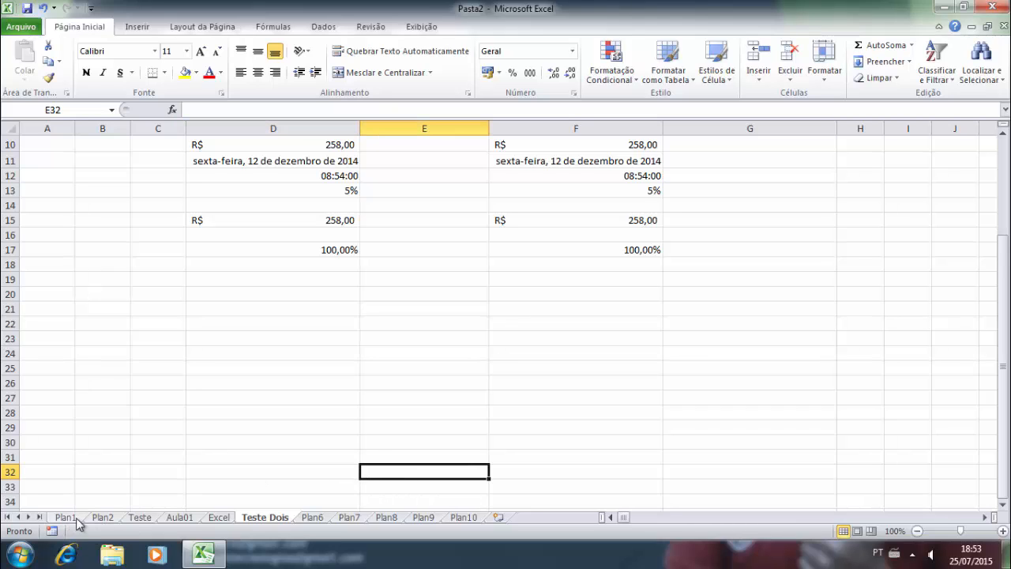
- Delete the blank worksheets Plan6, Plan7, Plan8, Plan9 and Plan10
click(312, 517)
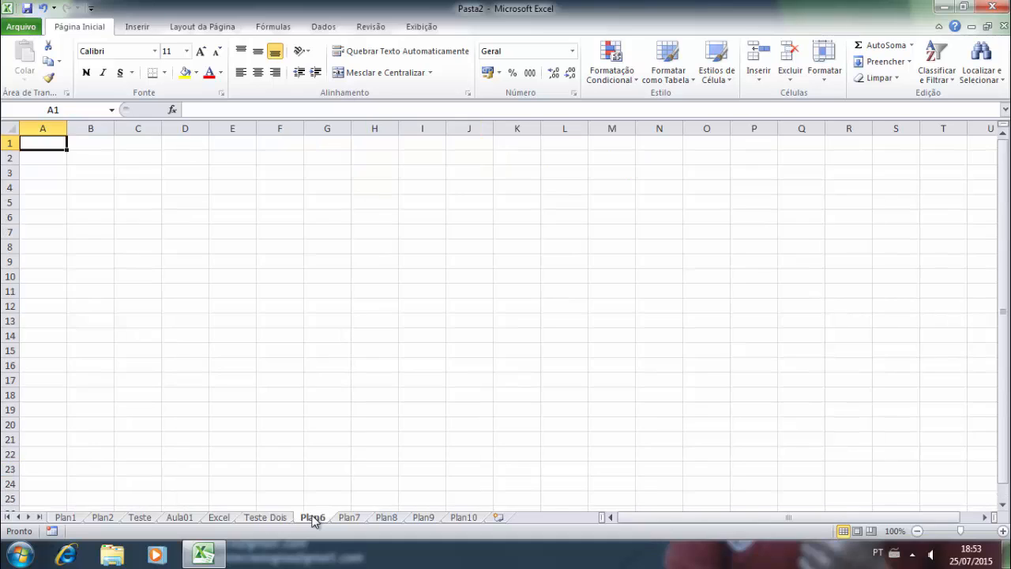
right_click(314, 520)
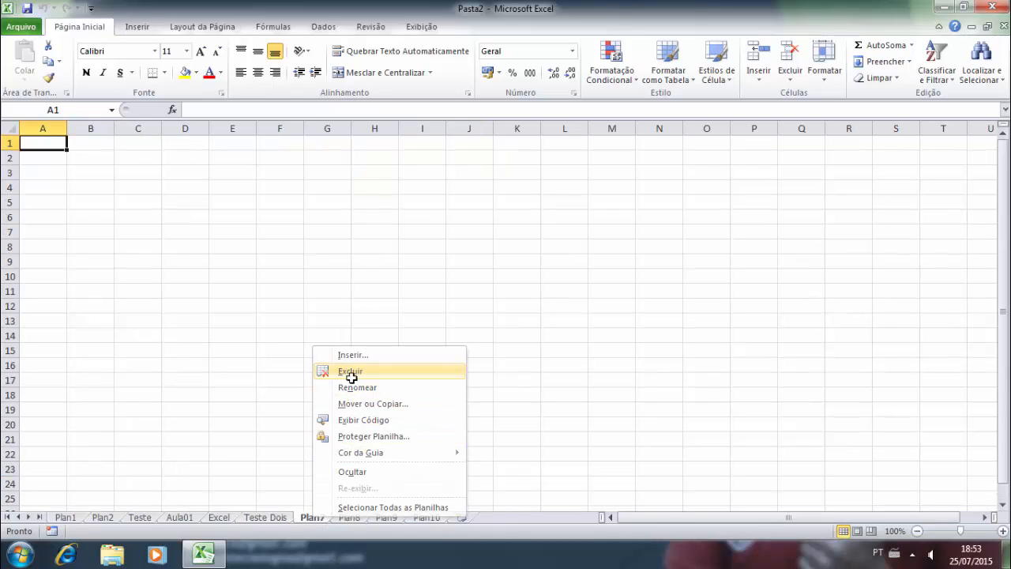
click(329, 371)
right_click(326, 506)
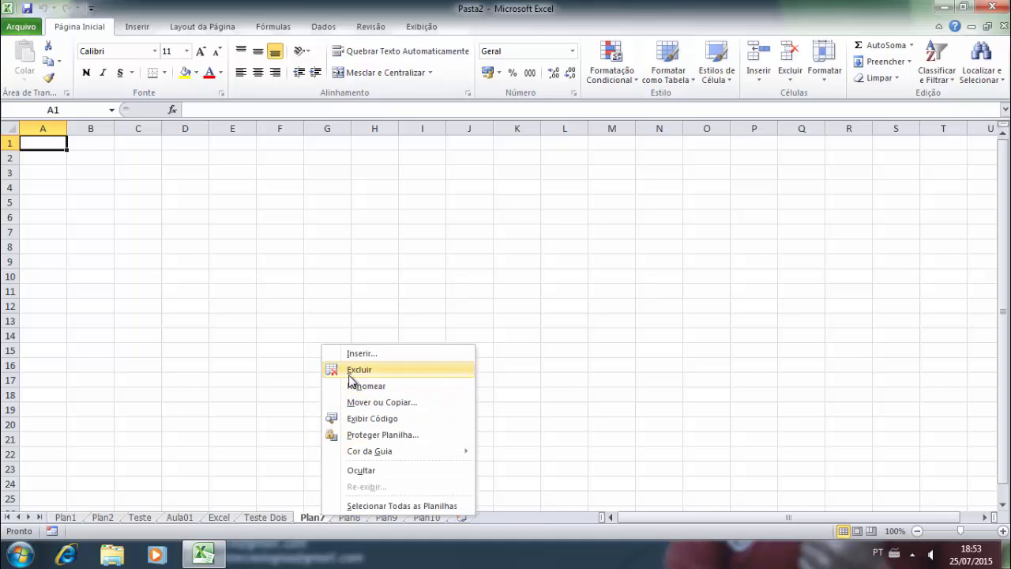
click(351, 371)
right_click(320, 523)
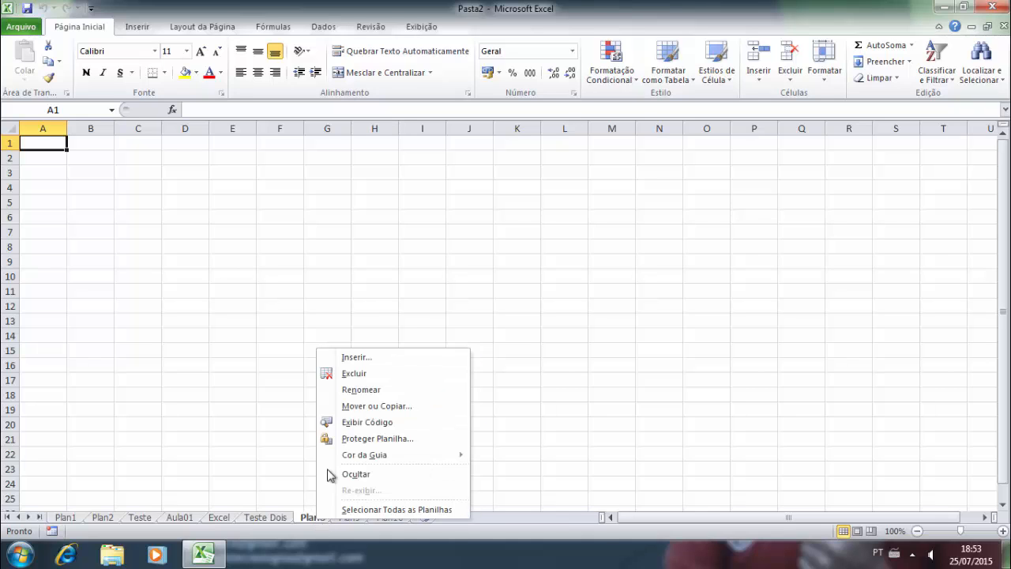
click(351, 374)
right_click(325, 518)
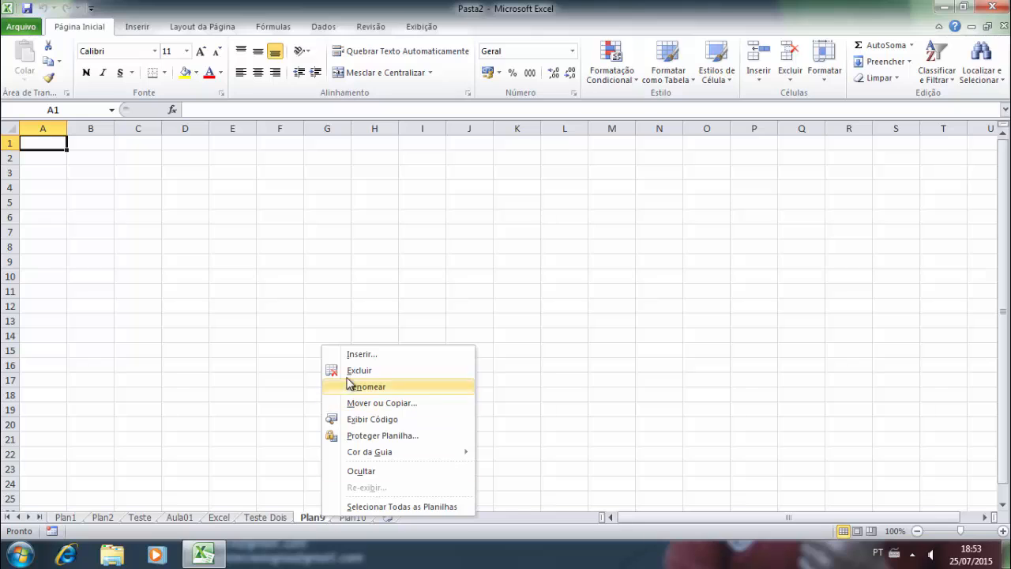
right_click(327, 516)
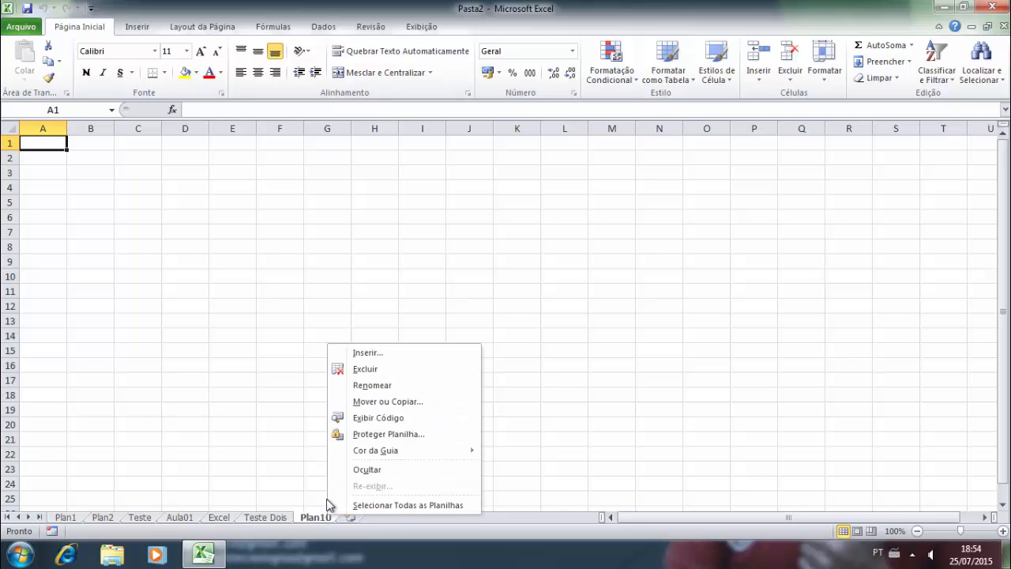
click(360, 375)
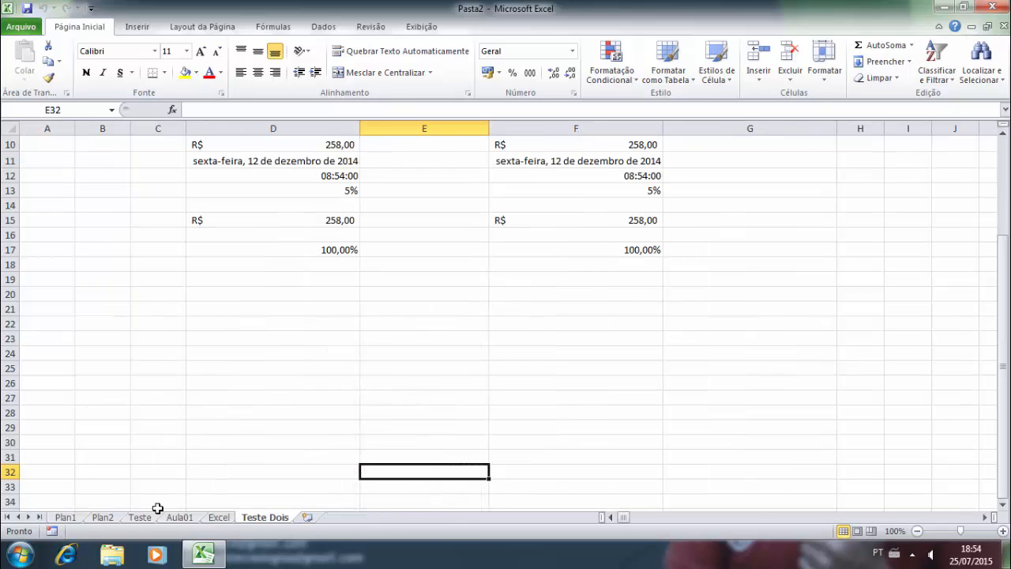
- Delete the blank worksheets Plan2 and Plan1
click(104, 518)
right_click(103, 520)
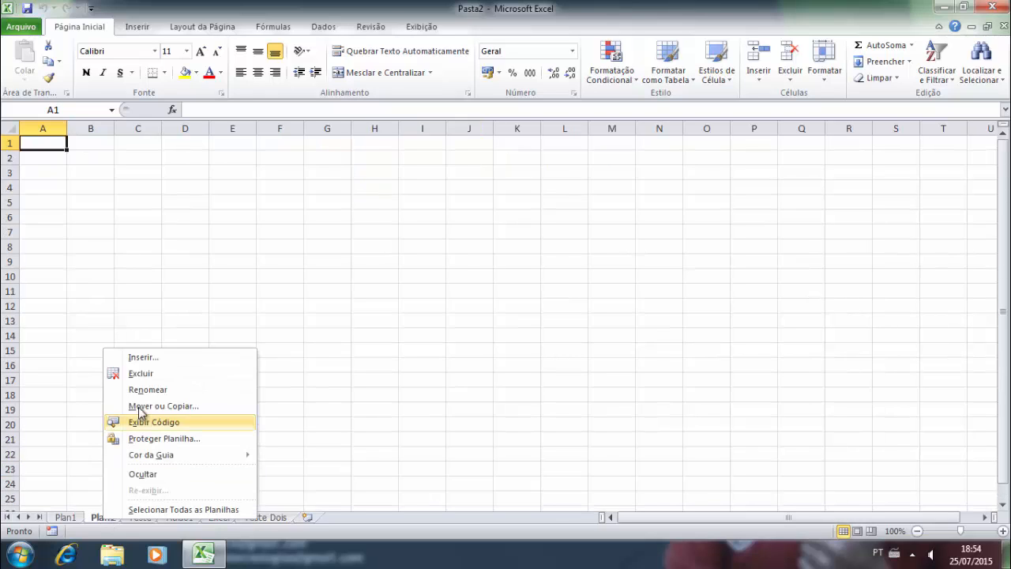
click(142, 375)
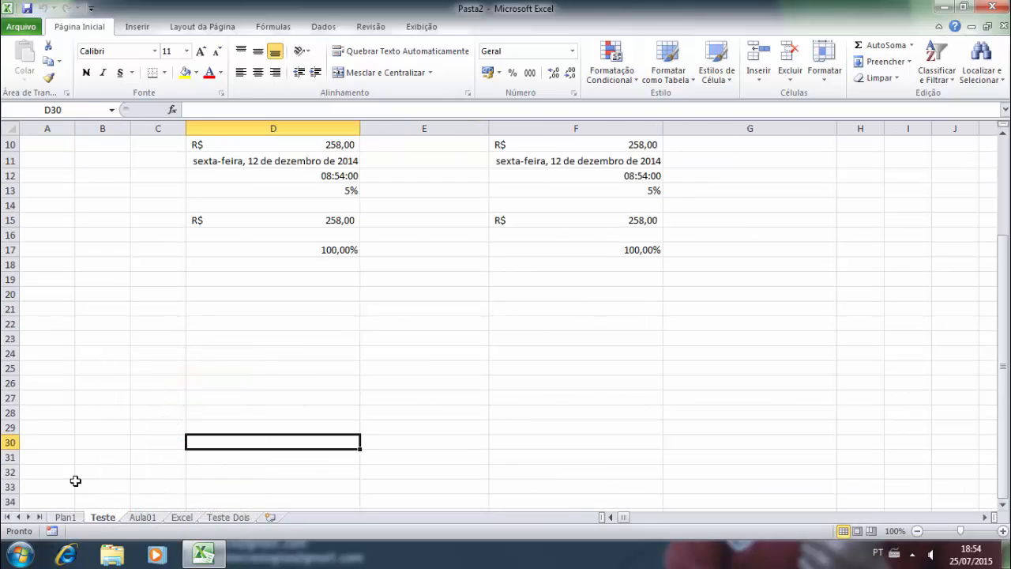
click(67, 518)
right_click(67, 518)
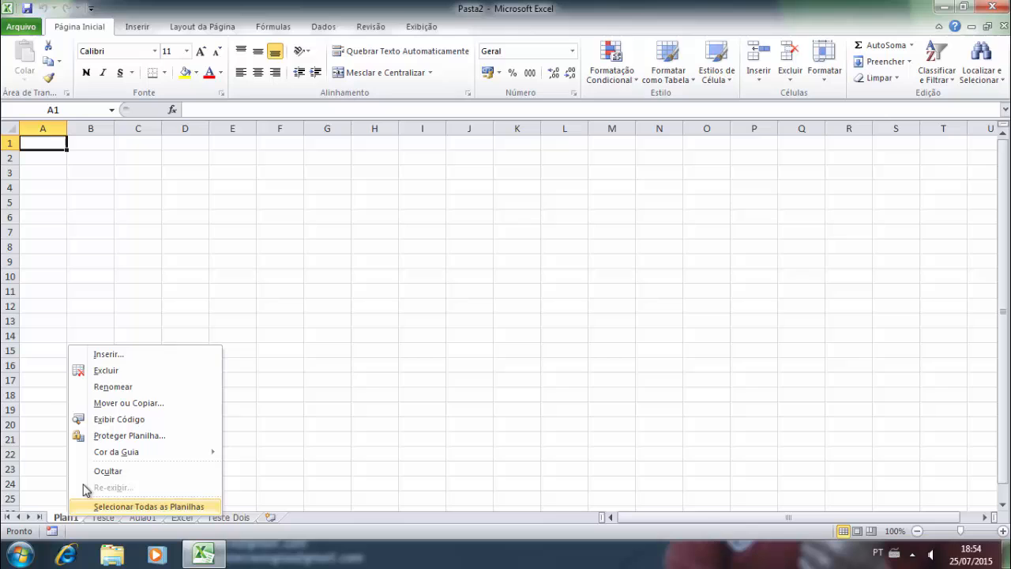
click(104, 370)
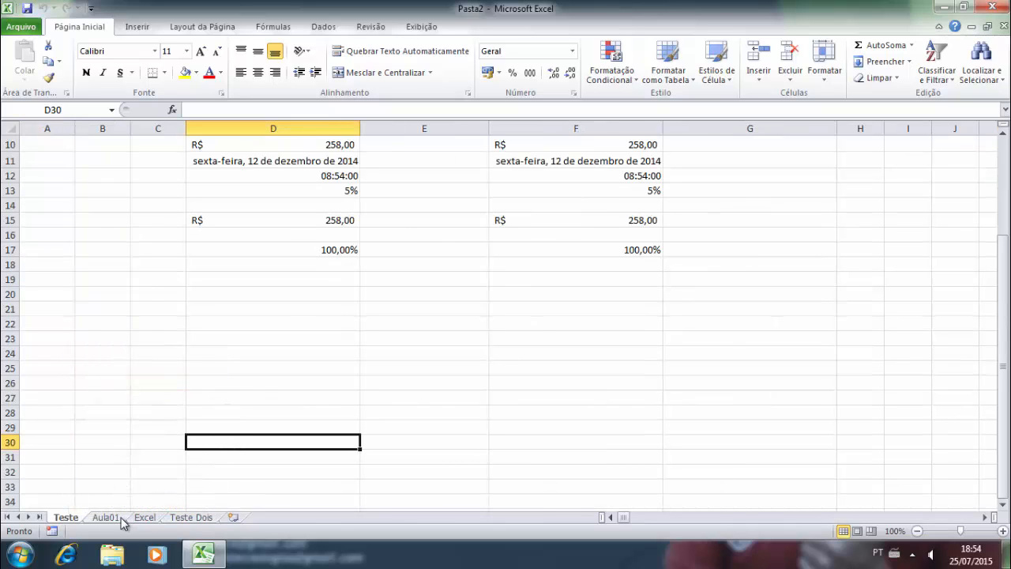
- Look through the Aula01, Excel and Teste Dois worksheets and return to Teste
click(105, 518)
click(144, 518)
click(192, 517)
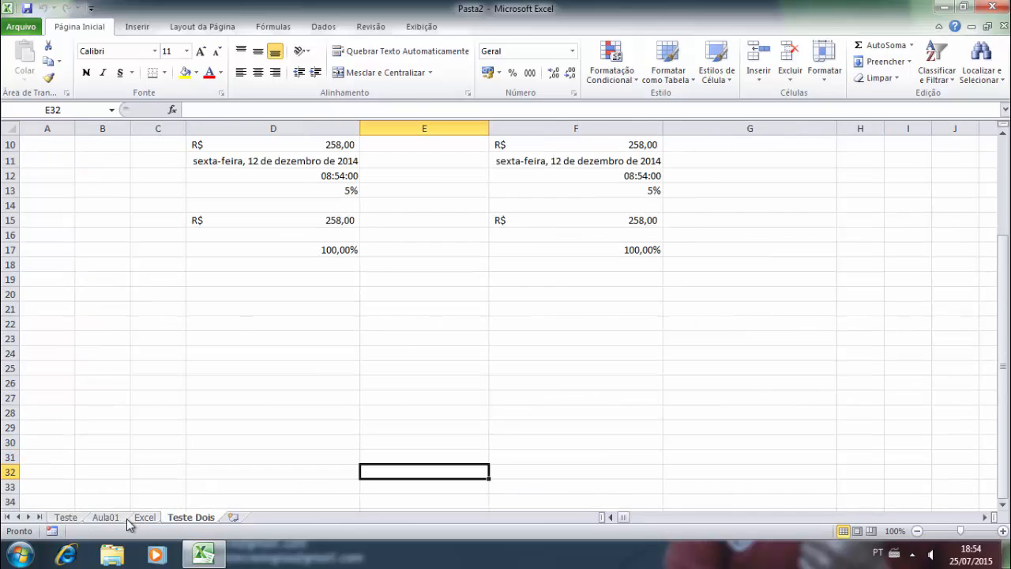
click(136, 519)
click(105, 518)
click(68, 520)
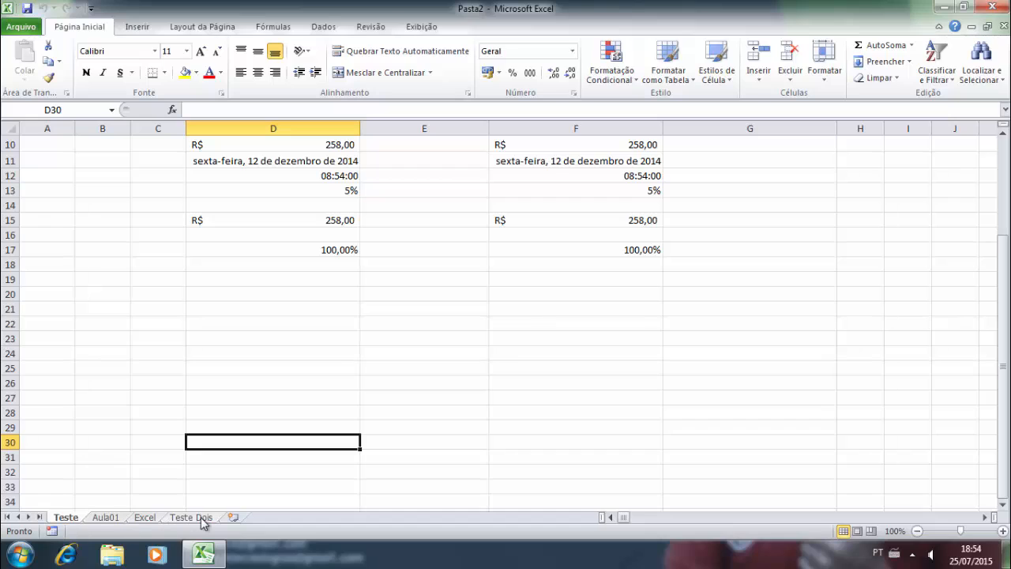
- Set the tab colour of the Teste worksheet to the standard light green
right_click(69, 521)
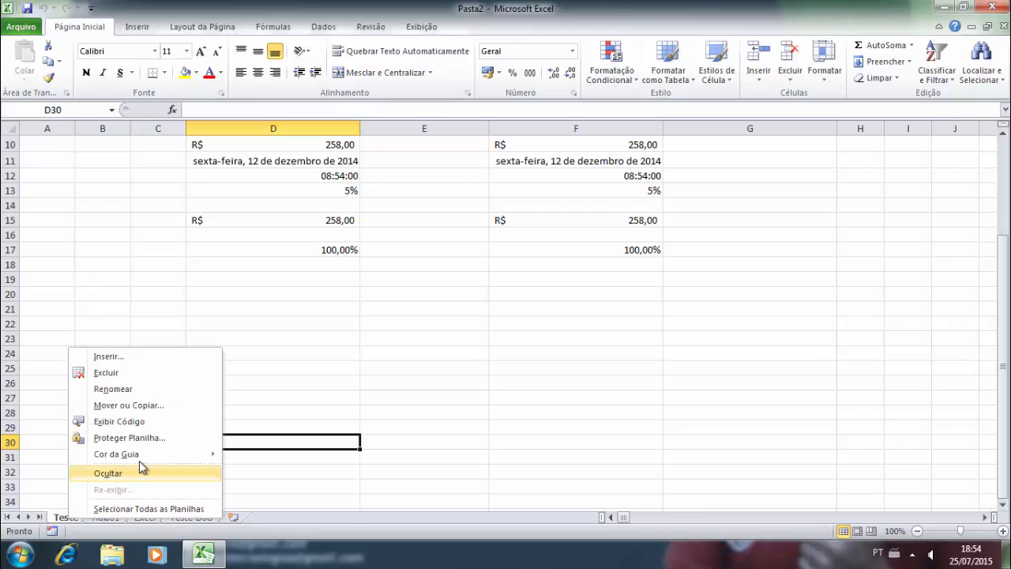
mouse_move(145, 463)
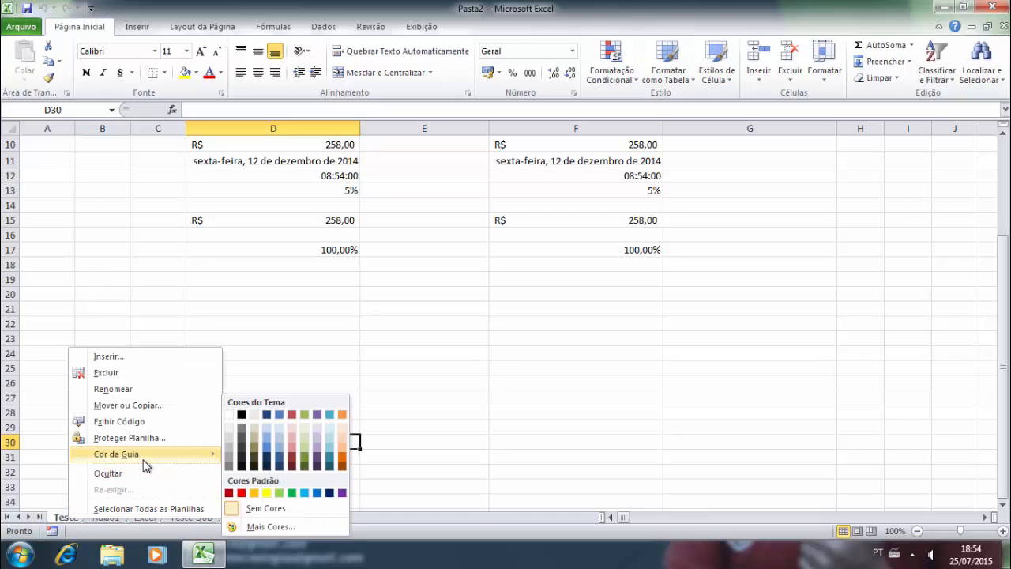
click(278, 493)
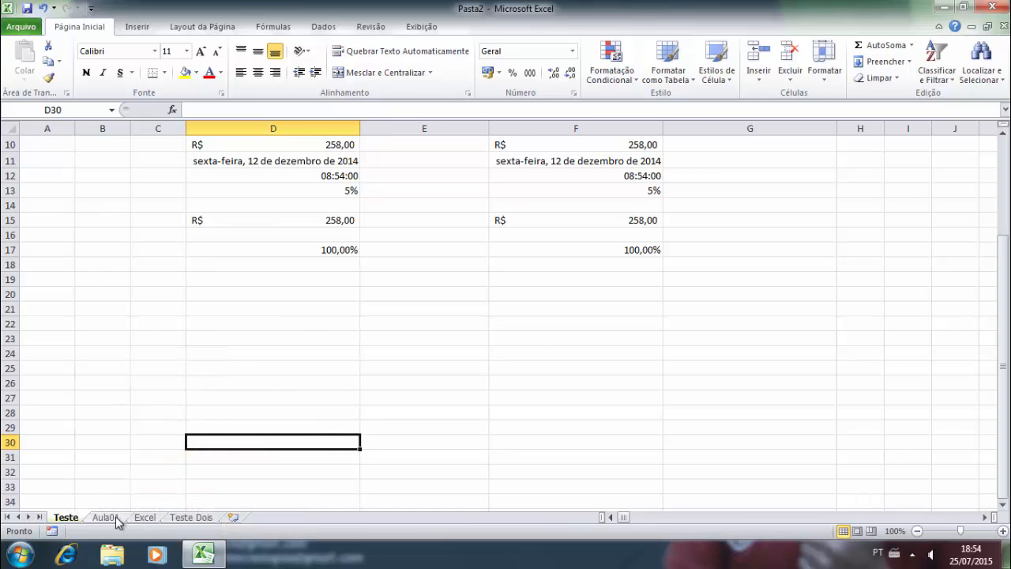
- Set the tab colour of the Aula01 worksheet to the standard purple
click(115, 519)
right_click(116, 521)
mouse_move(177, 456)
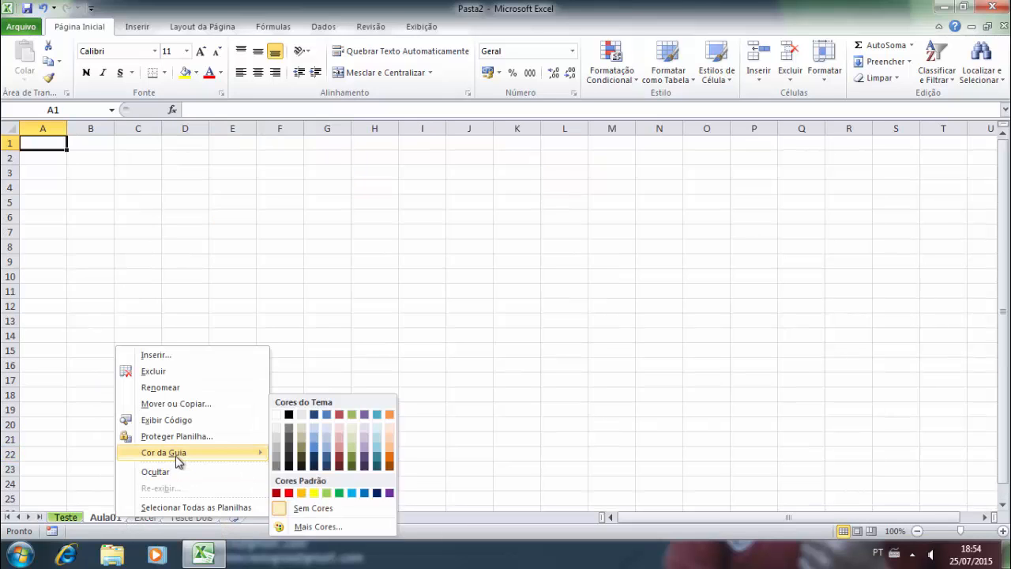
click(389, 493)
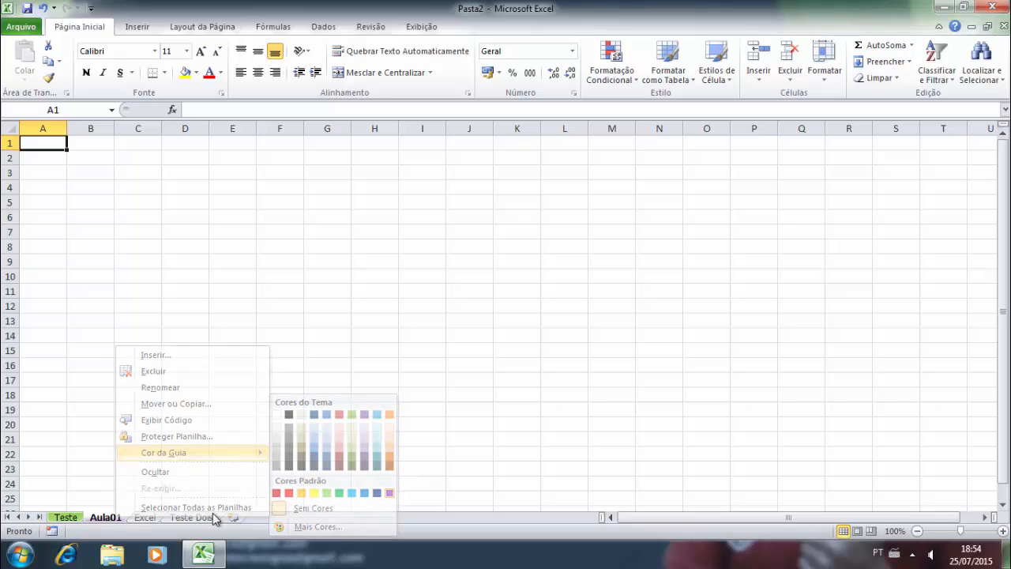
- Set the tab colour of the Excel worksheet to the standard red
right_click(145, 517)
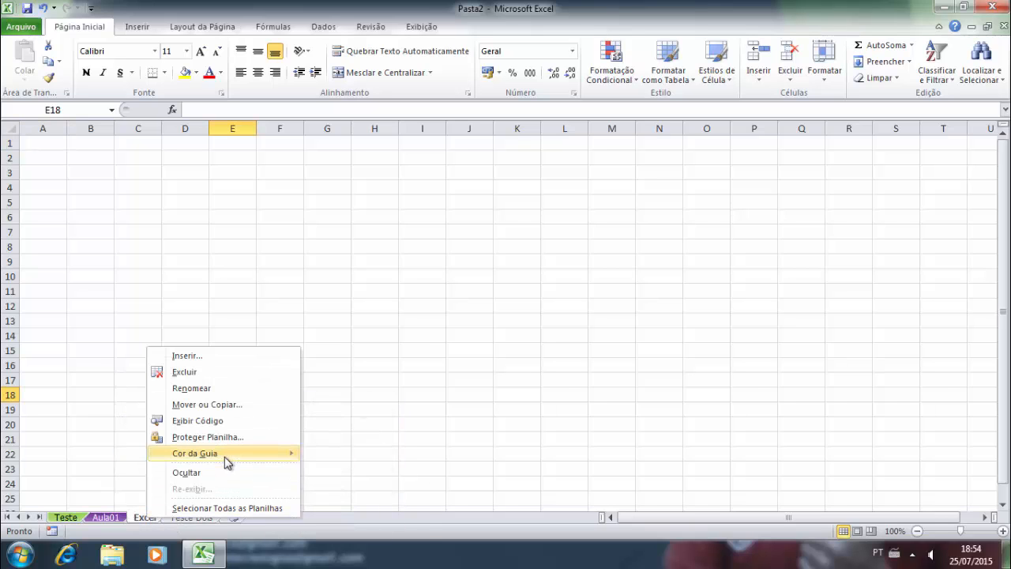
mouse_move(253, 458)
click(319, 493)
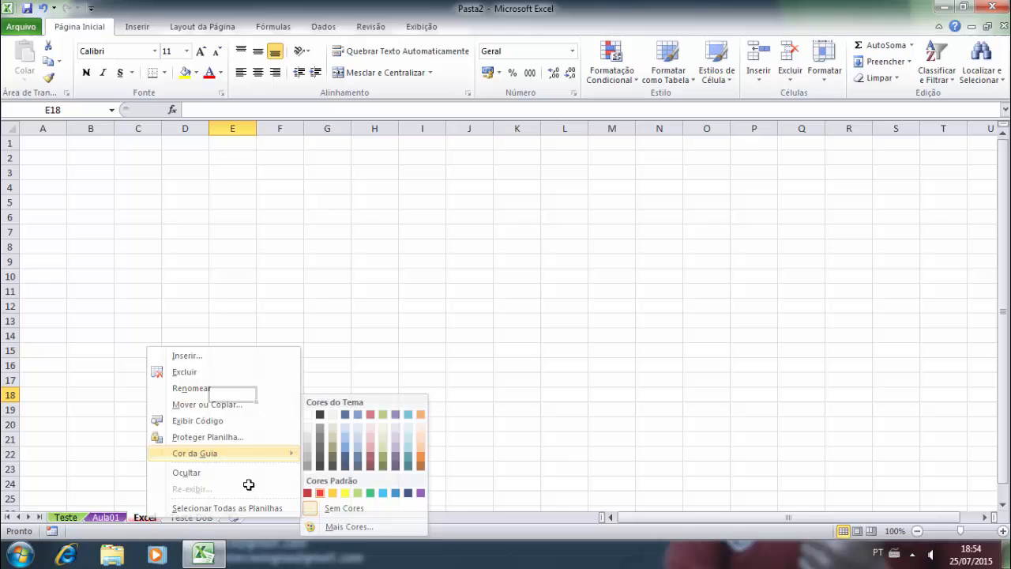
- Set the tab colour of the Teste Dois worksheet to the standard yellow
right_click(184, 519)
mouse_move(241, 454)
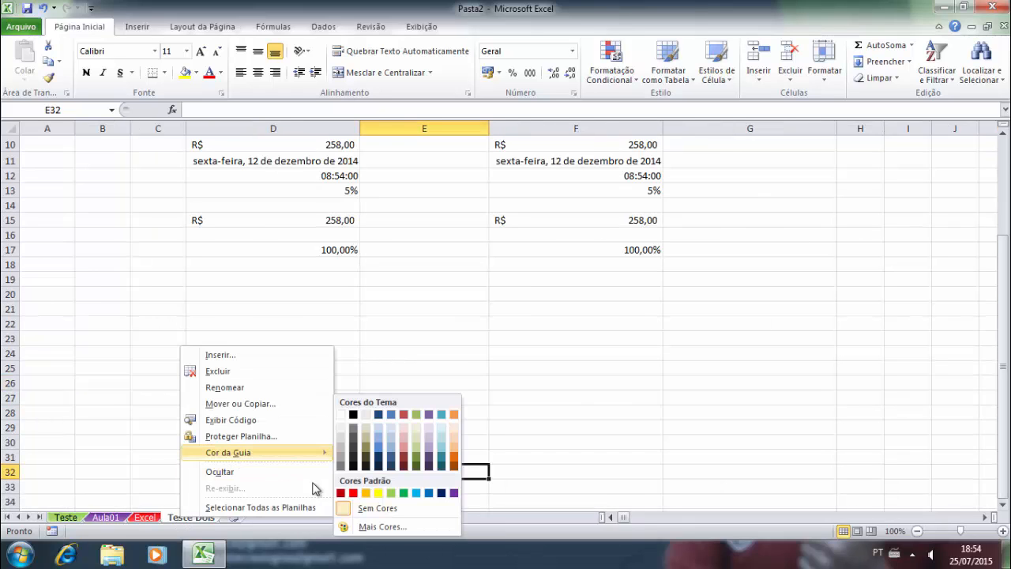
click(381, 508)
click(95, 432)
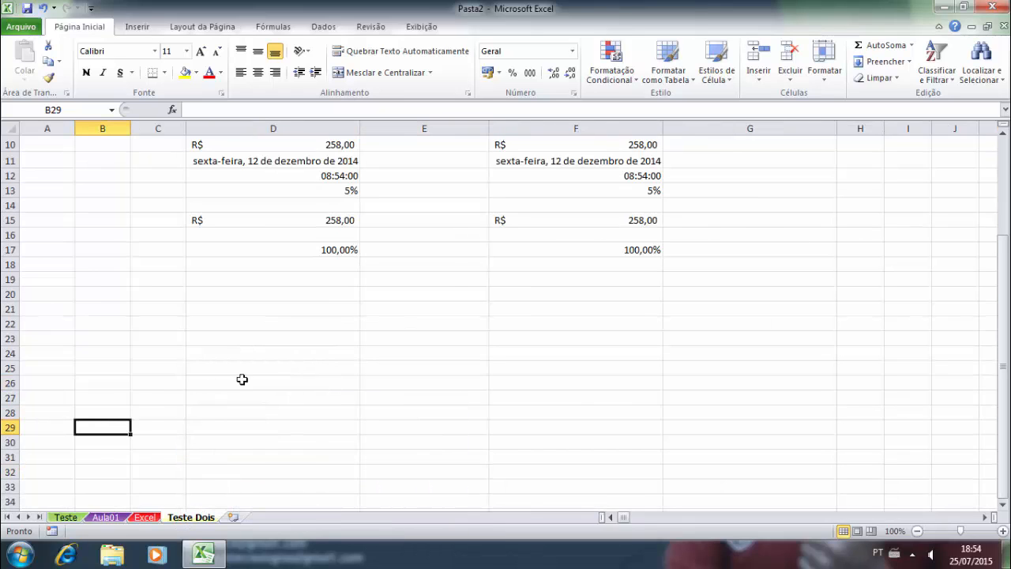
- Look through the Excel and Aula01 worksheets to check their coloured tabs and return to Teste
click(145, 518)
click(105, 518)
click(65, 517)
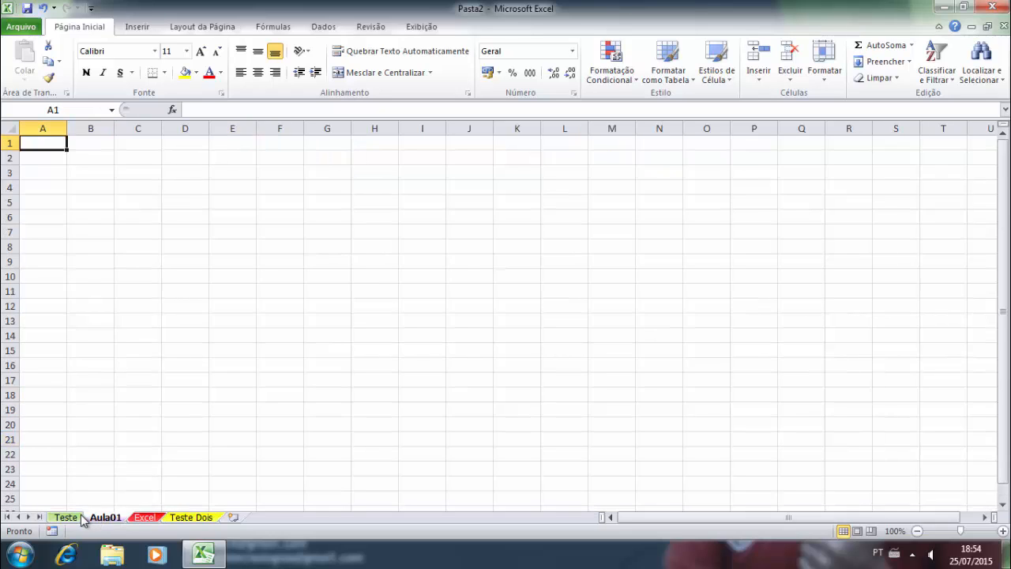
click(234, 380)
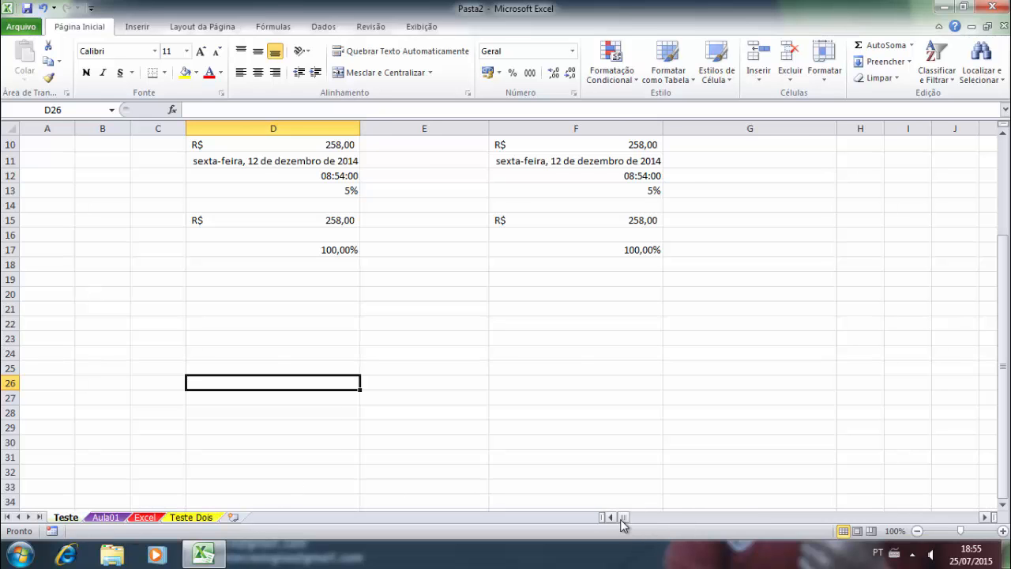
- Show the Teste worksheet in Page Layout view and look over its pages, headers and footers
mouse_move(621, 518)
mouse_down()
mouse_move(645, 517)
mouse_move(602, 514)
mouse_up()
click(857, 531)
scroll(506, 363, up, 5)
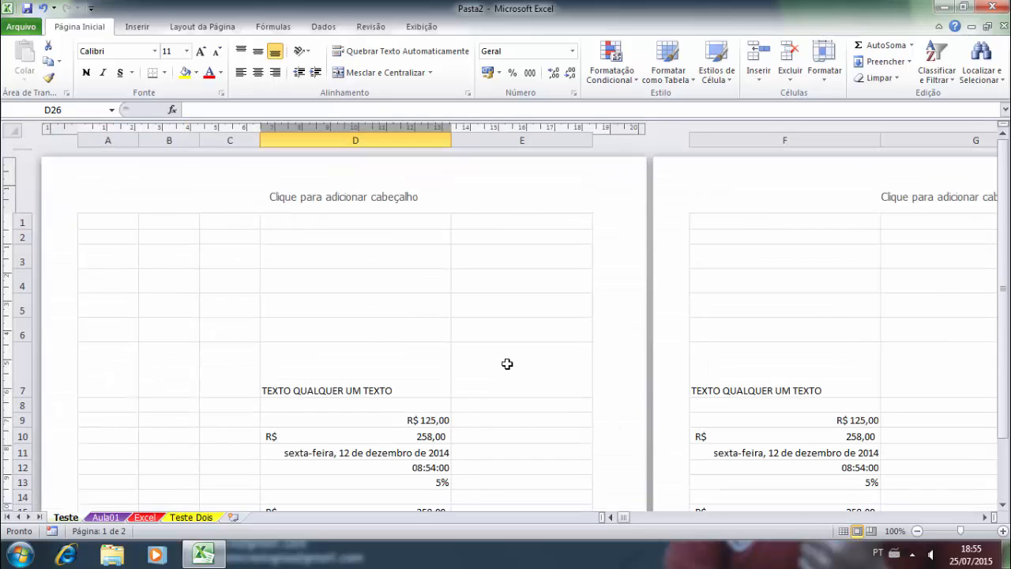
scroll(506, 363, down, 10)
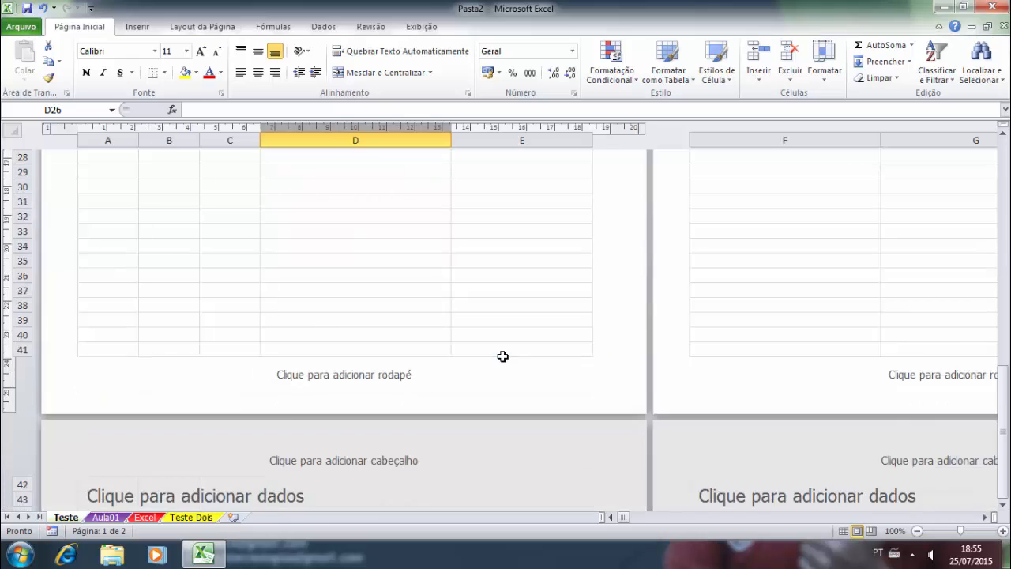
scroll(502, 355, up, 10)
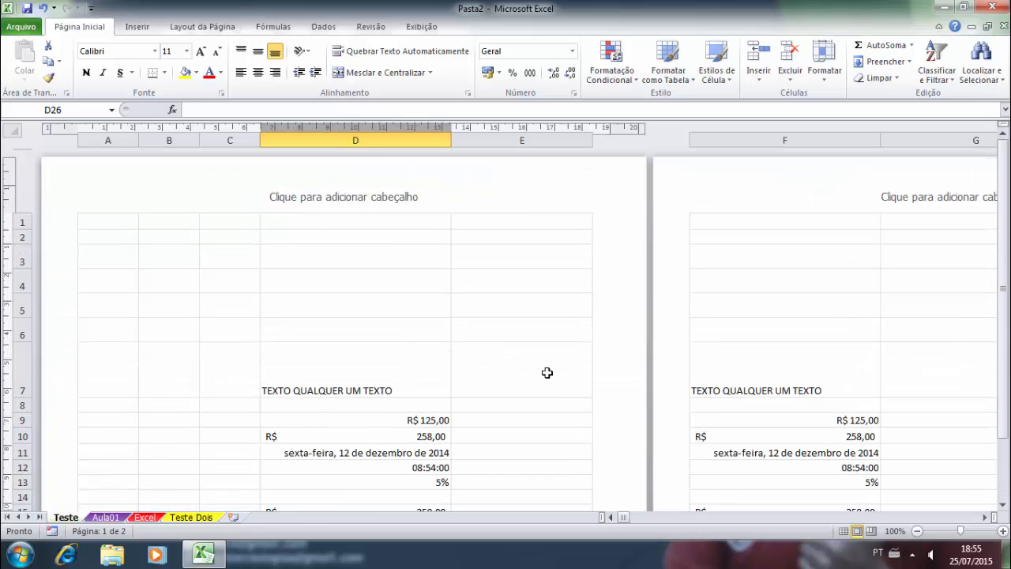
- Examine the Teste worksheet's page divisions in Page Break Preview and return to Normal view
click(871, 531)
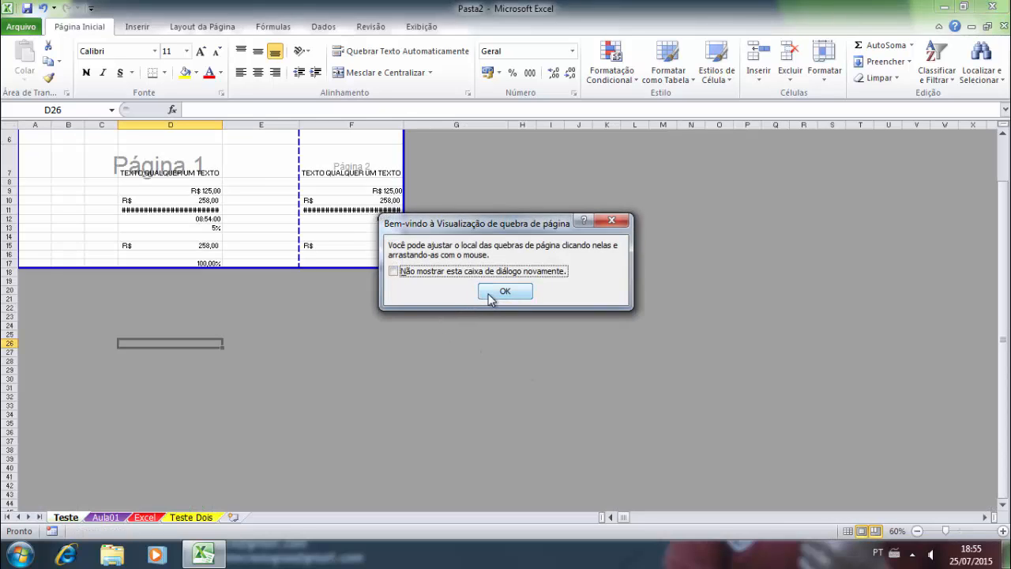
click(492, 293)
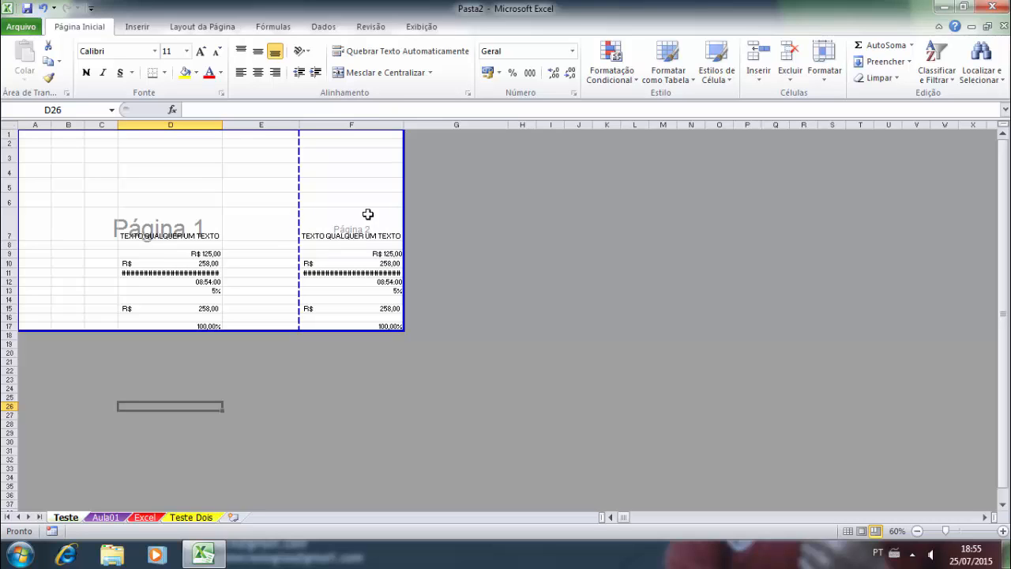
click(222, 217)
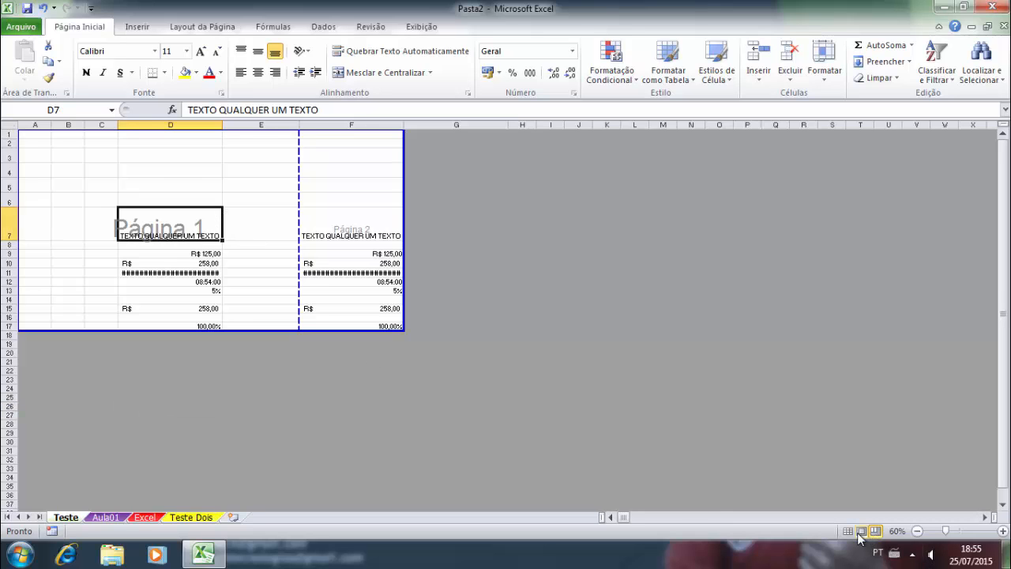
click(846, 532)
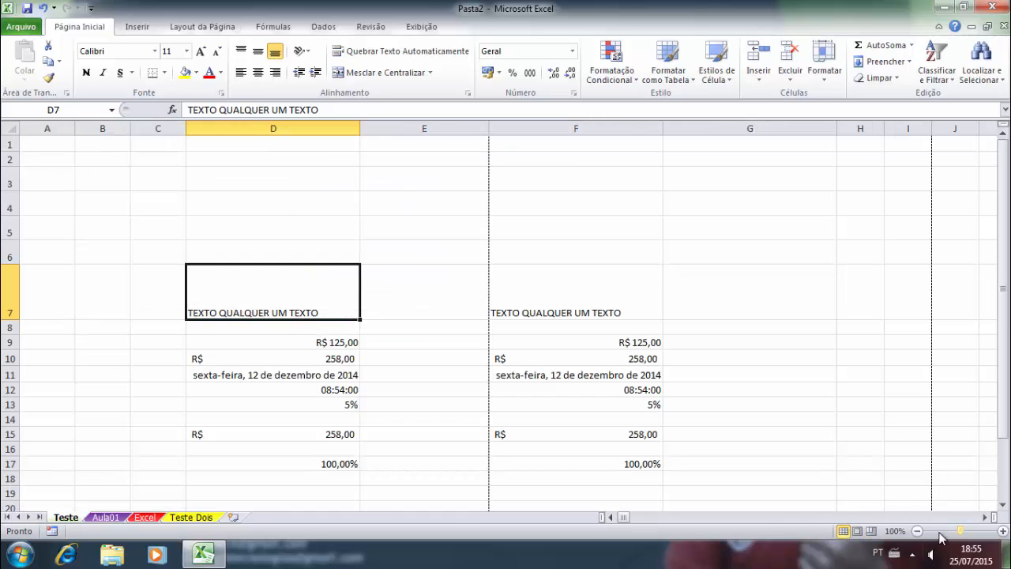
- Zoom the Teste worksheet in to 180%
click(1002, 532)
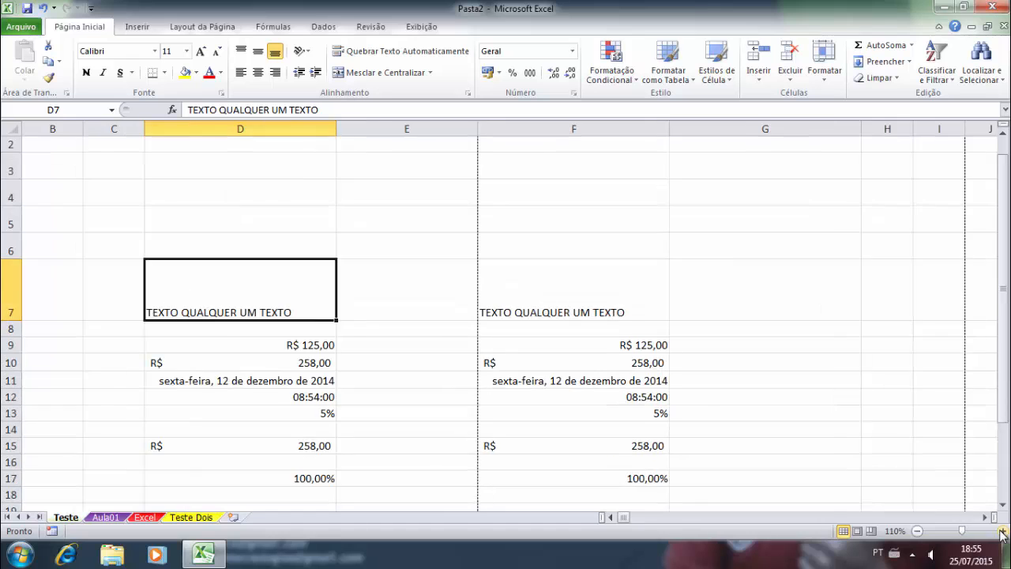
click(1002, 532)
click(1002, 531)
click(1001, 532)
click(1001, 532)
click(1001, 532)
click(1002, 532)
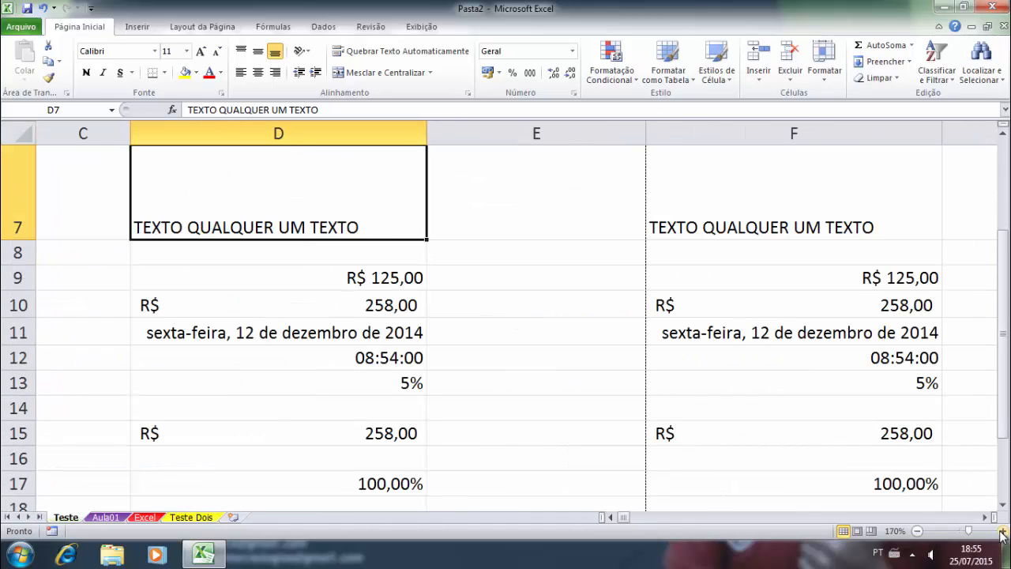
click(1002, 532)
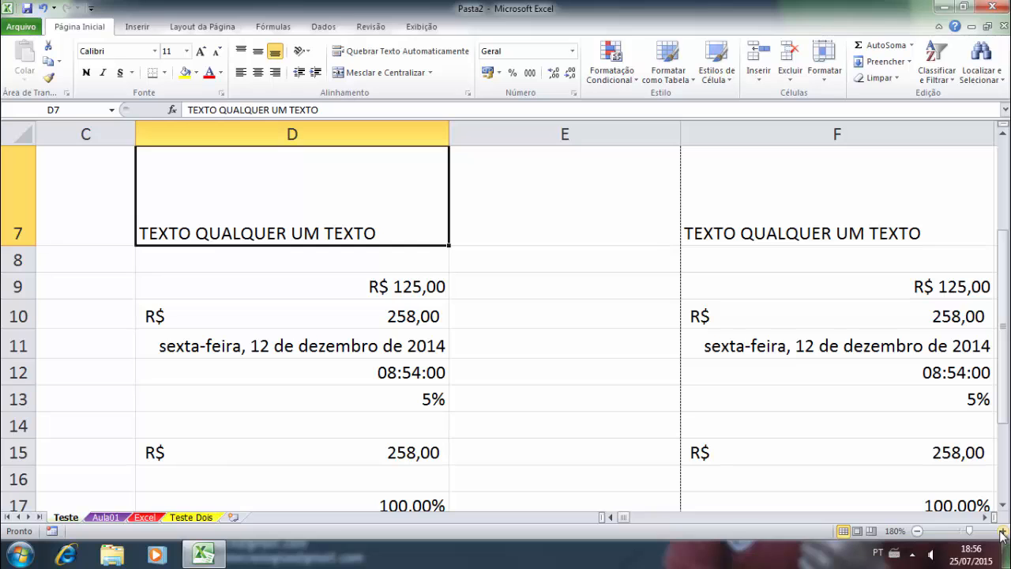
- Zoom the Teste worksheet out to 50%
click(917, 531)
click(917, 531)
click(917, 532)
click(917, 532)
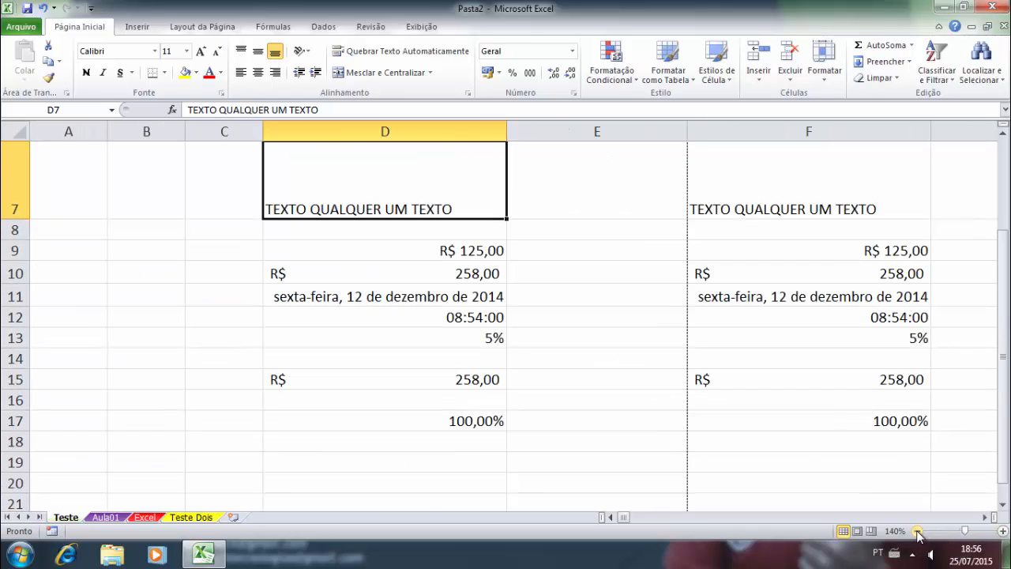
click(917, 532)
click(917, 531)
click(917, 531)
click(917, 532)
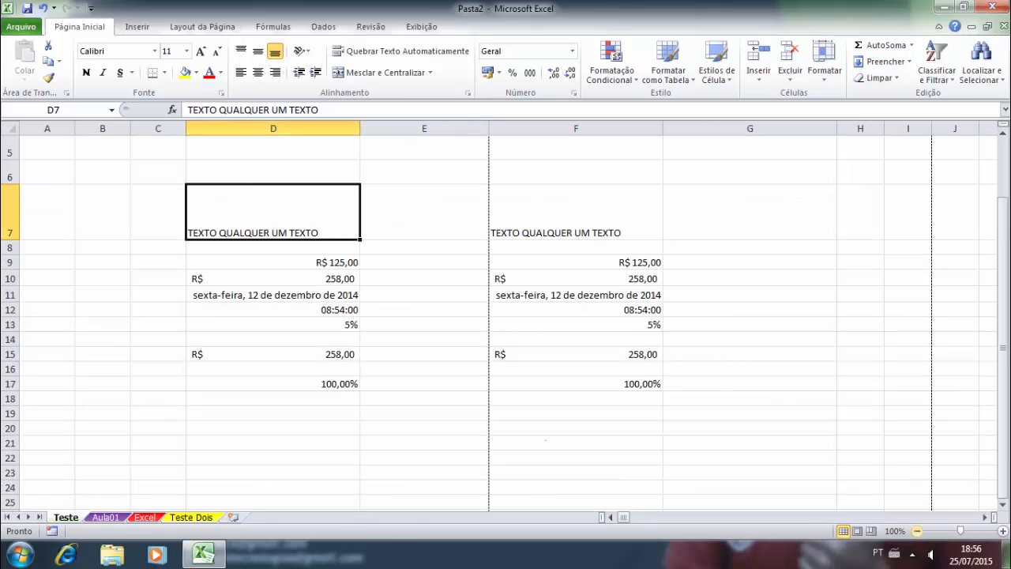
click(917, 532)
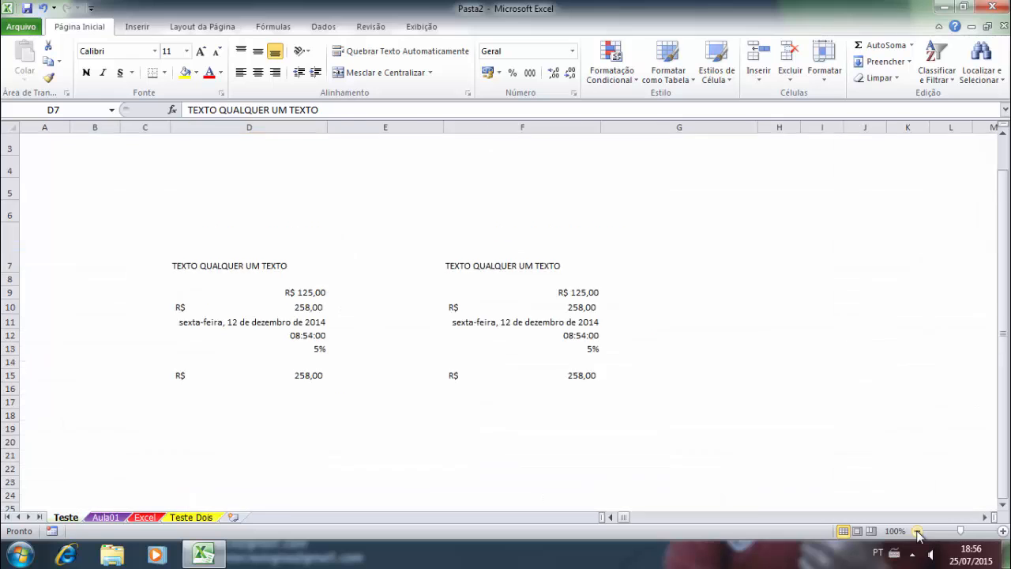
click(917, 532)
click(917, 532)
click(917, 531)
click(917, 532)
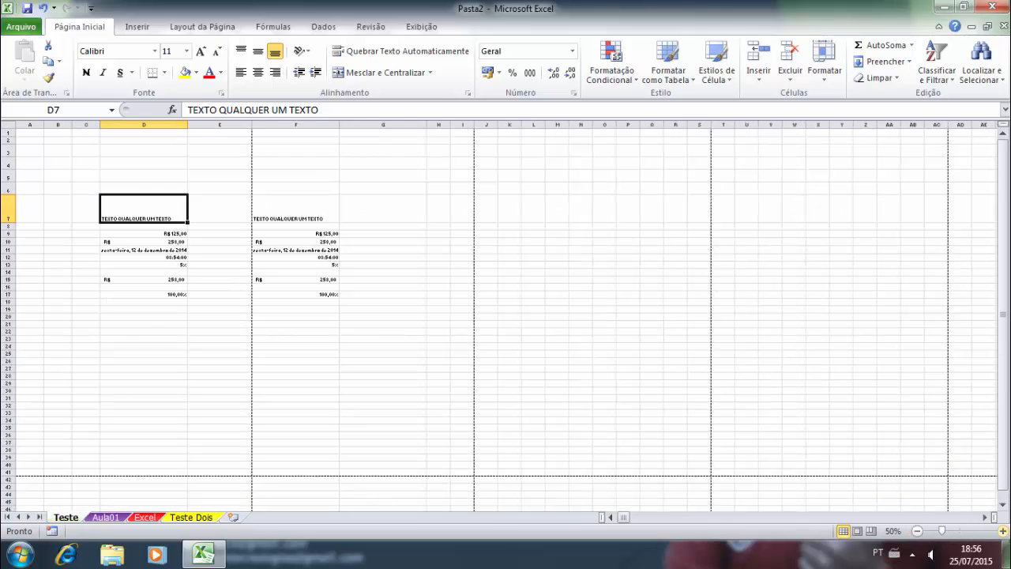
- Bring the Teste worksheet's zoom back to 100%
click(1002, 531)
click(1002, 531)
click(1002, 532)
click(1002, 532)
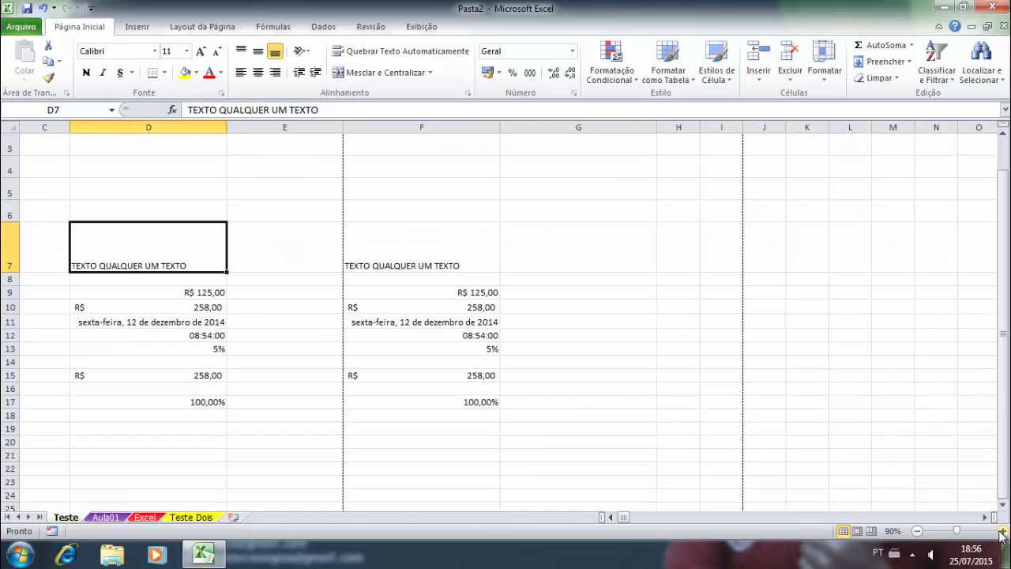
click(1002, 531)
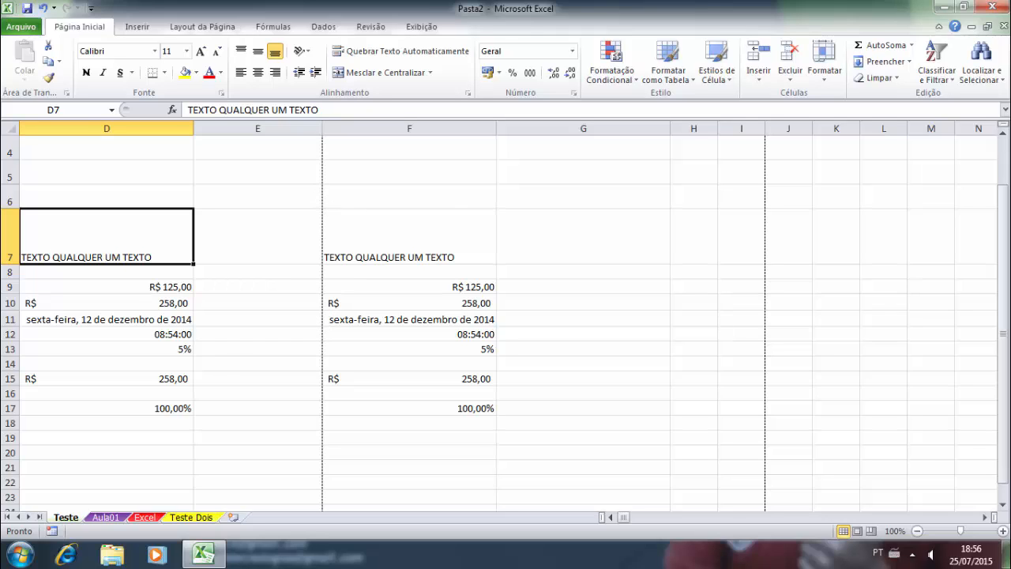
- Format the text "TEXTO QUALQUER UM TEXTO" in cell D7 as bold, italic and underlined
click(182, 390)
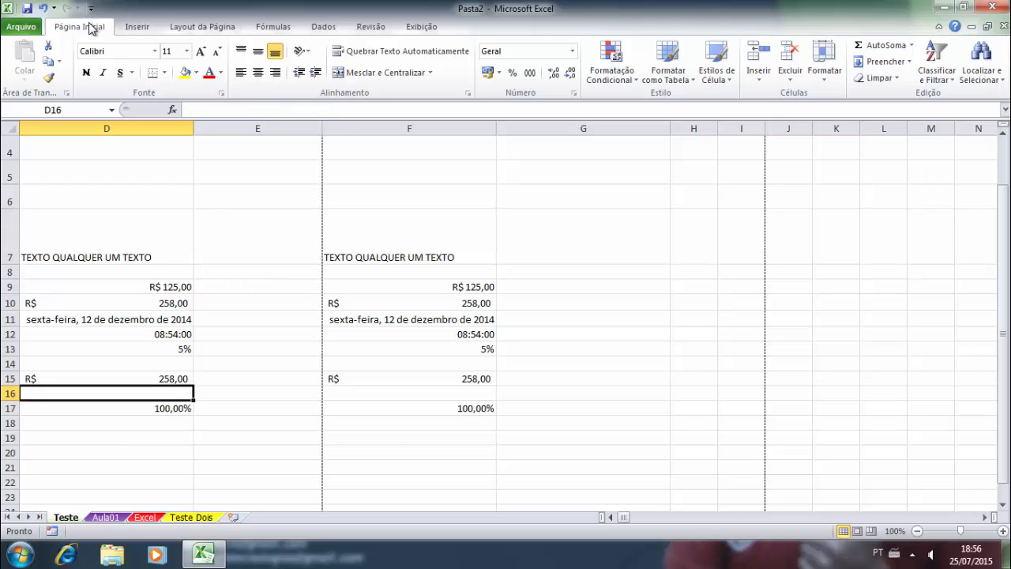
click(137, 192)
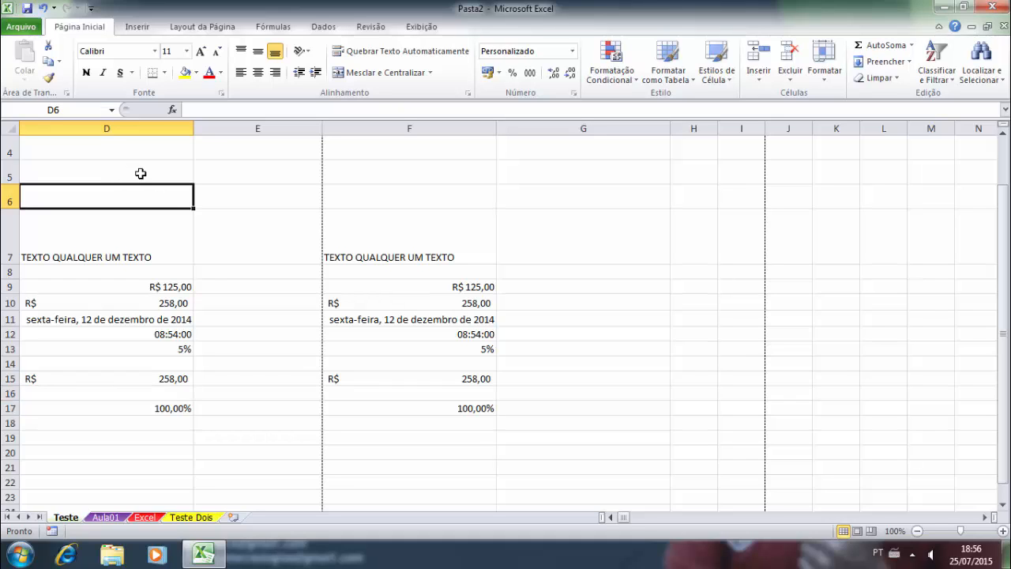
click(140, 247)
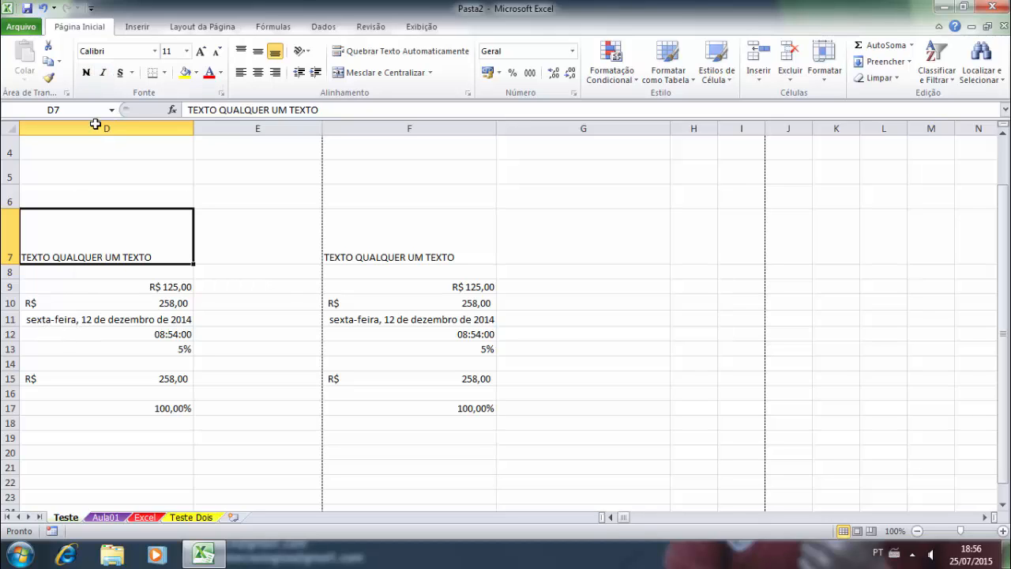
click(86, 72)
click(103, 74)
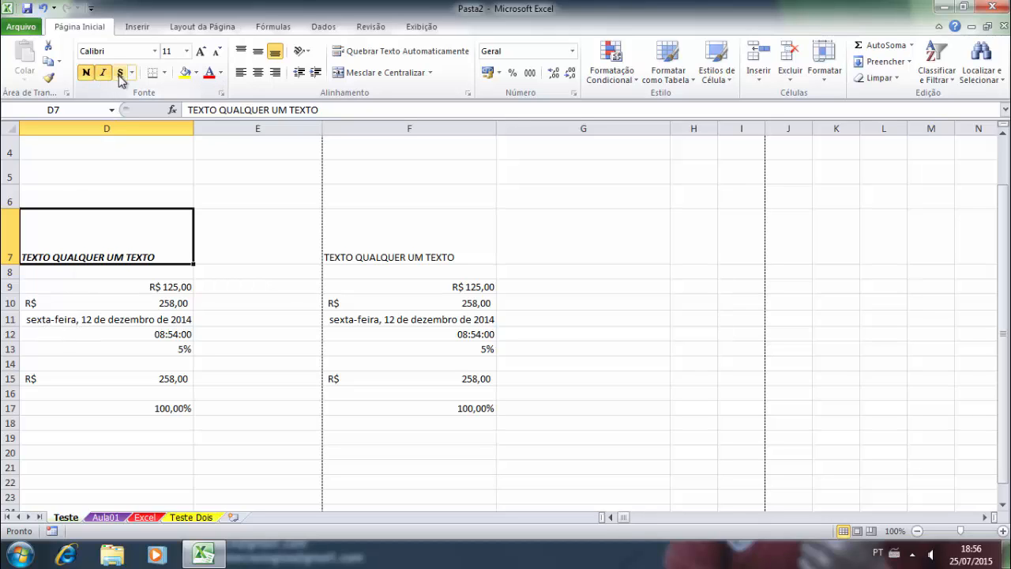
click(120, 73)
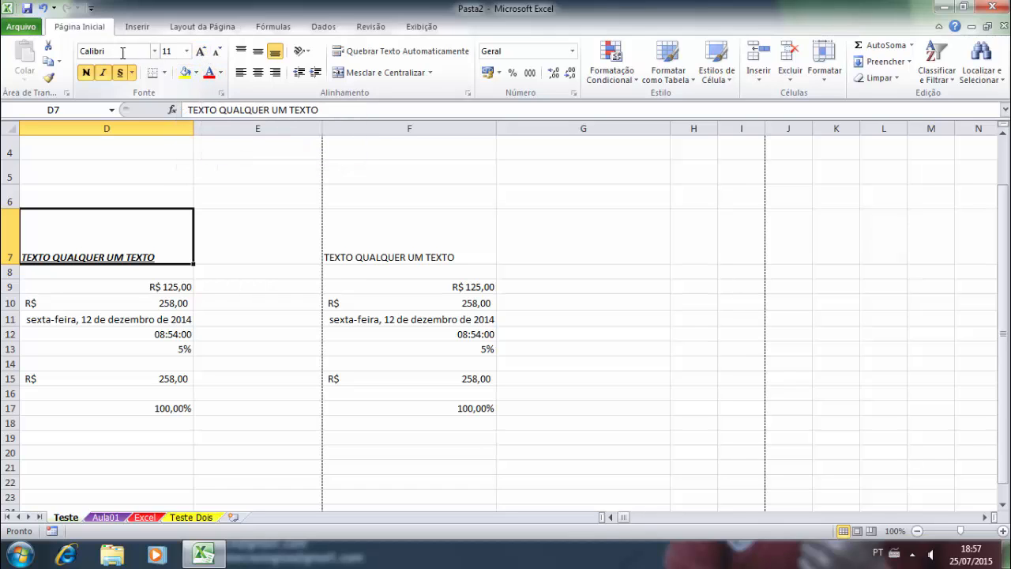
- Try top and middle vertical alignment on the text in cell D7 and restore its bottom alignment
click(244, 53)
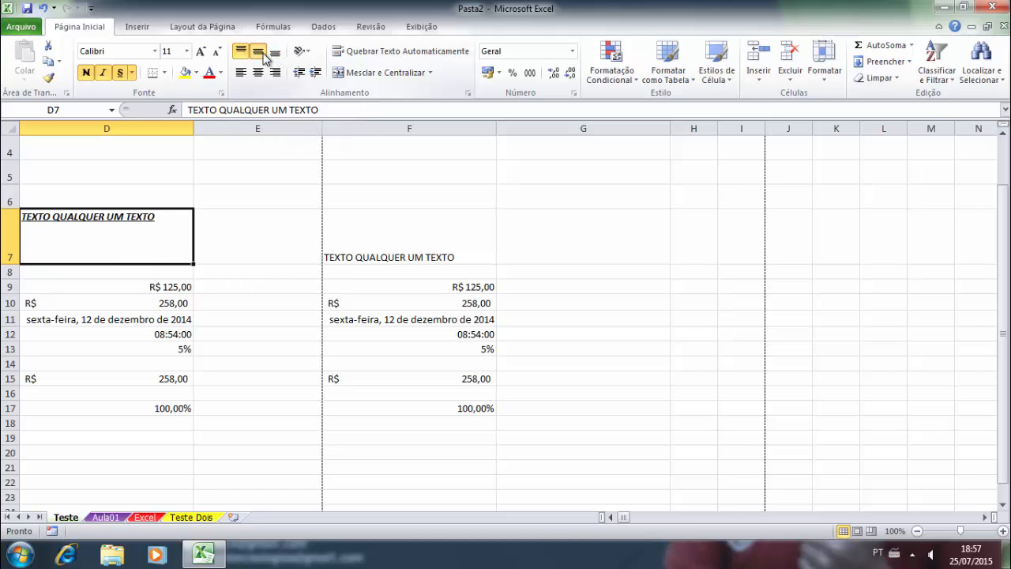
click(258, 51)
click(275, 51)
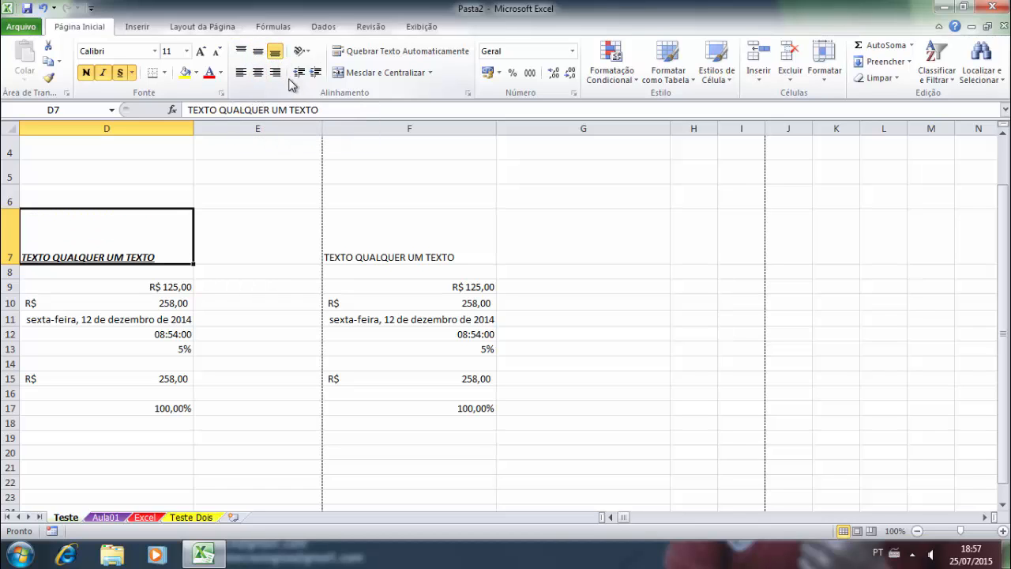